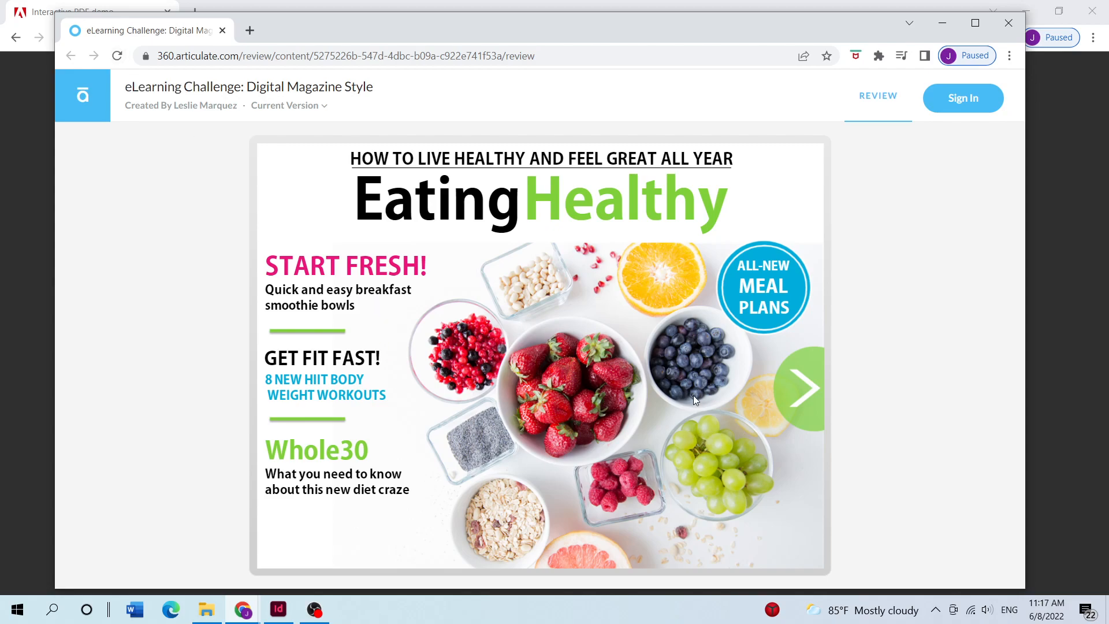
Step: Page through the cover, Contents and Meal Plans slides, then drag the review window aside
{"action": "left_click", "coordinate": [799, 386]}
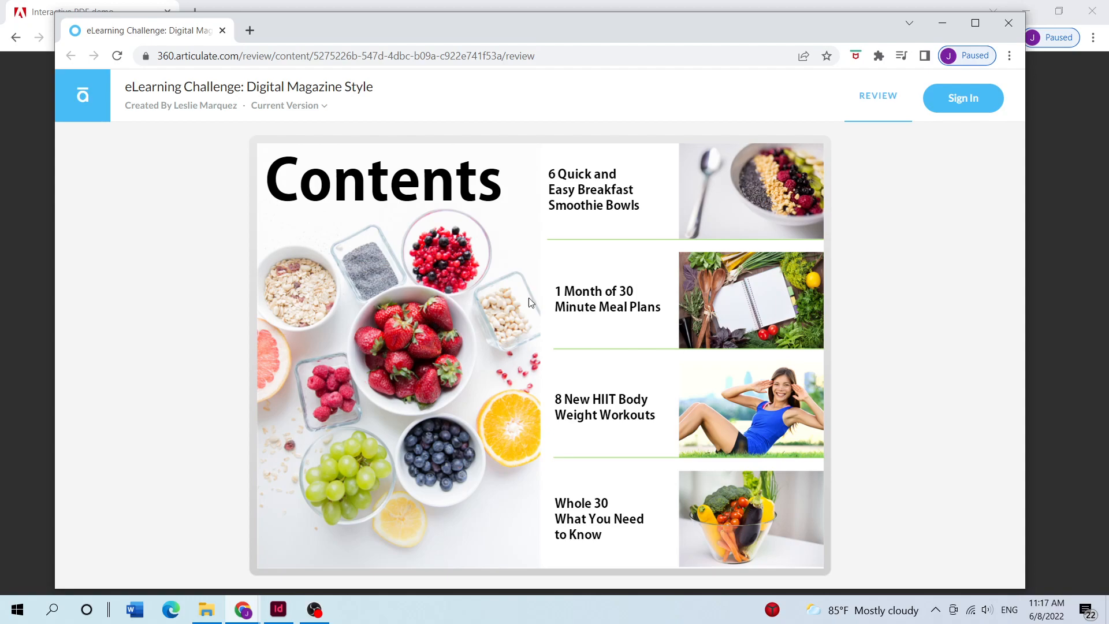
{"action": "left_click", "coordinate": [576, 312]}
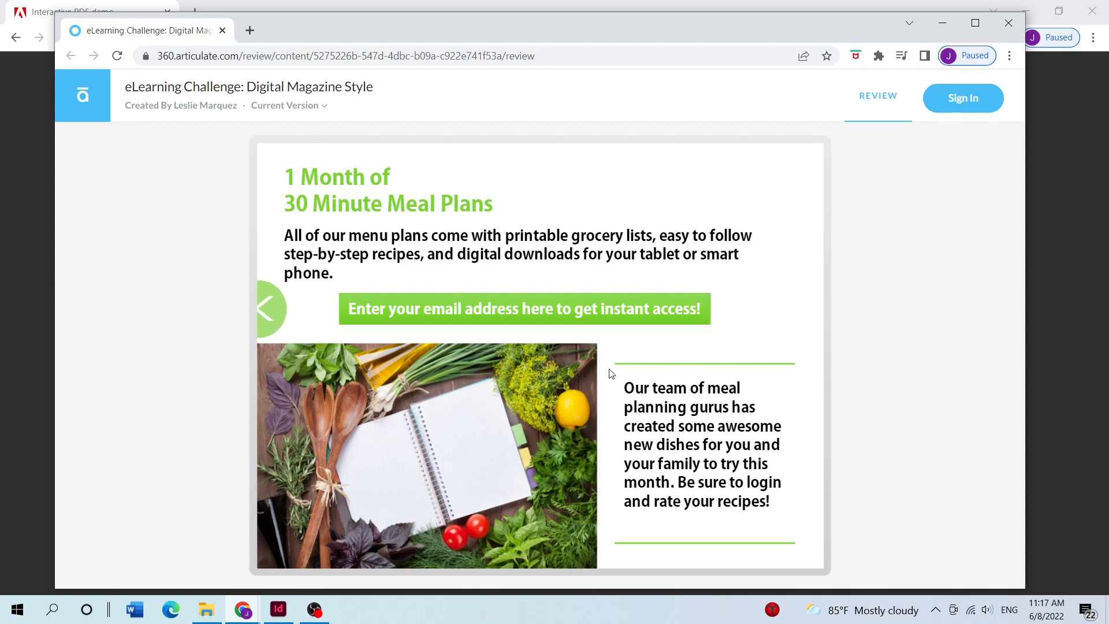
{"action": "left_click", "coordinate": [270, 329]}
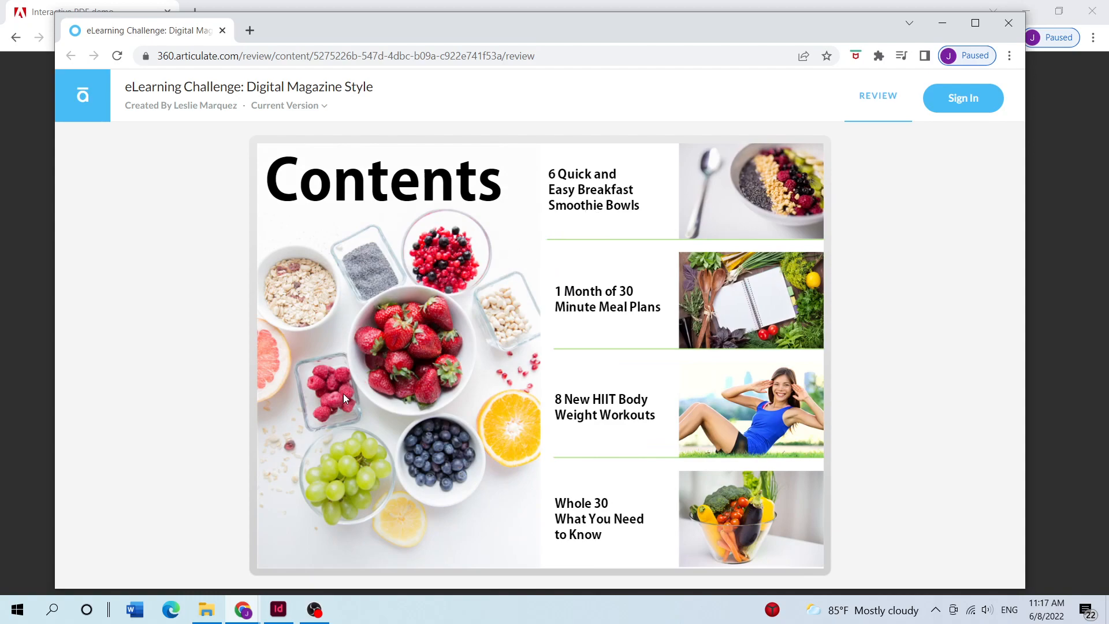
{"action": "double_click", "coordinate": [286, 30]}
{"action": "left_click_drag", "start_coordinate": [285, 27], "coordinate": [1108, 323]}
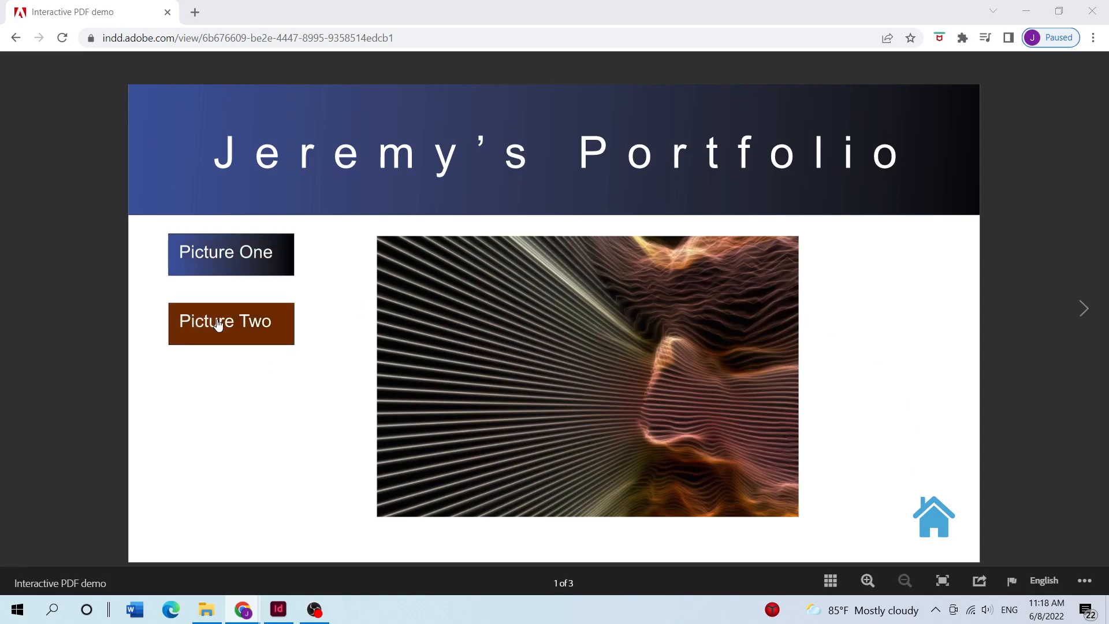
Step: Try the Picture One and Picture Two buttons, show page thumbnails, and return to page 1
{"action": "left_click", "coordinate": [220, 253]}
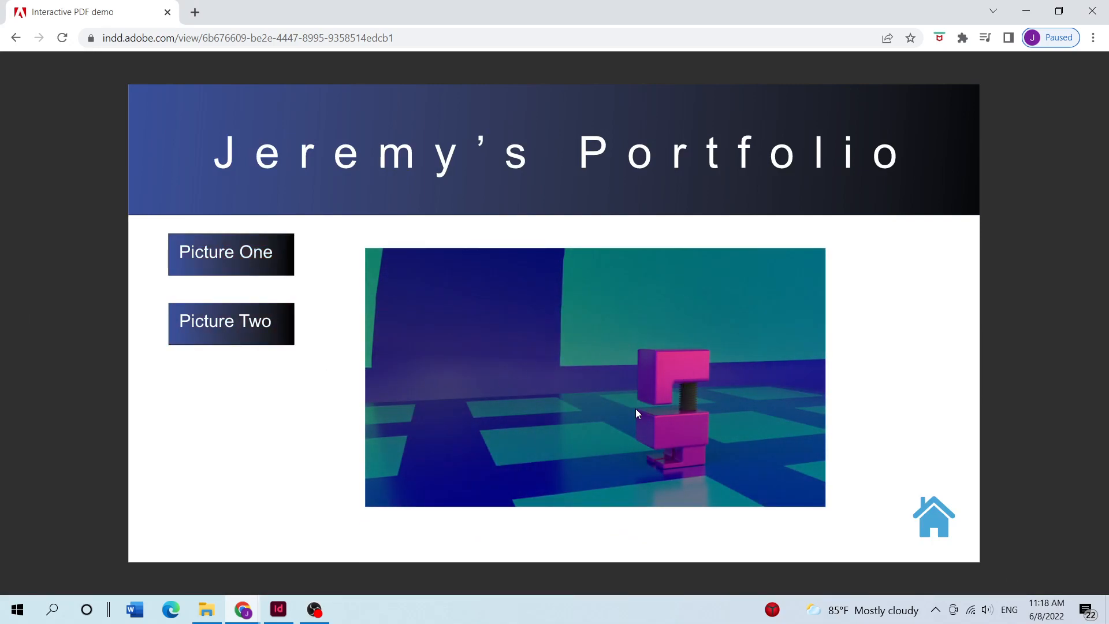
{"action": "left_click", "coordinate": [210, 328]}
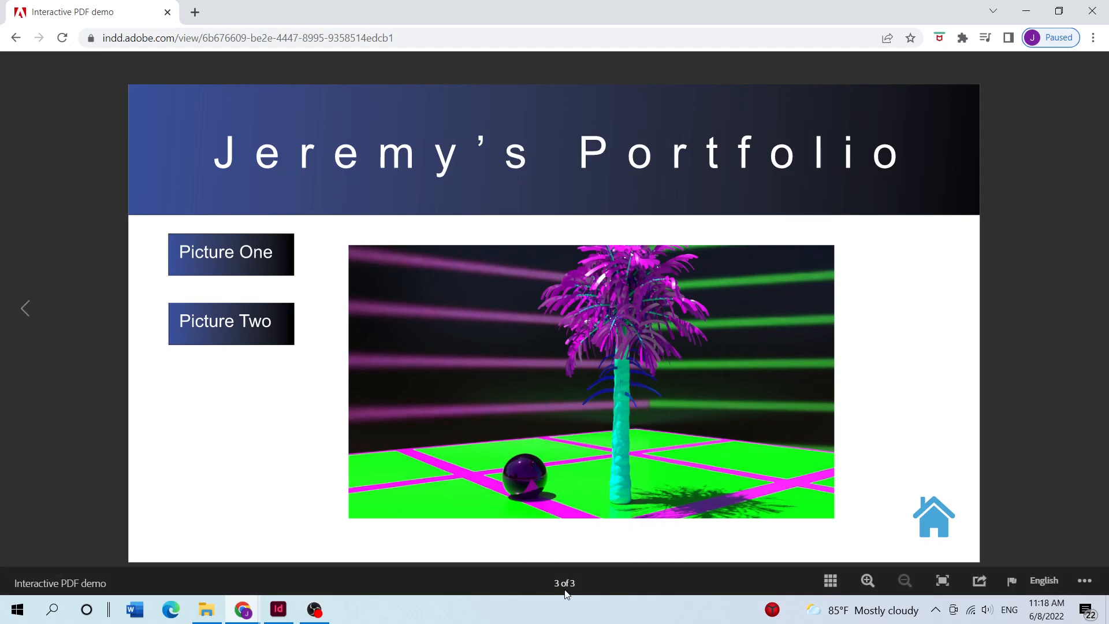
{"action": "left_click", "coordinate": [829, 582]}
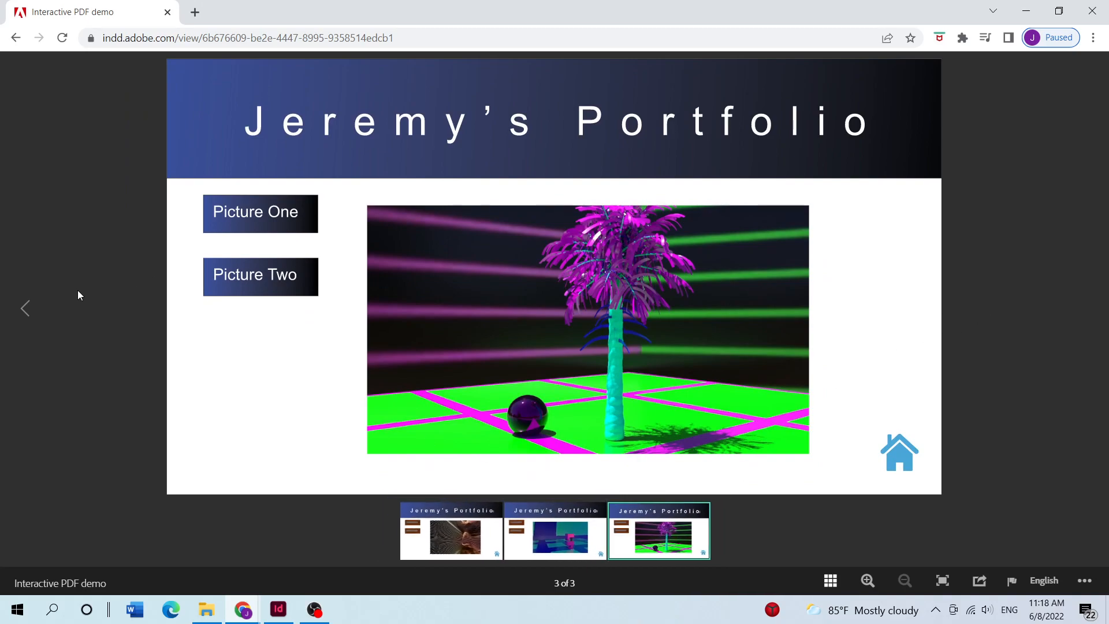
{"action": "left_click", "coordinate": [25, 312]}
{"action": "left_click", "coordinate": [25, 312]}
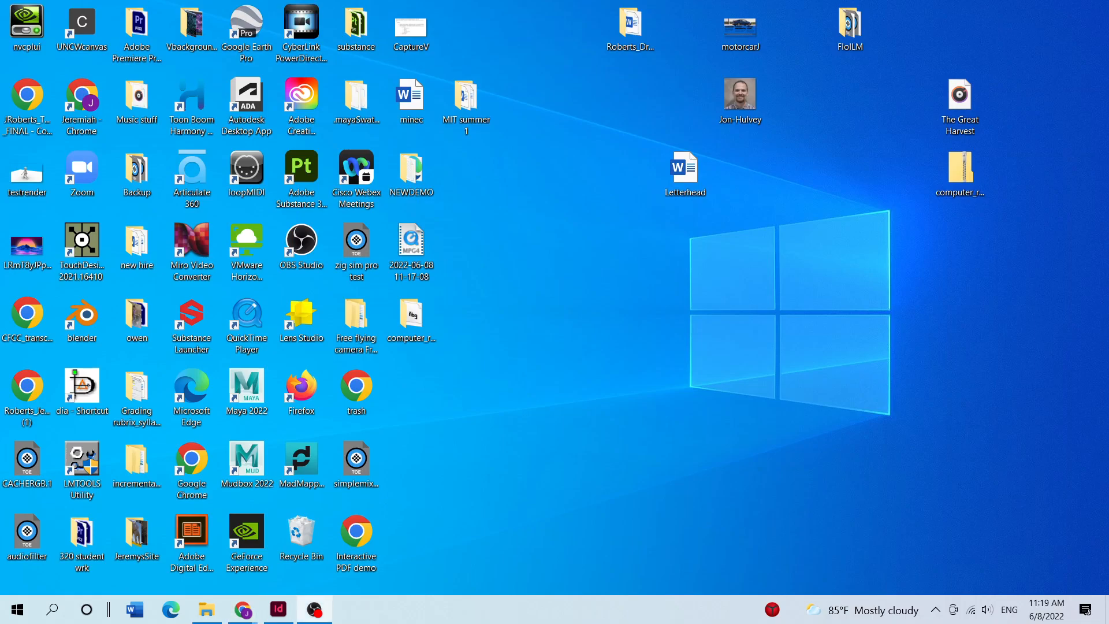
Step: Bring InDesign forward and open page 1 of Interactive PDF demo.indd
{"action": "left_click", "coordinate": [279, 612]}
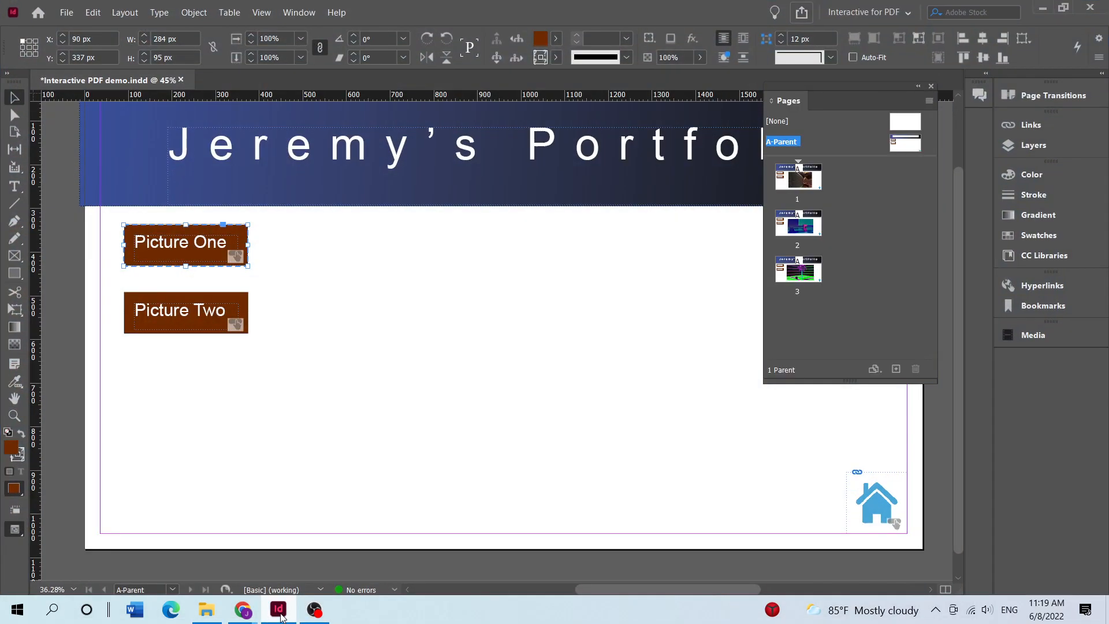
{"action": "scroll", "coordinate": [304, 376], "scroll_direction": "up", "scroll_amount": 2}
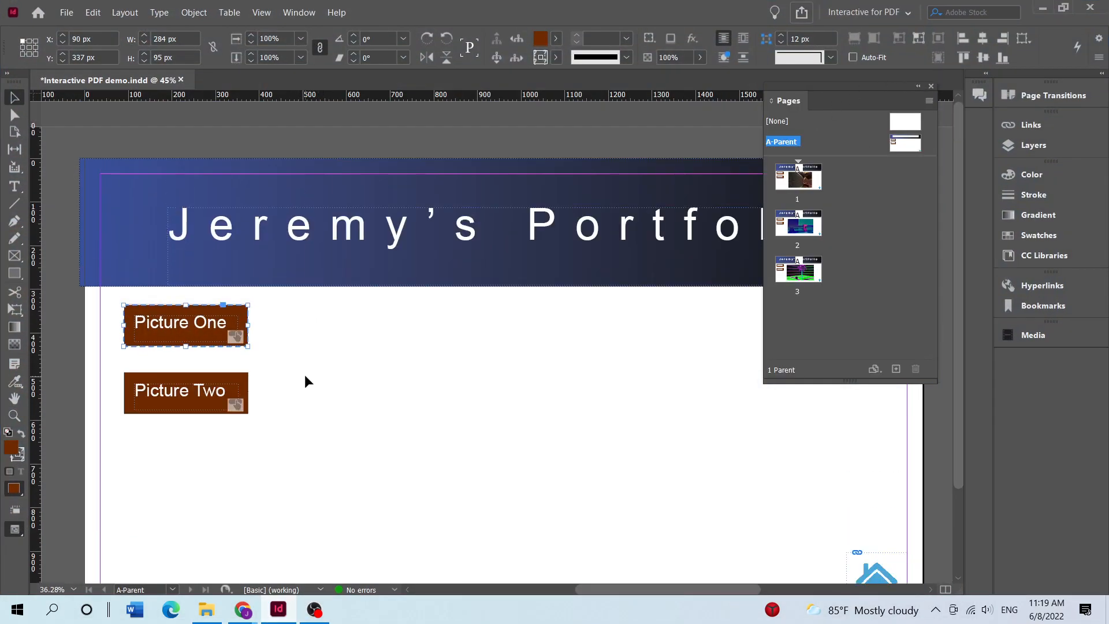
{"action": "scroll", "coordinate": [304, 379], "scroll_direction": "down", "scroll_amount": 2}
{"action": "scroll", "coordinate": [288, 381], "scroll_direction": "up", "scroll_amount": 2}
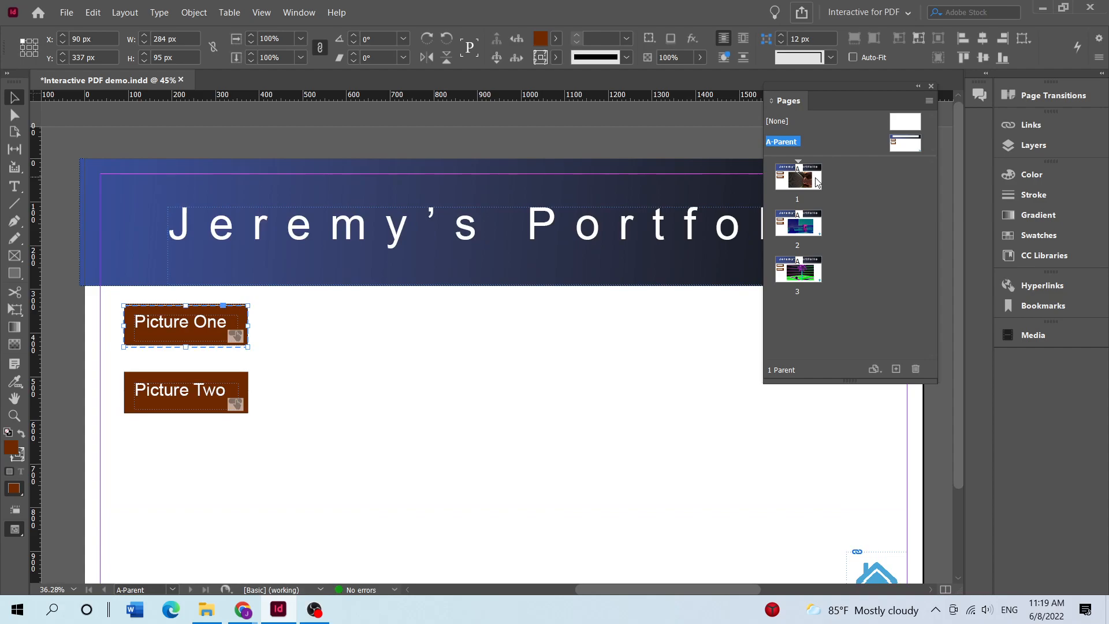
{"action": "double_click", "coordinate": [796, 178]}
Step: Look over the three pages, then open A-Parent and enlarge the parent pages list
{"action": "scroll", "coordinate": [566, 406], "scroll_direction": "down", "scroll_amount": 18}
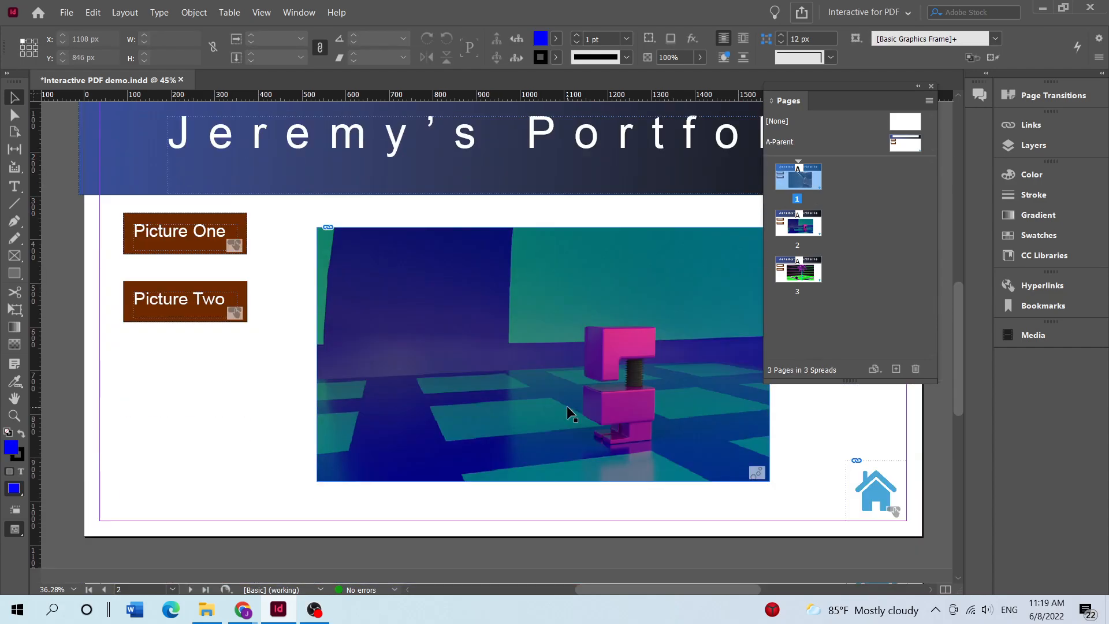
{"action": "scroll", "coordinate": [566, 406], "scroll_direction": "up", "scroll_amount": 15}
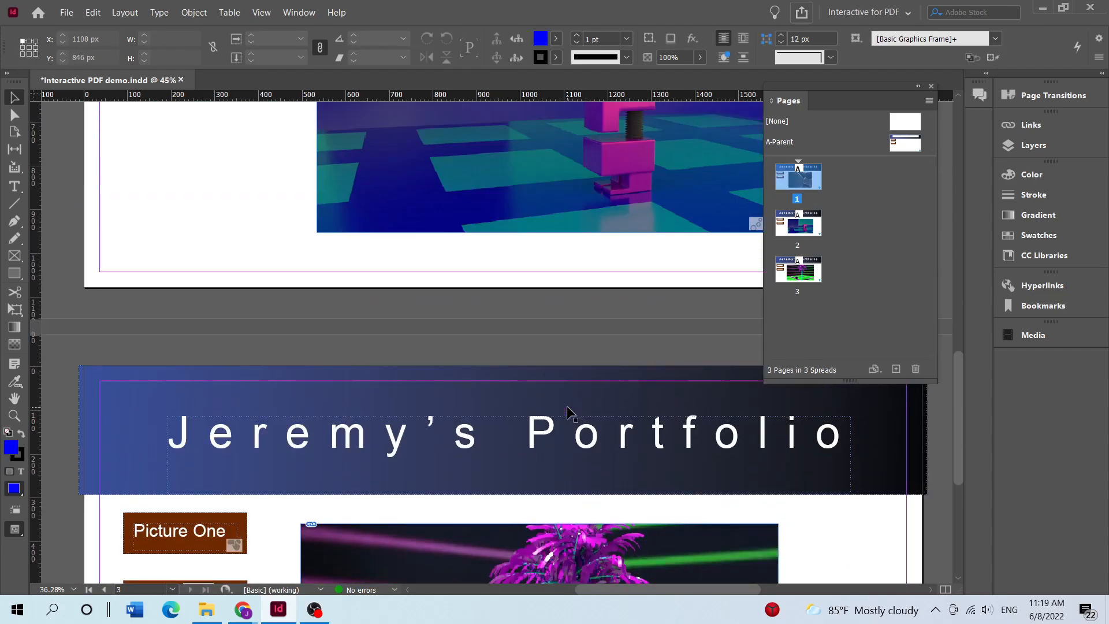
{"action": "scroll", "coordinate": [211, 288], "scroll_direction": "up", "scroll_amount": 2}
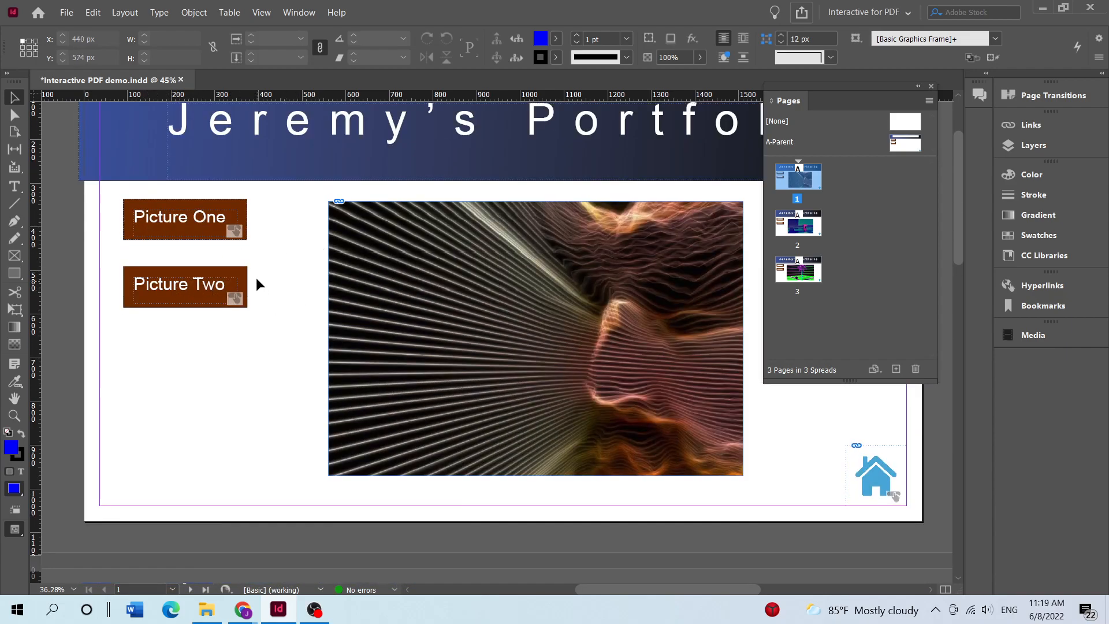
{"action": "scroll", "coordinate": [294, 365], "scroll_direction": "up", "scroll_amount": 2}
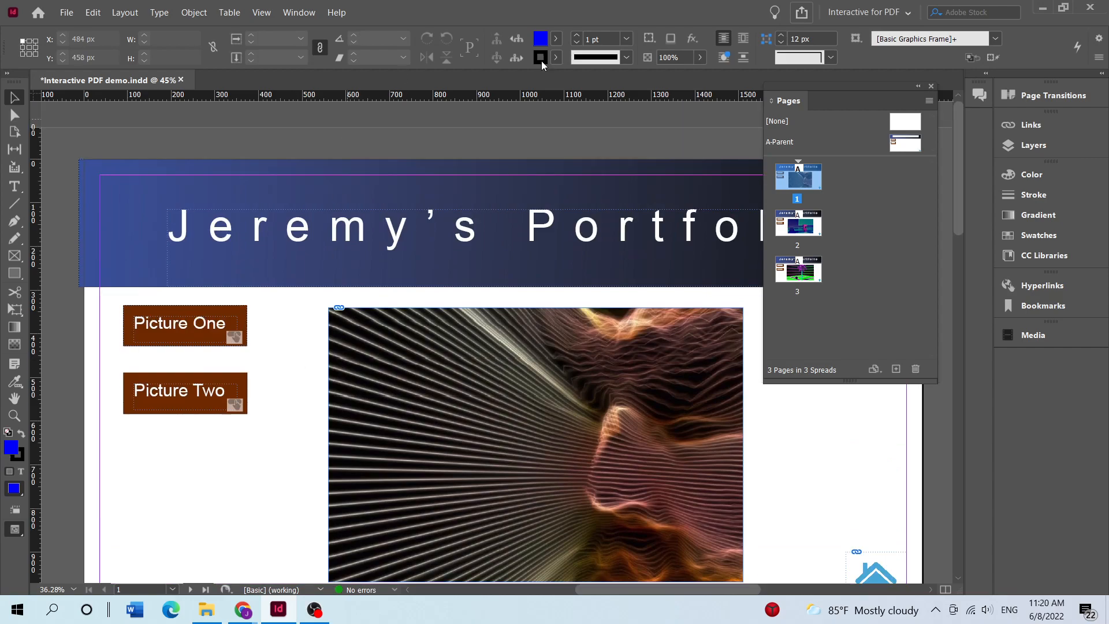
{"action": "double_click", "coordinate": [851, 143]}
{"action": "left_click_drag", "start_coordinate": [844, 157], "coordinate": [845, 211]}
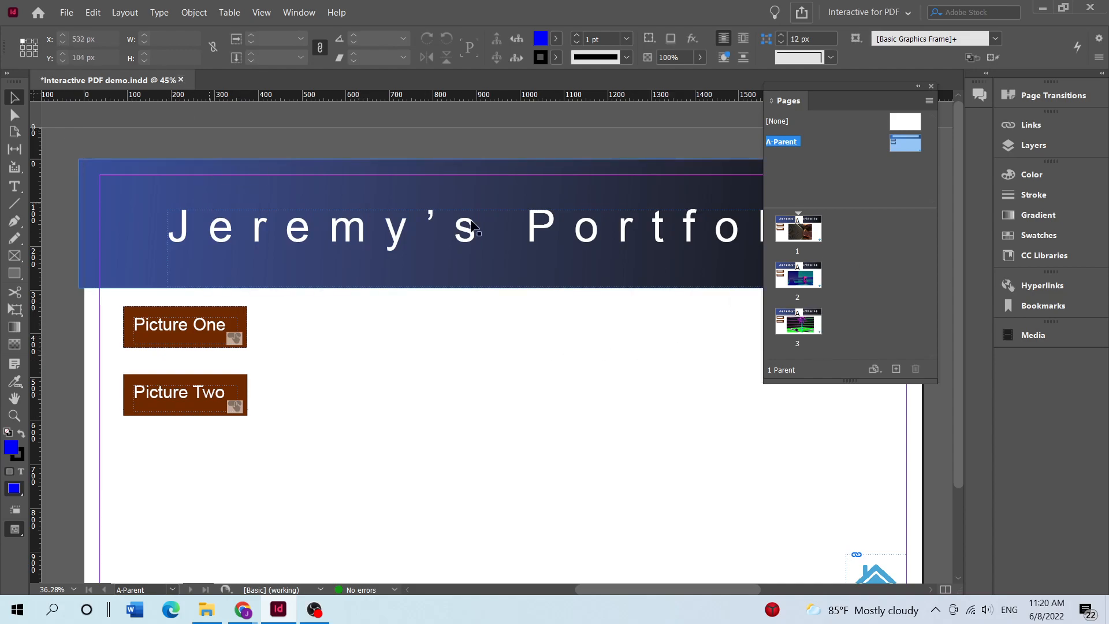
Step: Close the demo document saving changes, and create a new Web 1920 document
{"action": "left_click", "coordinate": [180, 80]}
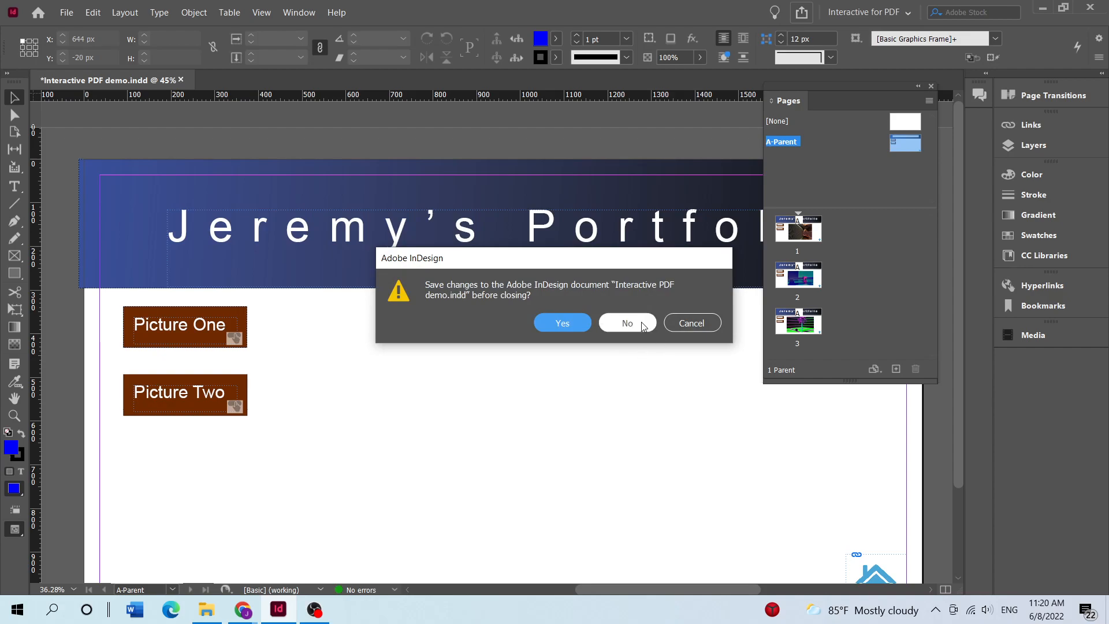
{"action": "left_click", "coordinate": [571, 324]}
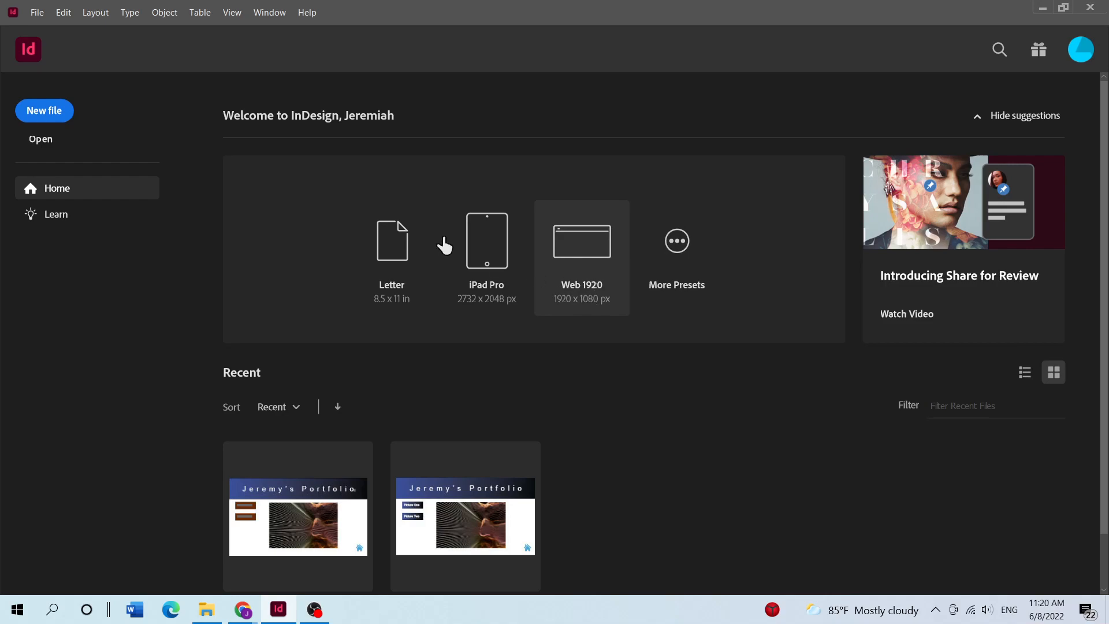
{"action": "left_click", "coordinate": [580, 294]}
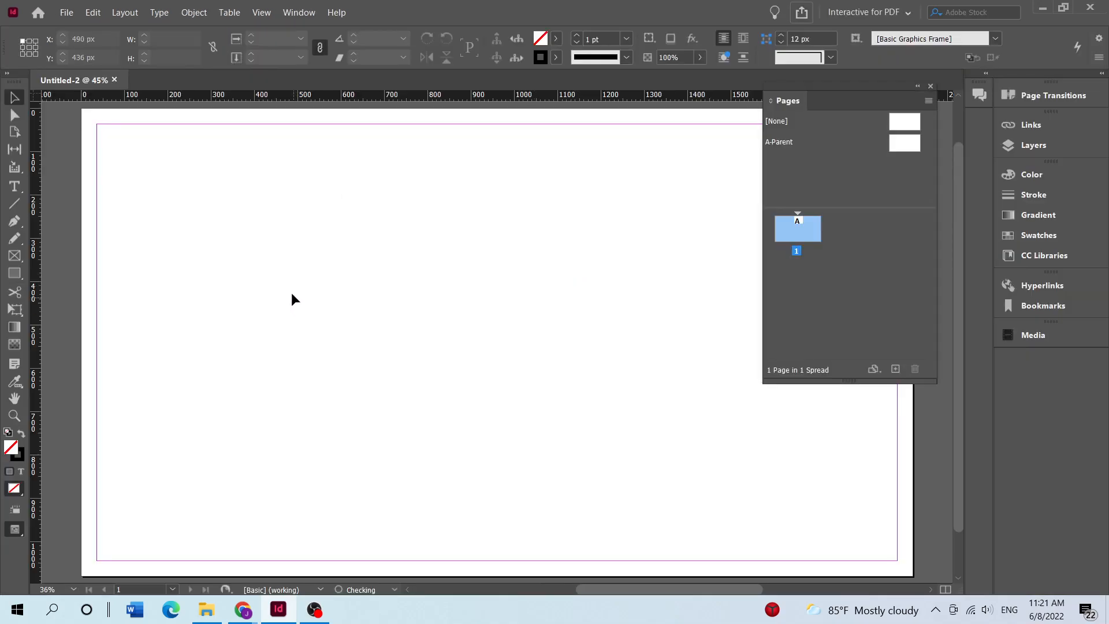
Step: Switch the workspace to Interactive for PDF and select the A-Parent page
{"action": "left_click", "coordinate": [911, 12]}
{"action": "left_click", "coordinate": [867, 28]}
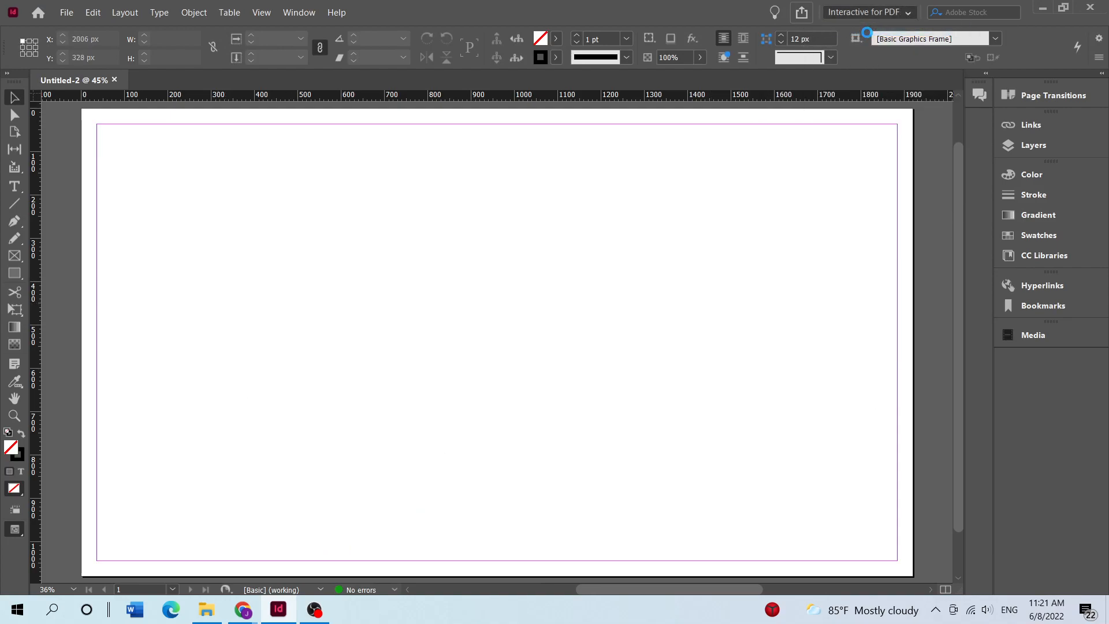
{"action": "left_click", "coordinate": [909, 13]}
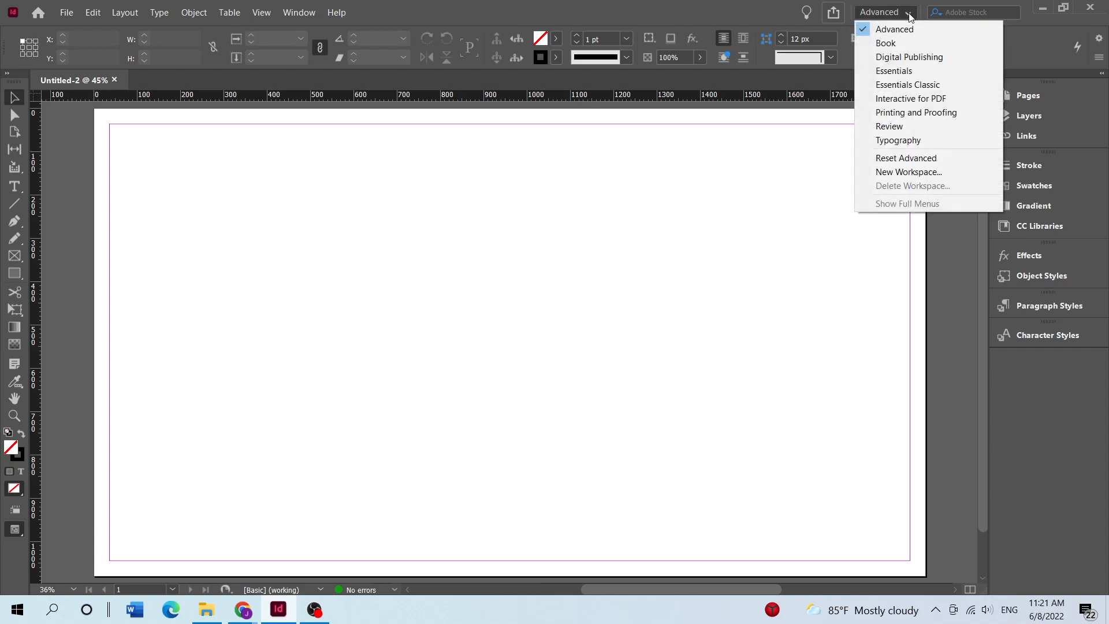
{"action": "left_click", "coordinate": [896, 100]}
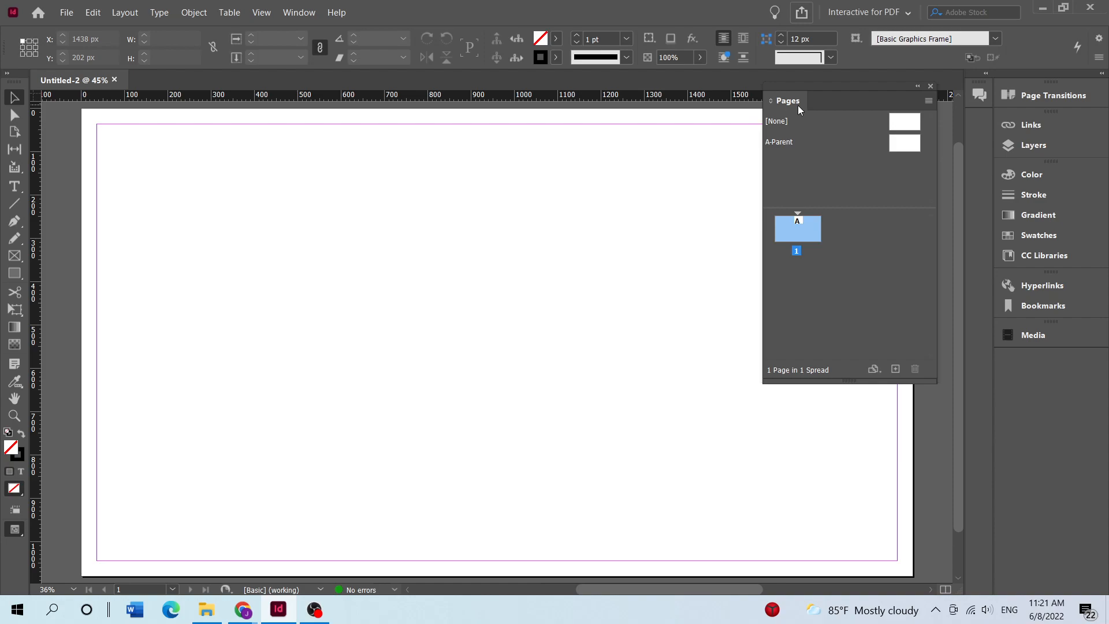
{"action": "left_click", "coordinate": [808, 145]}
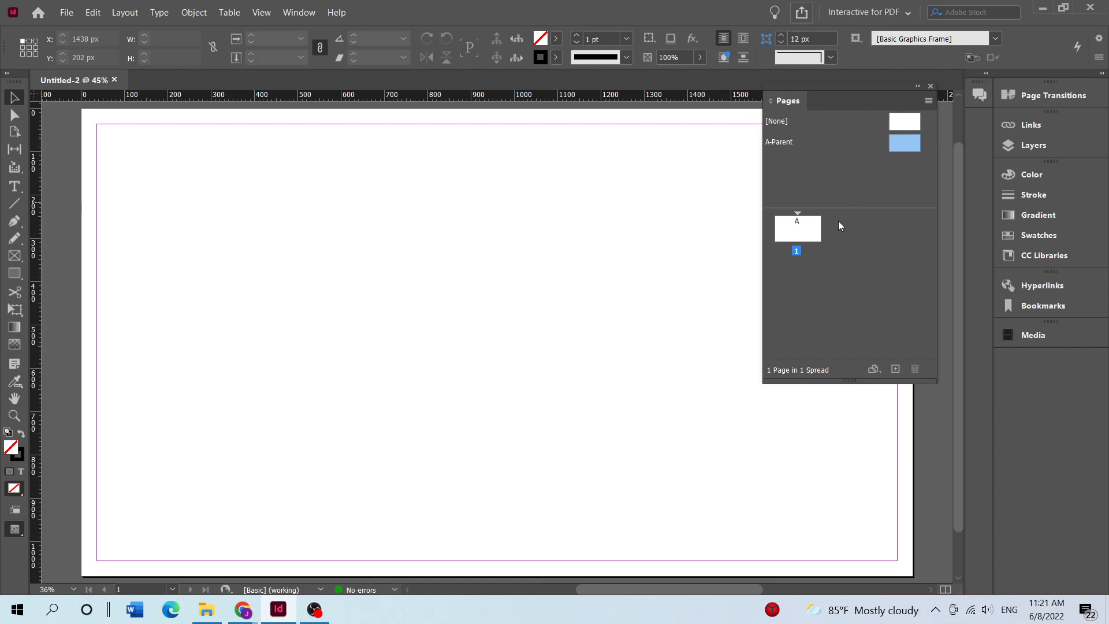
Step: On A-Parent, draw a blue-filled 1920 px wide banner rectangle across the page top
{"action": "double_click", "coordinate": [803, 146]}
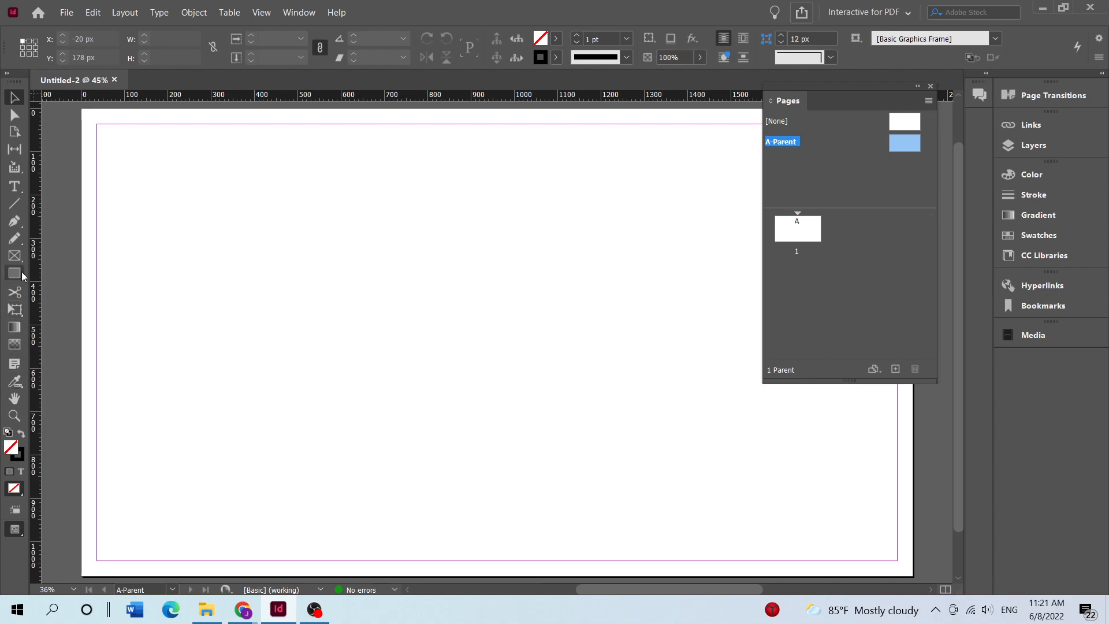
{"action": "left_click_drag", "start_coordinate": [18, 280], "coordinate": [56, 292]}
{"action": "double_click", "coordinate": [12, 448]}
{"action": "mouse_move", "coordinate": [379, 380]}
{"action": "left_mouse_down"}
{"action": "mouse_move", "coordinate": [518, 378]}
{"action": "mouse_move", "coordinate": [496, 391]}
{"action": "left_mouse_up"}
{"action": "left_click", "coordinate": [682, 211]}
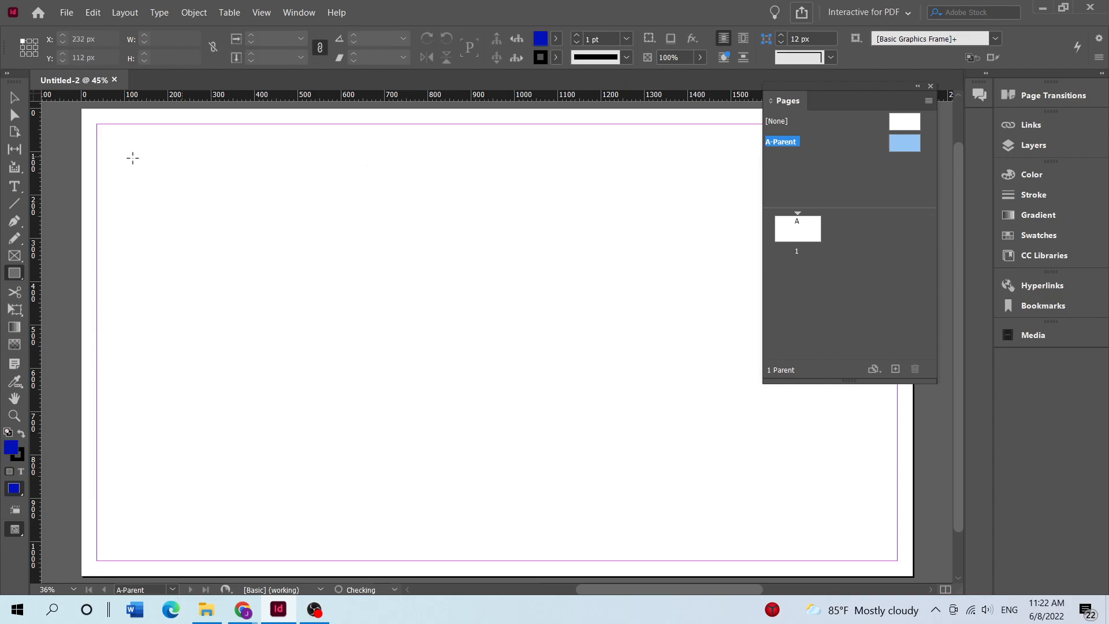
{"action": "left_click_drag", "start_coordinate": [74, 108], "coordinate": [910, 201]}
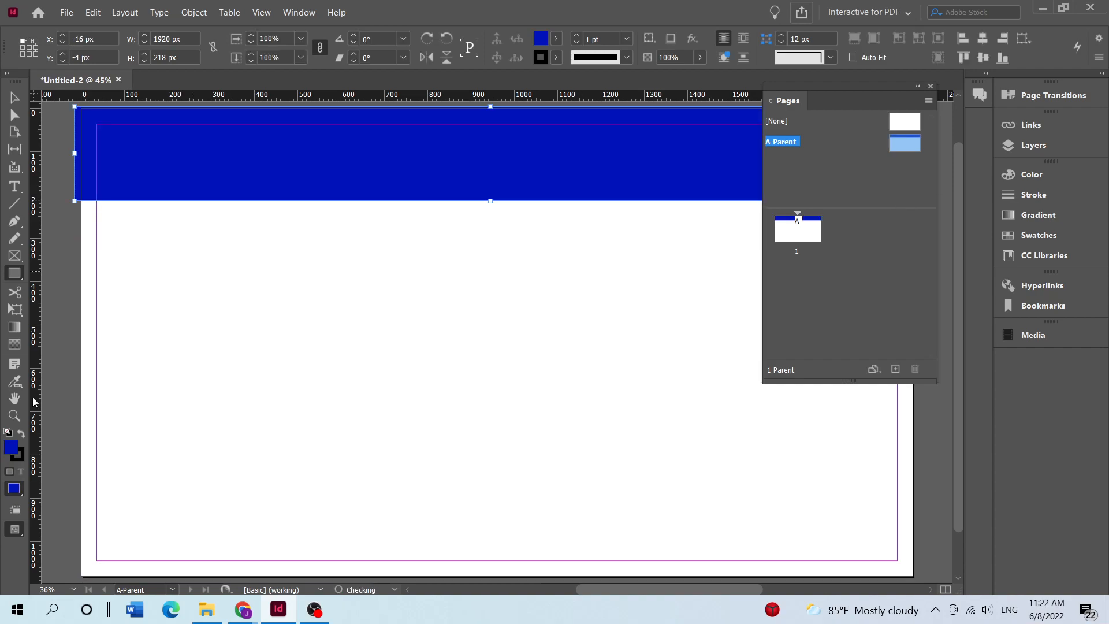
{"action": "left_click", "coordinate": [14, 186]}
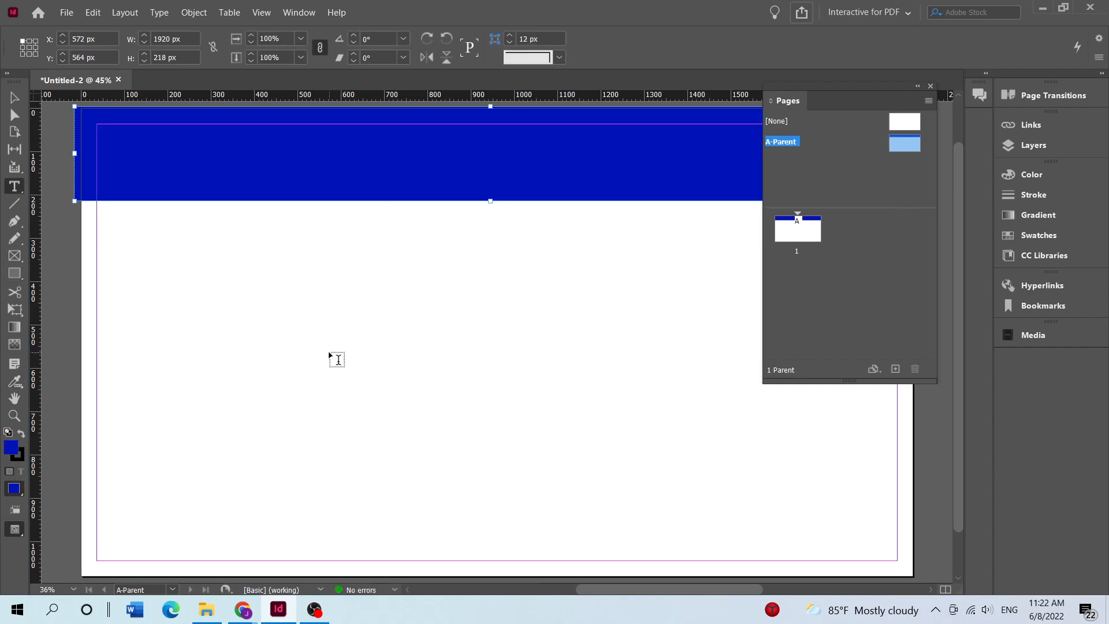
Step: Add a text frame with the portfolio owner's name and set it to 100 pt
{"action": "left_click", "coordinate": [393, 300]}
{"action": "left_click_drag", "start_coordinate": [301, 286], "coordinate": [693, 397]}
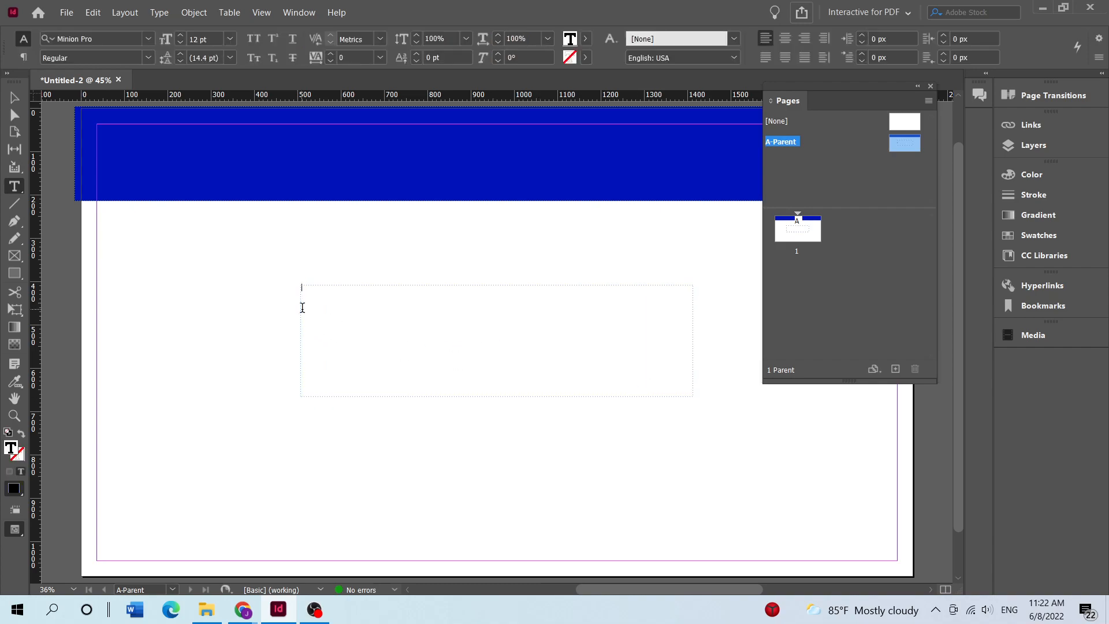
{"action": "type", "text": "JEREMIAH ROBERTS"}
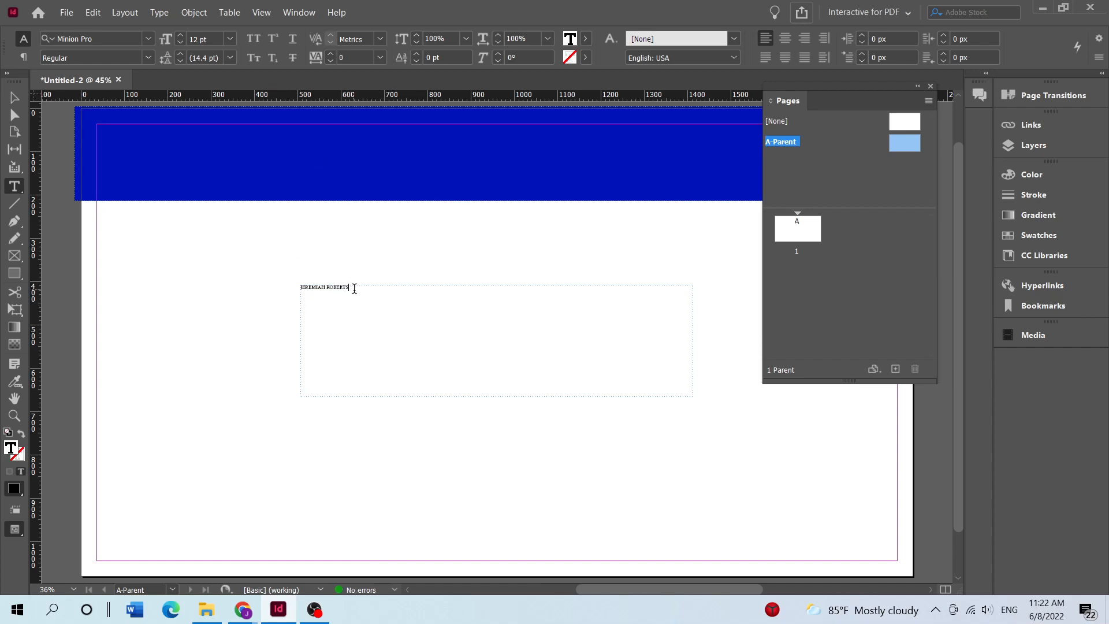
{"action": "left_click_drag", "start_coordinate": [355, 286], "coordinate": [292, 284]}
{"action": "left_click", "coordinate": [197, 38]}
{"action": "type", "text": "100"}
{"action": "key", "text": "Return"}
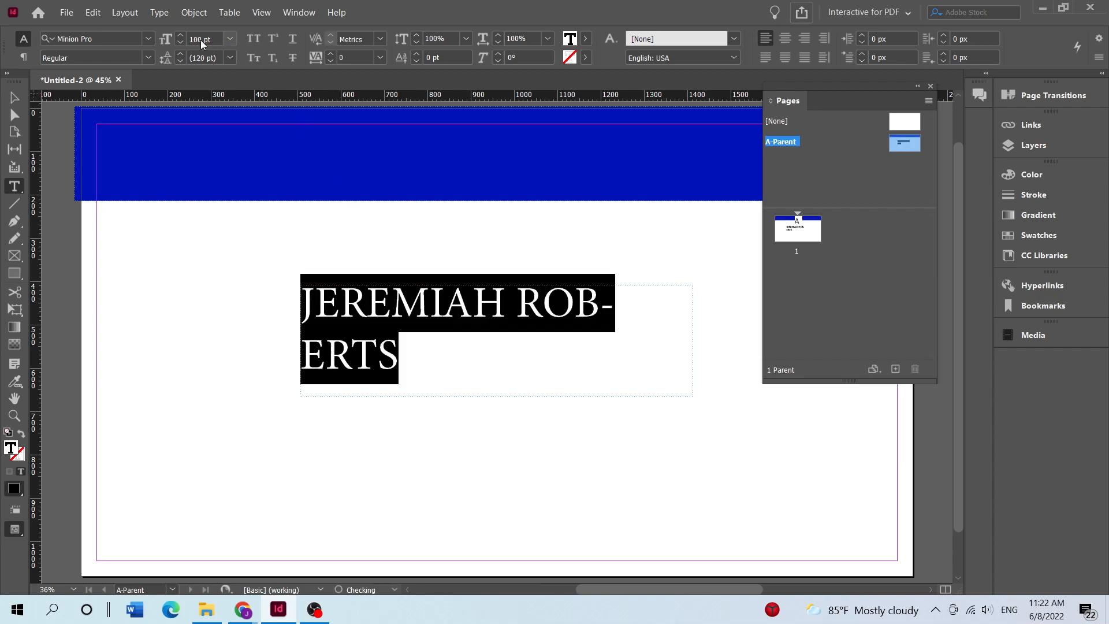
Step: Shorten the first name so the name fits on one line, then move the frame onto the banner
{"action": "left_click", "coordinate": [379, 353]}
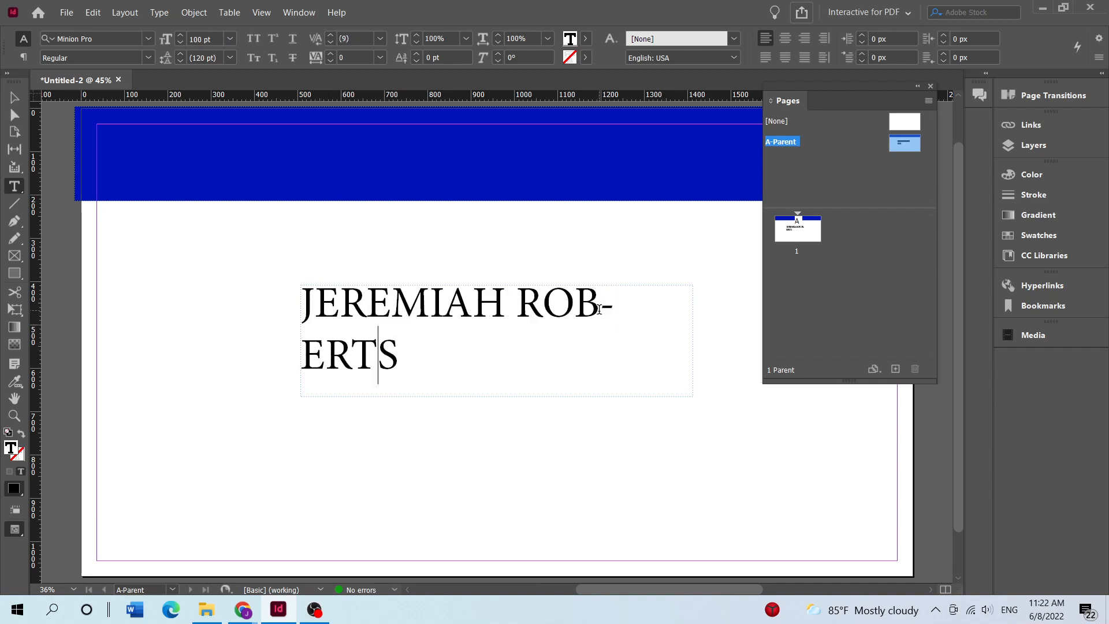
{"action": "left_click", "coordinate": [303, 298]}
{"action": "left_click", "coordinate": [489, 307]}
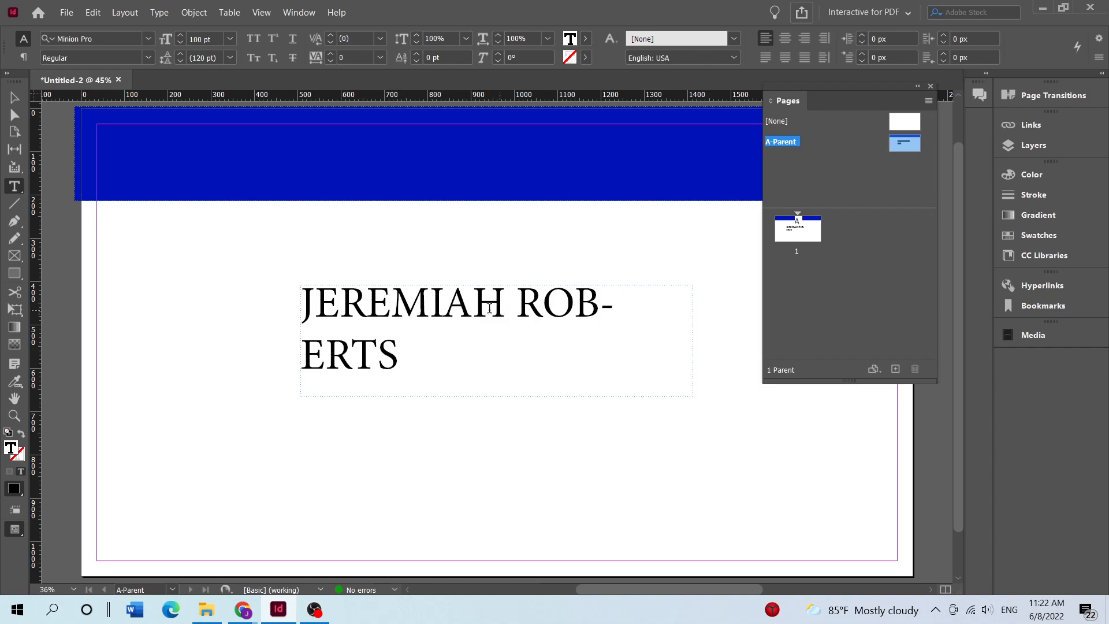
{"action": "key", "text": "BackSpace"}
{"action": "key", "text": "BackSpace"}
{"action": "key", "text": "BackSpace"}
{"action": "key", "text": "BackSpace"}
{"action": "type", "text": "my"}
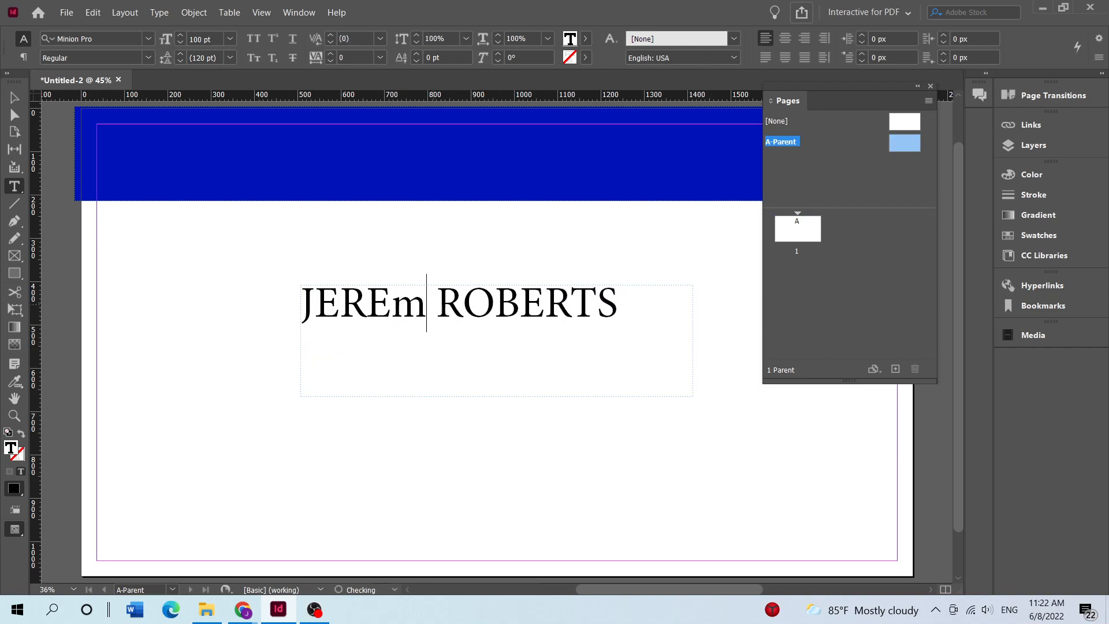
{"action": "key", "text": "BackSpace"}
{"action": "key", "text": "BackSpace"}
{"action": "type", "text": "MY"}
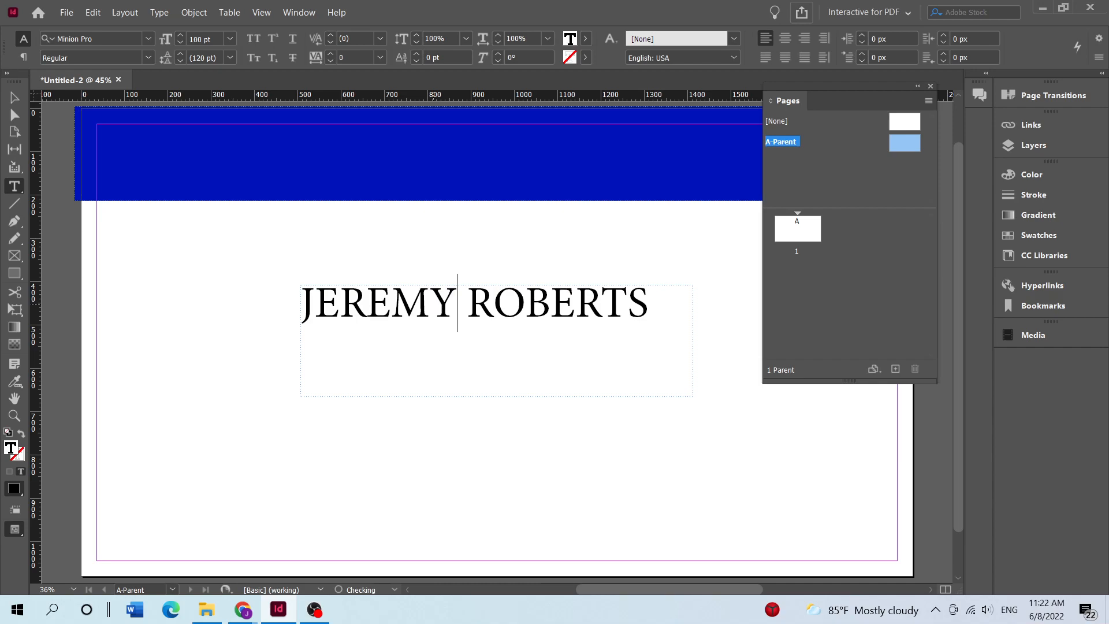
{"action": "left_click_drag", "start_coordinate": [648, 301], "coordinate": [301, 302]}
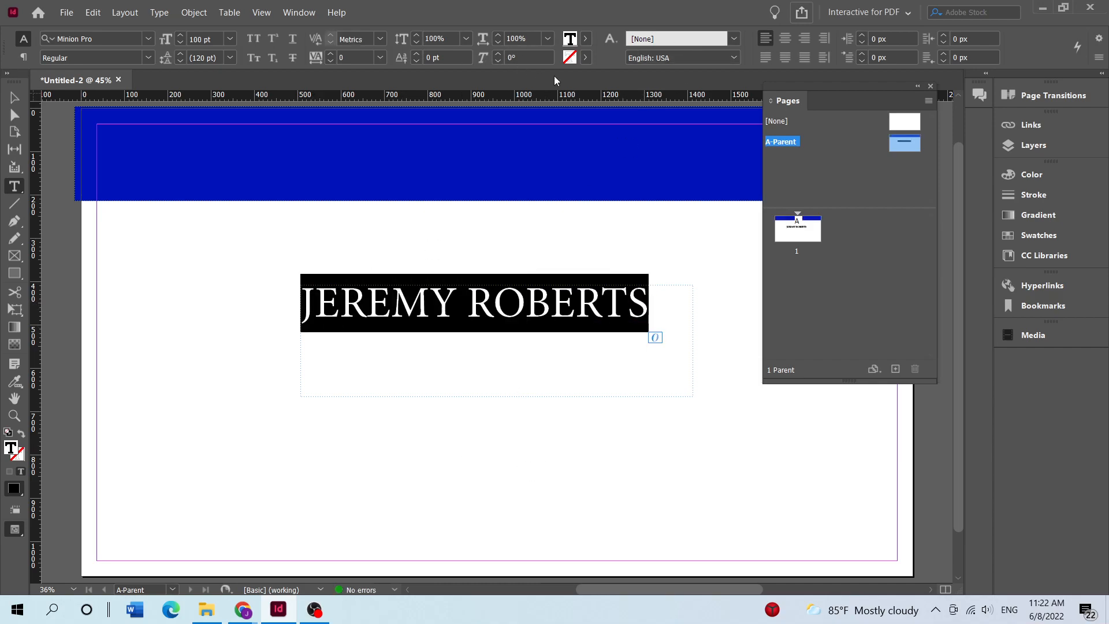
{"action": "key", "text": "Escape"}
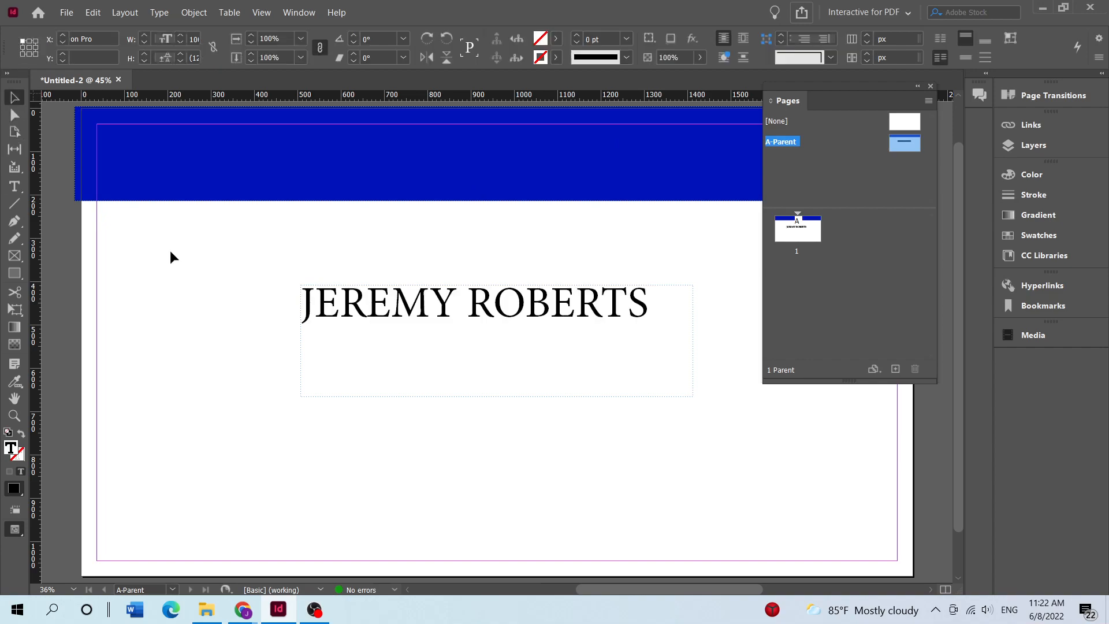
{"action": "left_click_drag", "start_coordinate": [354, 314], "coordinate": [365, 173]}
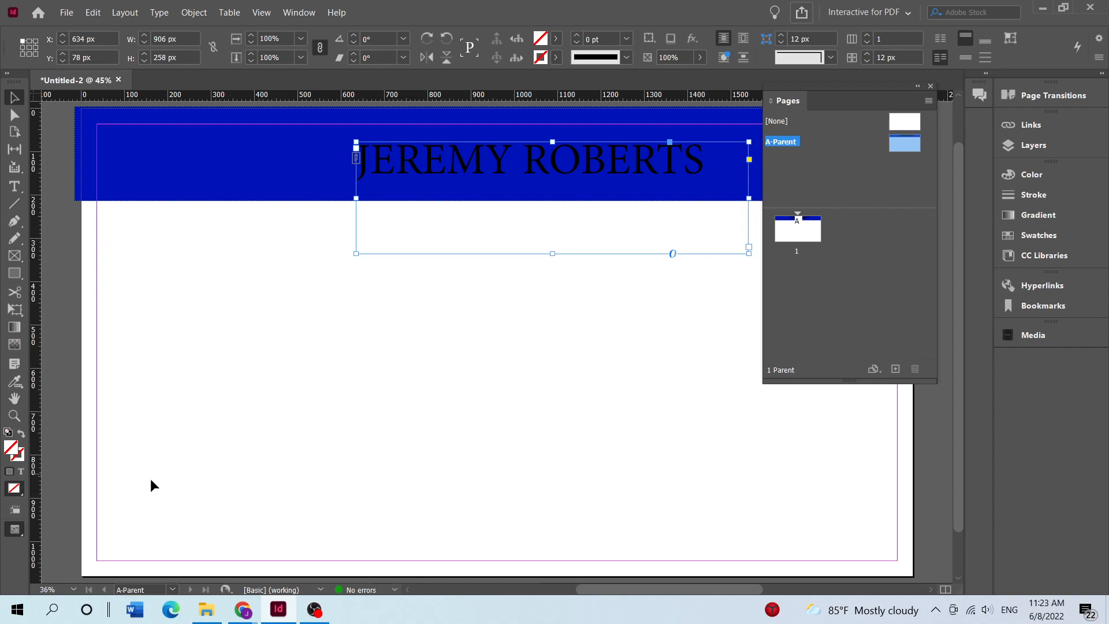
Step: Deselect the name frame now resting on the blue banner
{"action": "left_click", "coordinate": [285, 291]}
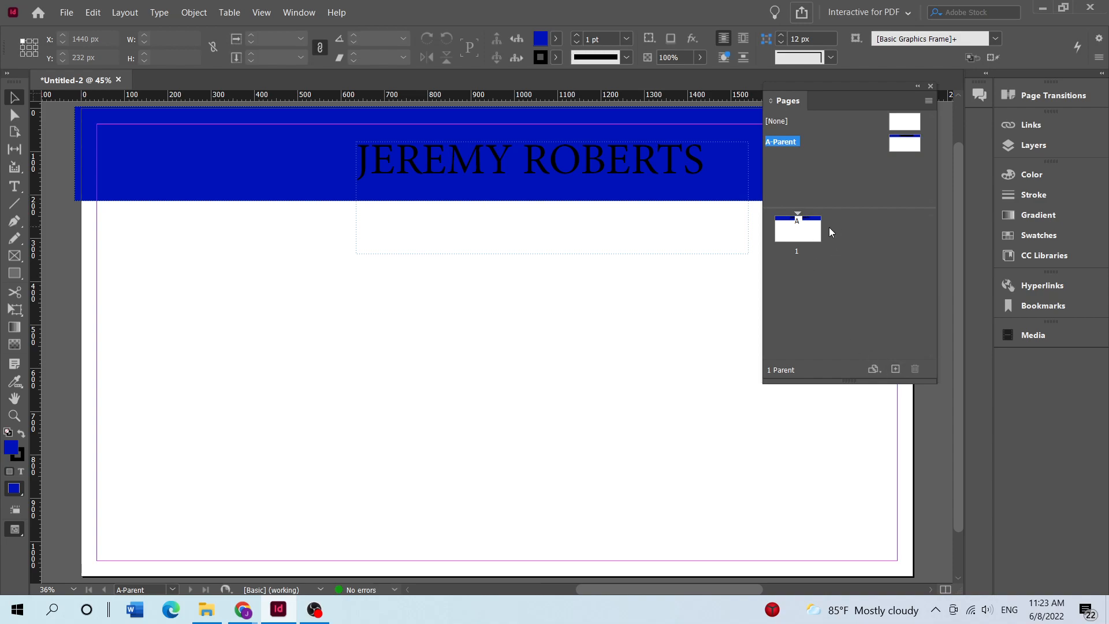
Step: Open page 1 of Untitled-2 for editing from the Pages panel
{"action": "left_click", "coordinate": [794, 229]}
{"action": "double_click", "coordinate": [796, 254]}
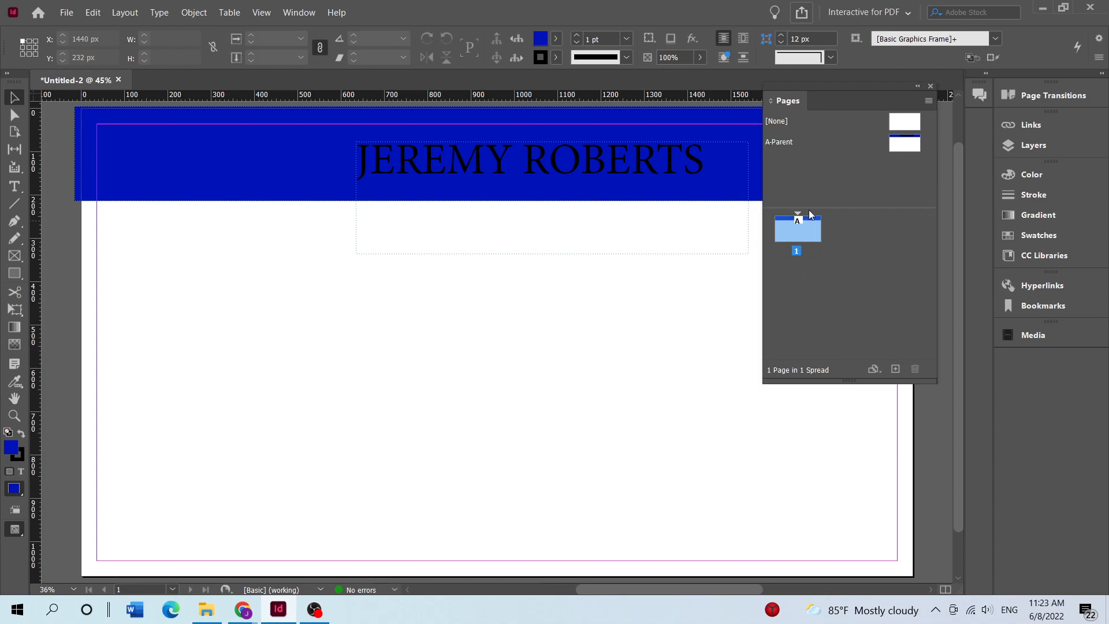
Step: Add two new pages, giving three pages that inherit the blue banner and name
{"action": "left_click", "coordinate": [895, 370]}
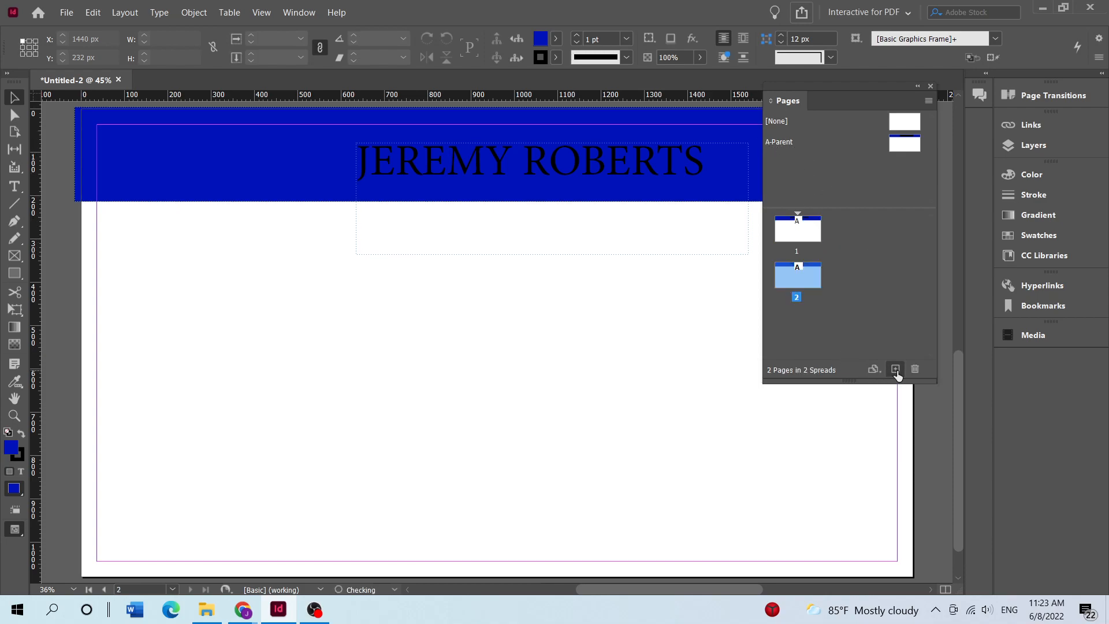
{"action": "left_click", "coordinate": [896, 370]}
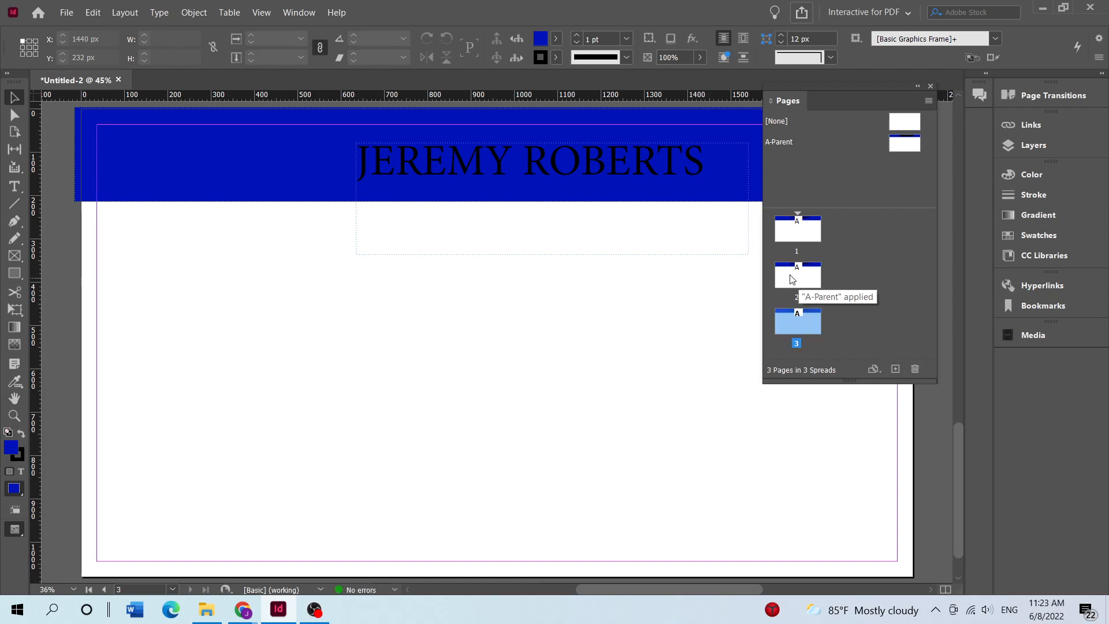
{"action": "scroll", "coordinate": [555, 385], "scroll_direction": "down", "scroll_amount": 1}
{"action": "scroll", "coordinate": [549, 393], "scroll_direction": "up", "scroll_amount": 4}
{"action": "scroll", "coordinate": [550, 393], "scroll_direction": "up", "scroll_amount": 15}
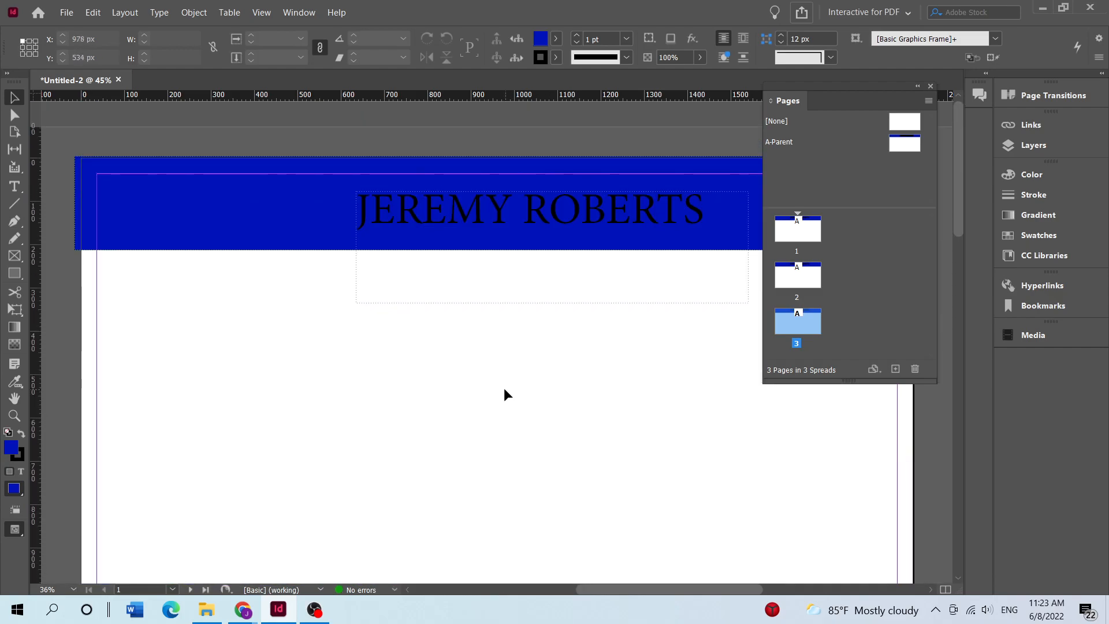
{"action": "scroll", "coordinate": [504, 388], "scroll_direction": "down", "scroll_amount": 8}
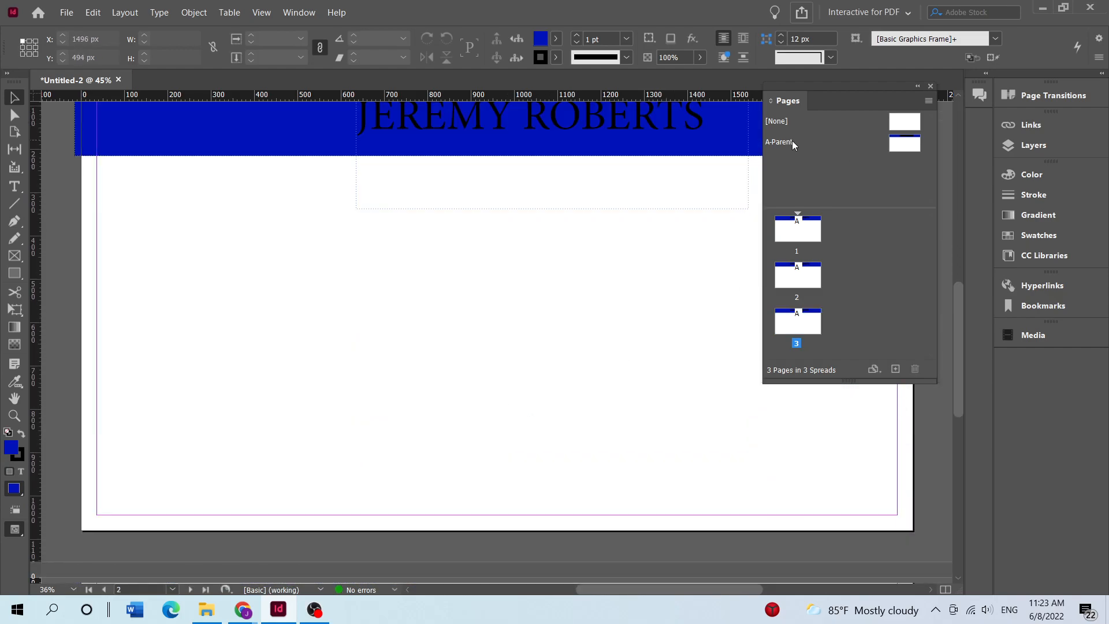
Step: On A-Parent, draw two stacked blue button rectangles, 238 × 130 px and 238 × 144 px, at left
{"action": "double_click", "coordinate": [790, 142]}
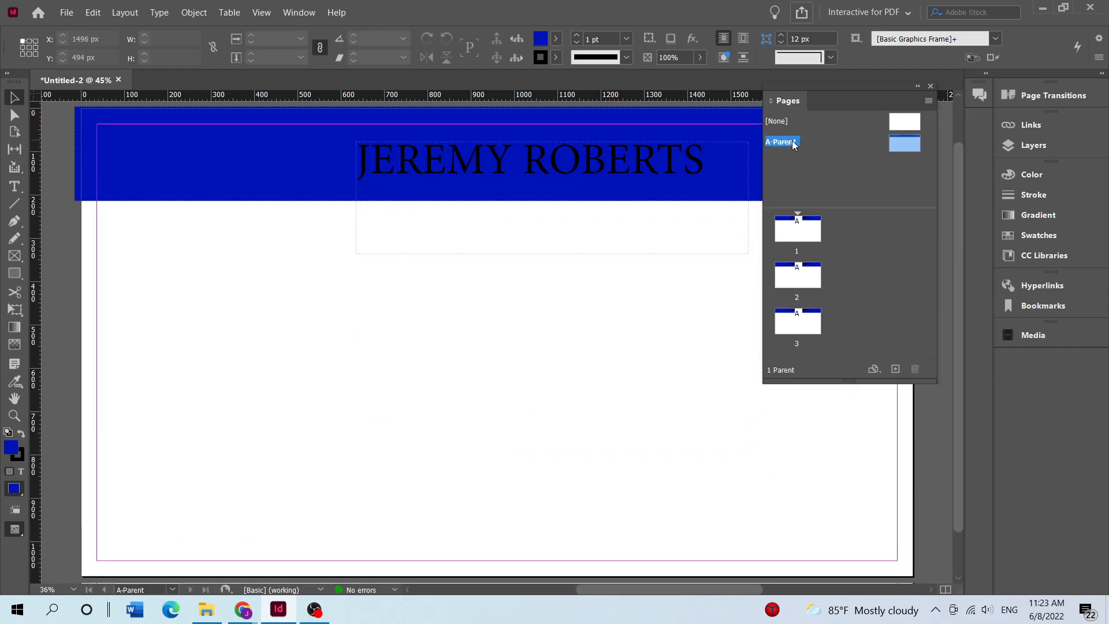
{"action": "left_click", "coordinate": [14, 273]}
{"action": "left_click_drag", "start_coordinate": [113, 253], "coordinate": [218, 310]}
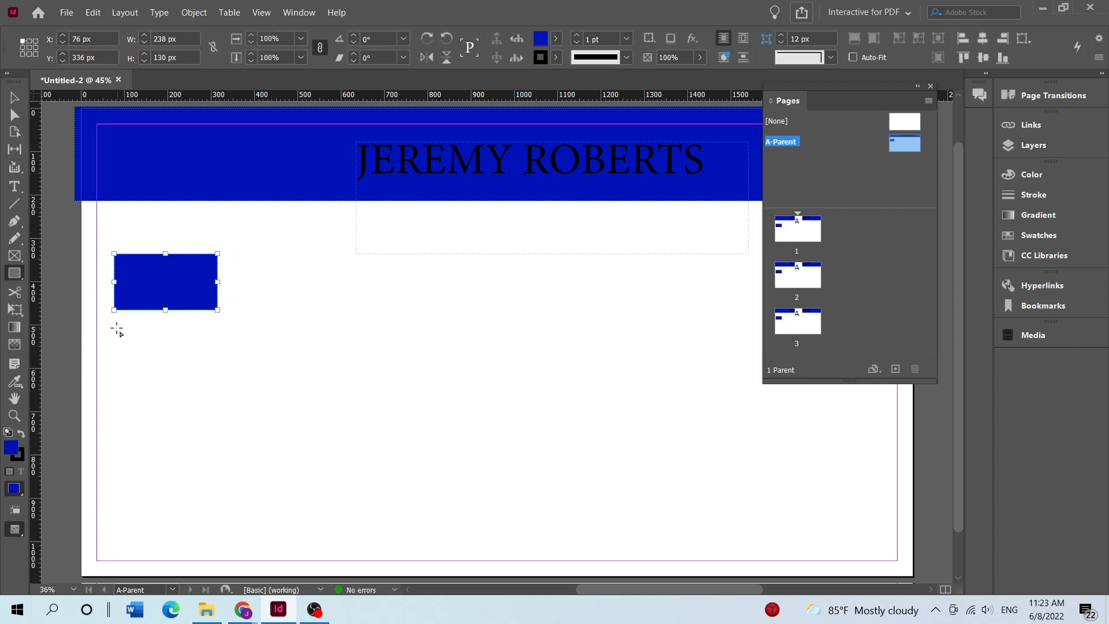
{"action": "left_click", "coordinate": [113, 332]}
{"action": "left_click_drag", "start_coordinate": [113, 331], "coordinate": [220, 395]}
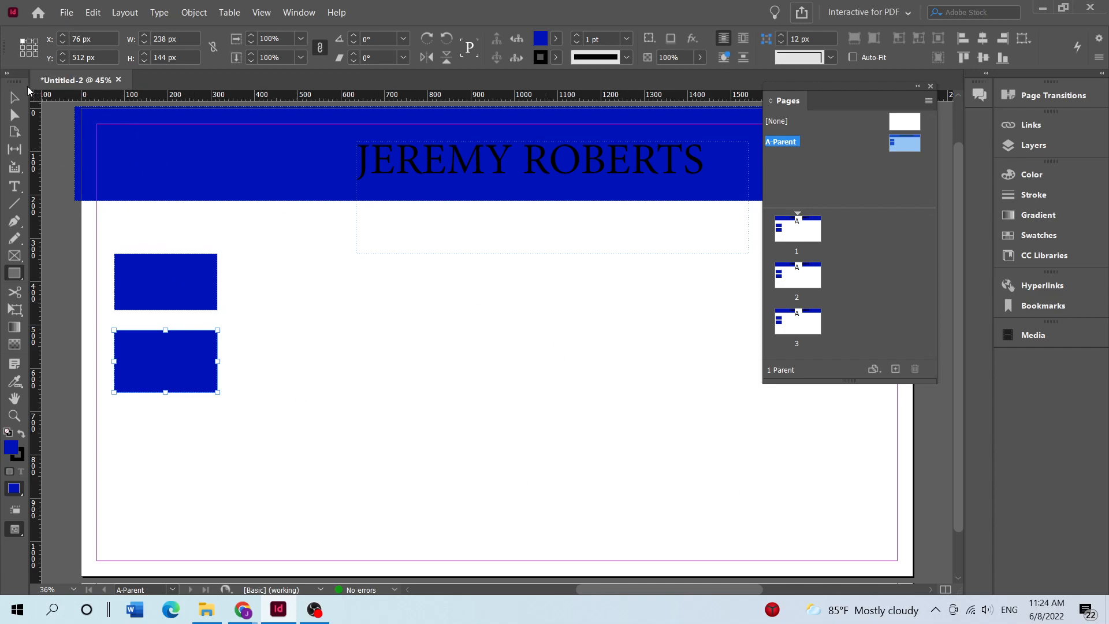
{"action": "left_click", "coordinate": [67, 13]}
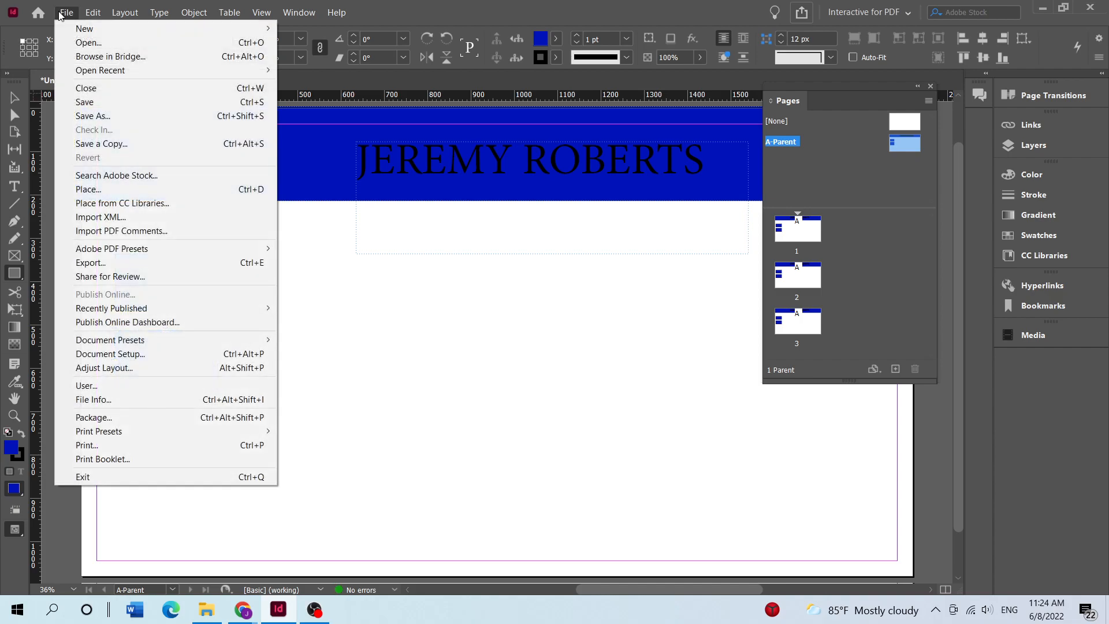
Step: Place the blue house PNG from Desktop > CFCC2022 > Interactive PDF, then undo the oversized frame
{"action": "left_click", "coordinate": [101, 189]}
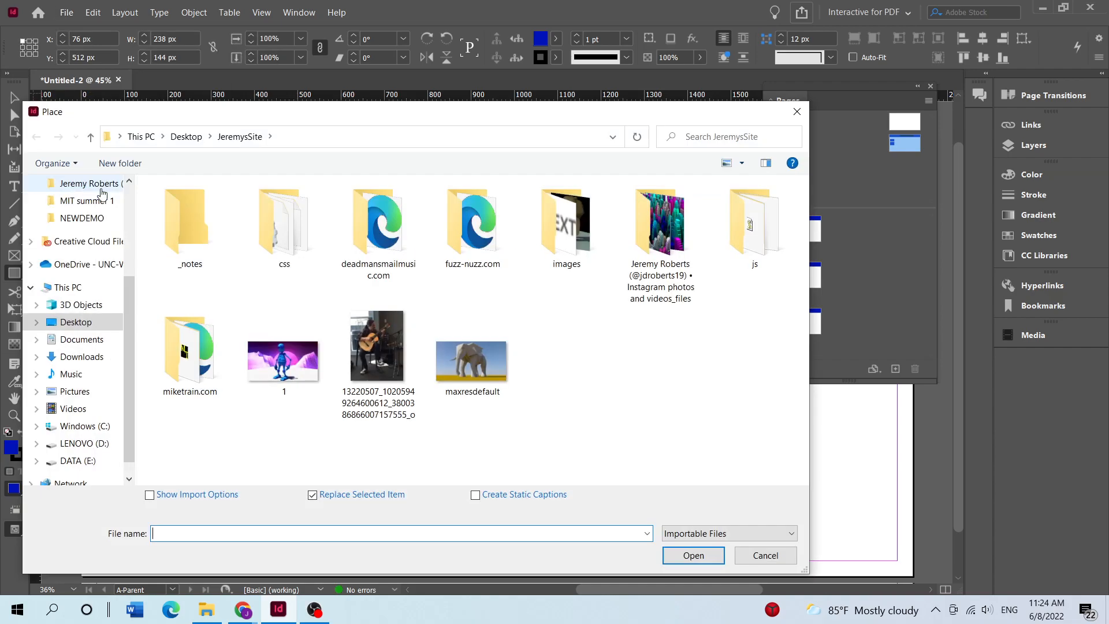
{"action": "left_click", "coordinate": [75, 322]}
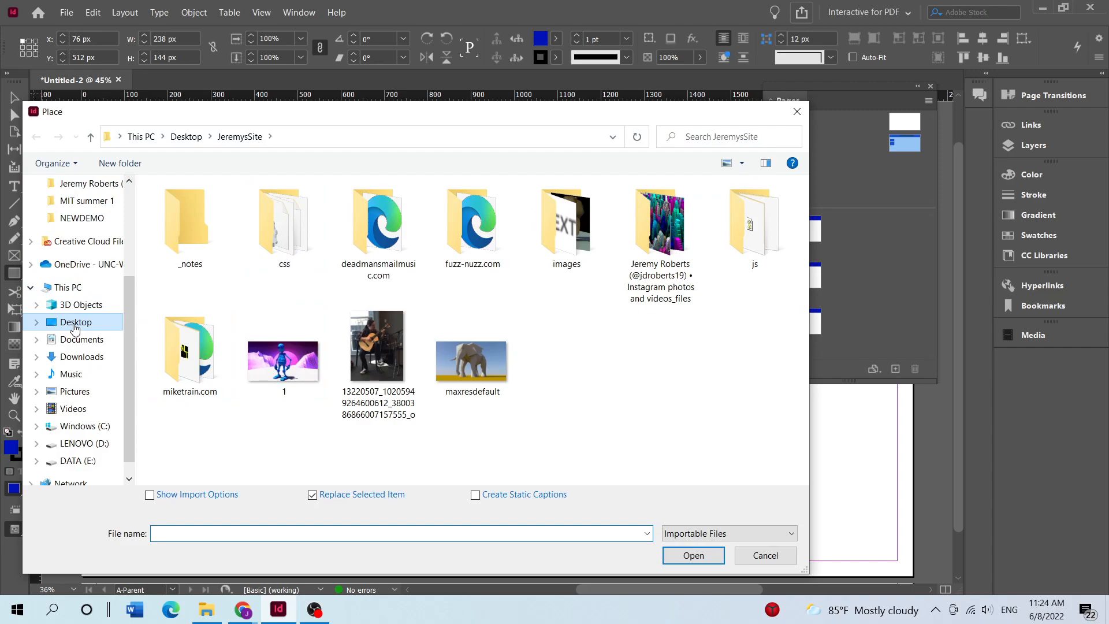
{"action": "double_click", "coordinate": [591, 223]}
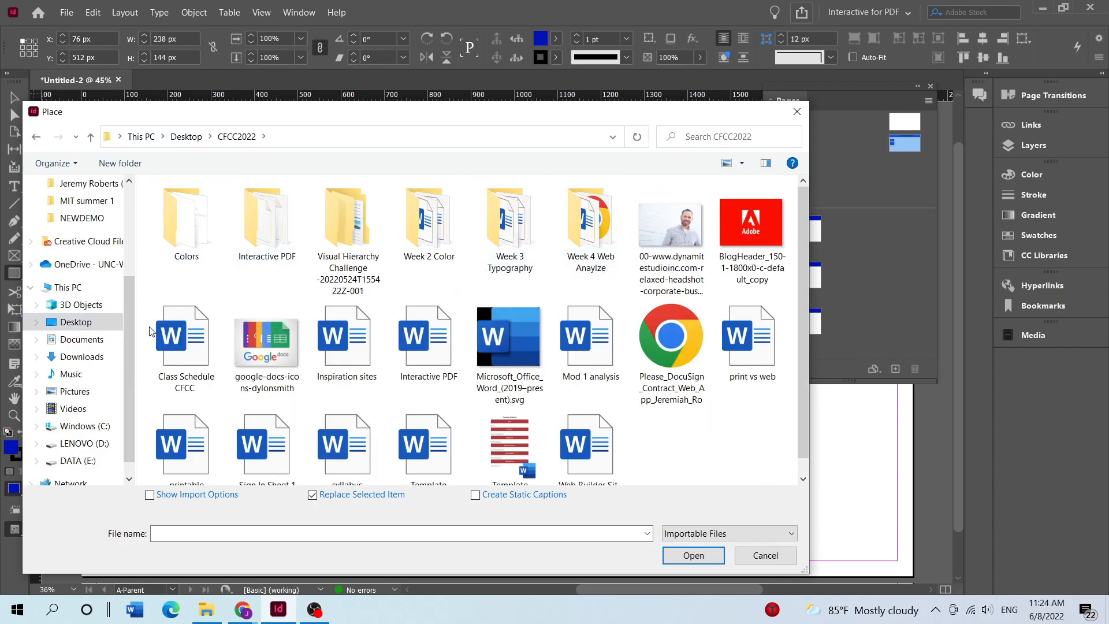
{"action": "double_click", "coordinate": [274, 237]}
{"action": "left_click", "coordinate": [179, 237]}
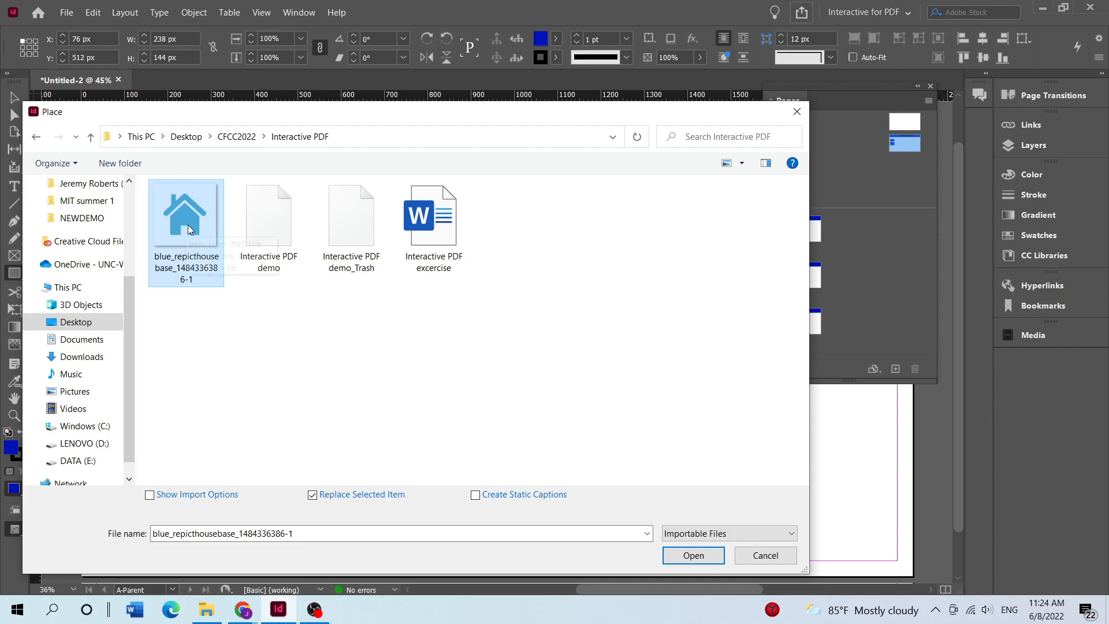
{"action": "left_click", "coordinate": [695, 556]}
{"action": "left_click_drag", "start_coordinate": [134, 415], "coordinate": [263, 526]}
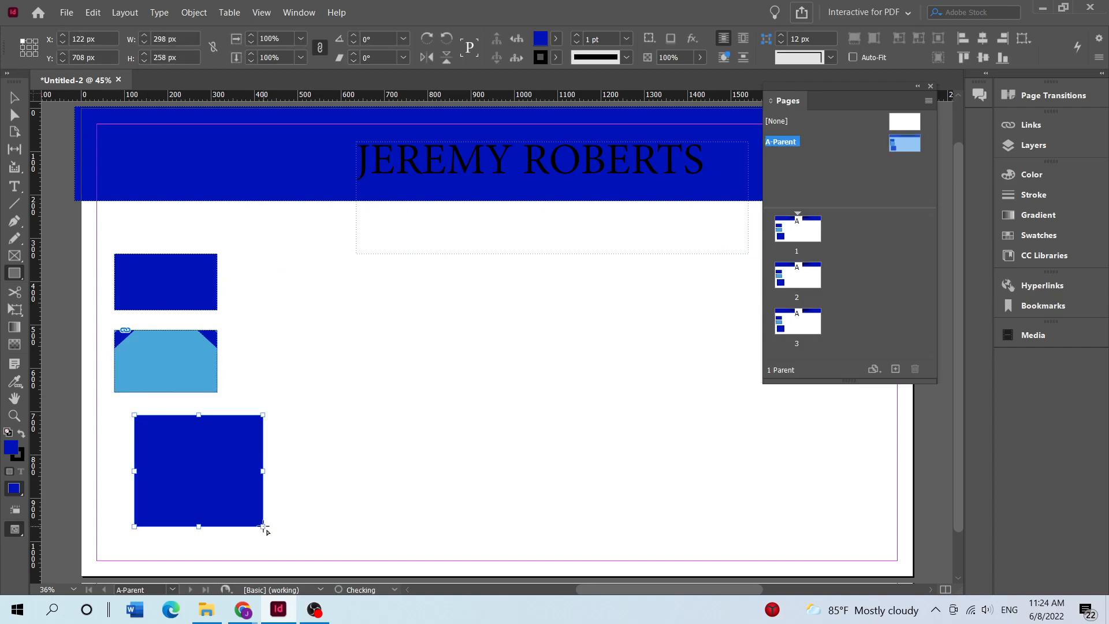
{"action": "key", "text": "ctrl+z"}
{"action": "key", "text": "ctrl+z"}
Step: Re-place the house image in a small square frame below the two blue rectangles
{"action": "left_click", "coordinate": [69, 12]}
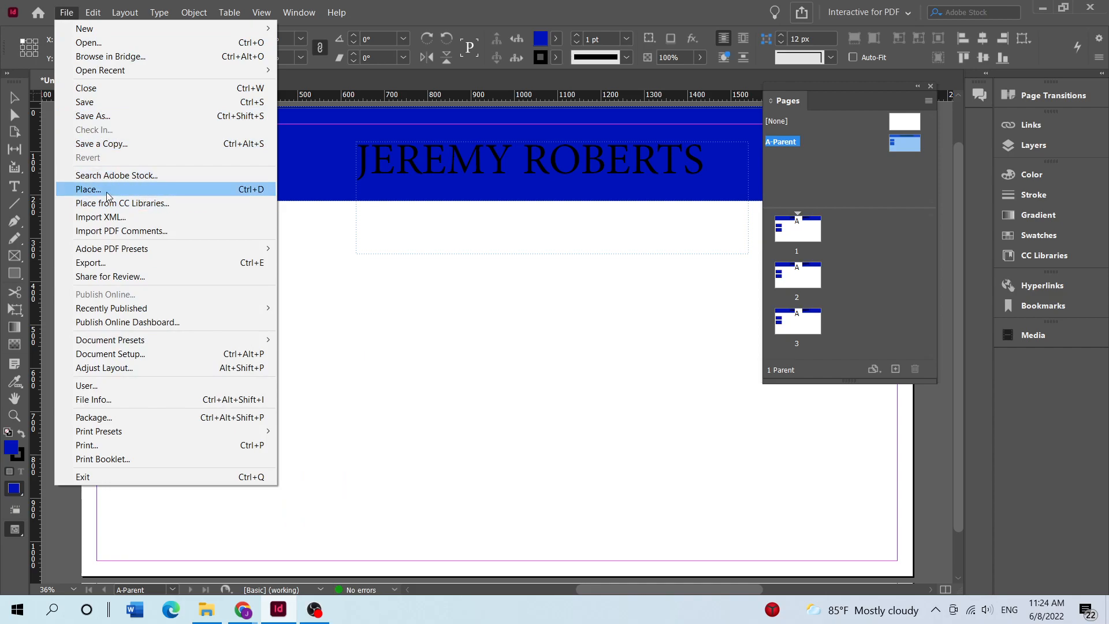
{"action": "left_click", "coordinate": [107, 190]}
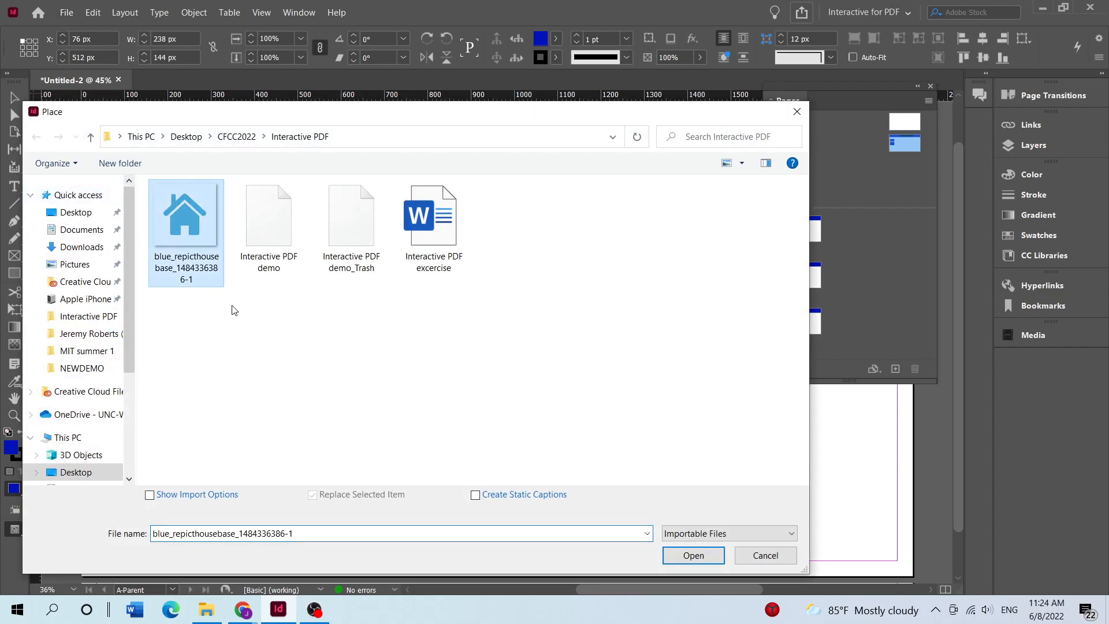
{"action": "left_click", "coordinate": [689, 561]}
{"action": "left_click_drag", "start_coordinate": [124, 416], "coordinate": [161, 508]}
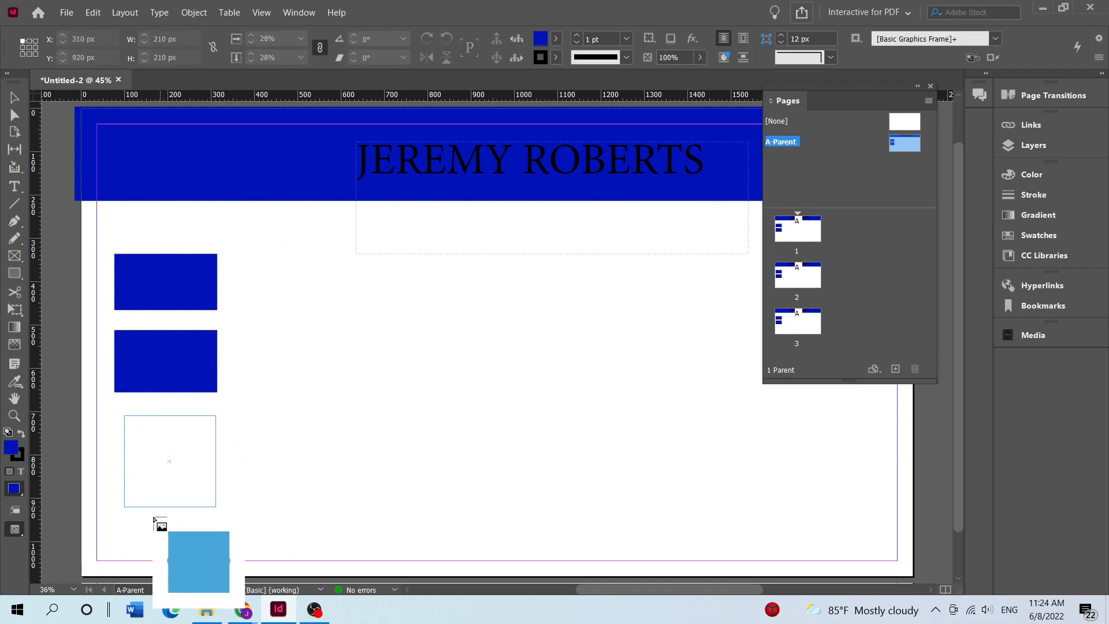
{"action": "left_click", "coordinate": [9, 97]}
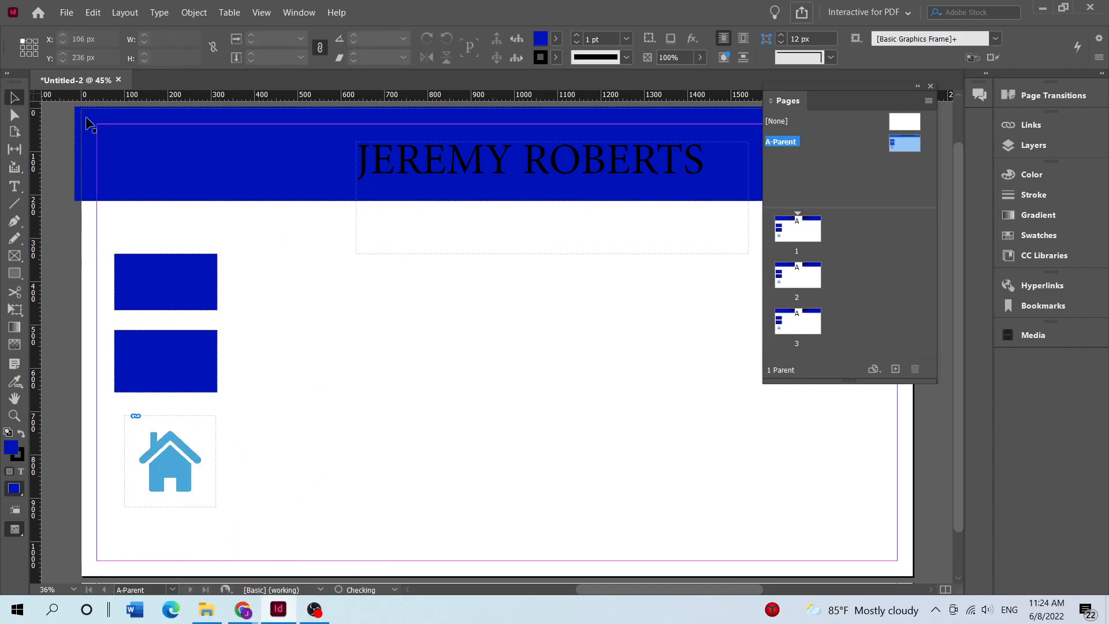
Step: Go to page 1, then open the A-Parent parent page for editing
{"action": "double_click", "coordinate": [809, 234]}
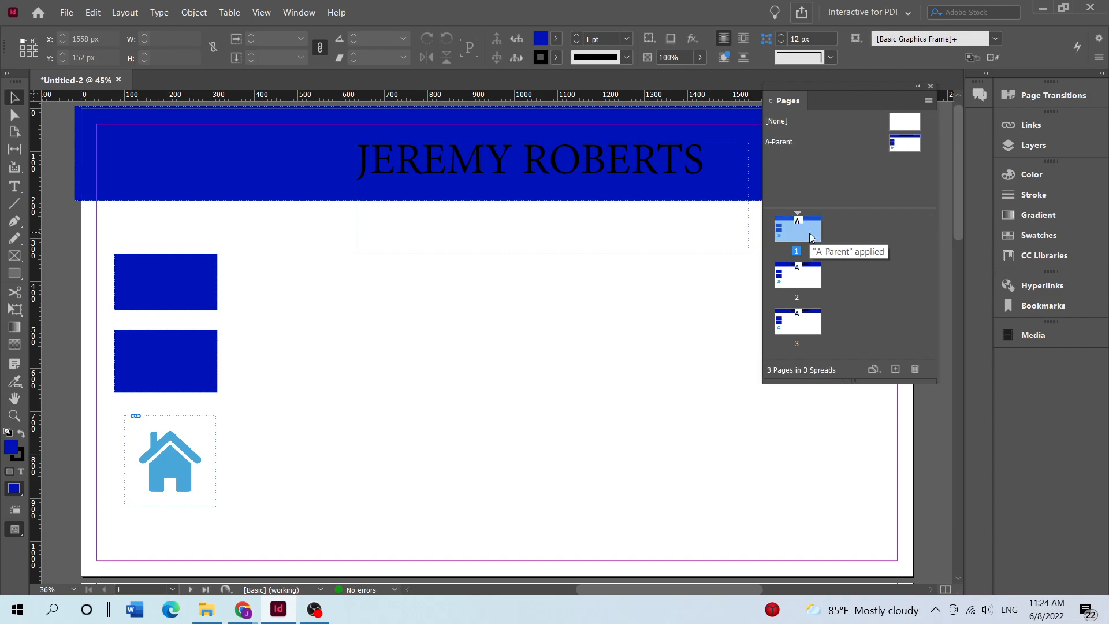
{"action": "scroll", "coordinate": [684, 300], "scroll_direction": "down", "scroll_amount": 10}
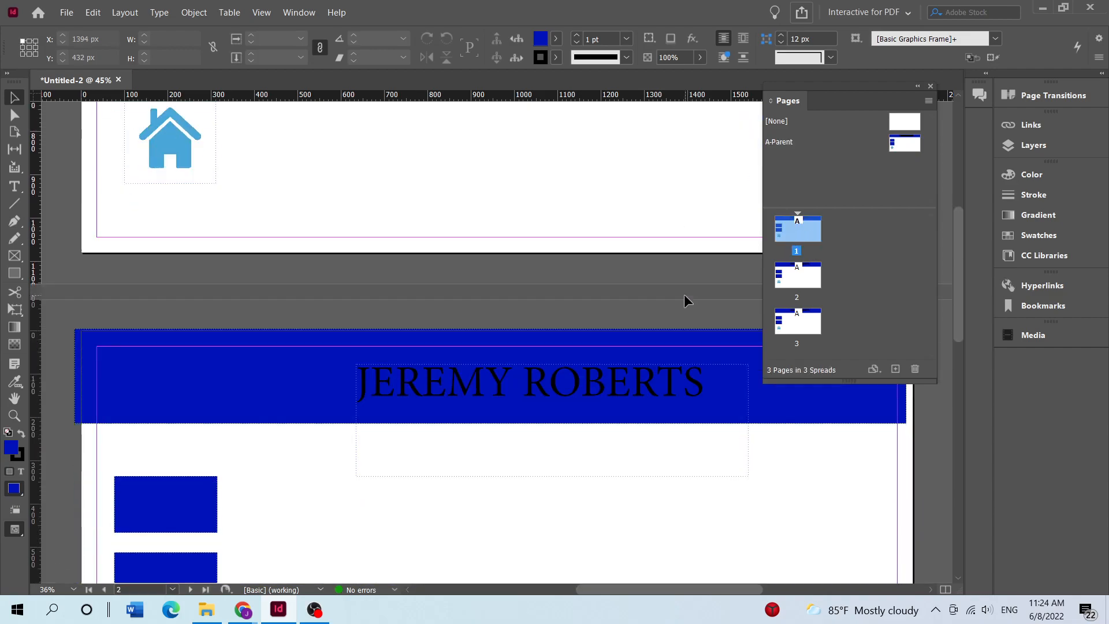
{"action": "scroll", "coordinate": [203, 363], "scroll_direction": "down", "scroll_amount": 8}
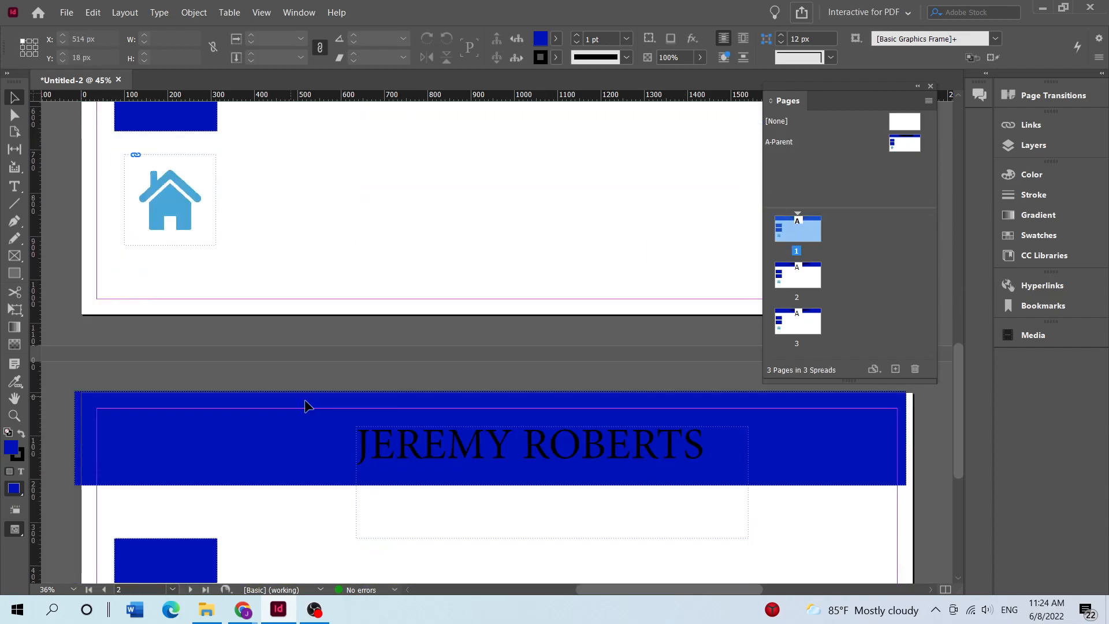
{"action": "scroll", "coordinate": [318, 398], "scroll_direction": "up", "scroll_amount": 5}
{"action": "scroll", "coordinate": [317, 397], "scroll_direction": "up", "scroll_amount": 6}
{"action": "scroll", "coordinate": [317, 396], "scroll_direction": "down", "scroll_amount": 4}
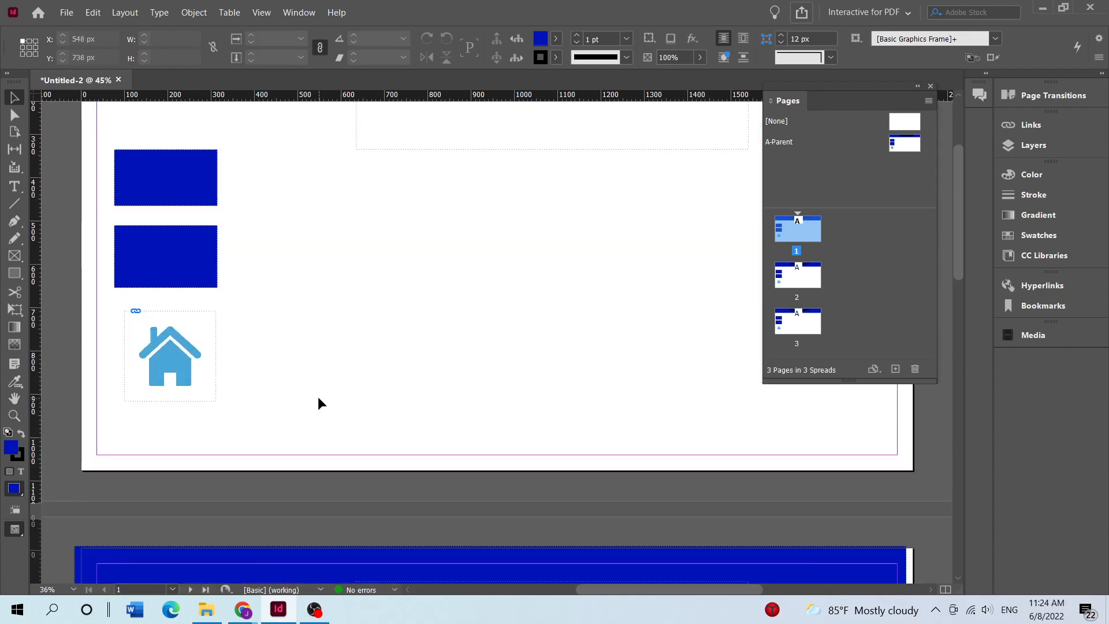
{"action": "scroll", "coordinate": [318, 396], "scroll_direction": "up", "scroll_amount": 12}
{"action": "left_click", "coordinate": [879, 187]}
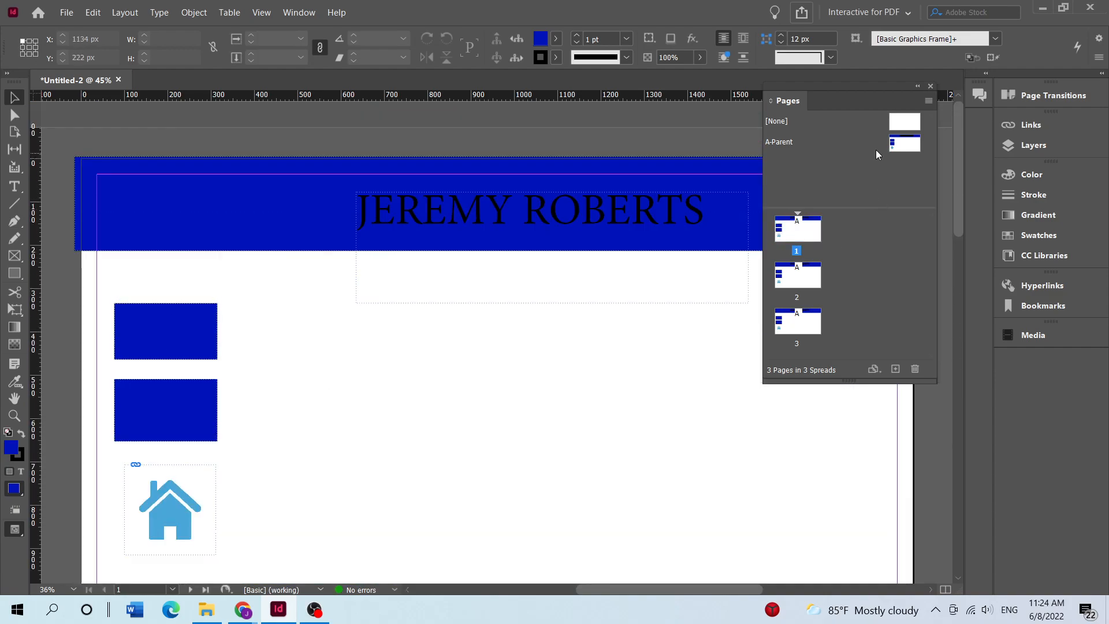
{"action": "double_click", "coordinate": [878, 146]}
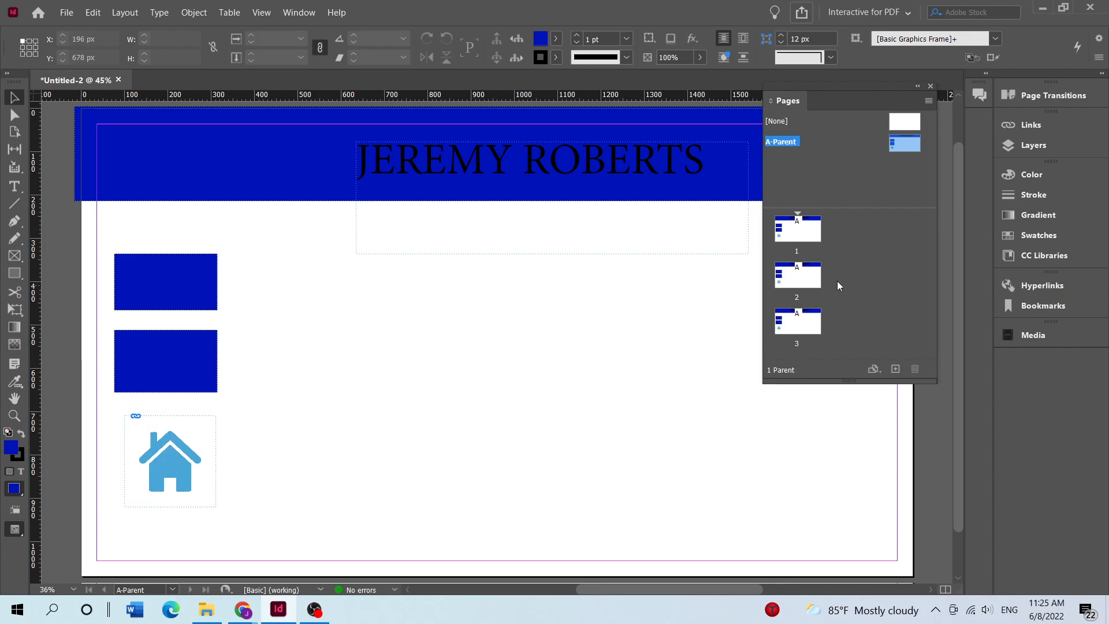
Step: Check that page 2 uses A-Parent, then return to editing A-Parent
{"action": "left_click", "coordinate": [809, 281]}
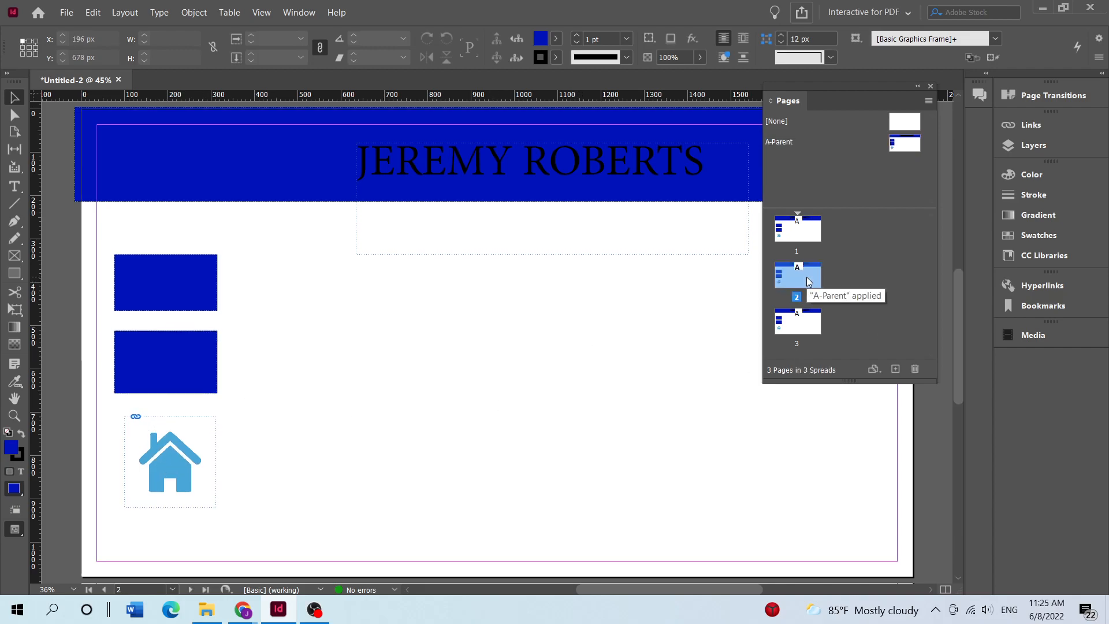
{"action": "scroll", "coordinate": [500, 361], "scroll_direction": "up", "scroll_amount": 4}
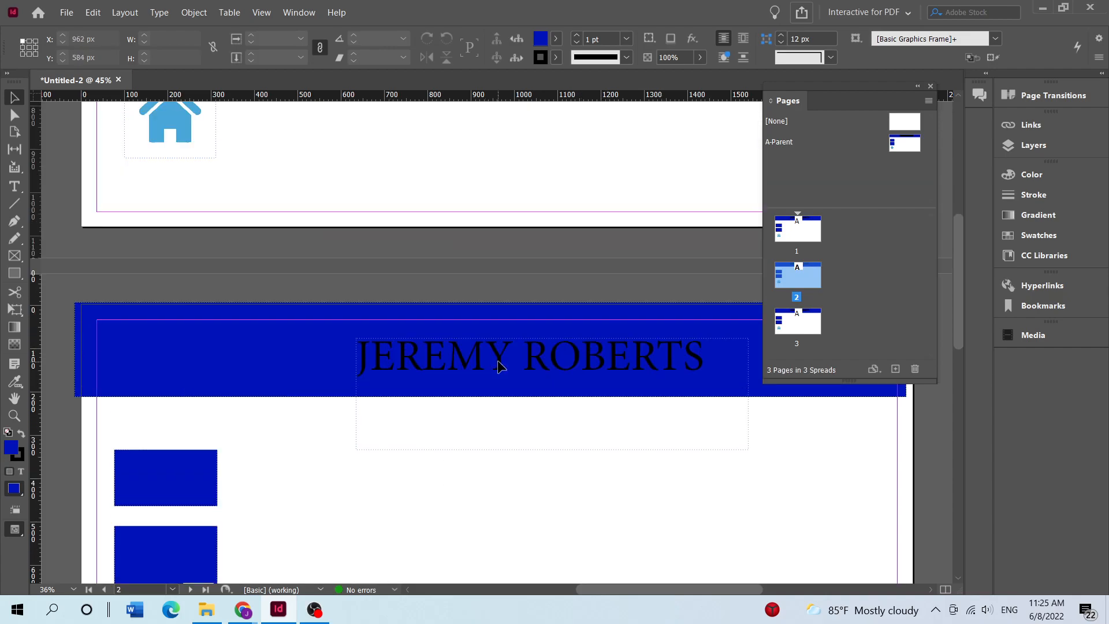
{"action": "scroll", "coordinate": [495, 364], "scroll_direction": "down", "scroll_amount": 2}
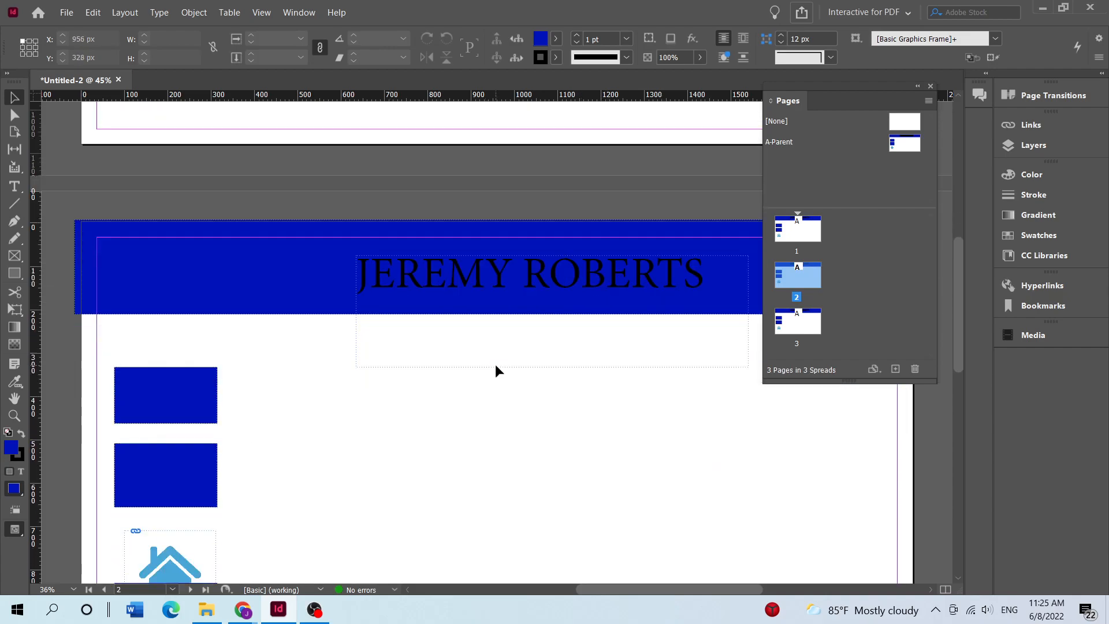
{"action": "double_click", "coordinate": [876, 148]}
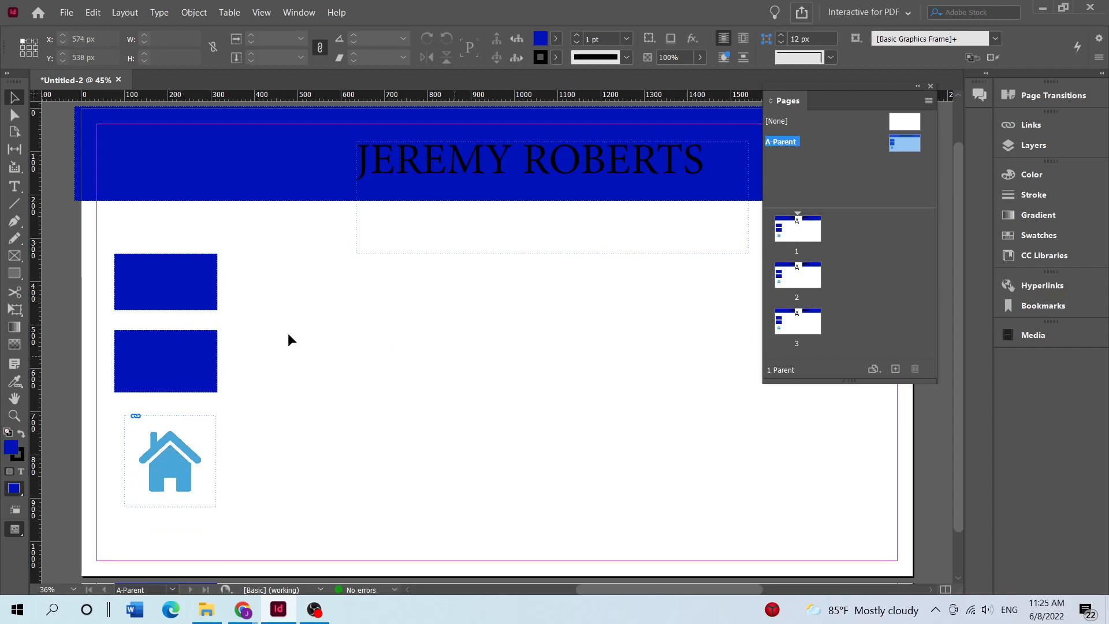
Step: Create a text frame with the number 1 at 100 pt beside the top blue rectangle
{"action": "left_click", "coordinate": [15, 185]}
{"action": "left_click_drag", "start_coordinate": [240, 257], "coordinate": [309, 309]}
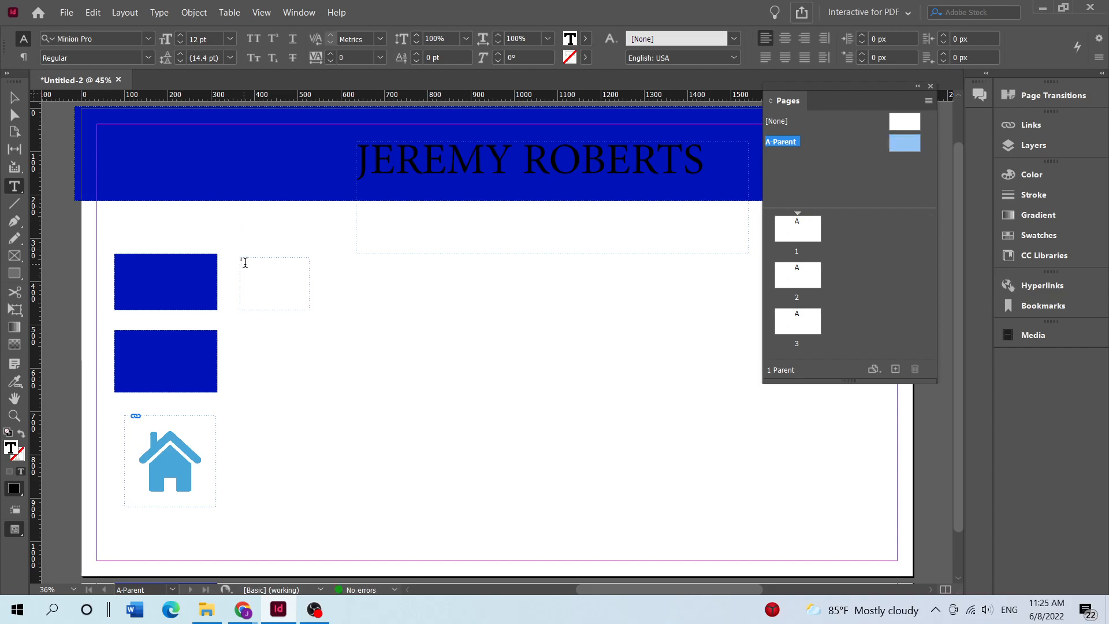
{"action": "triple_click", "coordinate": [198, 39]}
{"action": "type", "text": "100"}
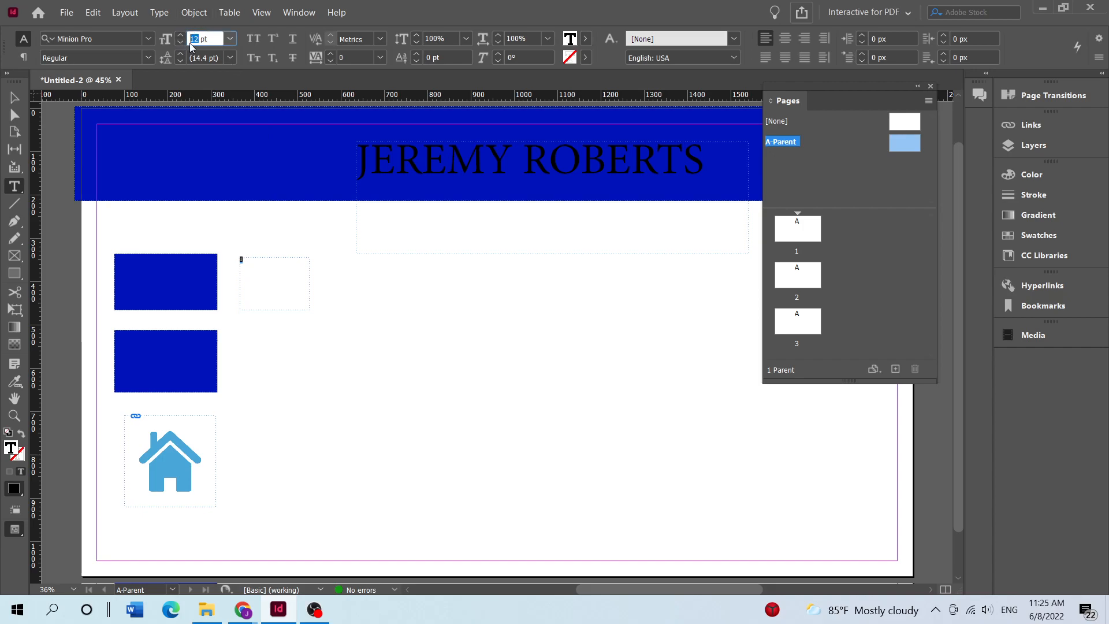
{"action": "key", "text": "Return"}
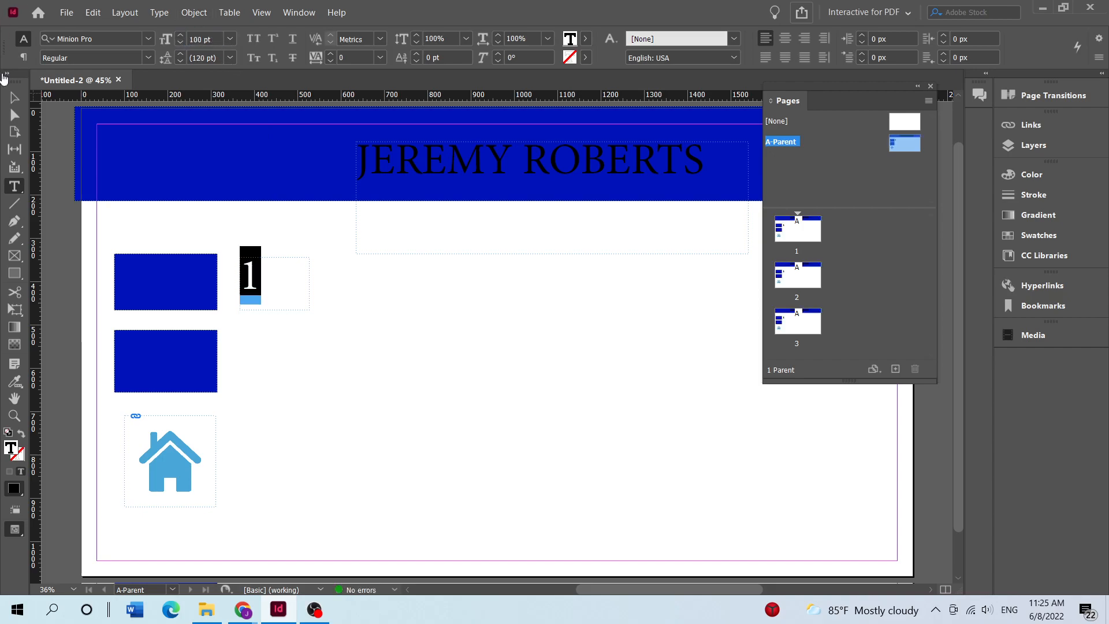
{"action": "key", "text": "Escape"}
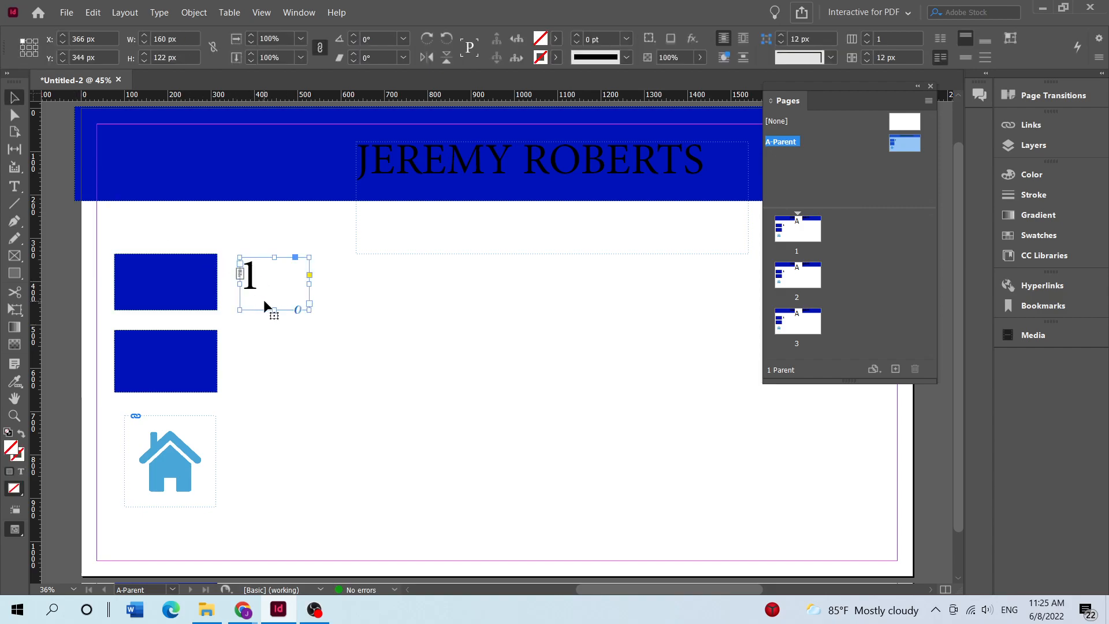
Step: Copy and paste the 1 frame and change the copy's text to 2
{"action": "right_click", "coordinate": [263, 299]}
{"action": "left_click", "coordinate": [317, 148]}
{"action": "right_click", "coordinate": [278, 343]}
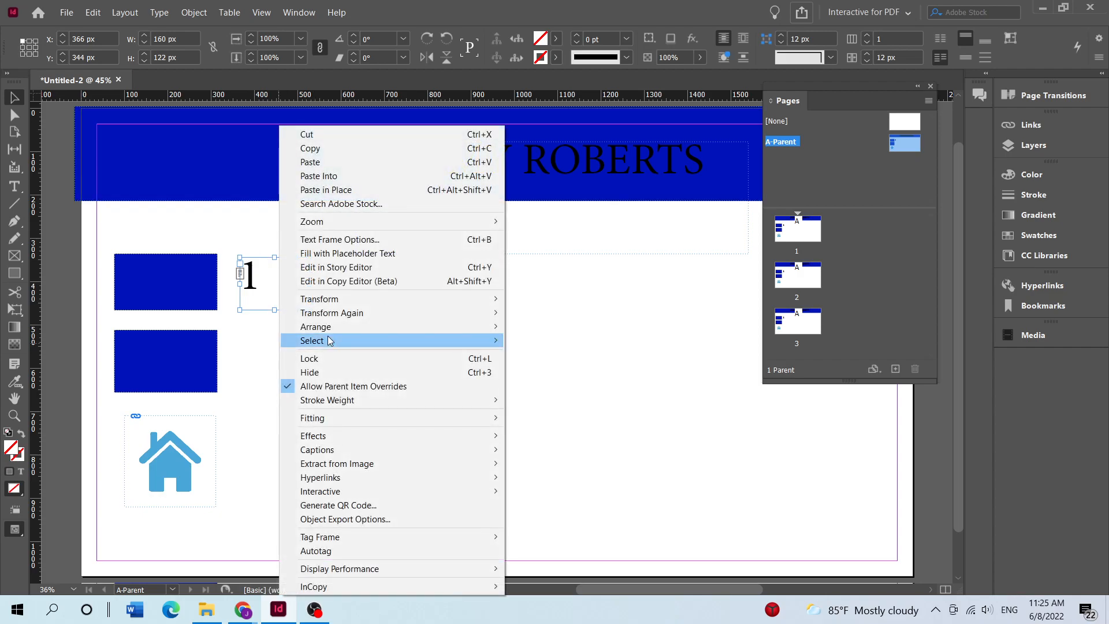
{"action": "left_click", "coordinate": [329, 163]}
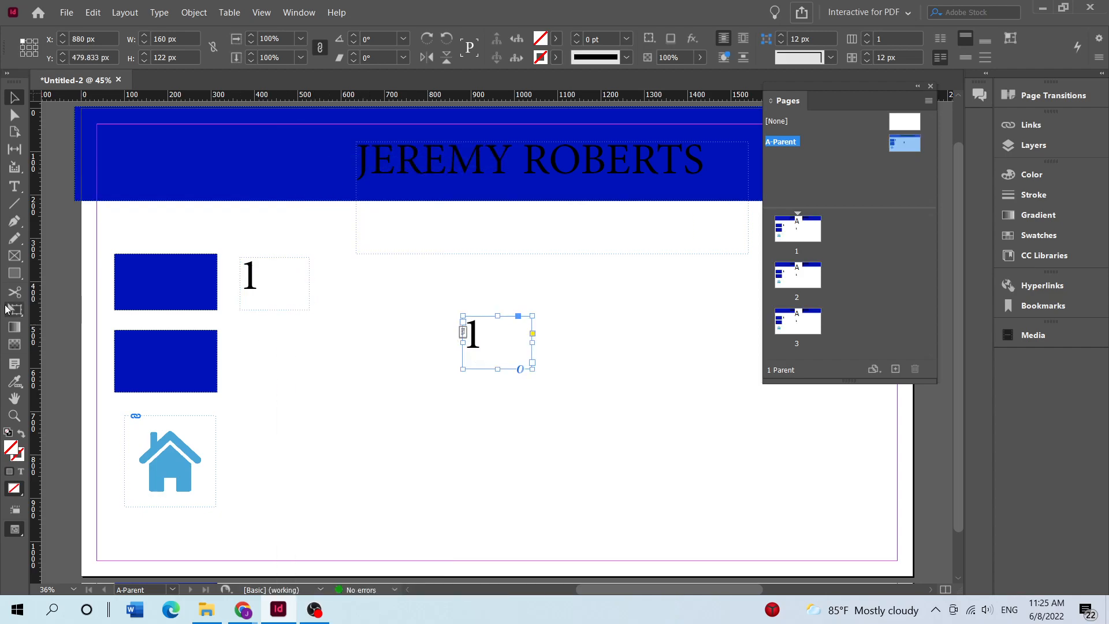
{"action": "left_click", "coordinate": [16, 188]}
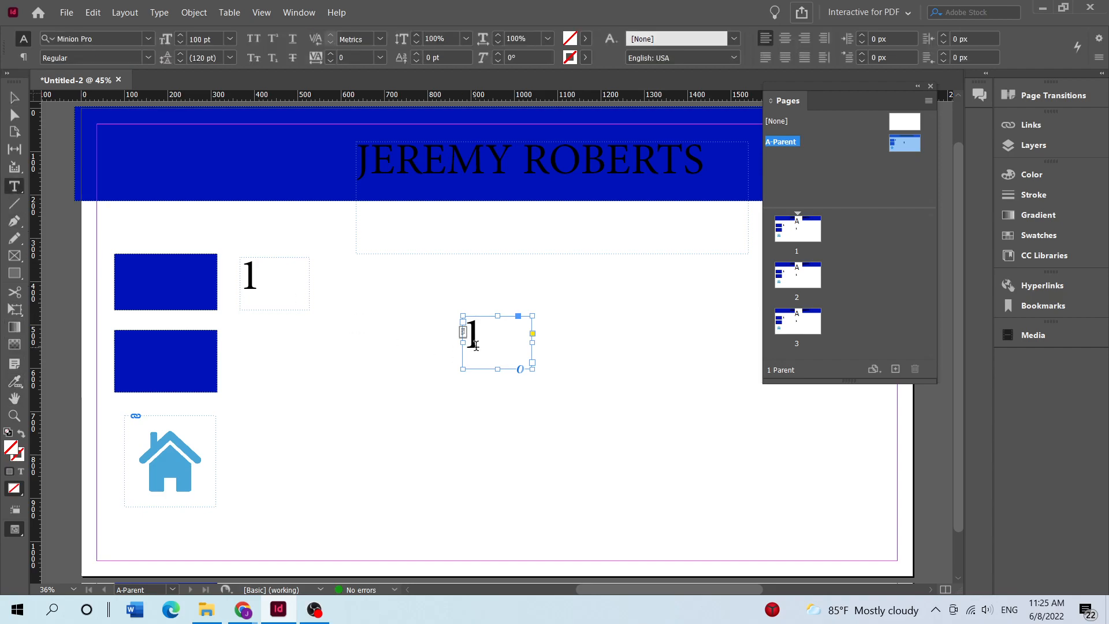
{"action": "key", "text": "ctrl+a"}
{"action": "type", "text": "2"}
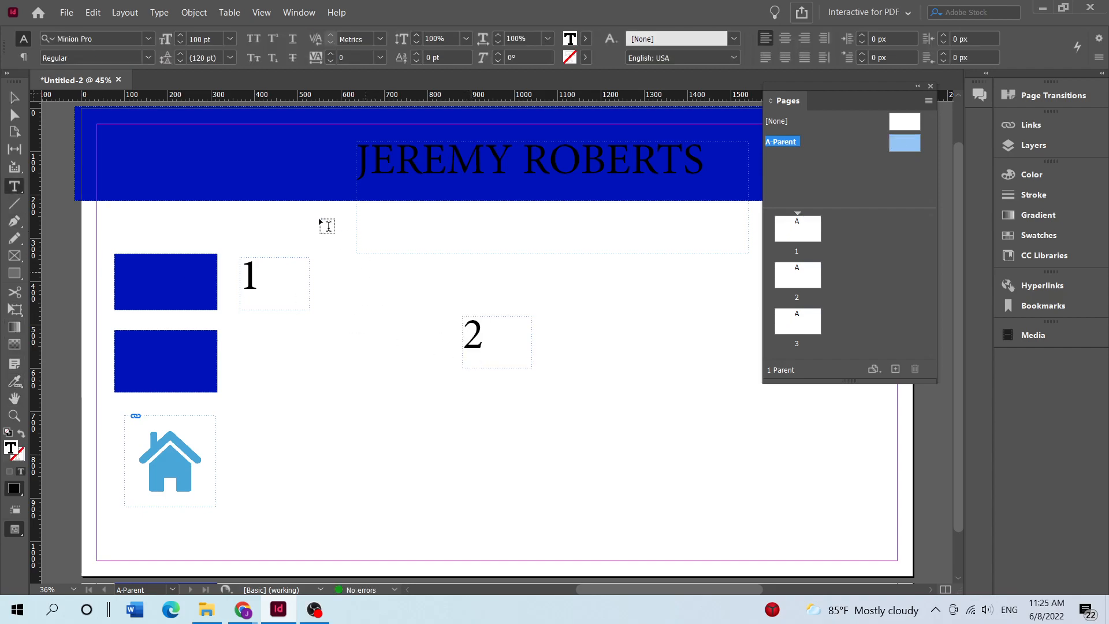
{"action": "key", "text": "Escape"}
Step: Move 1 and 2 onto the two blue rectangles and bring the published portfolio window into view
{"action": "left_click_drag", "start_coordinate": [258, 293], "coordinate": [163, 294]}
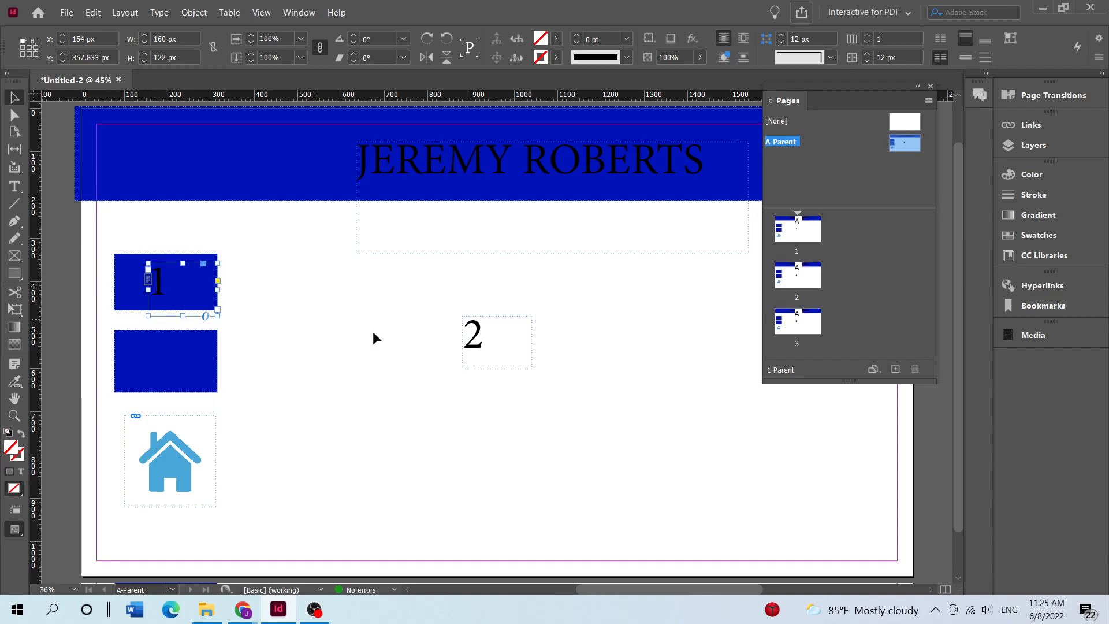
{"action": "left_click", "coordinate": [474, 344]}
{"action": "left_click_drag", "start_coordinate": [476, 345], "coordinate": [163, 362]}
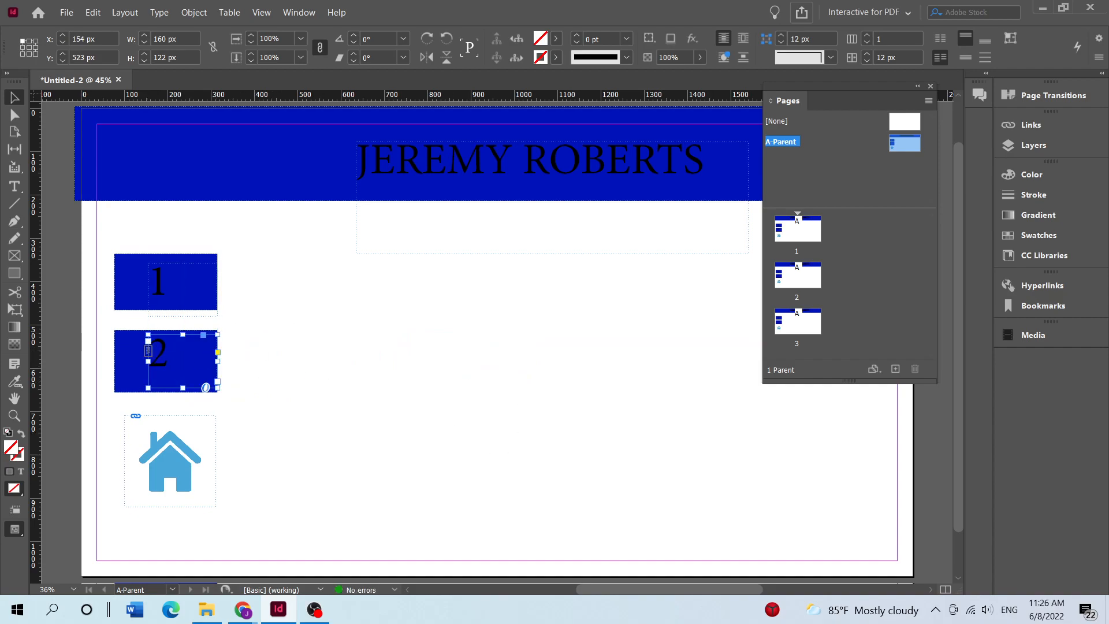
{"action": "left_click_drag", "start_coordinate": [1108, 346], "coordinate": [741, 98]}
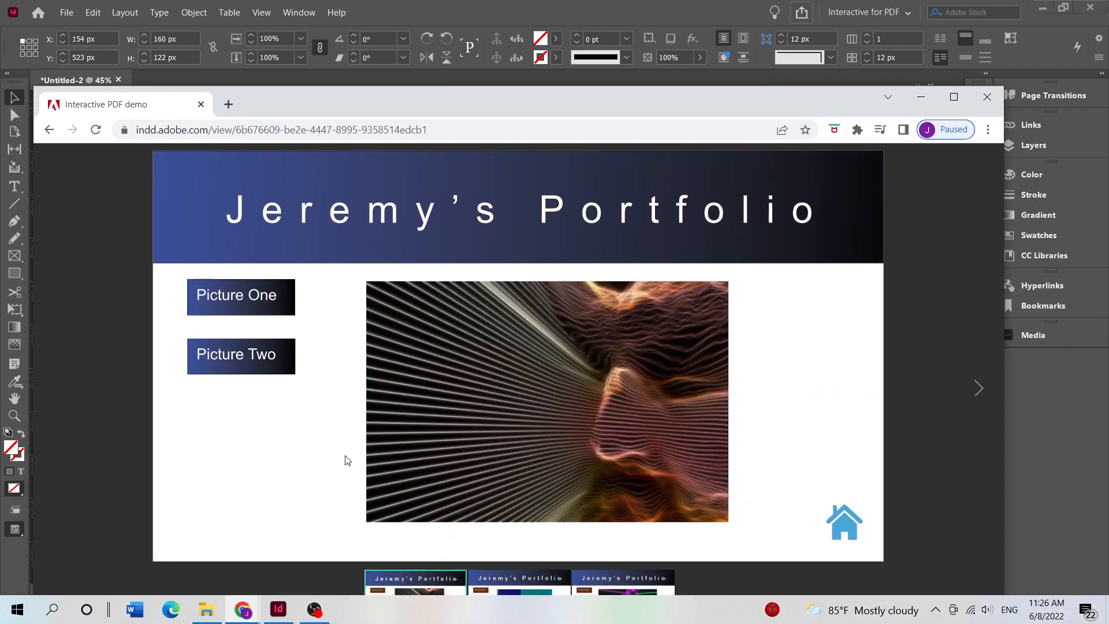
Step: Drag the Chrome portfolio window off the right edge to reveal the InDesign page
{"action": "left_click_drag", "start_coordinate": [264, 105], "coordinate": [1108, 277]}
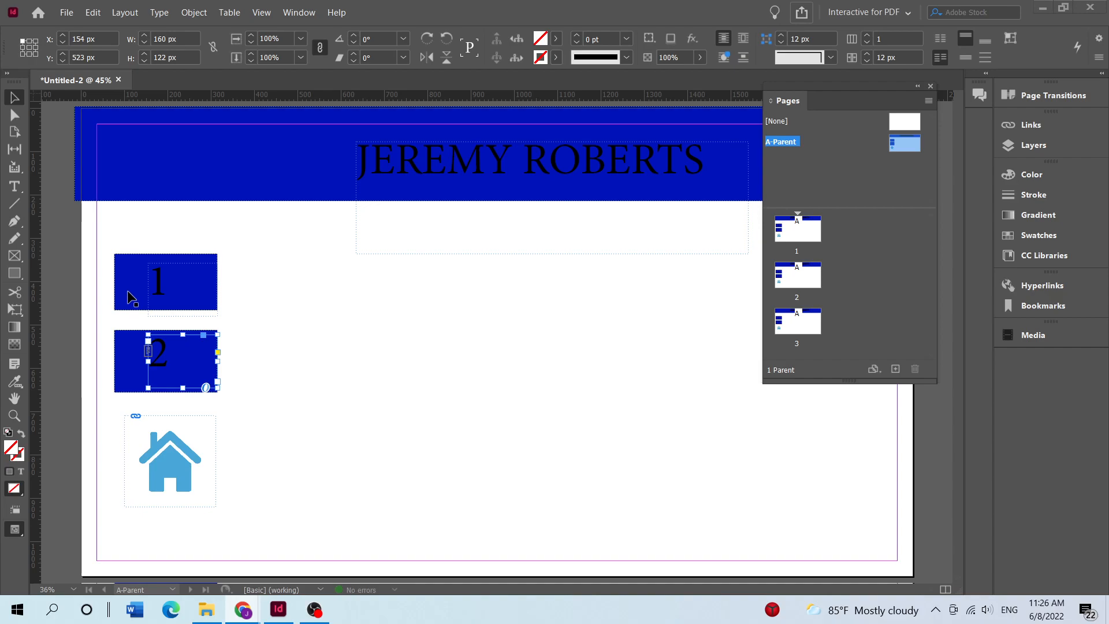
Step: Group the top blue rectangle with its 1 label
{"action": "left_click", "coordinate": [161, 292]}
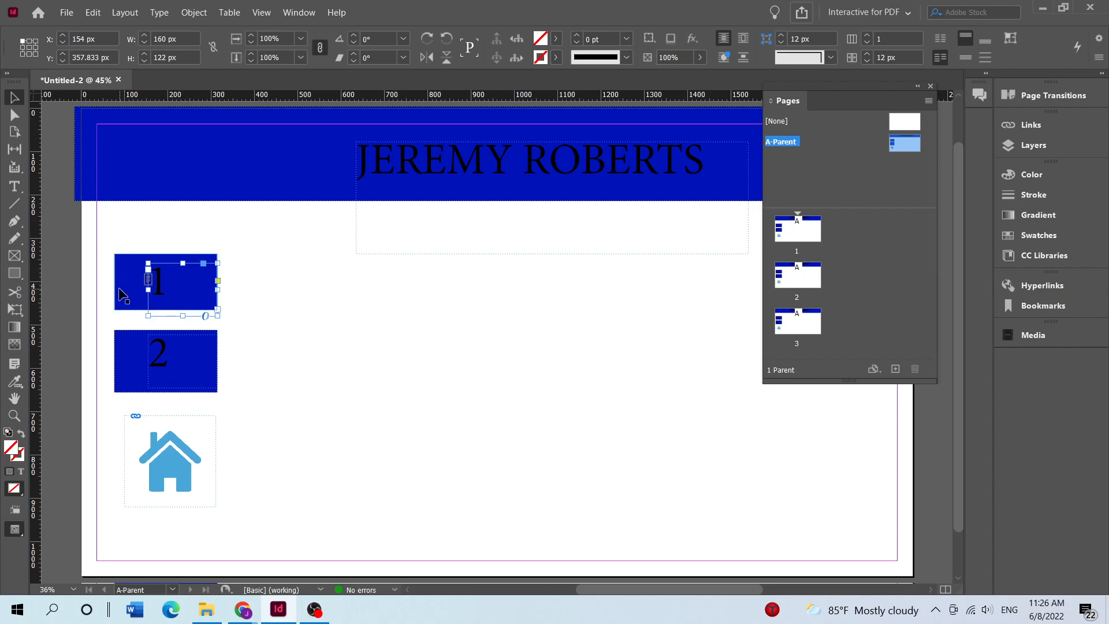
{"action": "left_click", "coordinate": [252, 228]}
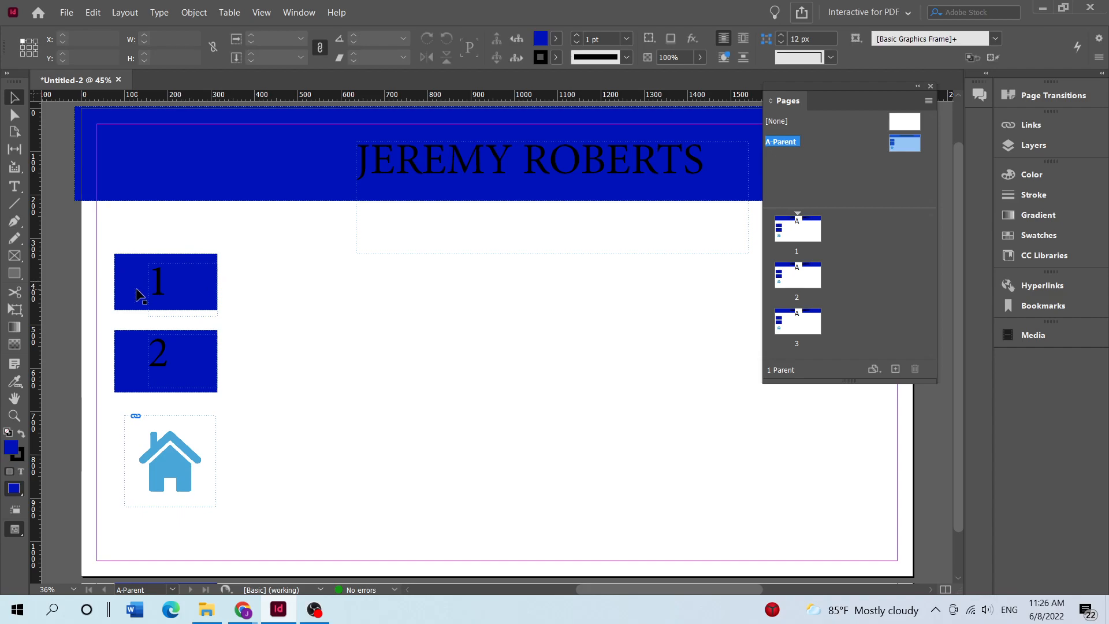
{"action": "left_click", "coordinate": [155, 296]}
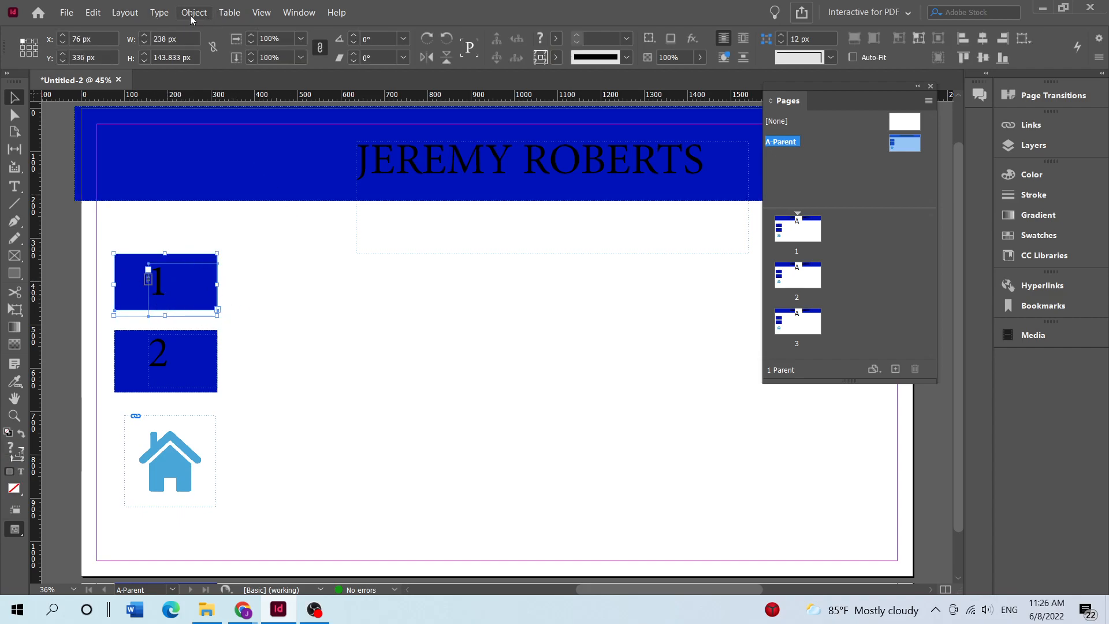
{"action": "left_click", "coordinate": [193, 14]}
{"action": "left_click", "coordinate": [223, 88]}
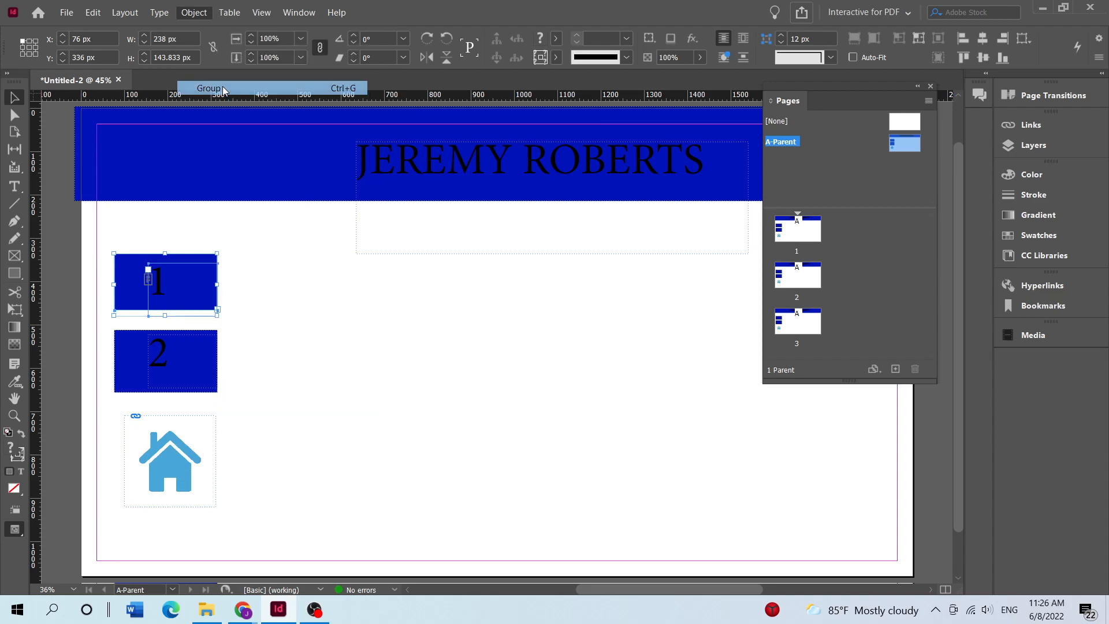
Step: Group the second blue rectangle with its 2 label
{"action": "left_click", "coordinate": [142, 383]}
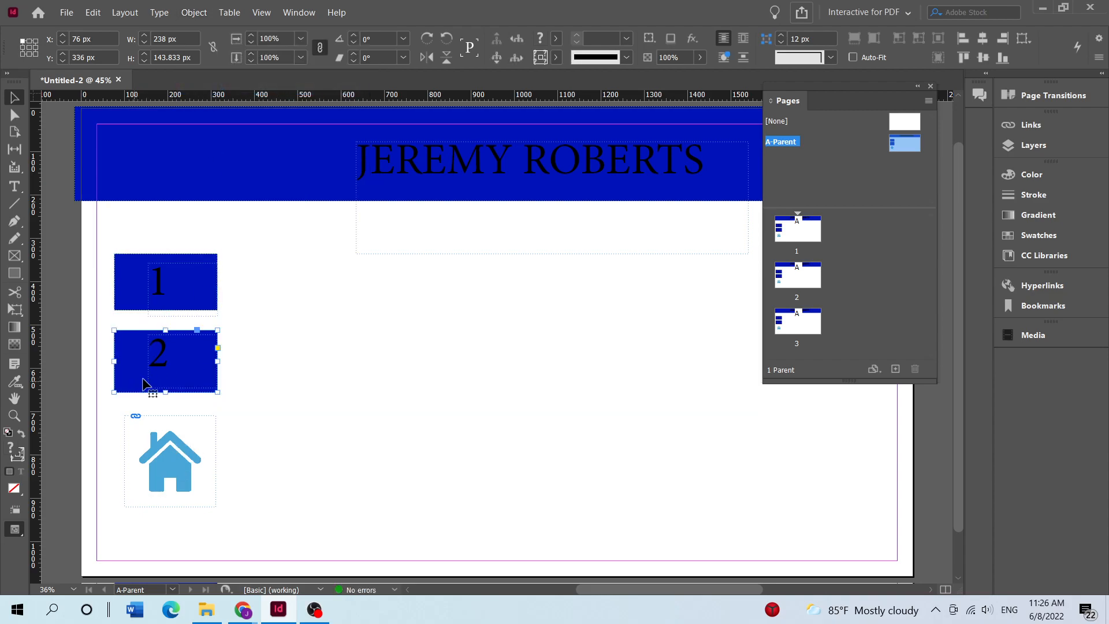
{"action": "double_click", "coordinate": [142, 383]}
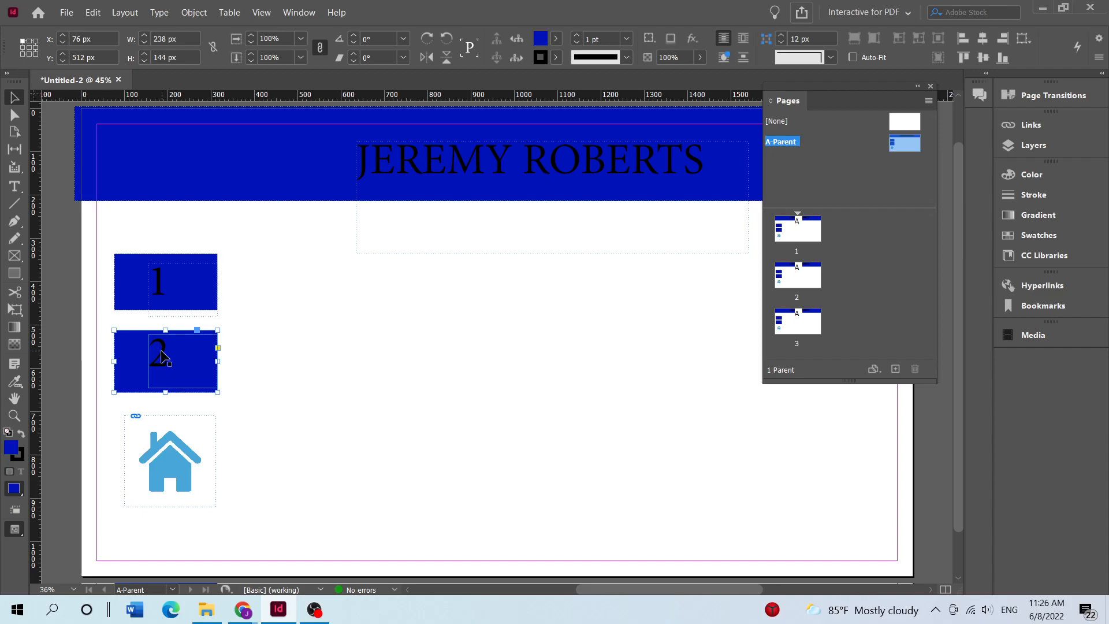
{"action": "left_click", "coordinate": [164, 356]}
{"action": "left_click", "coordinate": [195, 14]}
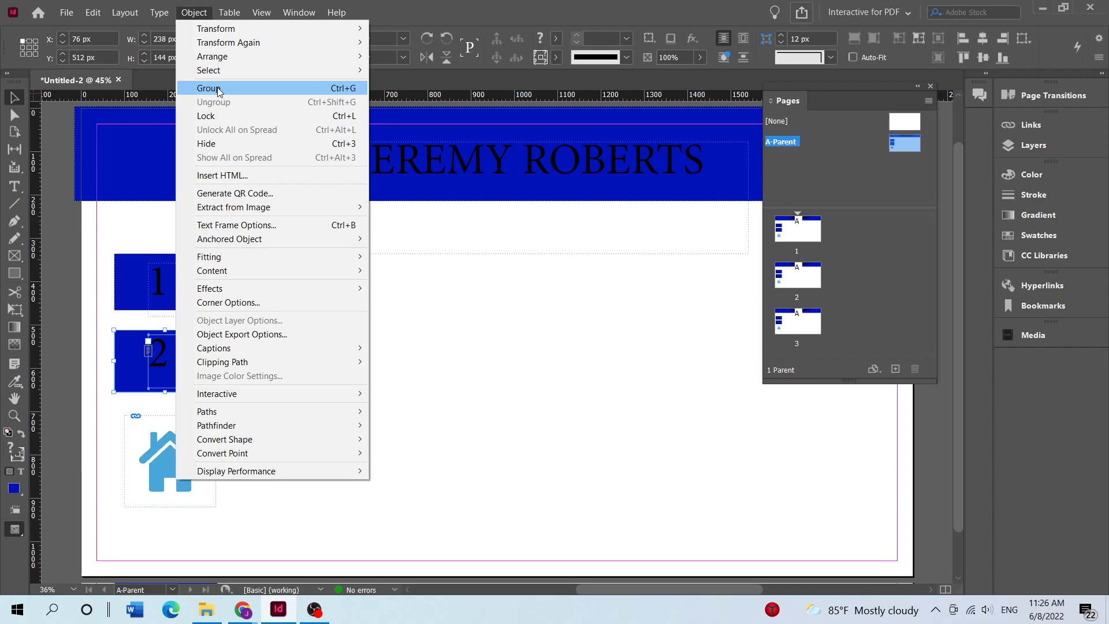
{"action": "left_click", "coordinate": [218, 89]}
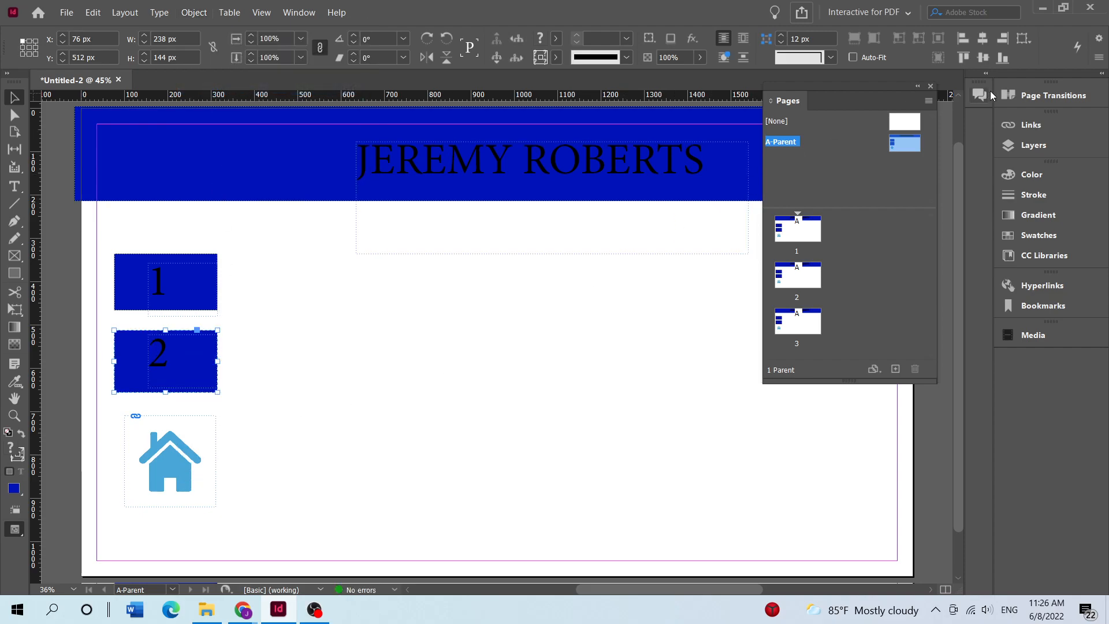
Step: Expand Layer 1 in the Layers panel and select the 1 group with its text and rectangle
{"action": "left_click", "coordinate": [1033, 150]}
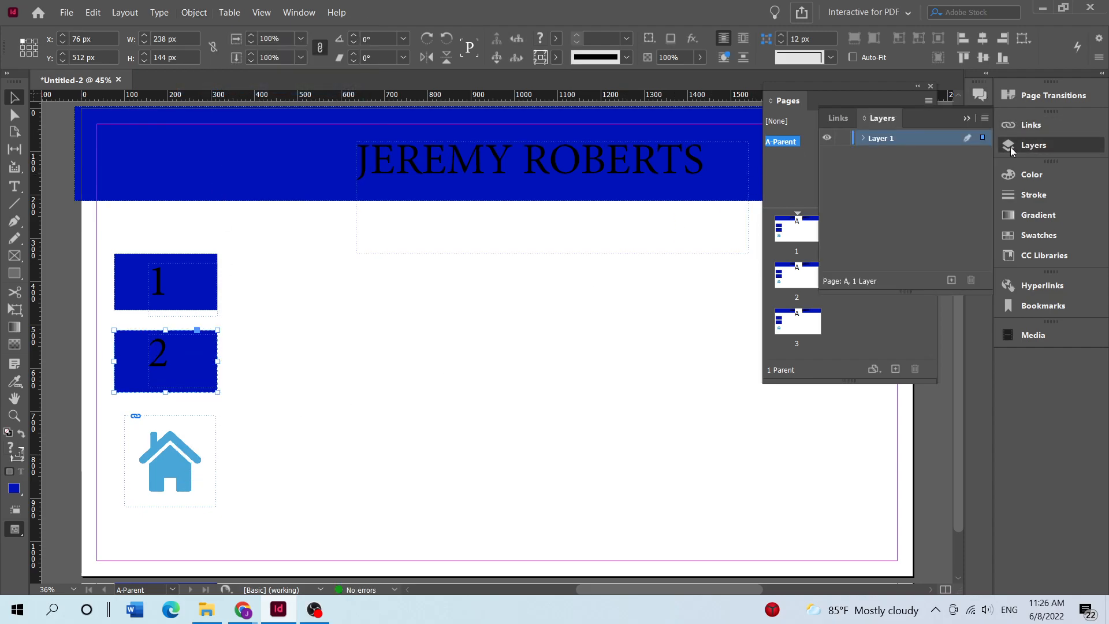
{"action": "left_click", "coordinate": [862, 139]}
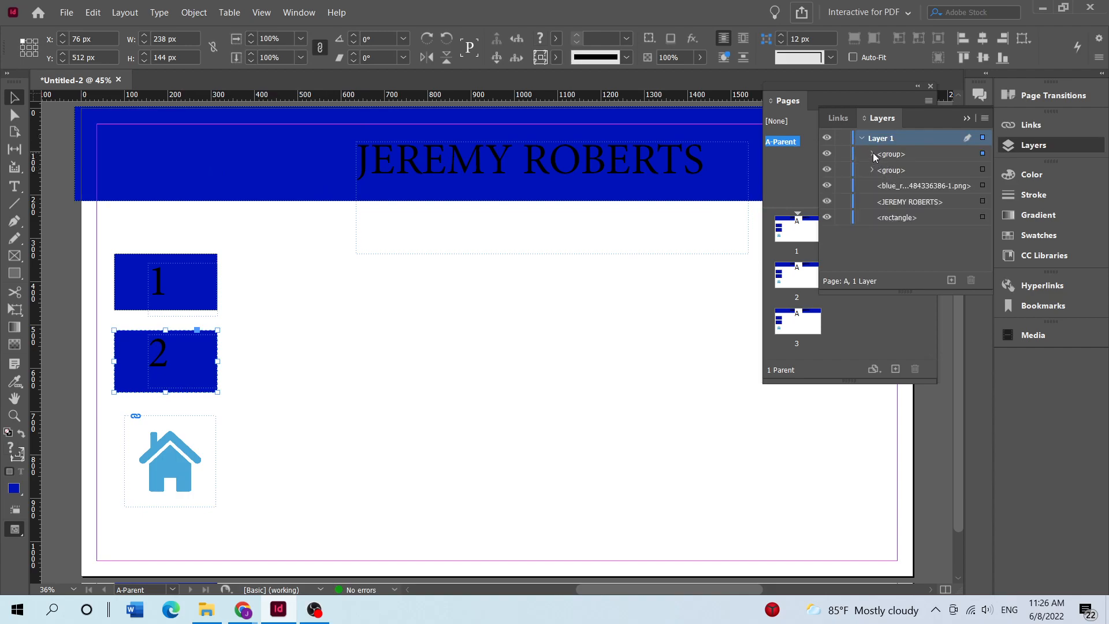
{"action": "left_click", "coordinate": [872, 154]}
{"action": "left_click", "coordinate": [863, 139]}
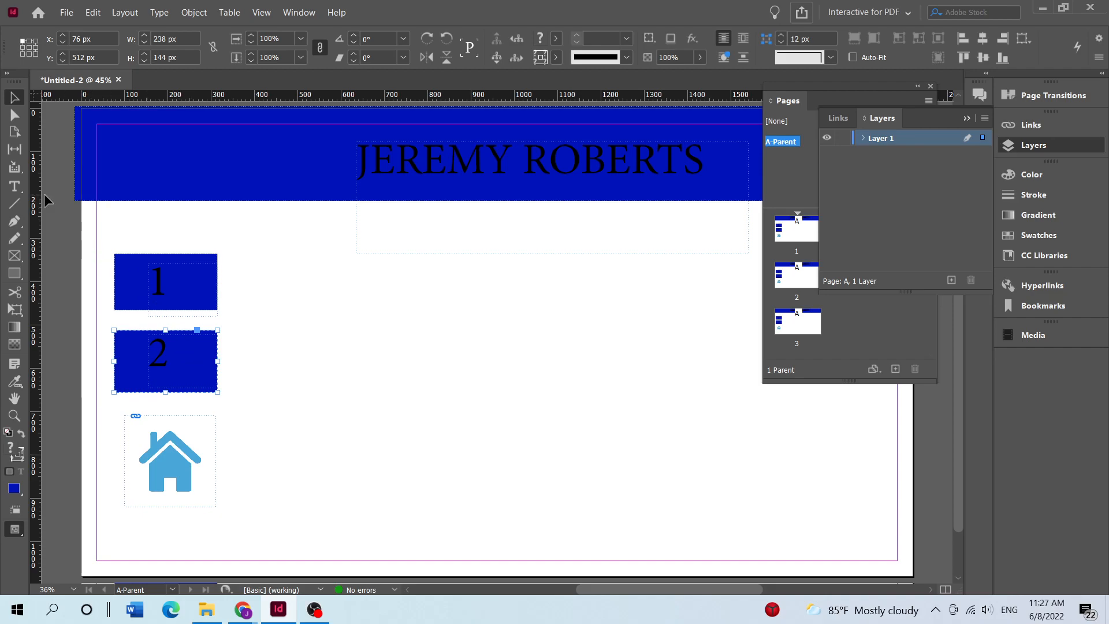
{"action": "left_click", "coordinate": [268, 317]}
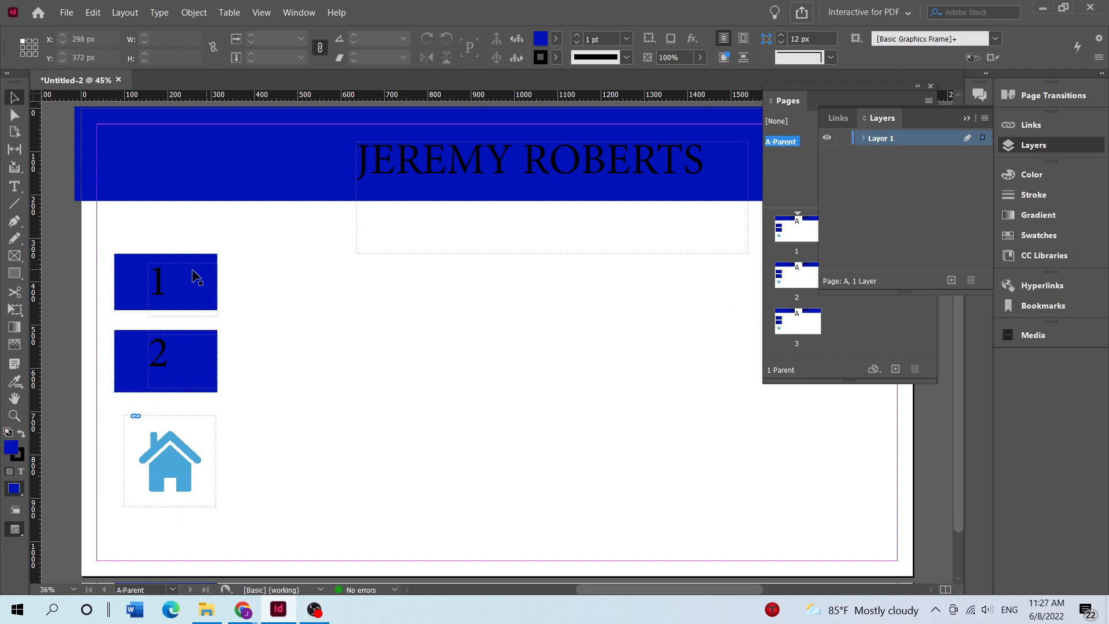
{"action": "left_click", "coordinate": [130, 277]}
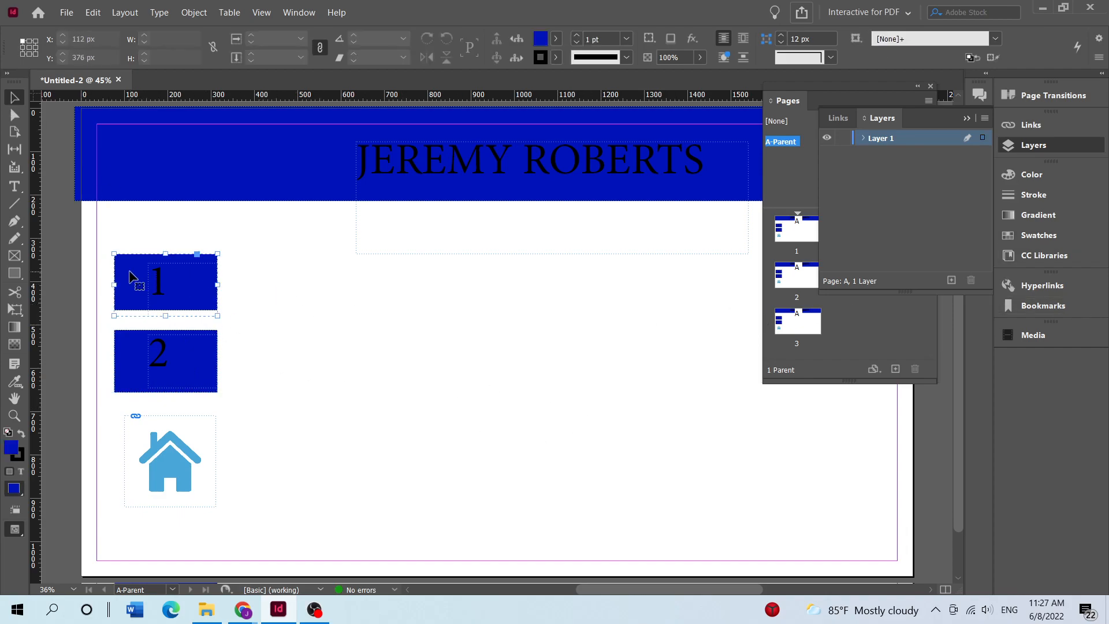
{"action": "left_click", "coordinate": [862, 138]}
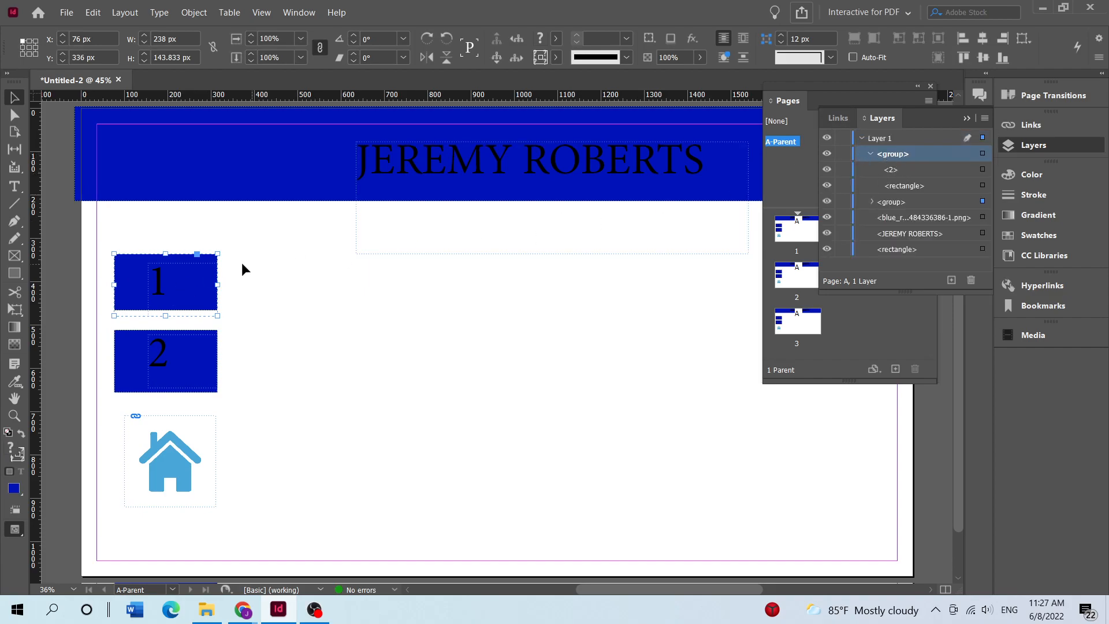
{"action": "left_click", "coordinate": [890, 186], "text": "shift"}
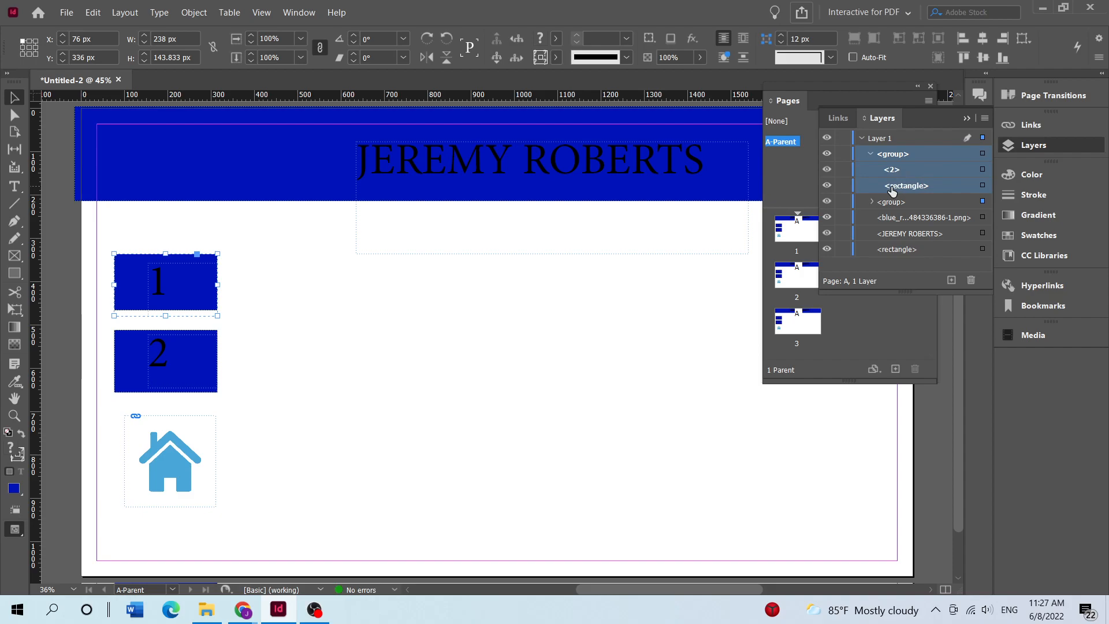
Step: Convert the selected 1 box into Button 1 via Interactive > Convert to Button, then return to Pages
{"action": "right_click", "coordinate": [275, 285]}
{"action": "mouse_move", "coordinate": [331, 523]}
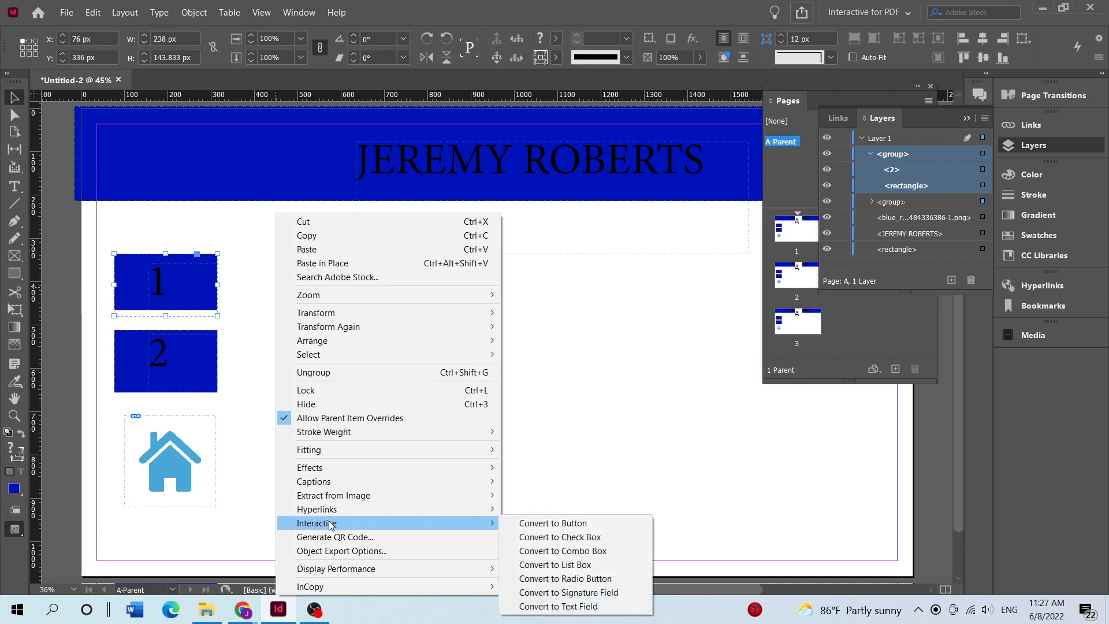
{"action": "left_click", "coordinate": [535, 524]}
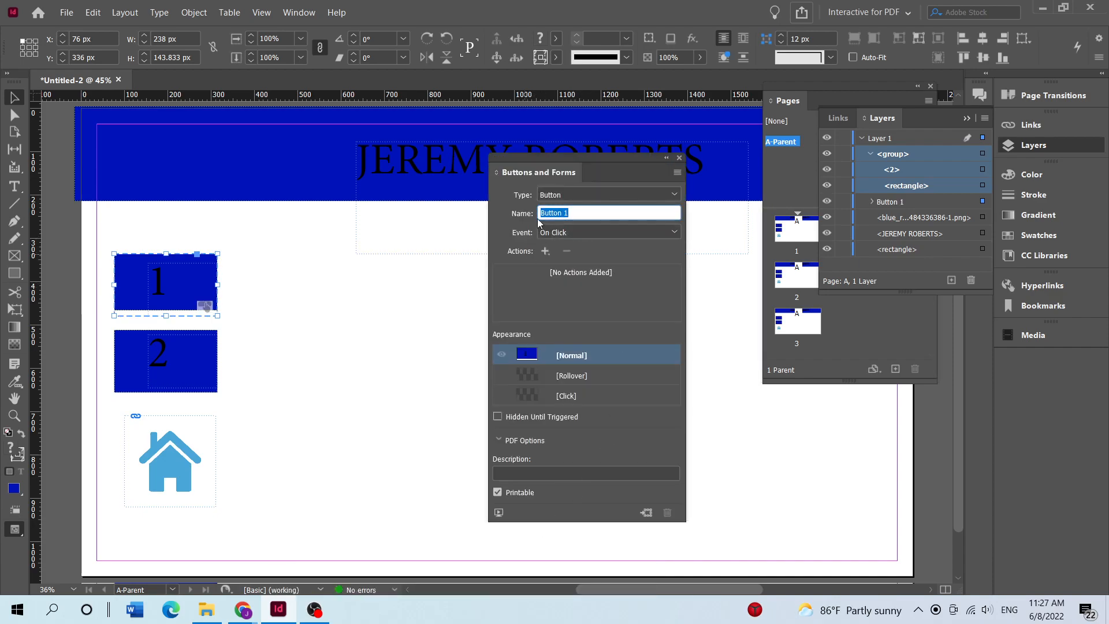
{"action": "left_click_drag", "start_coordinate": [598, 154], "coordinate": [395, 180]}
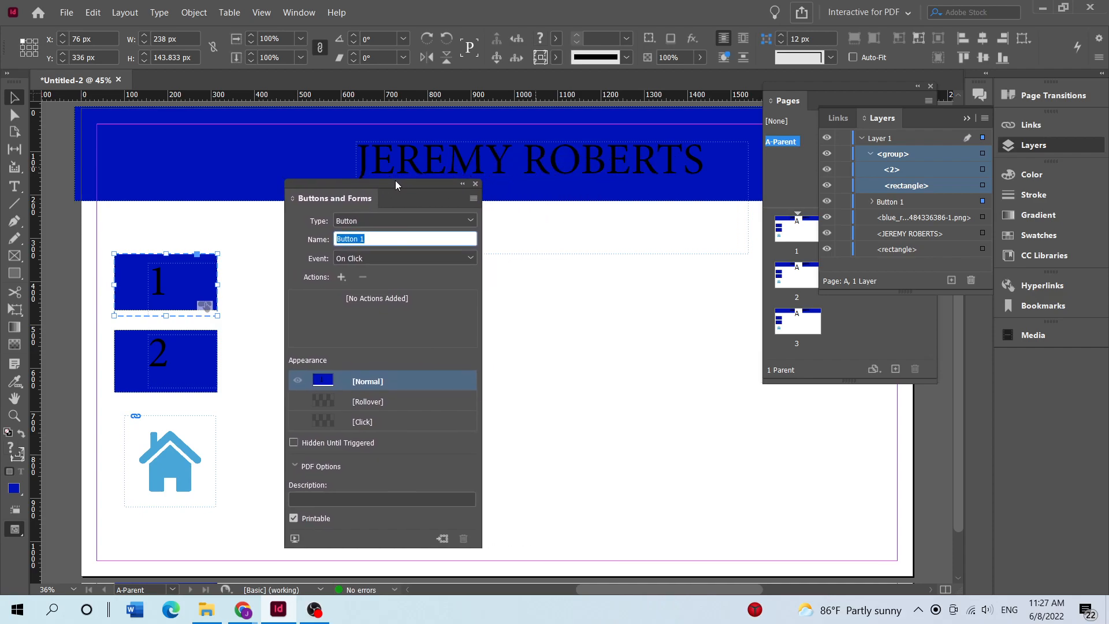
{"action": "left_click", "coordinate": [475, 183]}
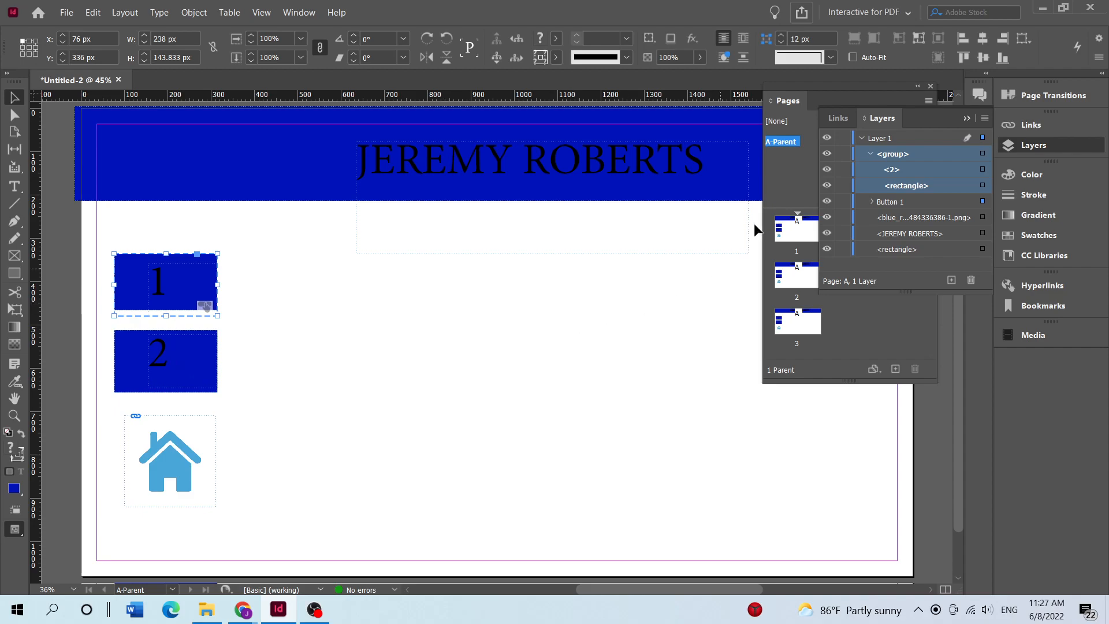
{"action": "left_click", "coordinate": [858, 327]}
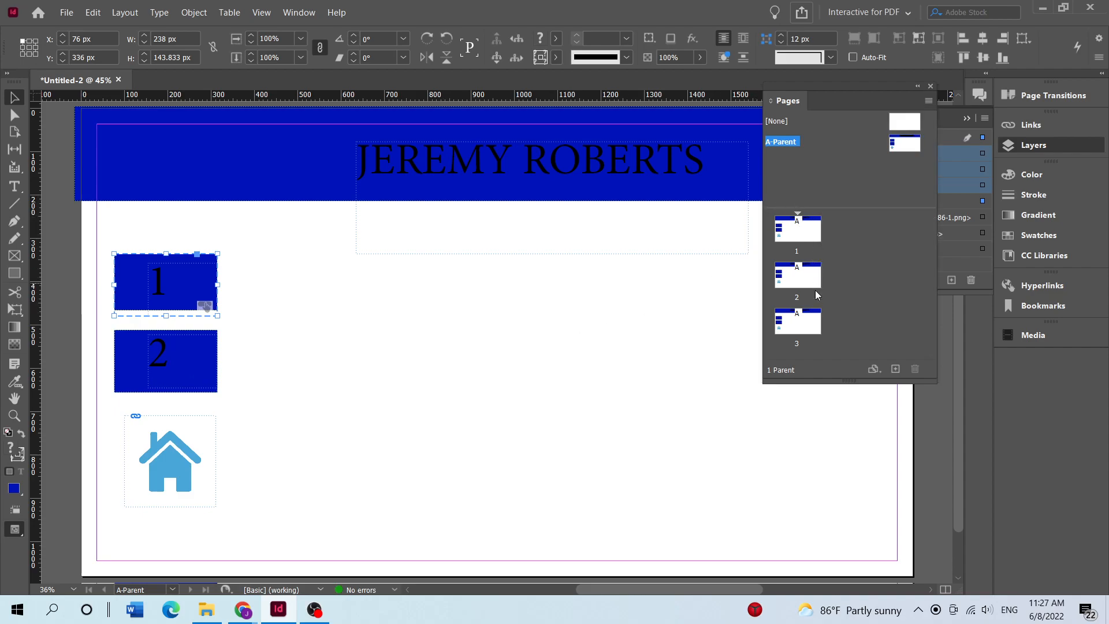
Step: Add a bookmark named Home pointing to page 1
{"action": "double_click", "coordinate": [810, 234]}
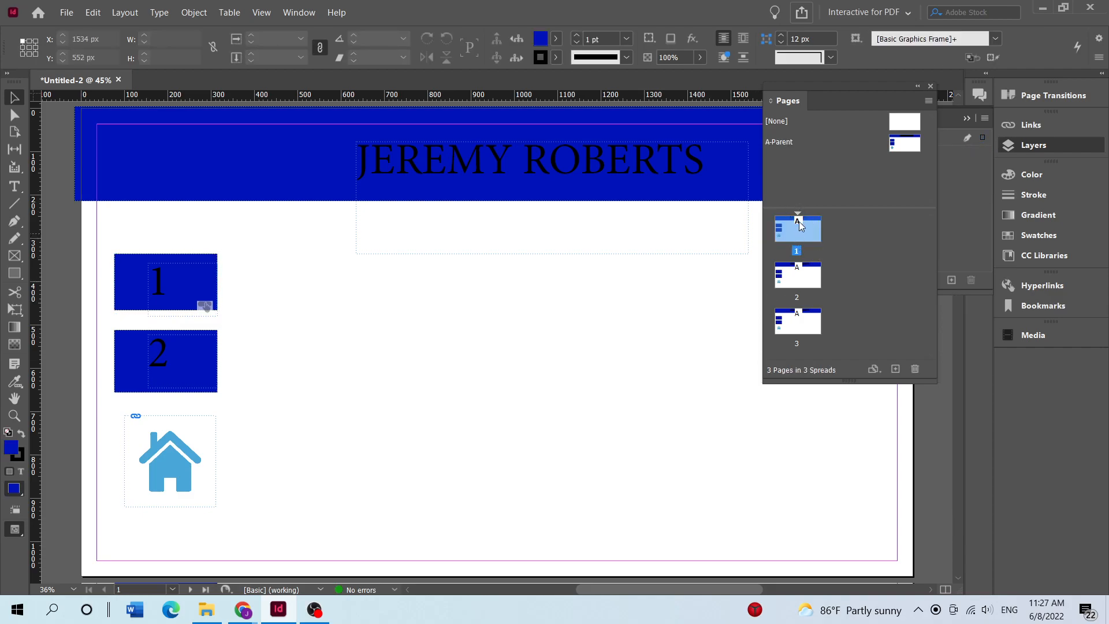
{"action": "left_click", "coordinate": [1023, 306]}
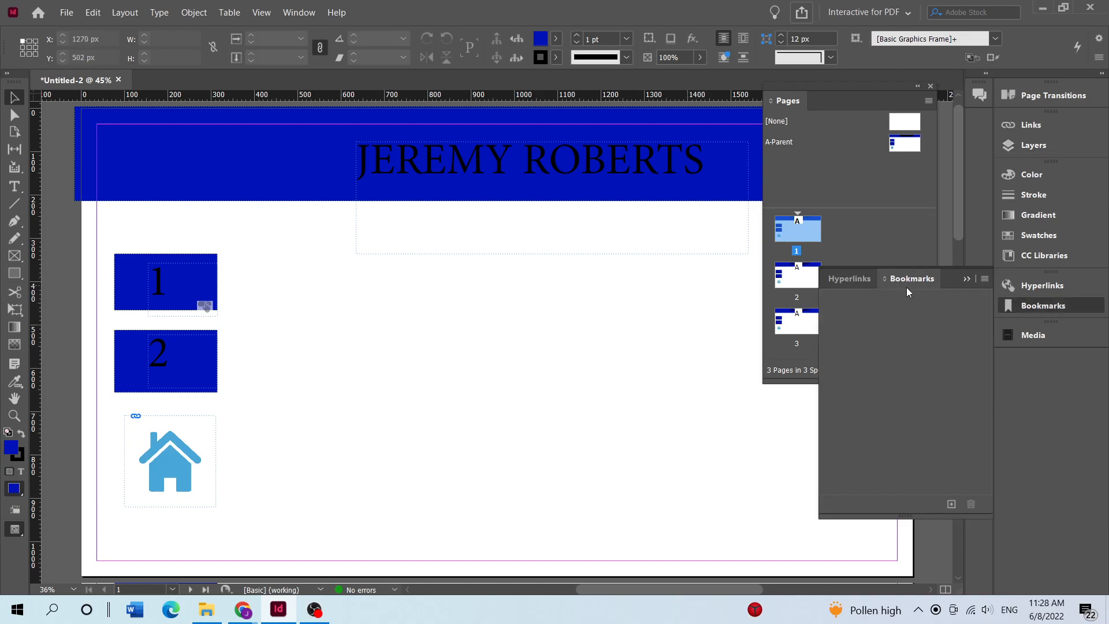
{"action": "left_click", "coordinate": [809, 229]}
{"action": "double_click", "coordinate": [809, 231]}
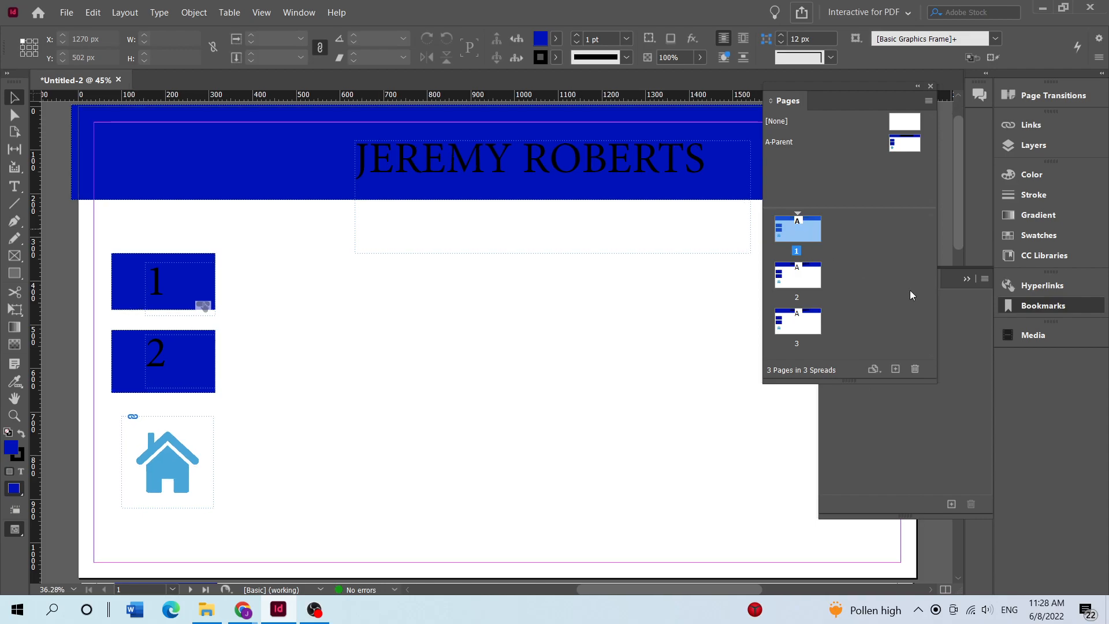
{"action": "left_click", "coordinate": [1033, 307]}
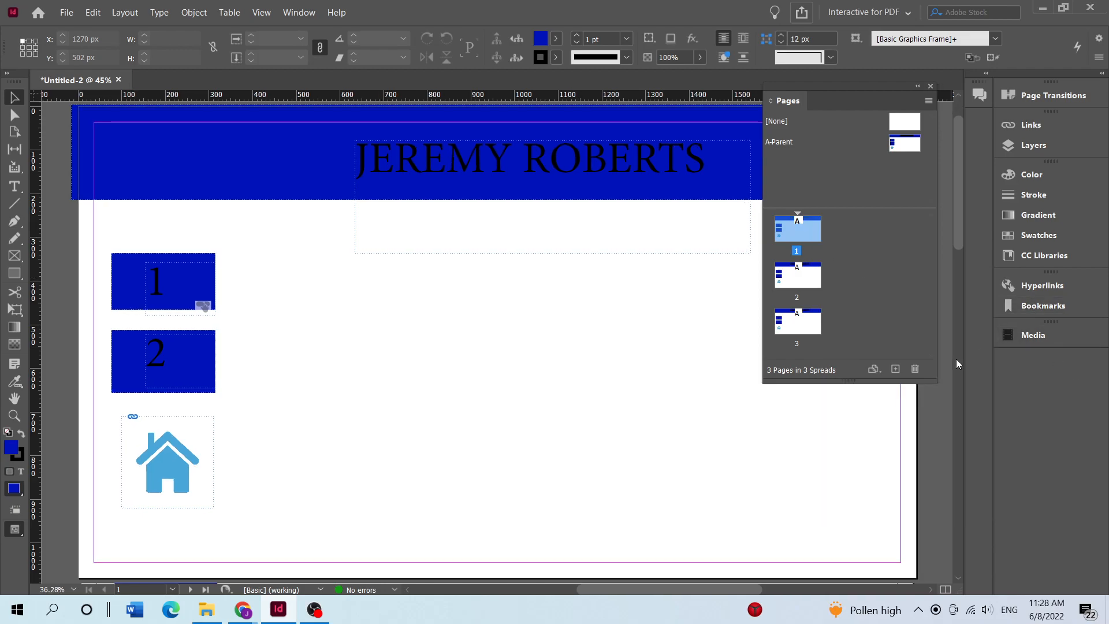
{"action": "left_click", "coordinate": [1038, 310]}
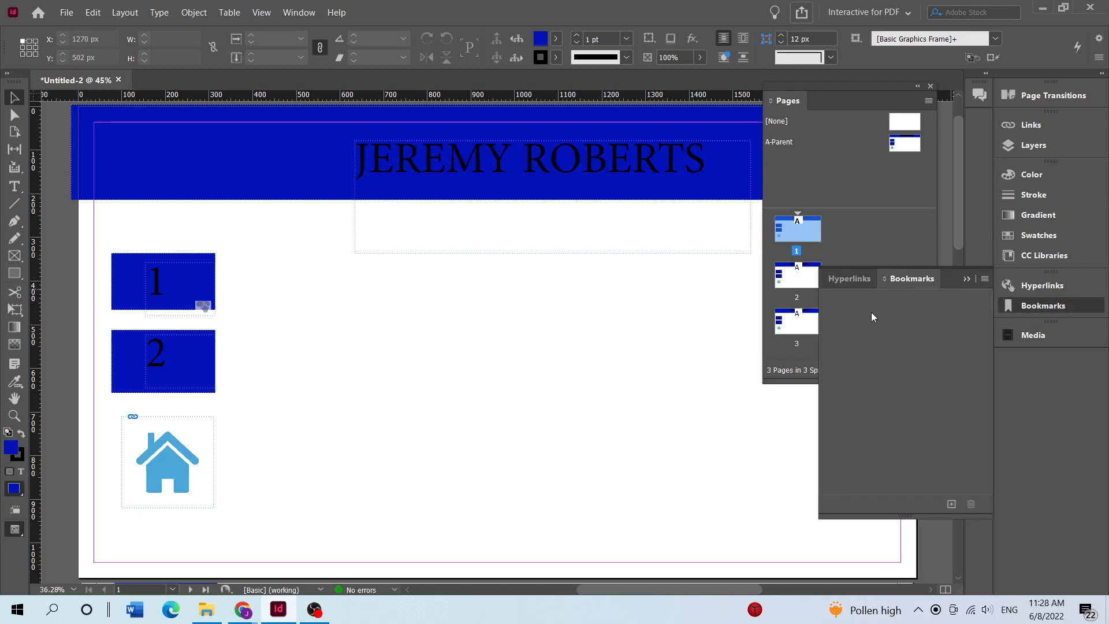
{"action": "left_click", "coordinate": [950, 504]}
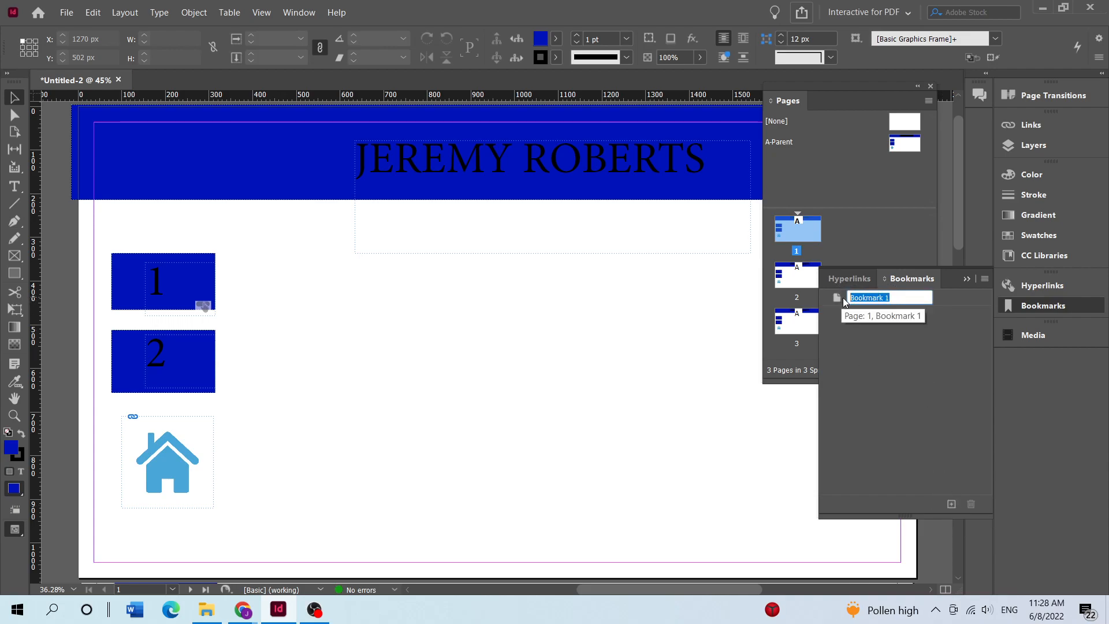
{"action": "type", "text": "Hom"}
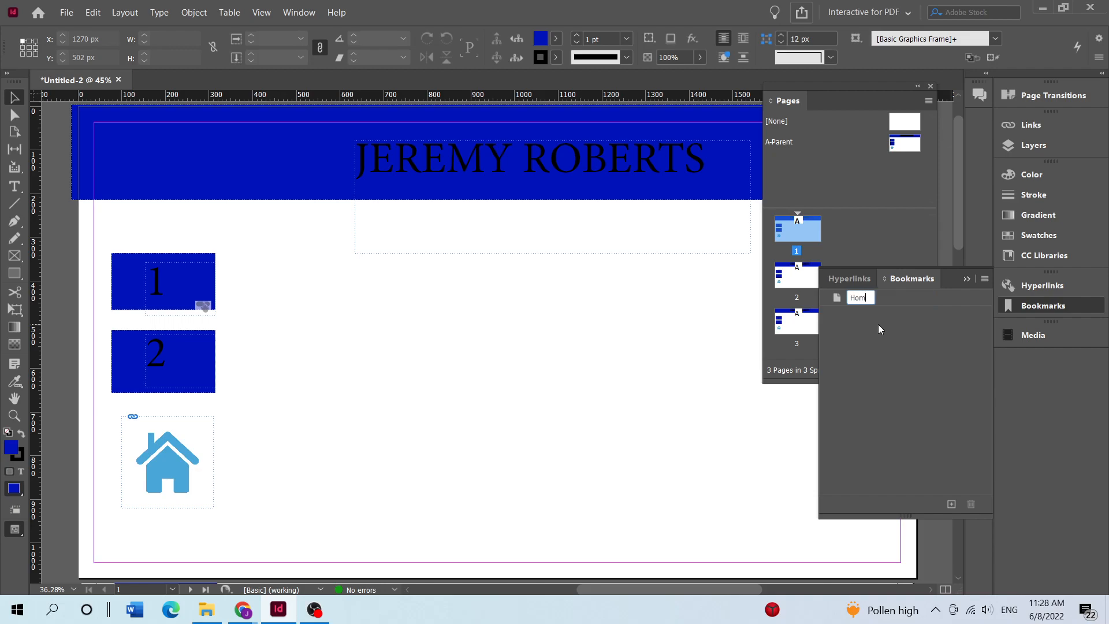
{"action": "type", "text": "e"}
{"action": "key", "text": "Return"}
Step: Add a bookmark named Page 1 pointing to page 2
{"action": "left_click", "coordinate": [797, 269]}
{"action": "double_click", "coordinate": [797, 268]}
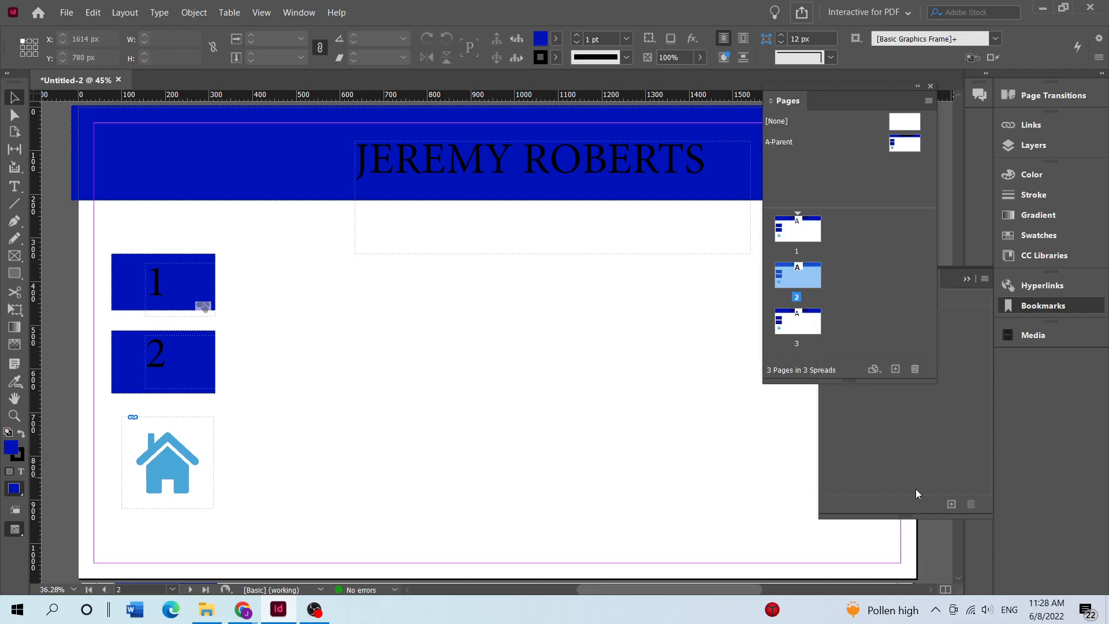
{"action": "left_click", "coordinate": [953, 506]}
{"action": "left_click_drag", "start_coordinate": [901, 314], "coordinate": [847, 312]}
{"action": "type", "text": "P"}
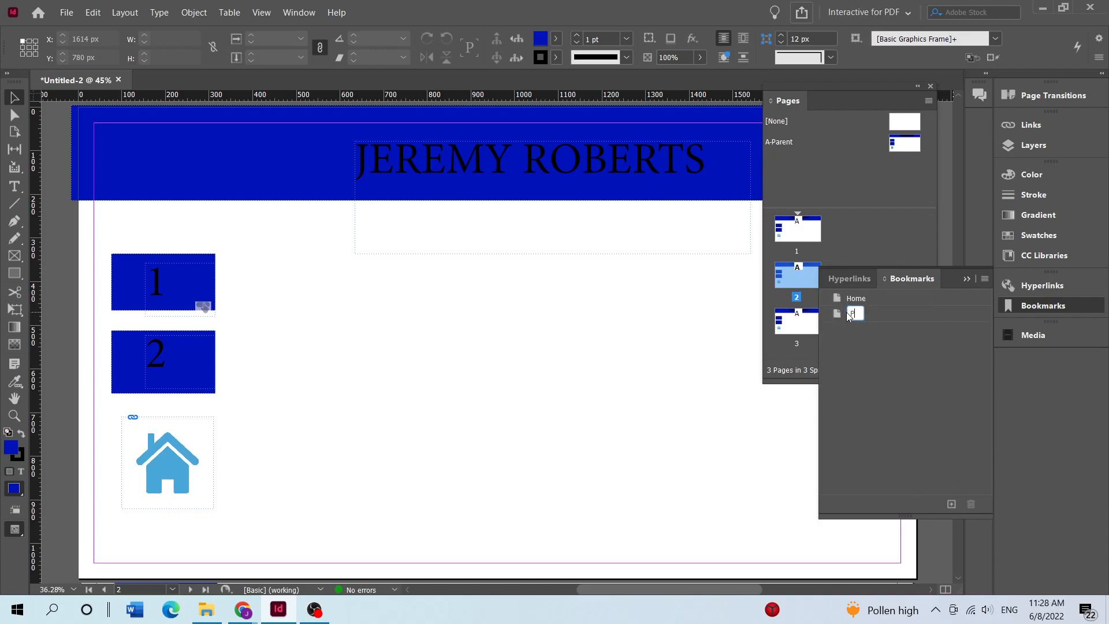
{"action": "type", "text": "age 1"}
Step: Add a bookmark named Page 2 pointing to page 3
{"action": "double_click", "coordinate": [803, 329]}
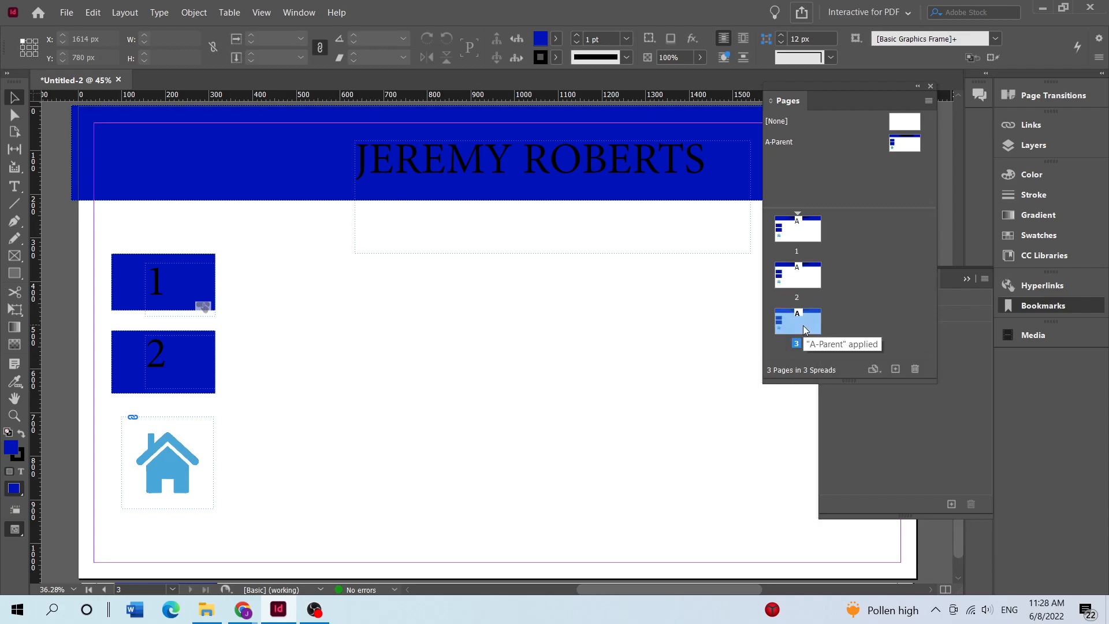
{"action": "left_click", "coordinate": [951, 503]}
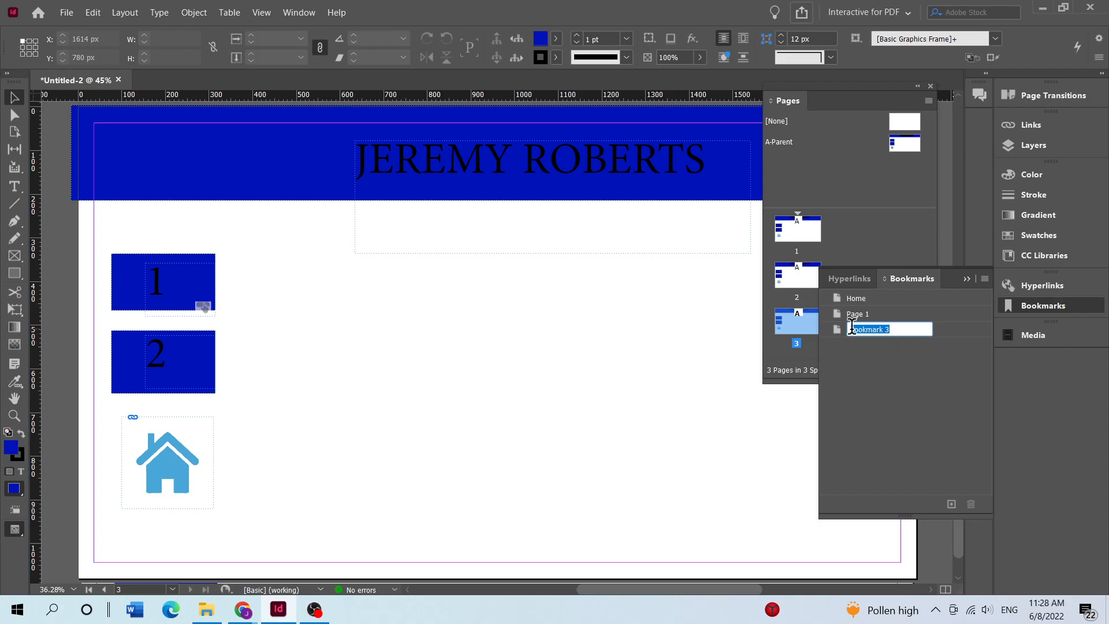
{"action": "type", "text": "Page "}
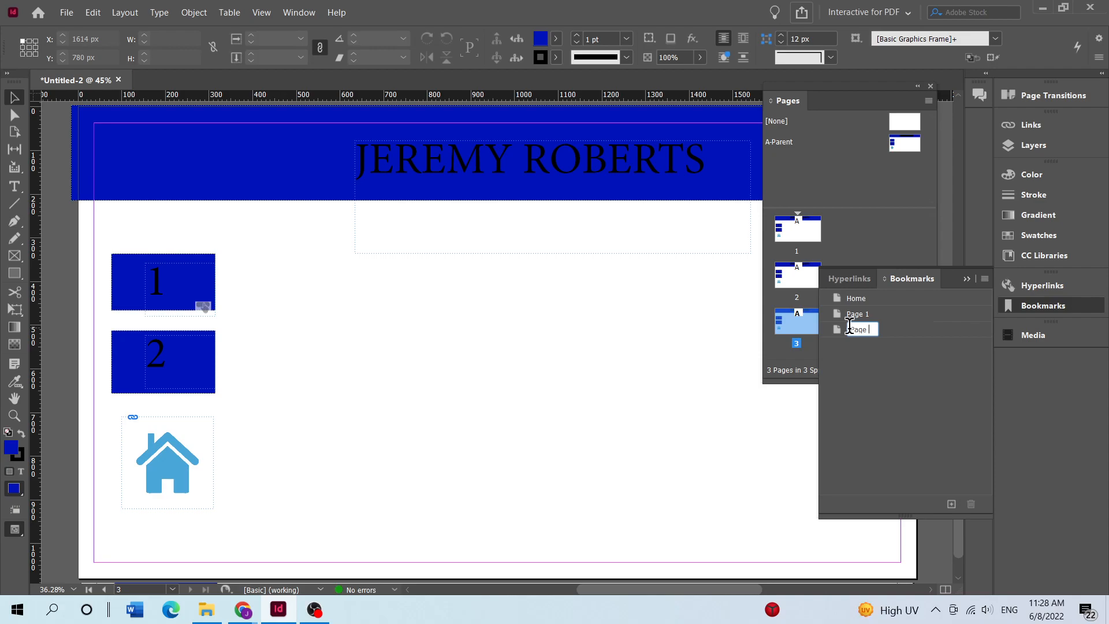
{"action": "type", "text": "2"}
{"action": "key", "text": "Return"}
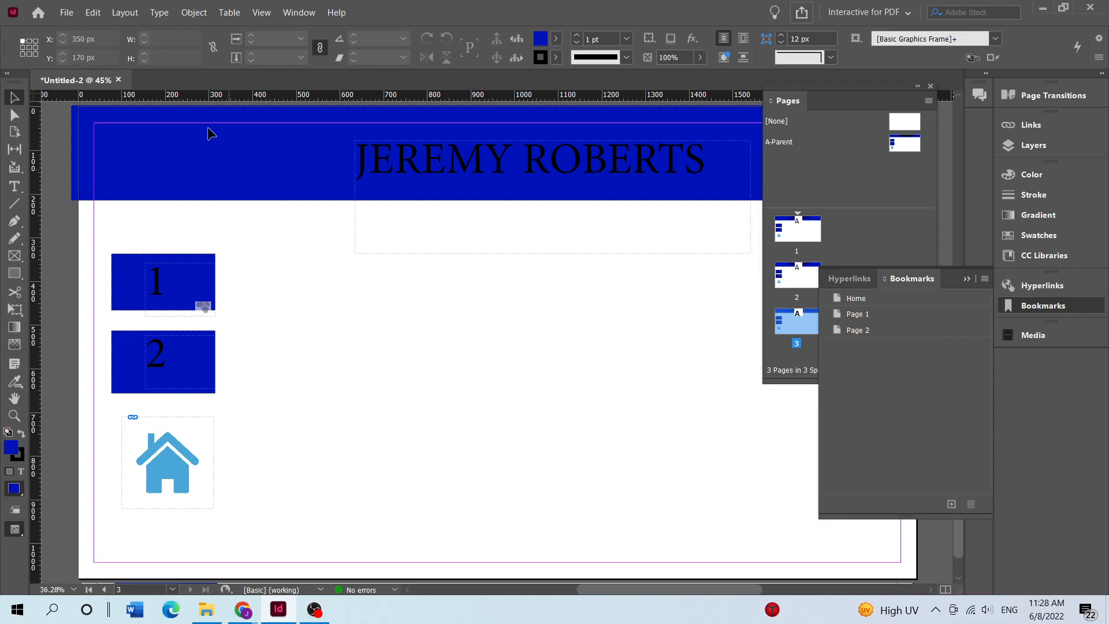
Step: Save the document as videoDEmo.indd in Desktop > CFCC2022 > Interactive PDF
{"action": "left_click", "coordinate": [65, 13]}
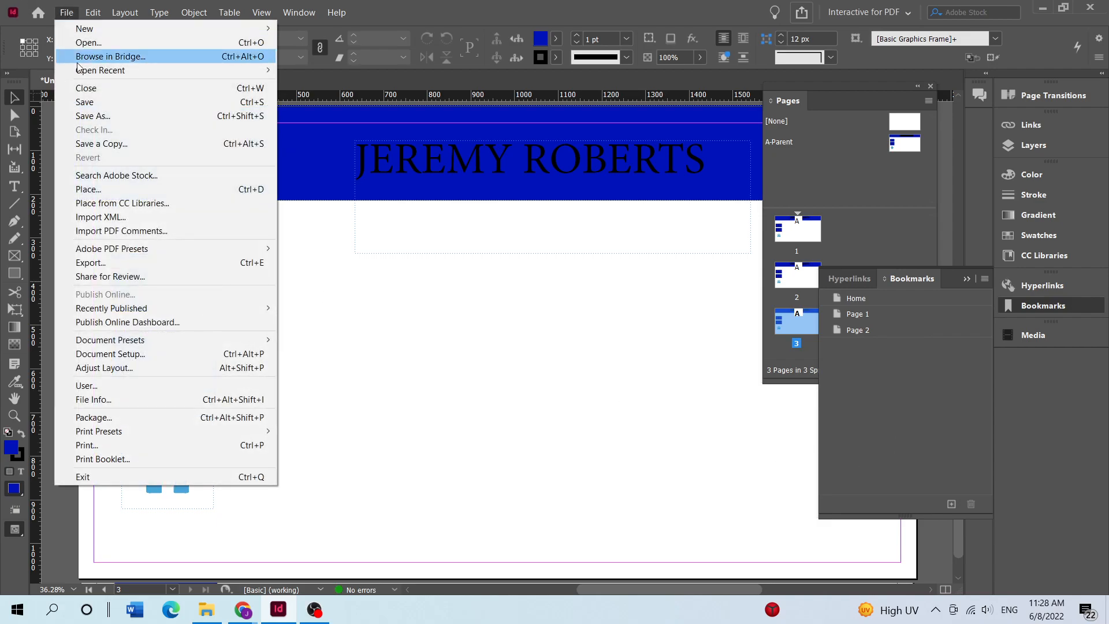
{"action": "left_click", "coordinate": [94, 117]}
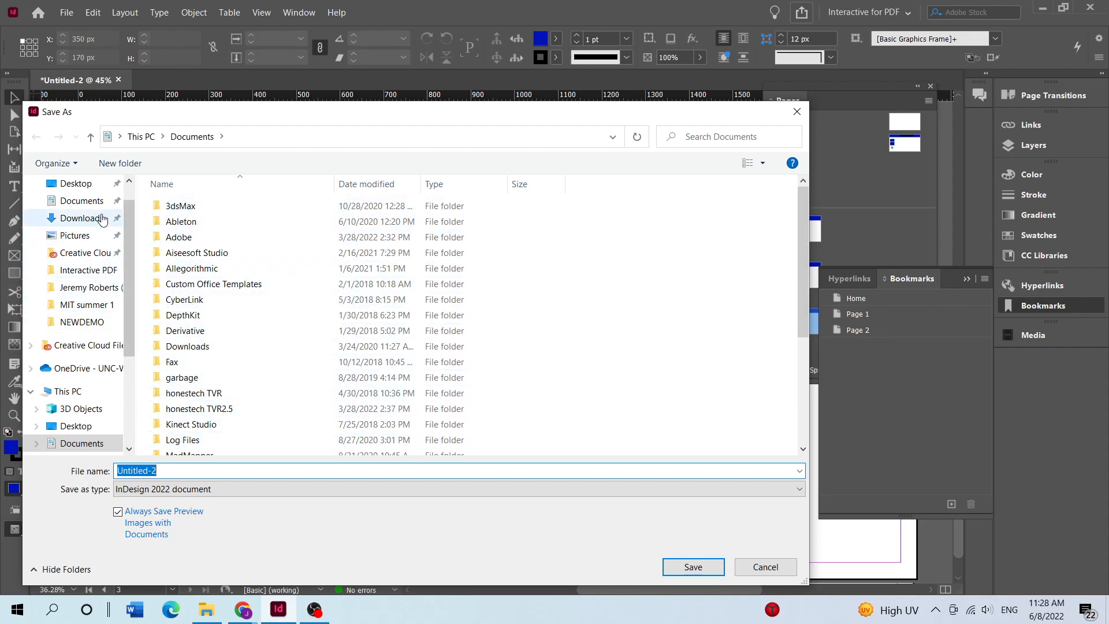
{"action": "left_click", "coordinate": [78, 183]}
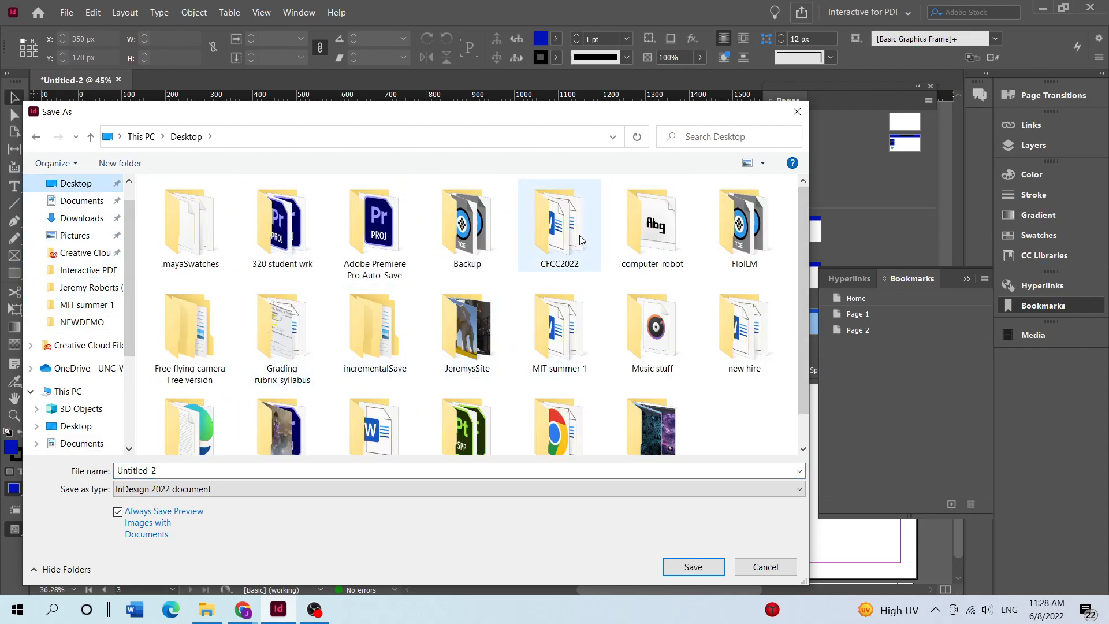
{"action": "double_click", "coordinate": [559, 225]}
{"action": "double_click", "coordinate": [274, 231]}
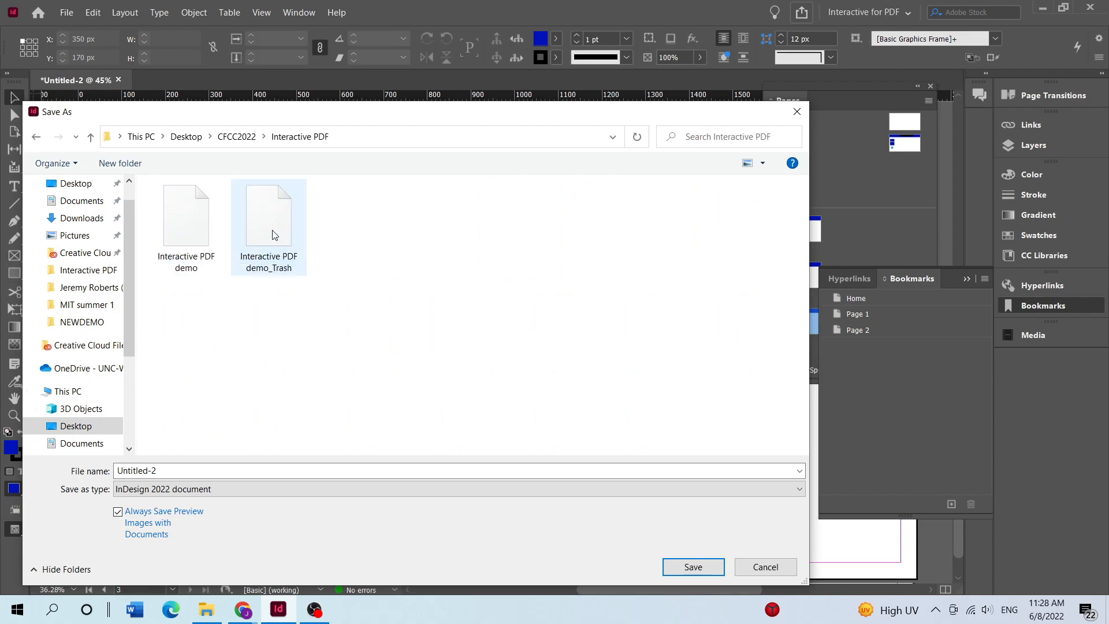
{"action": "left_click", "coordinate": [175, 473]}
{"action": "type", "text": "videoDEmo"}
{"action": "left_click", "coordinate": [693, 567]}
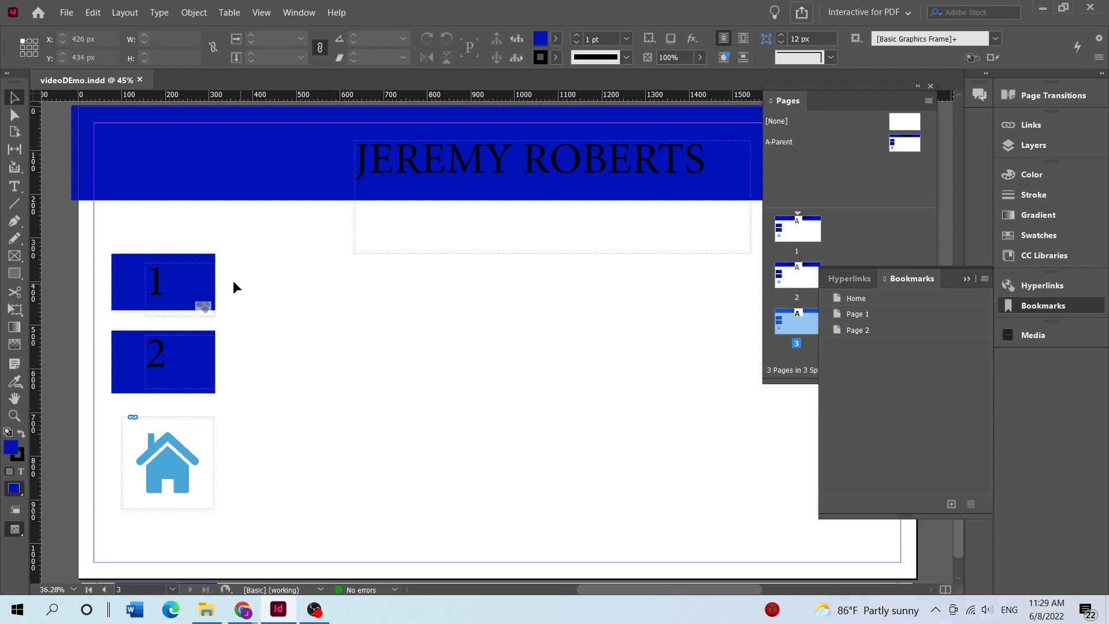
Step: Open the A-Parent layout, check page 2, and return to A-Parent
{"action": "right_click", "coordinate": [202, 298]}
{"action": "left_click", "coordinate": [192, 295]}
{"action": "double_click", "coordinate": [864, 144]}
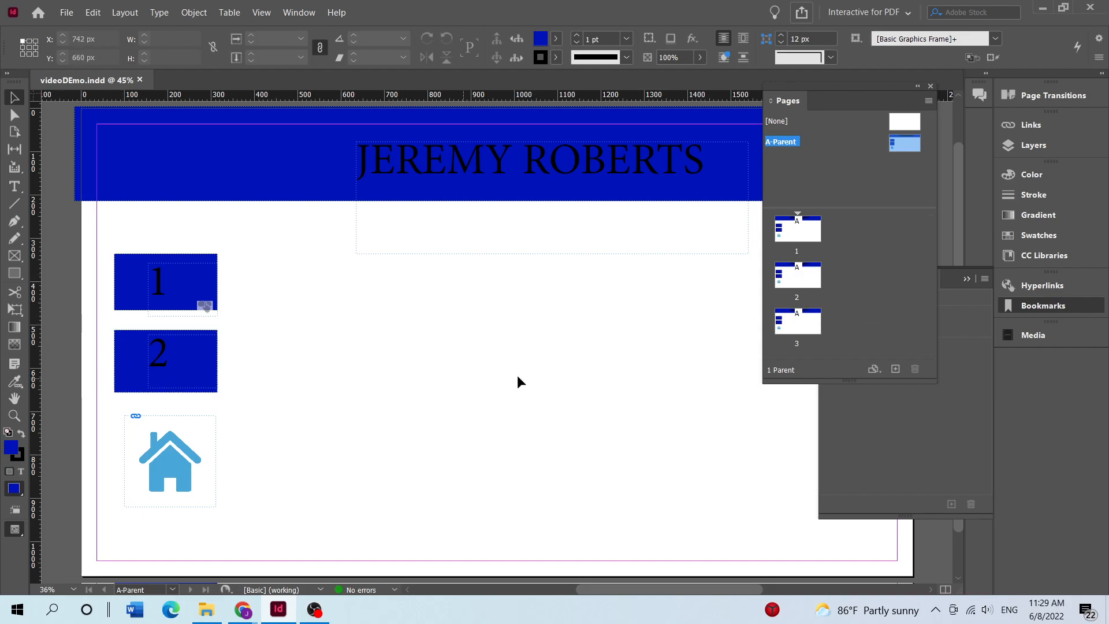
{"action": "double_click", "coordinate": [793, 282]}
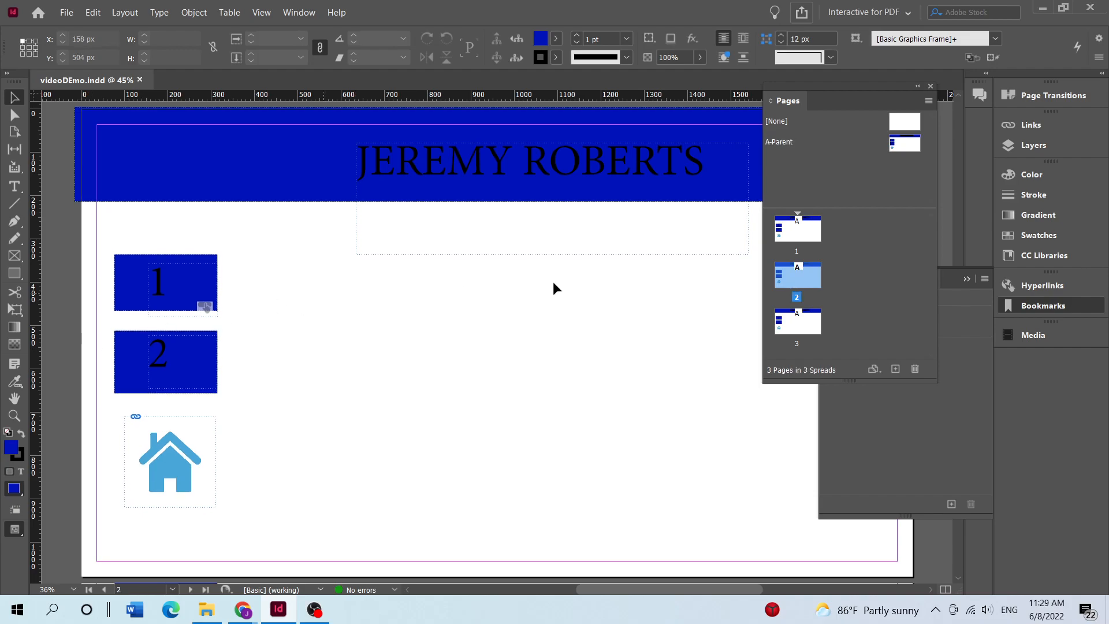
{"action": "double_click", "coordinate": [880, 144]}
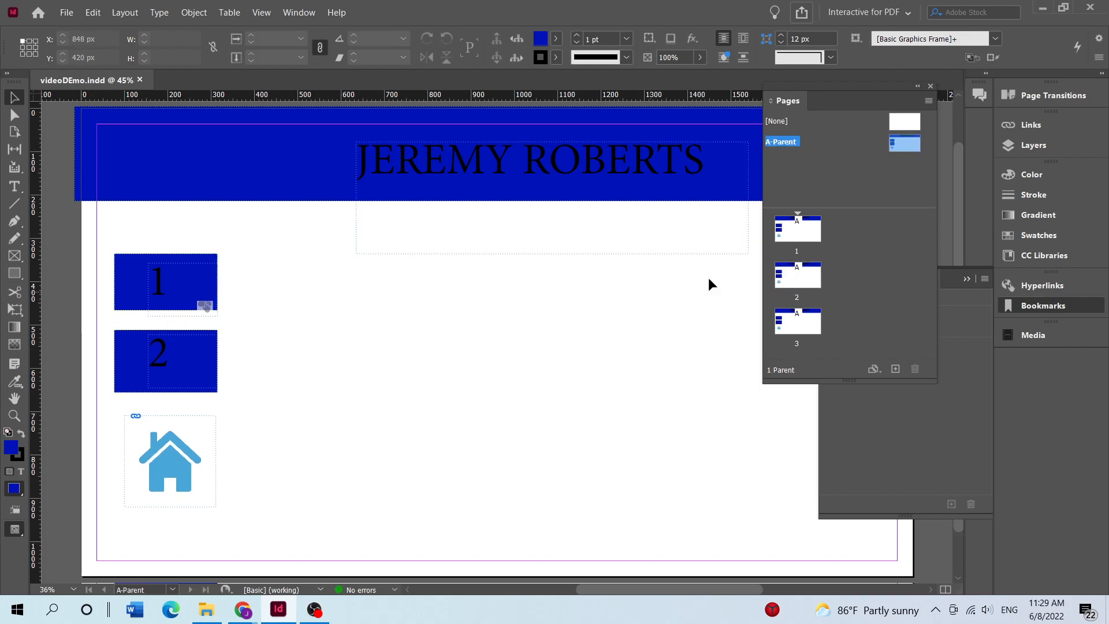
Step: Select the box labelled 1 and show Window > Interactive > Buttons and Forms beside the page
{"action": "left_click", "coordinate": [124, 284]}
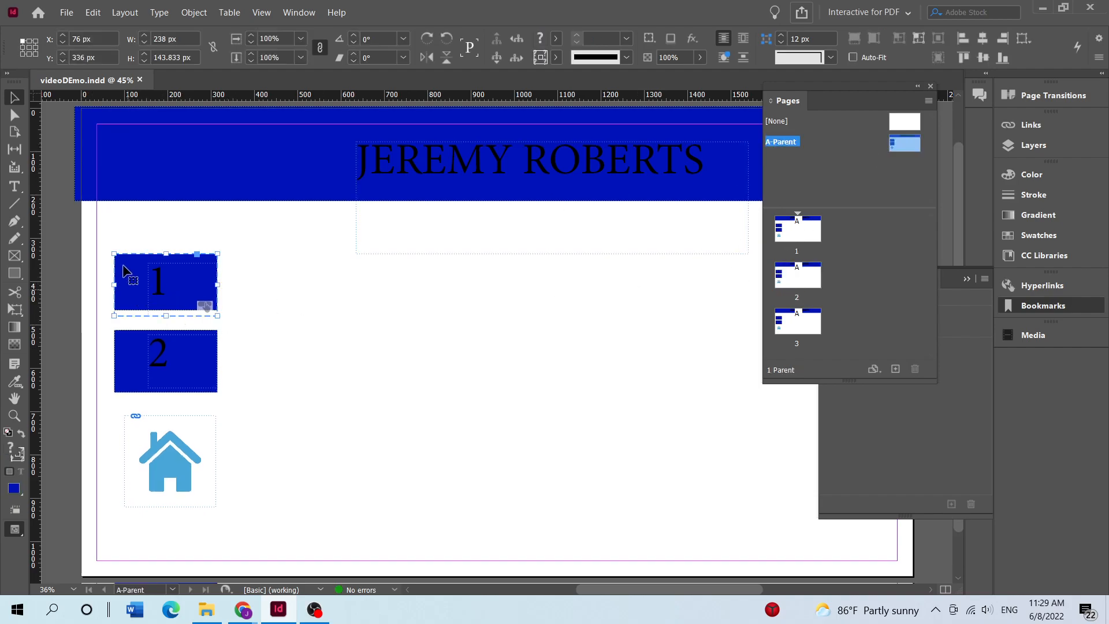
{"action": "right_click", "coordinate": [233, 297]}
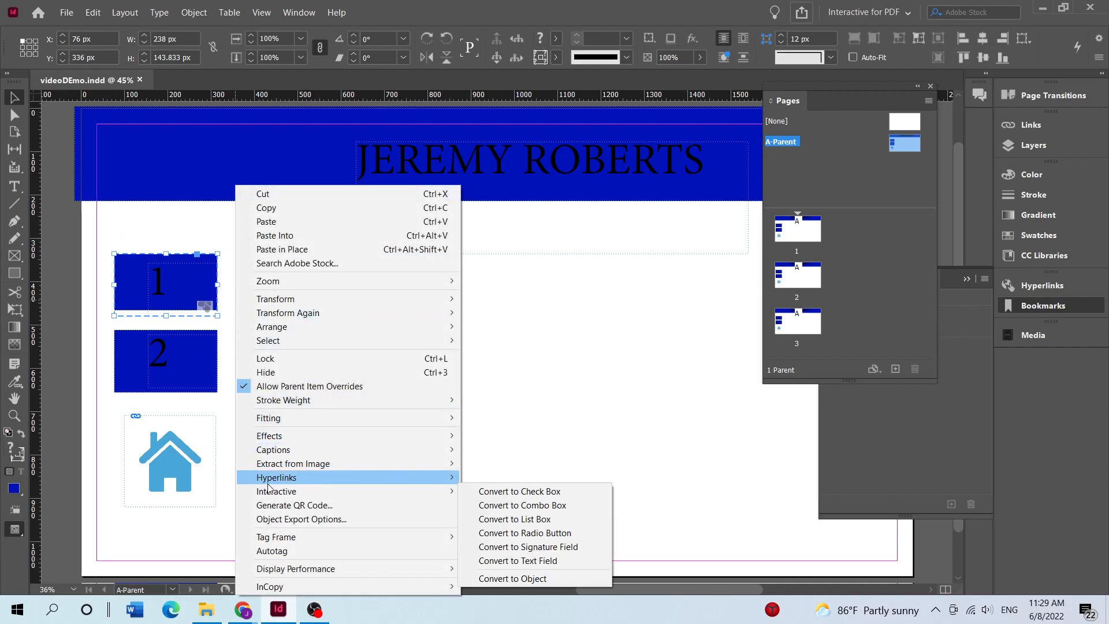
{"action": "mouse_move", "coordinate": [445, 492]}
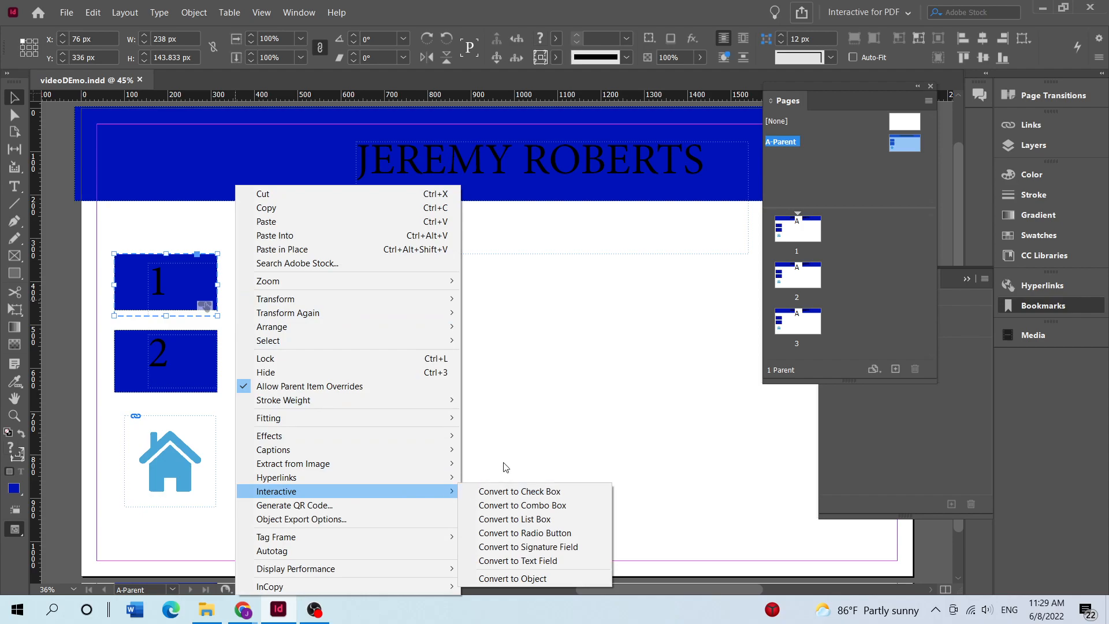
{"action": "left_click", "coordinate": [520, 407]}
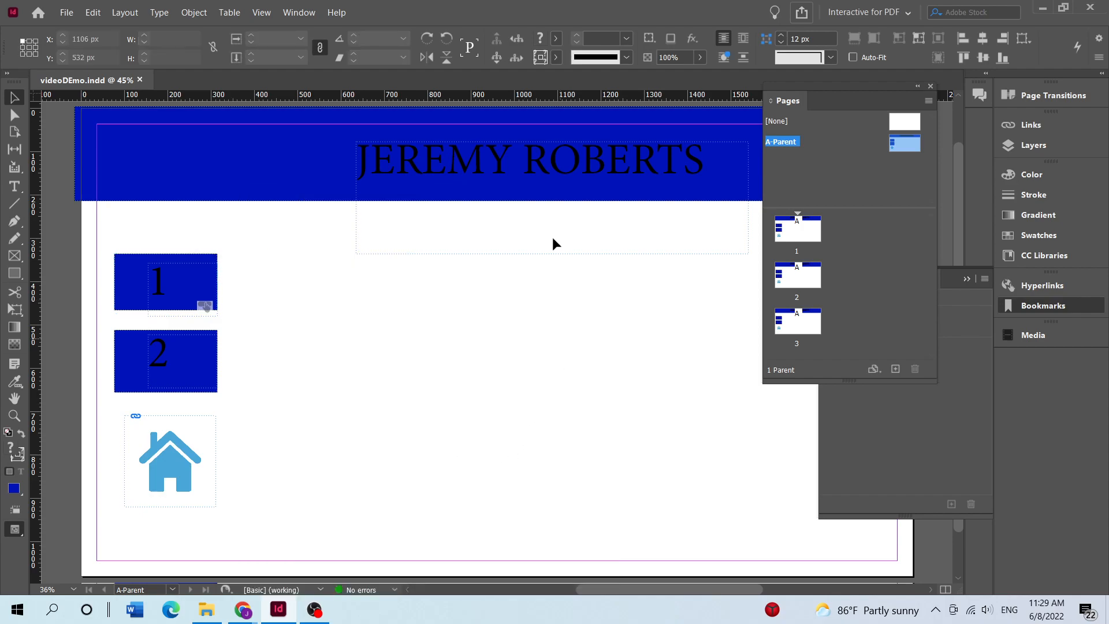
{"action": "left_click", "coordinate": [134, 295]}
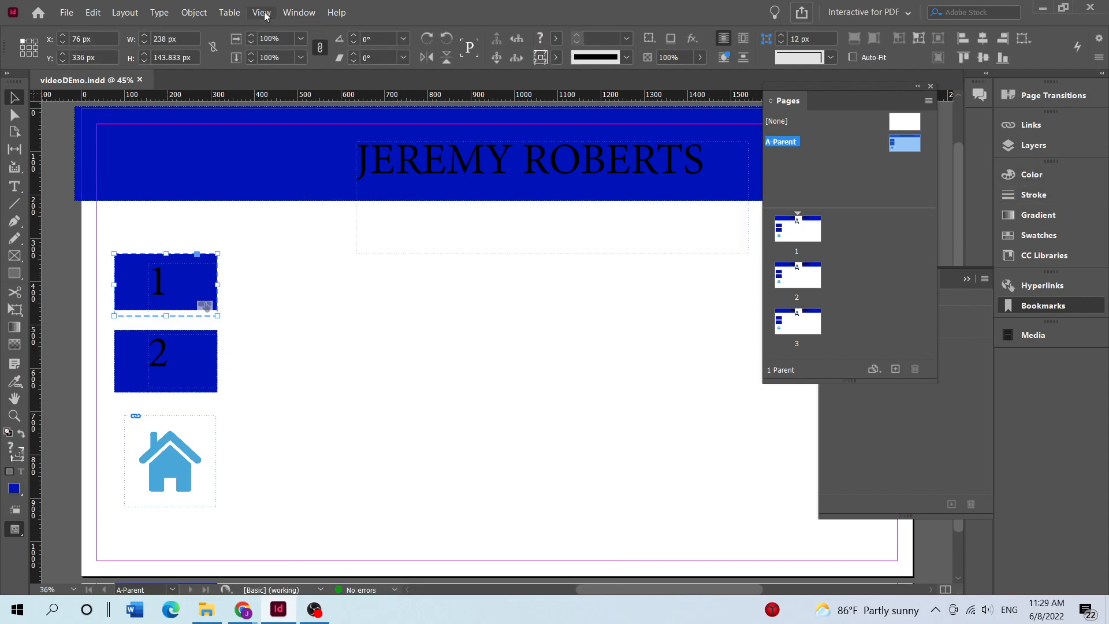
{"action": "left_click", "coordinate": [299, 12]}
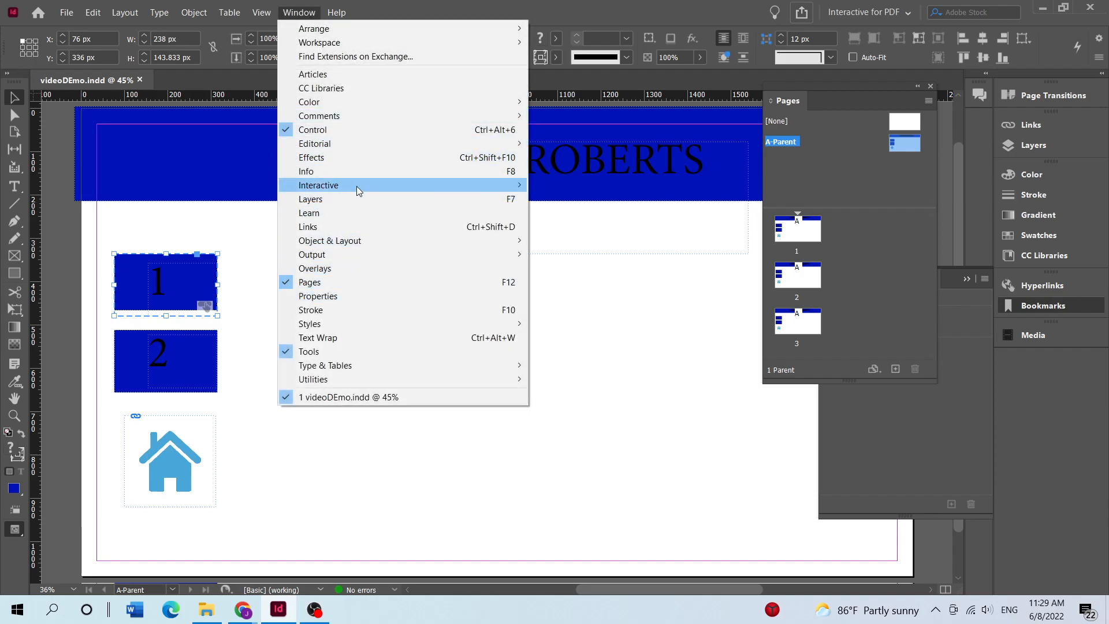
{"action": "mouse_move", "coordinate": [356, 186]}
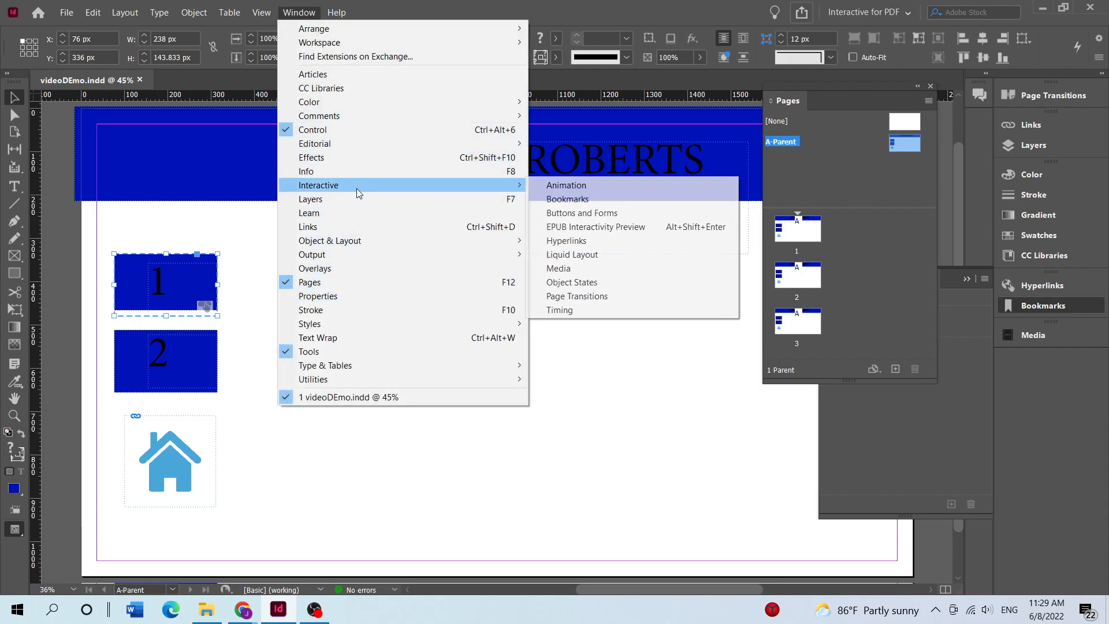
{"action": "left_click", "coordinate": [582, 213]}
{"action": "left_click_drag", "start_coordinate": [390, 183], "coordinate": [542, 189]}
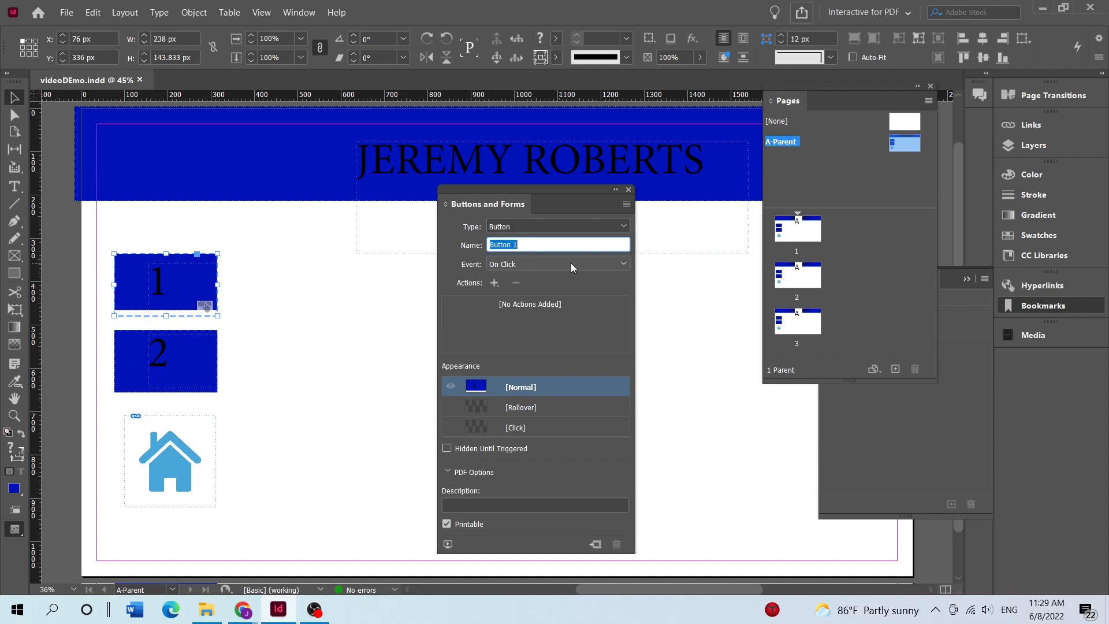
Step: Leave Button 1's event on On Click and bring the published portfolio demo into view
{"action": "left_click", "coordinate": [625, 263]}
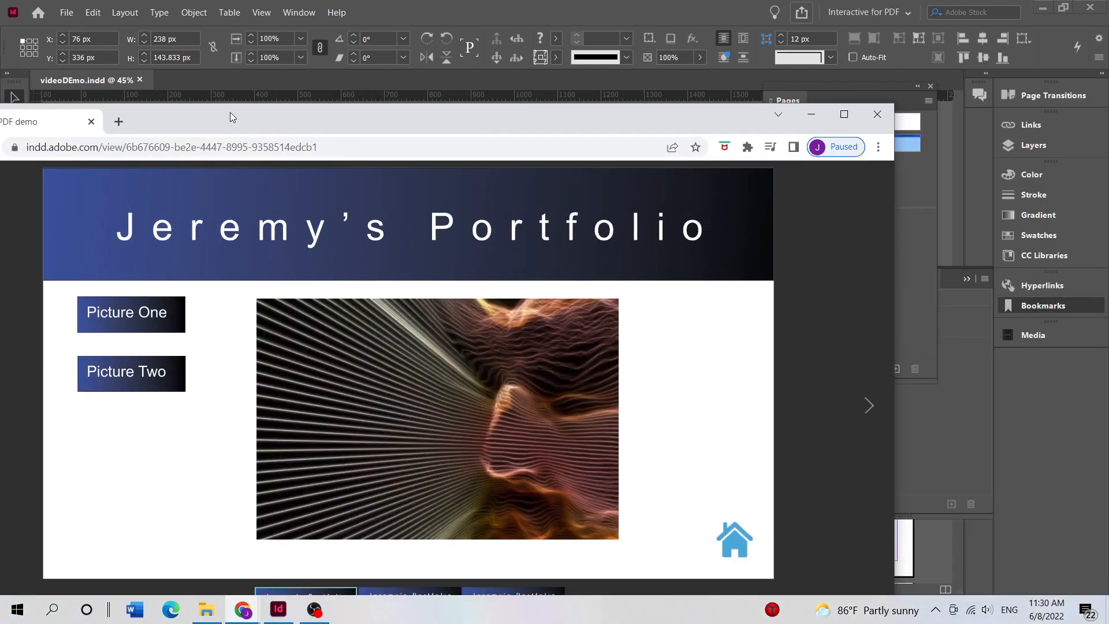
{"action": "left_click_drag", "start_coordinate": [230, 112], "coordinate": [366, 91]}
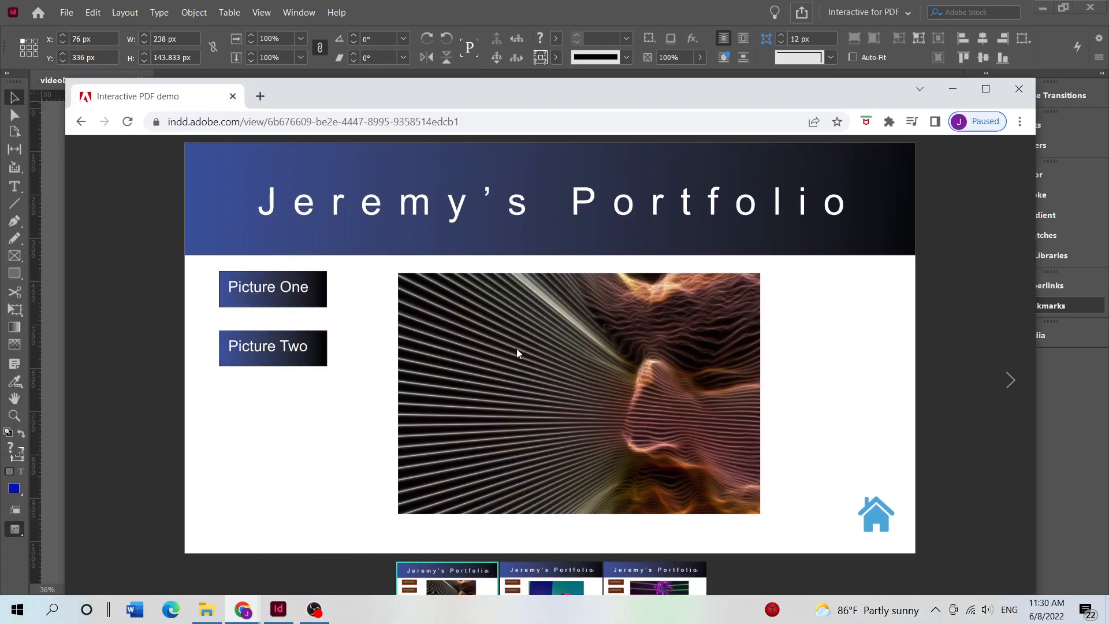
Step: Return from the Chrome demo to the InDesign document
{"action": "left_click", "coordinate": [10, 105]}
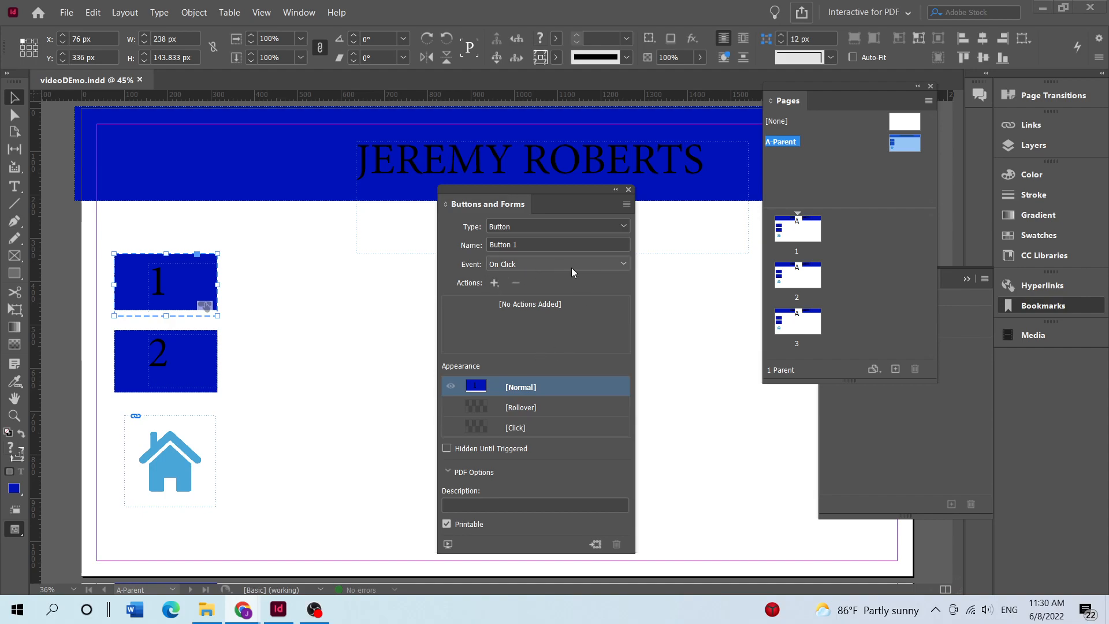
Step: Add a Go To Destination action to Page 1 on Button 1, then select the box labelled 2
{"action": "left_click", "coordinate": [493, 284]}
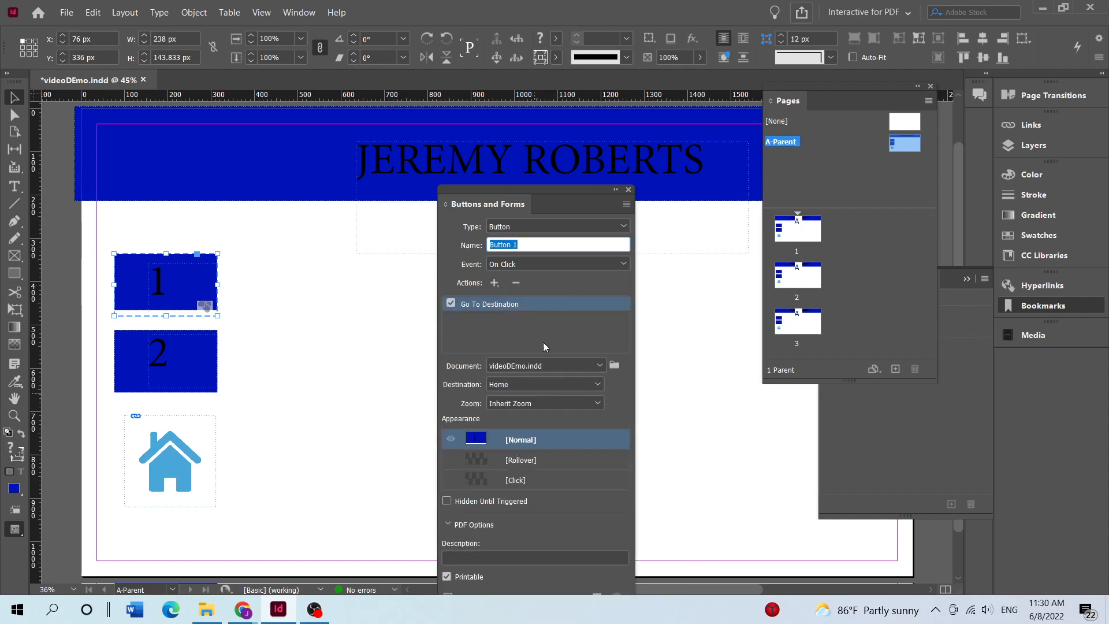
{"action": "left_click_drag", "start_coordinate": [543, 198], "coordinate": [581, 137]}
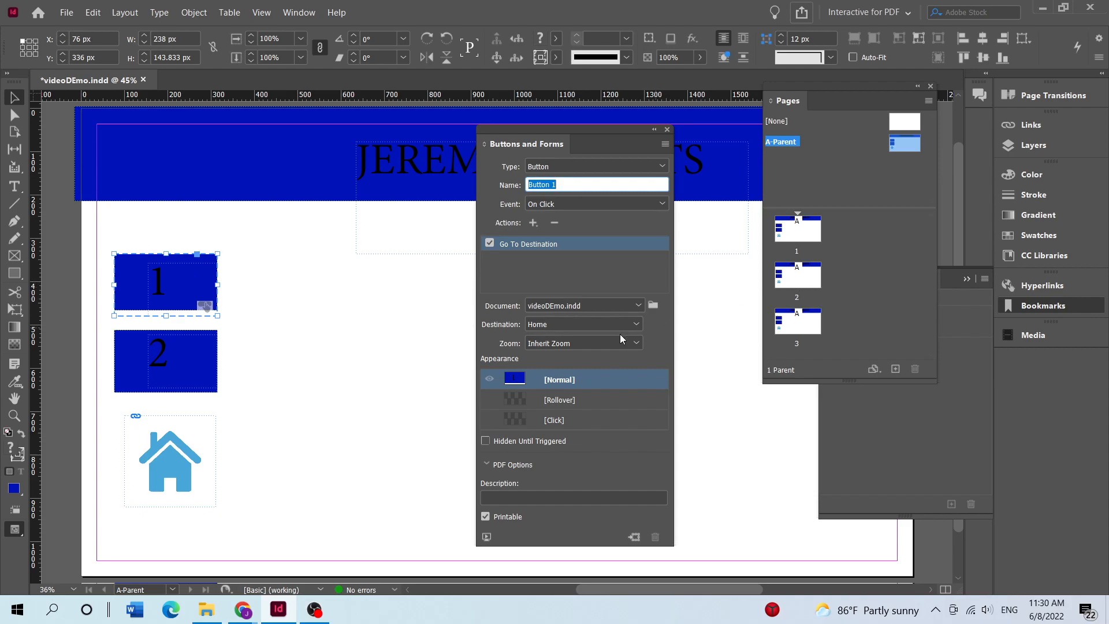
{"action": "left_click", "coordinate": [635, 327]}
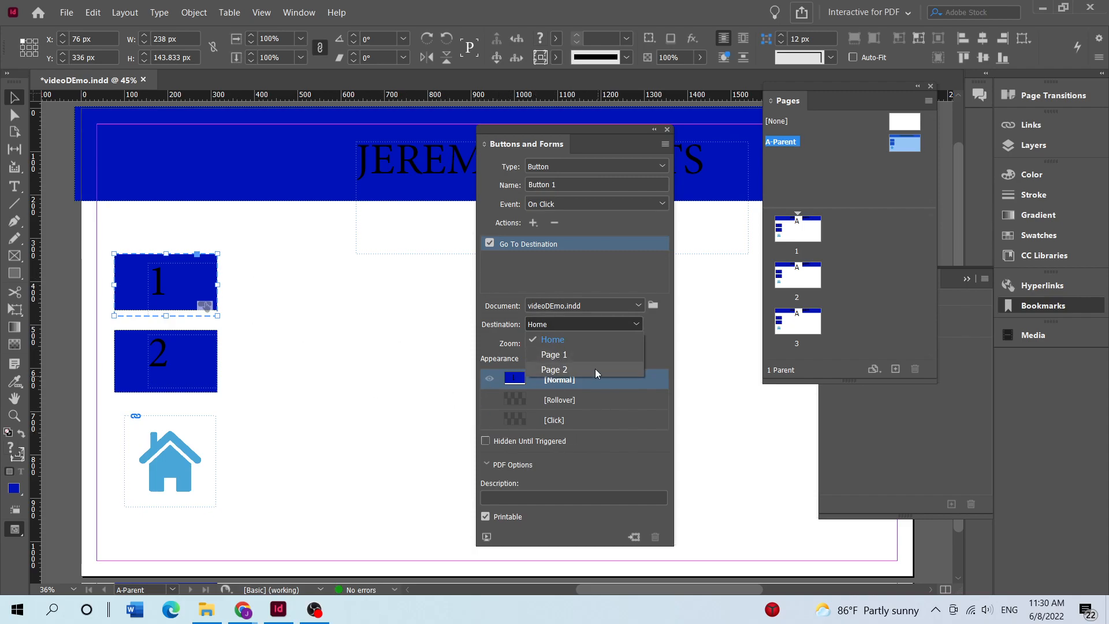
{"action": "left_click", "coordinate": [558, 355]}
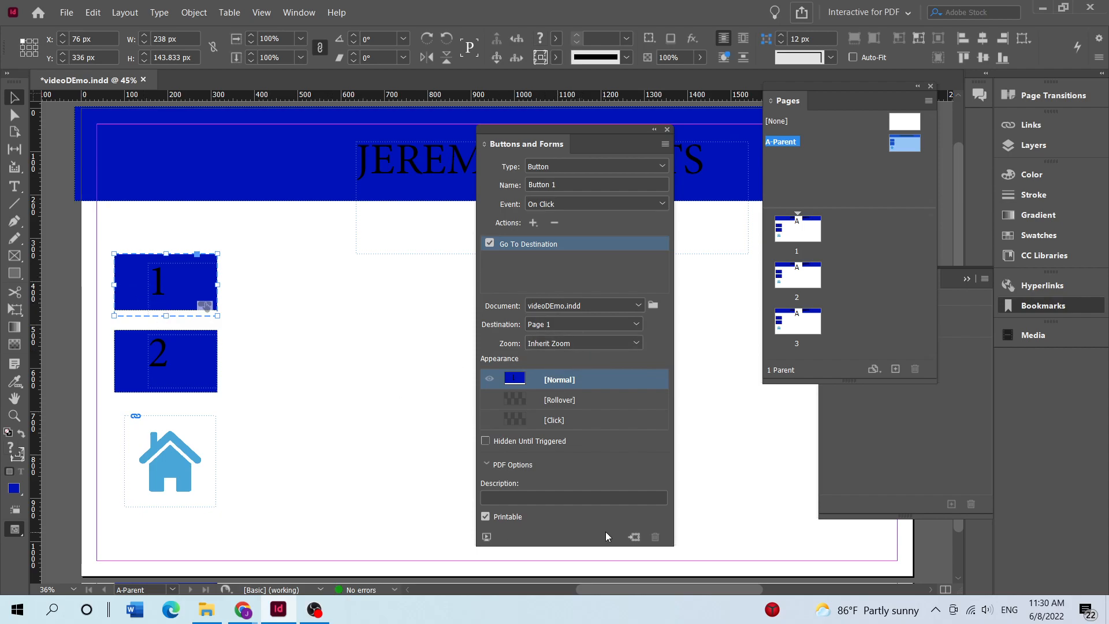
{"action": "left_click", "coordinate": [403, 478]}
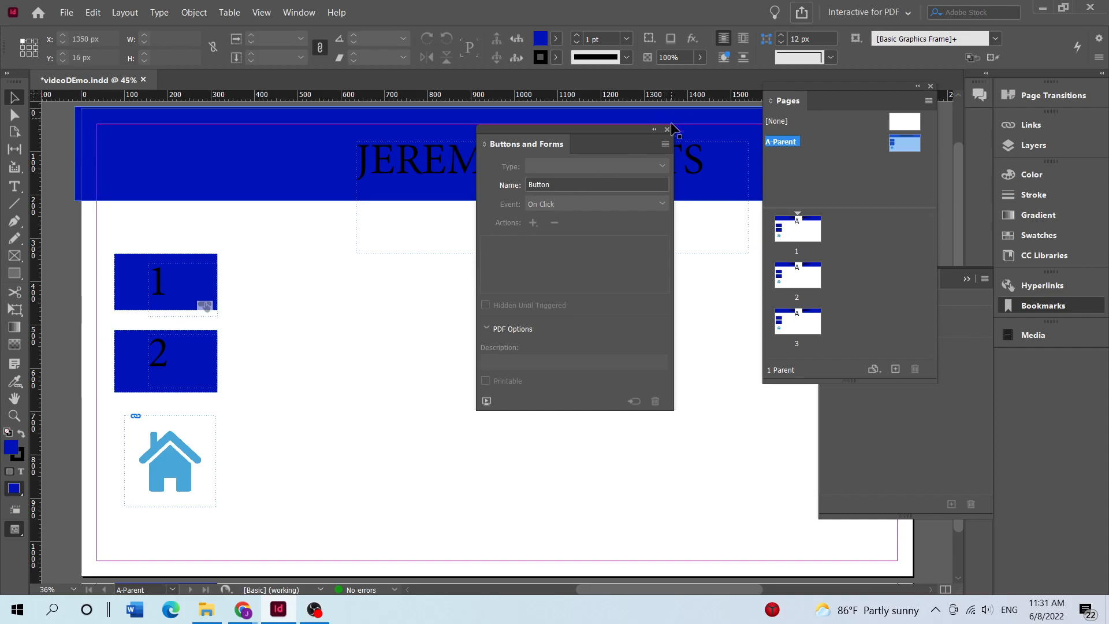
{"action": "left_click", "coordinate": [129, 378]}
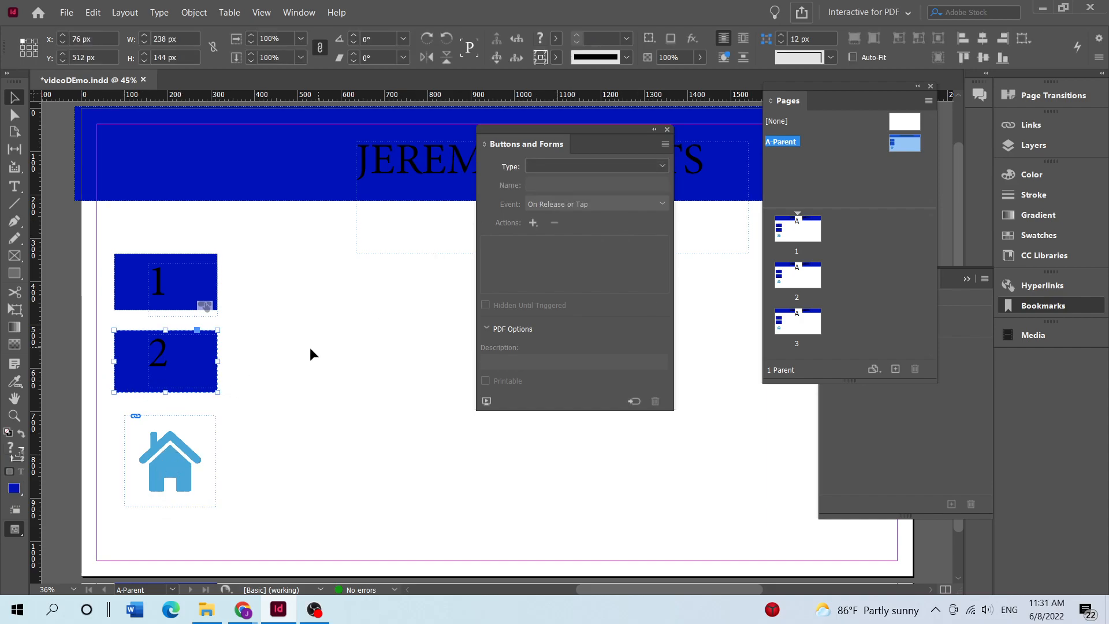
Step: Convert the box labelled 2 into Button 2 triggered On Click
{"action": "right_click", "coordinate": [252, 360]}
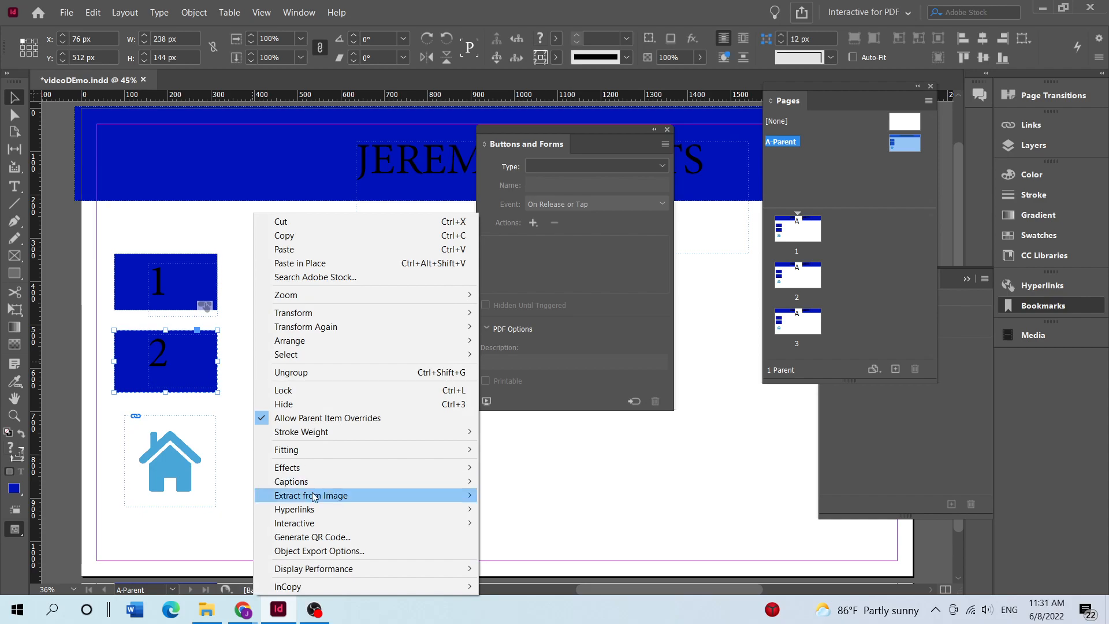
{"action": "mouse_move", "coordinate": [319, 524]}
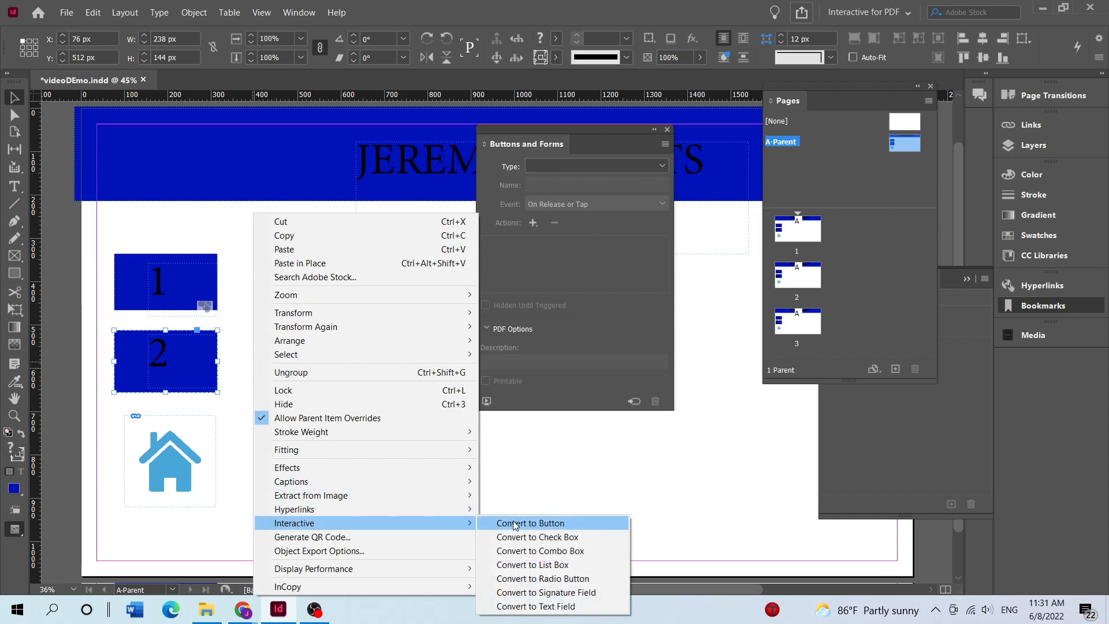
{"action": "left_click", "coordinate": [516, 524]}
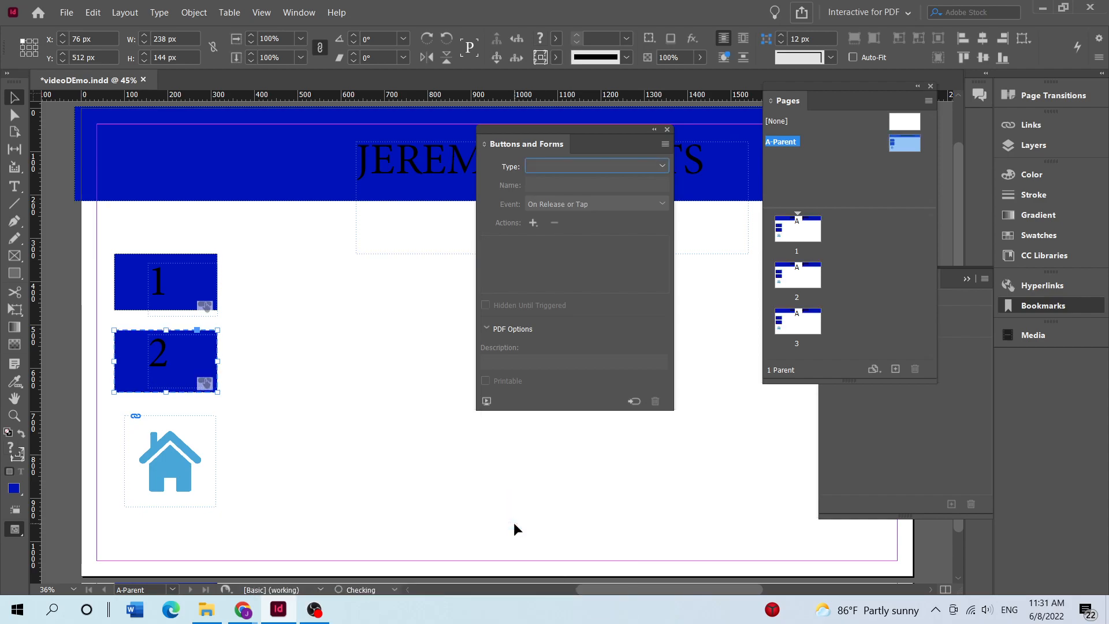
{"action": "left_click", "coordinate": [662, 203]}
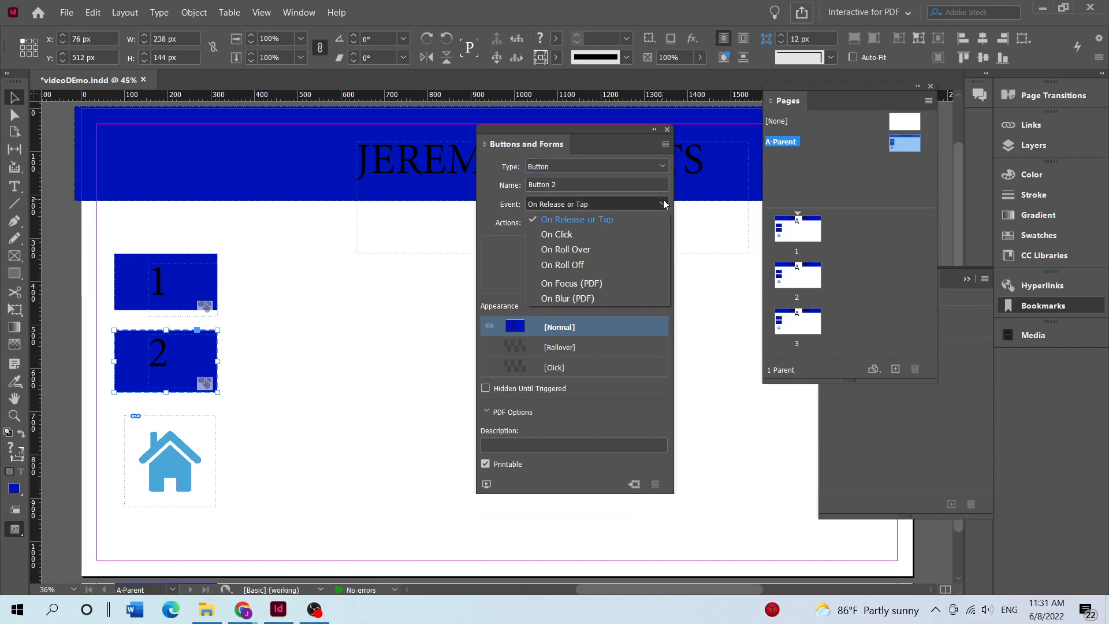
{"action": "left_click", "coordinate": [582, 233]}
Step: Add a Go To Destination action targeting Page 2 of videoDEmo.indd
{"action": "left_click", "coordinate": [534, 224]}
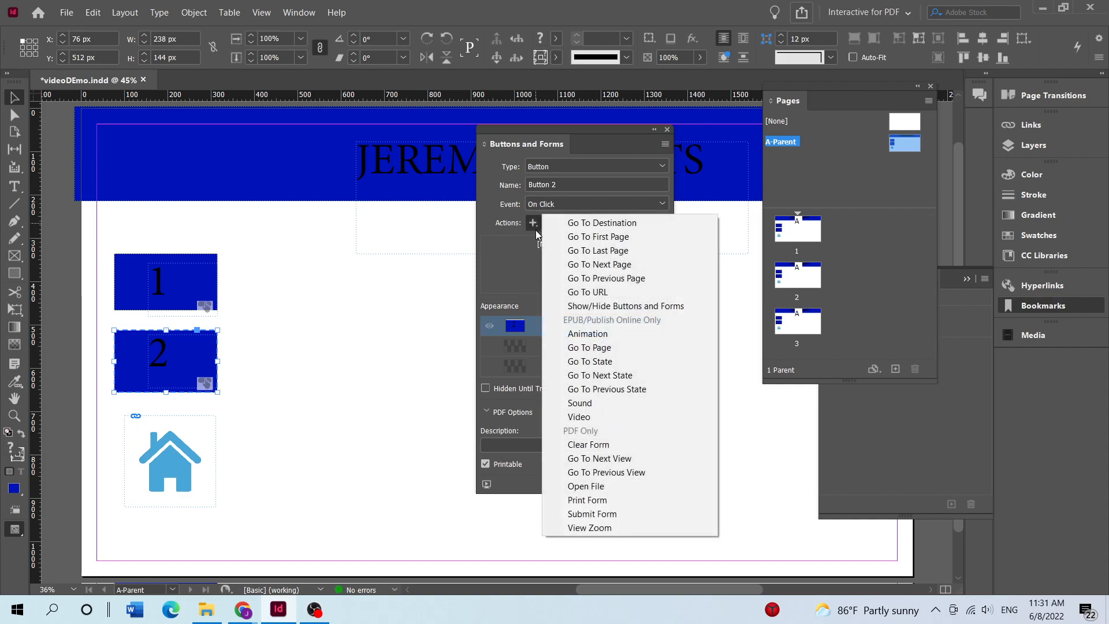
{"action": "left_click", "coordinate": [599, 224]}
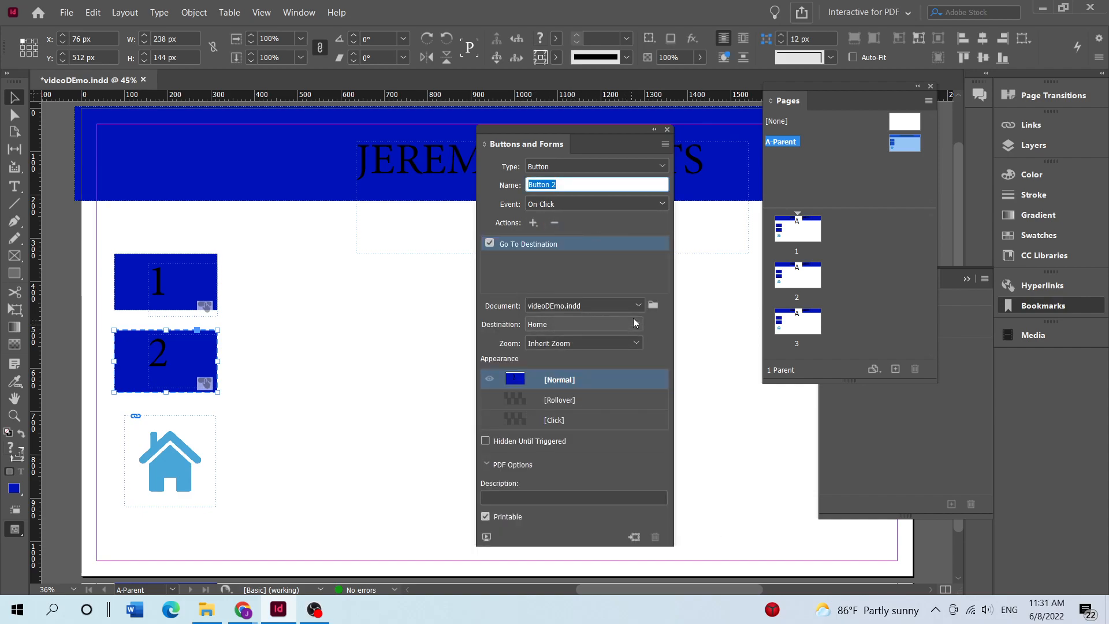
{"action": "left_click", "coordinate": [638, 305]}
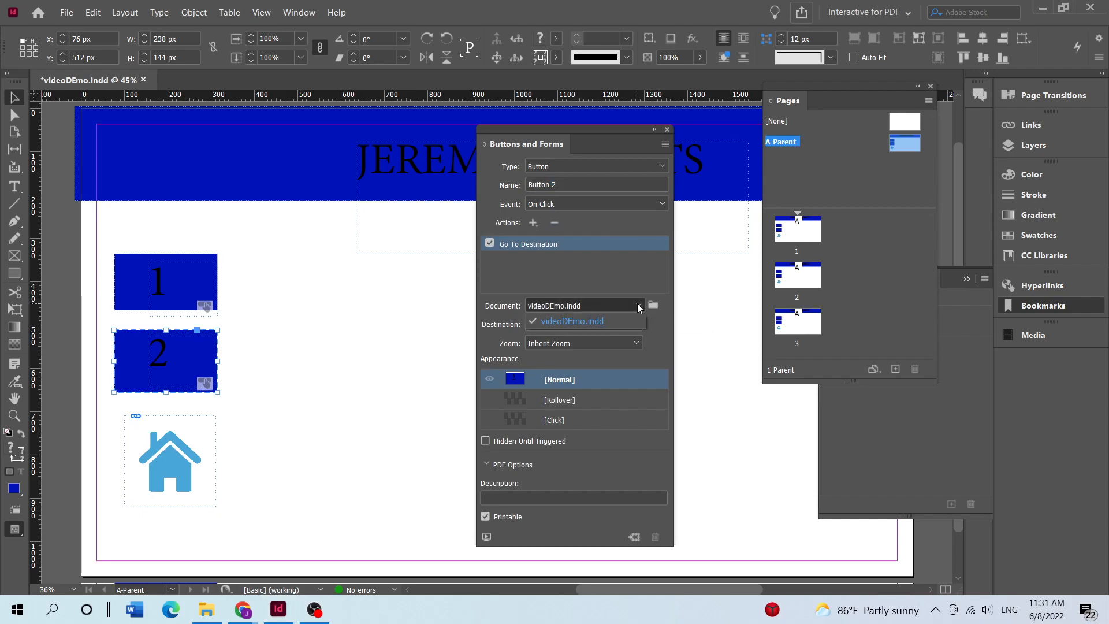
{"action": "left_click", "coordinate": [599, 324]}
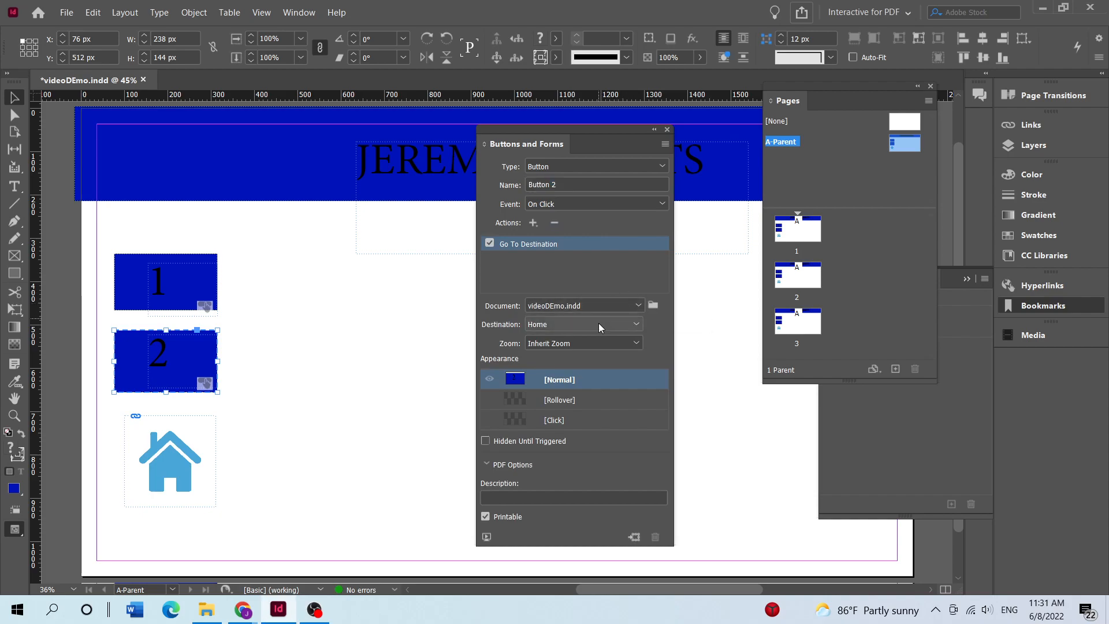
{"action": "left_click", "coordinate": [632, 326]}
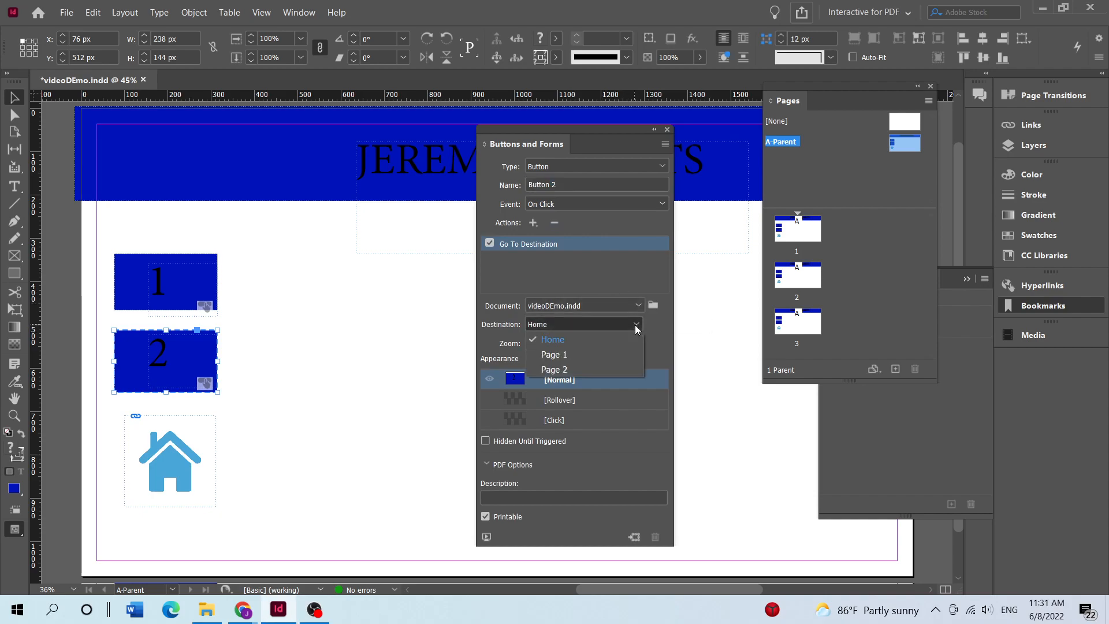
{"action": "left_click", "coordinate": [559, 371]}
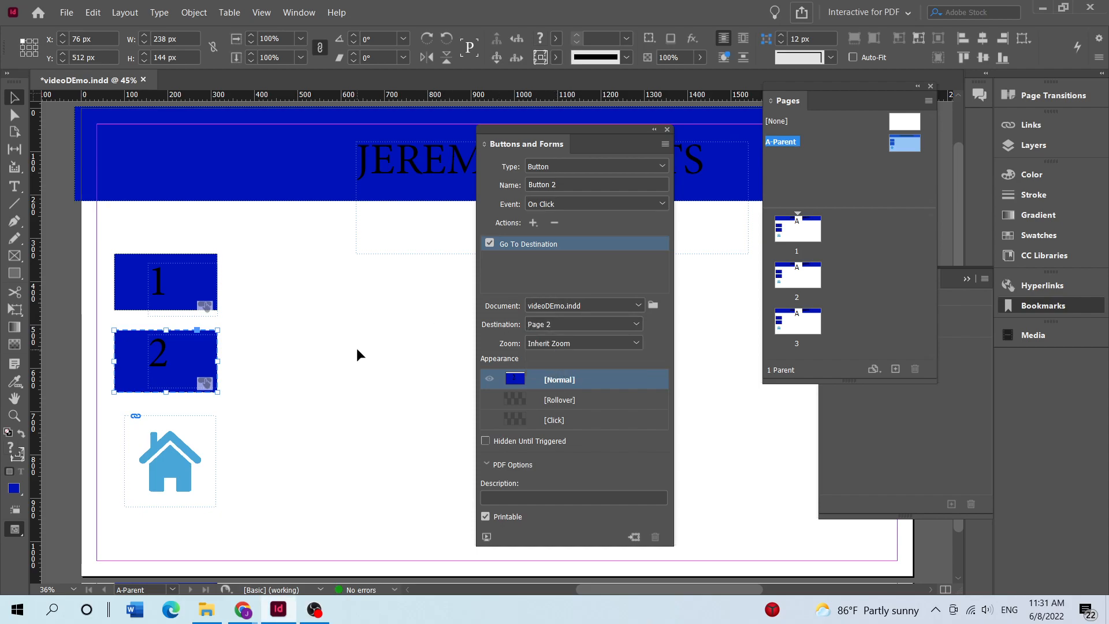
{"action": "left_click", "coordinate": [331, 341]}
{"action": "left_click", "coordinate": [154, 469]}
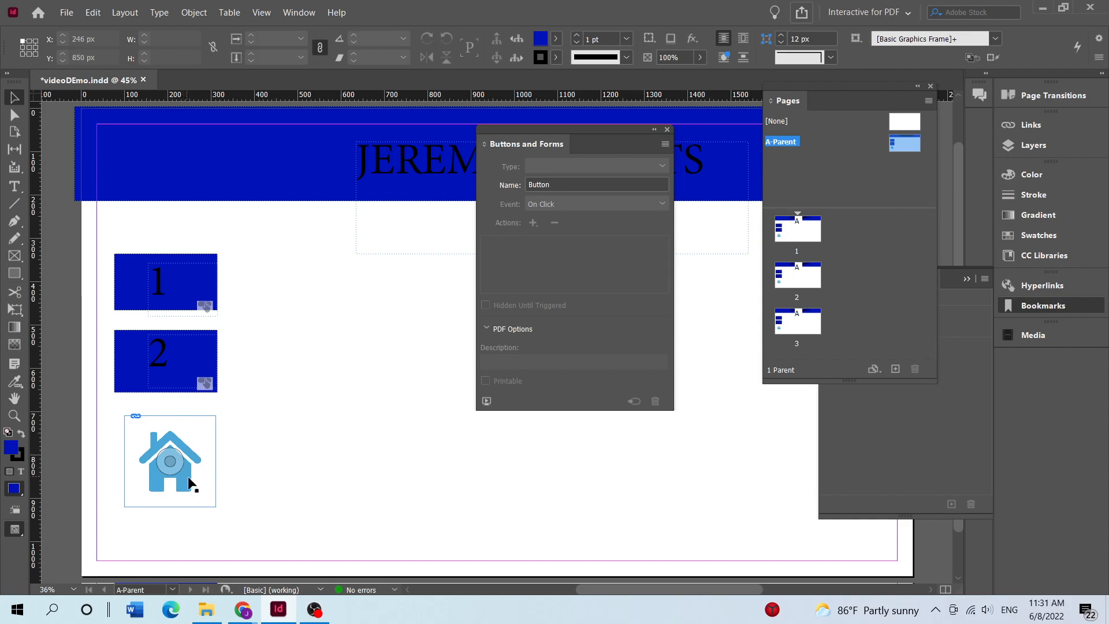
Step: Convert the house icon into a button triggered On Click
{"action": "left_click", "coordinate": [201, 459]}
{"action": "right_click", "coordinate": [247, 463]}
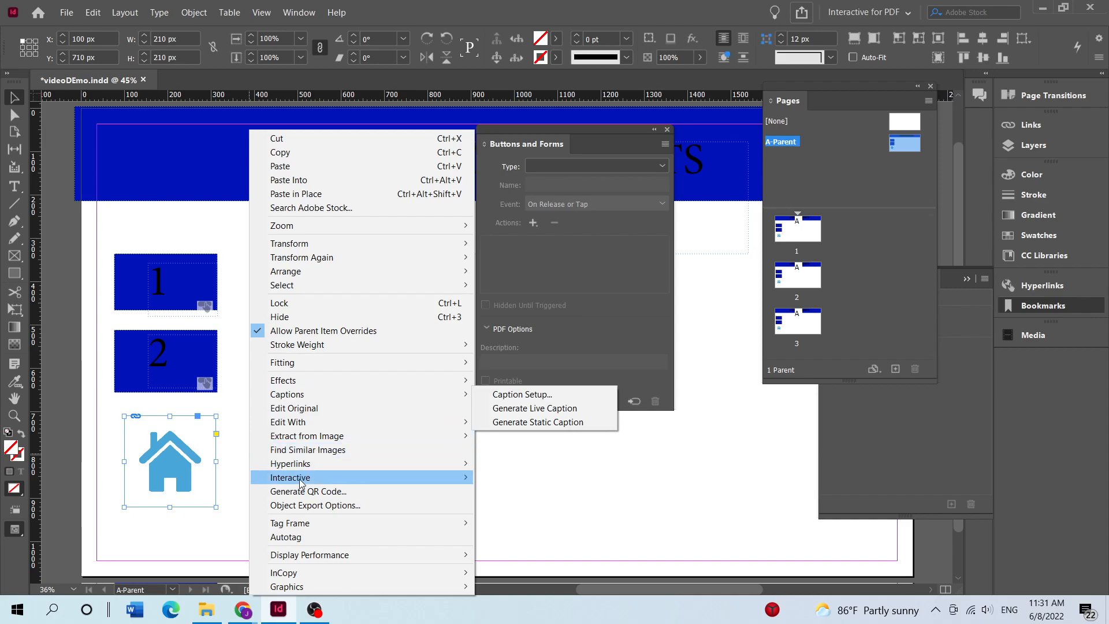
{"action": "mouse_move", "coordinate": [300, 479]}
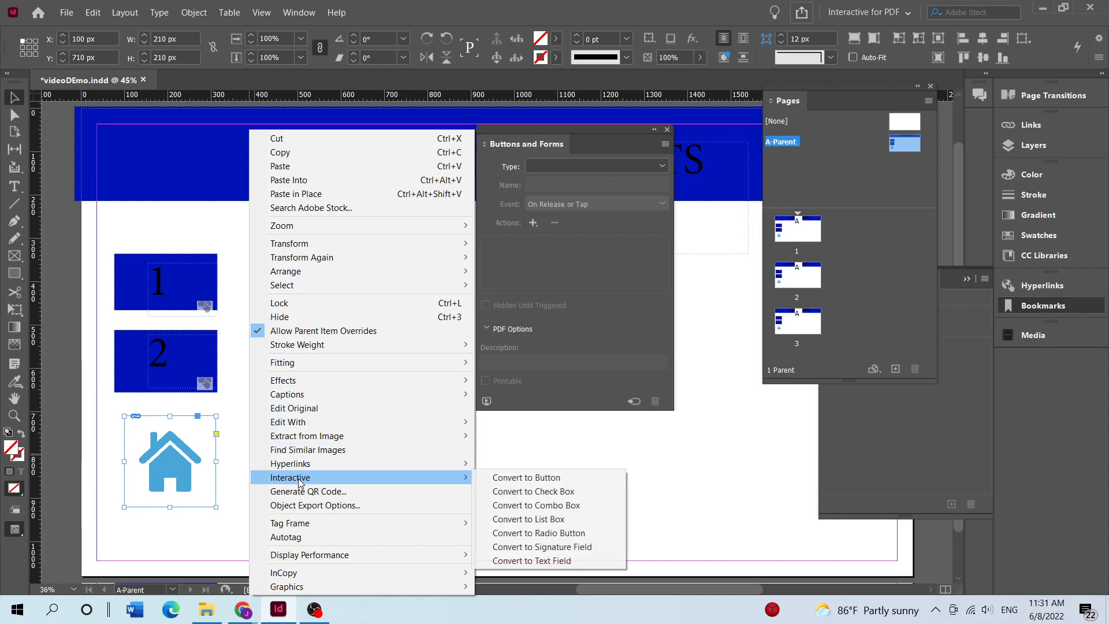
{"action": "left_click", "coordinate": [522, 479]}
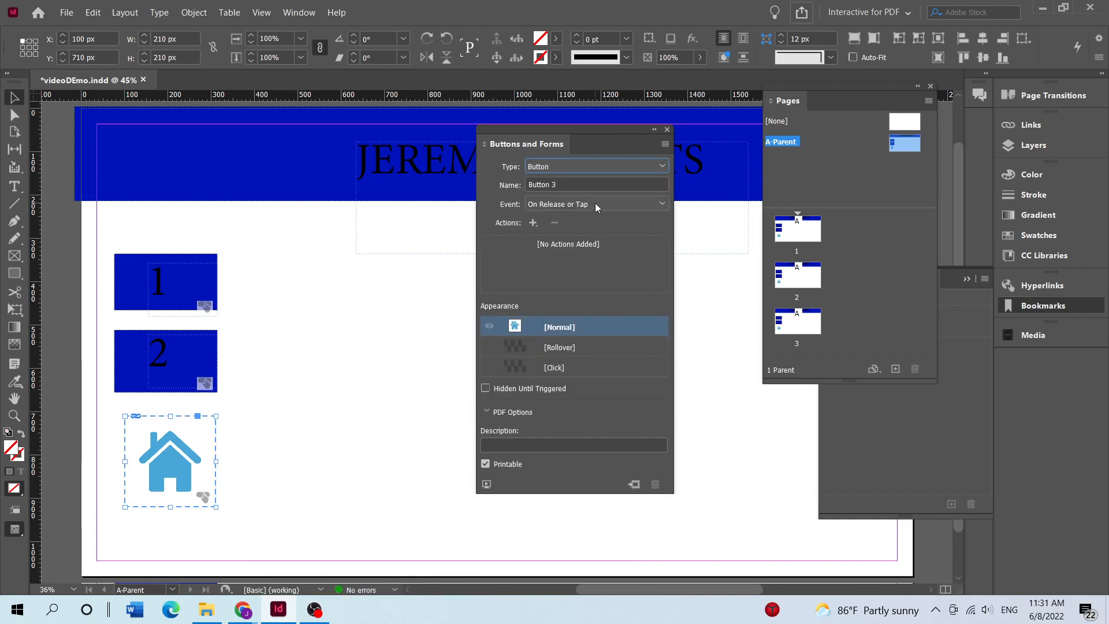
{"action": "left_click", "coordinate": [662, 203]}
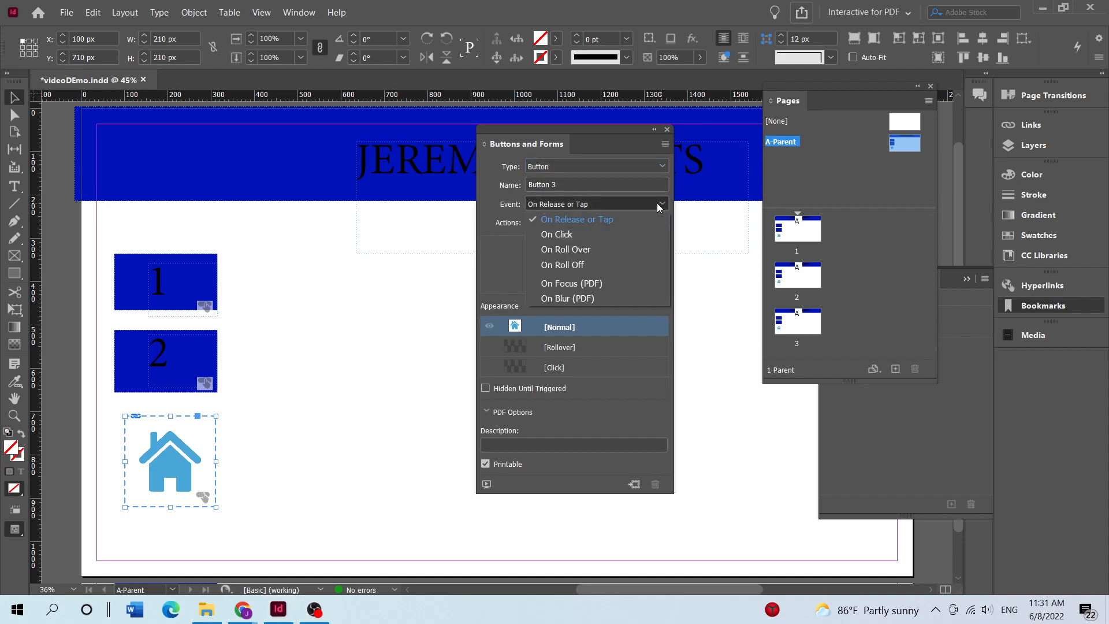
{"action": "left_click", "coordinate": [577, 235]}
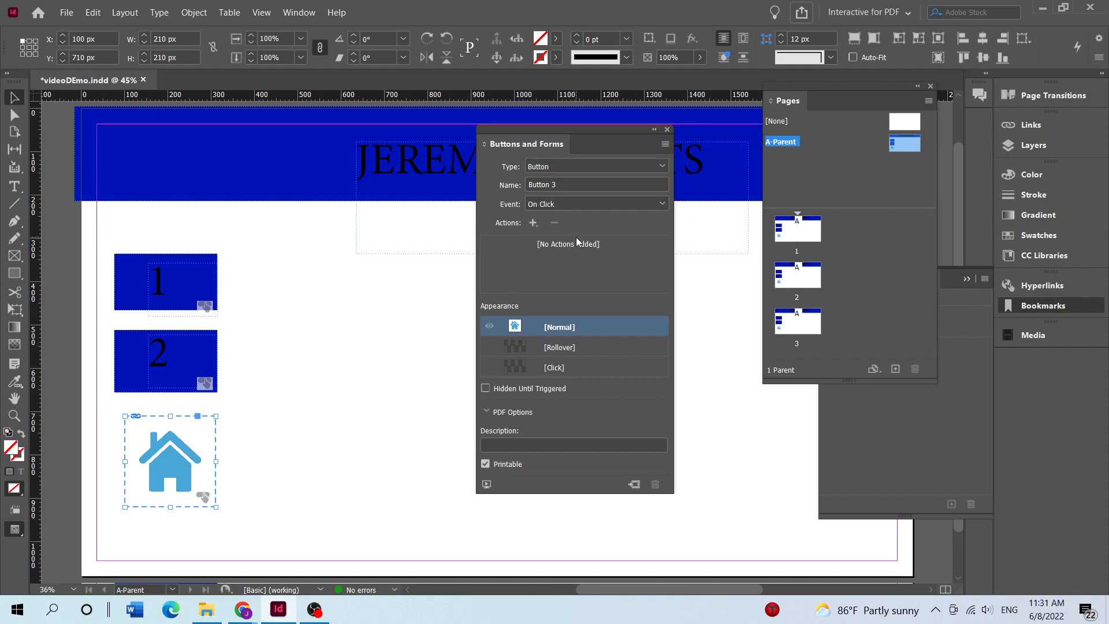
Step: Give the house button a Go To Destination action pointing to Home
{"action": "left_click", "coordinate": [532, 223]}
{"action": "left_click", "coordinate": [572, 223]}
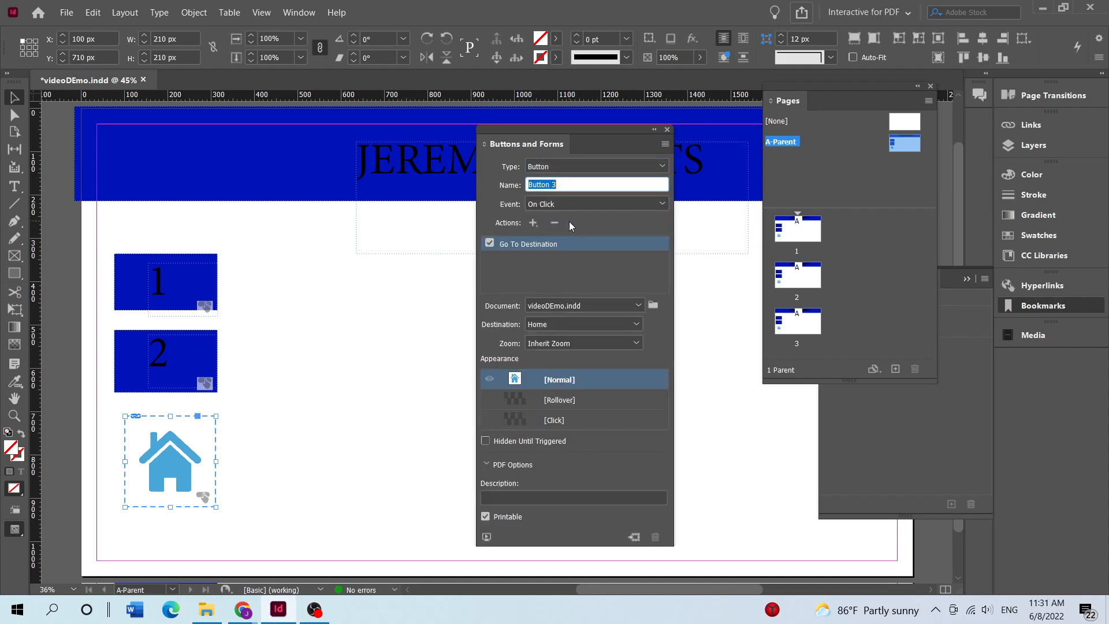
{"action": "left_click", "coordinate": [636, 324]}
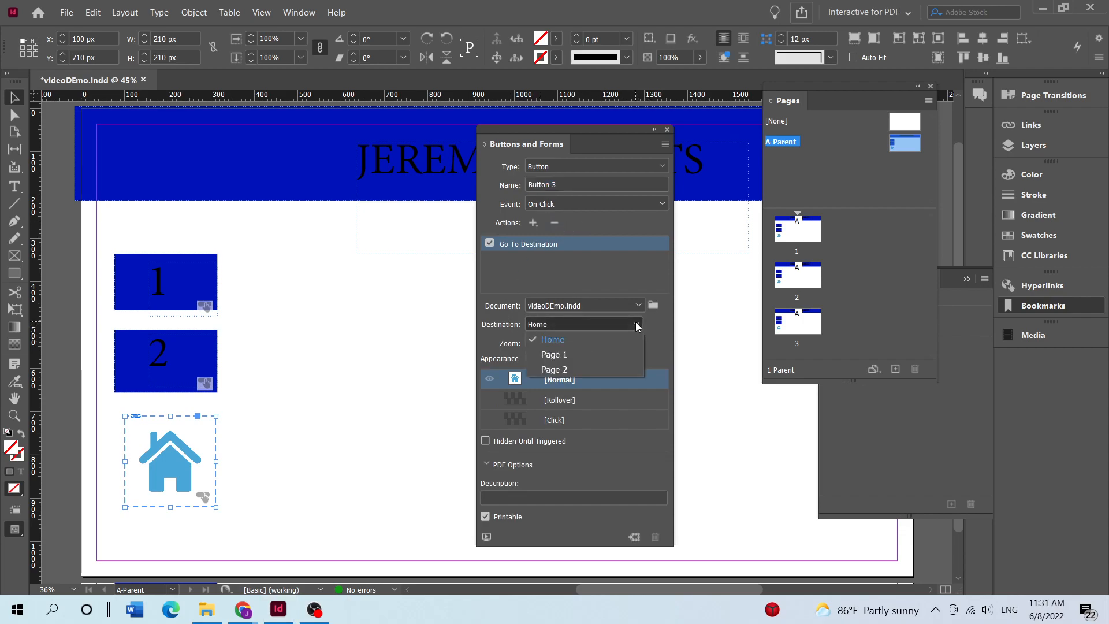
{"action": "left_click", "coordinate": [558, 341]}
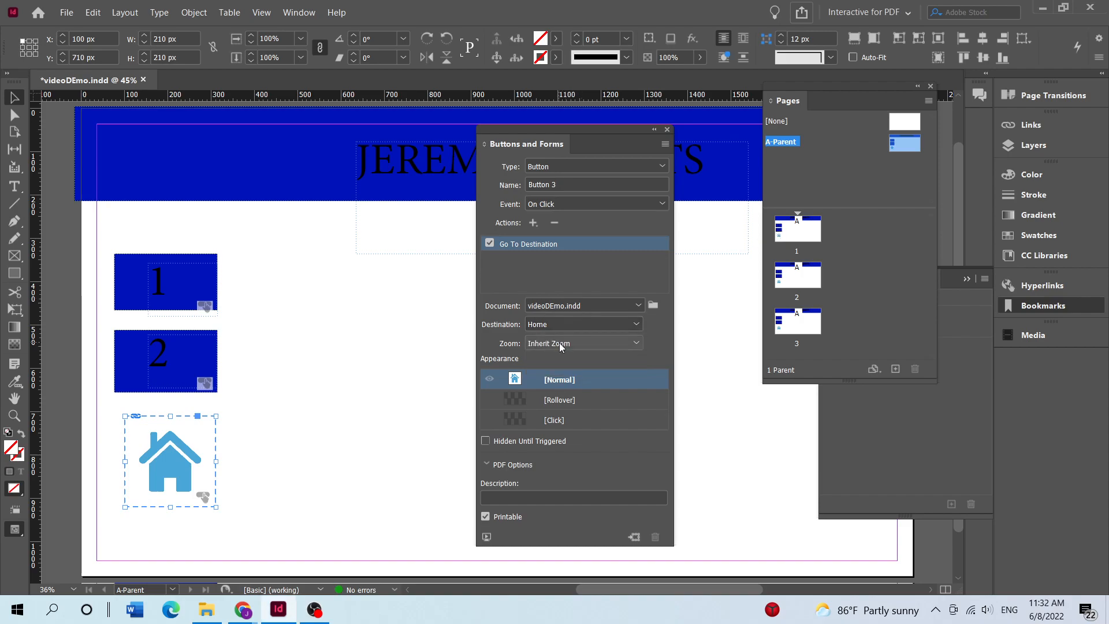
{"action": "left_click", "coordinate": [367, 511]}
{"action": "left_click_drag", "start_coordinate": [592, 136], "coordinate": [497, 240]}
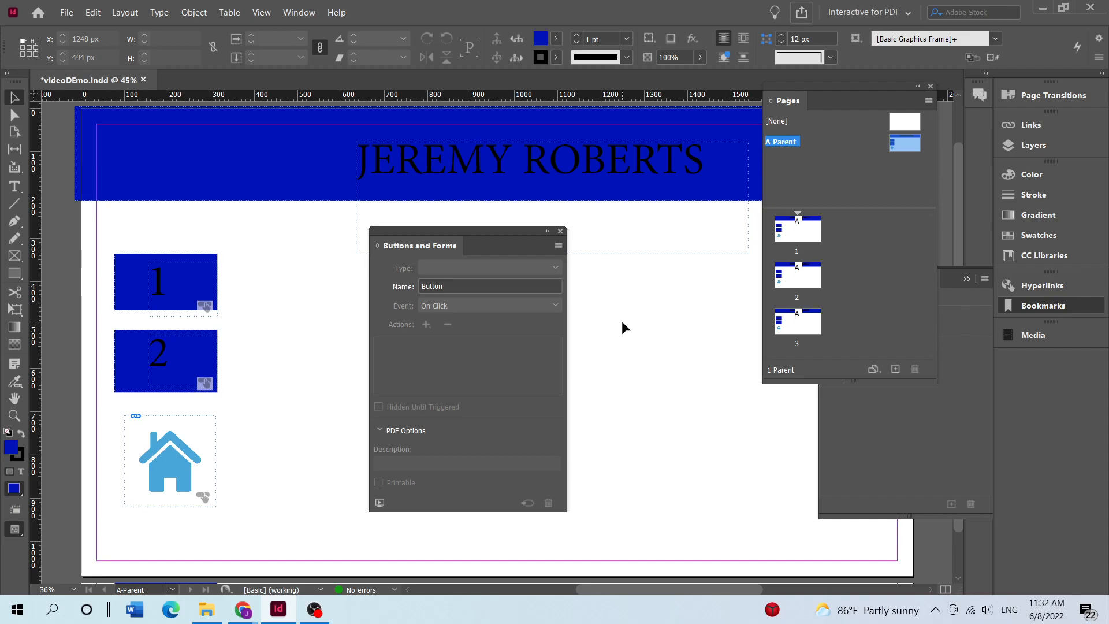
Step: Close Buttons and Forms, open page 1, and briefly check the Chrome demo
{"action": "left_click", "coordinate": [560, 231]}
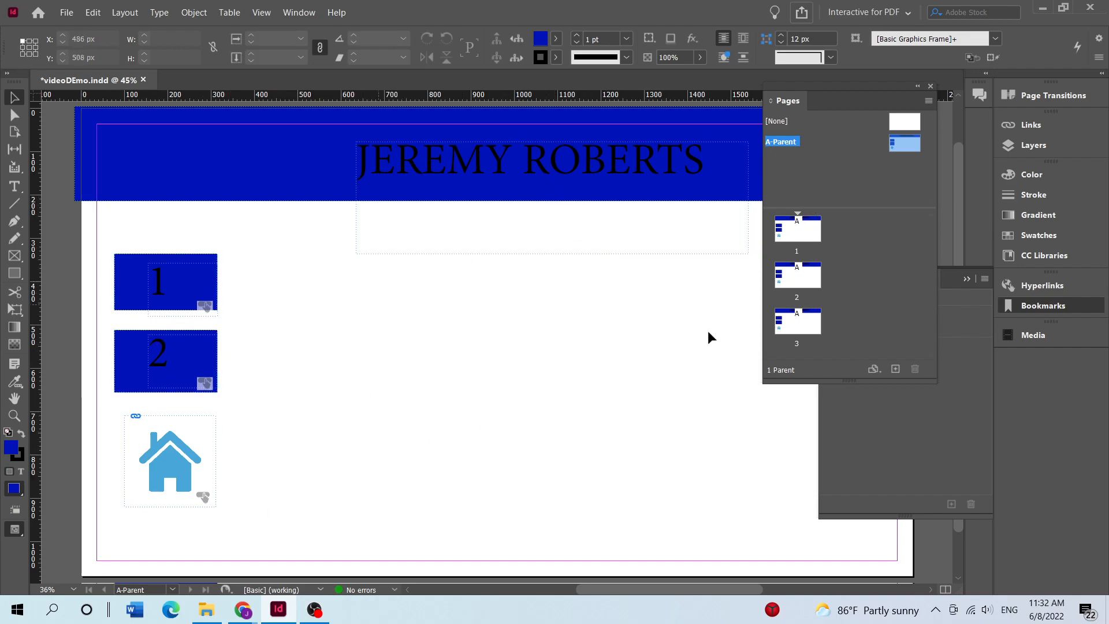
{"action": "double_click", "coordinate": [811, 238]}
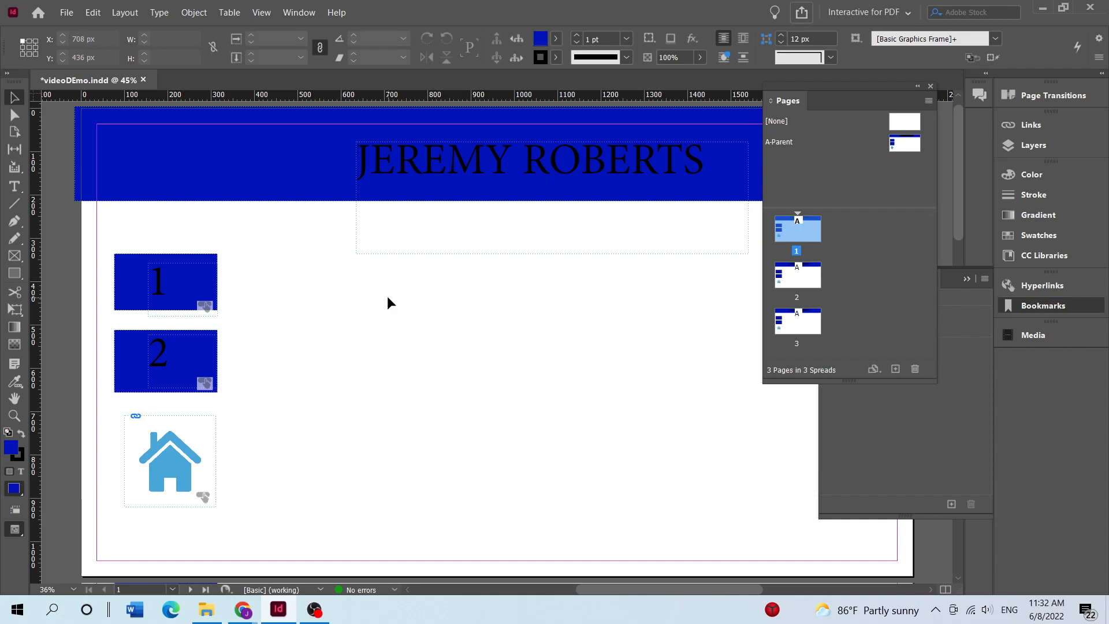
{"action": "left_click_drag", "start_coordinate": [1108, 191], "coordinate": [588, 146]}
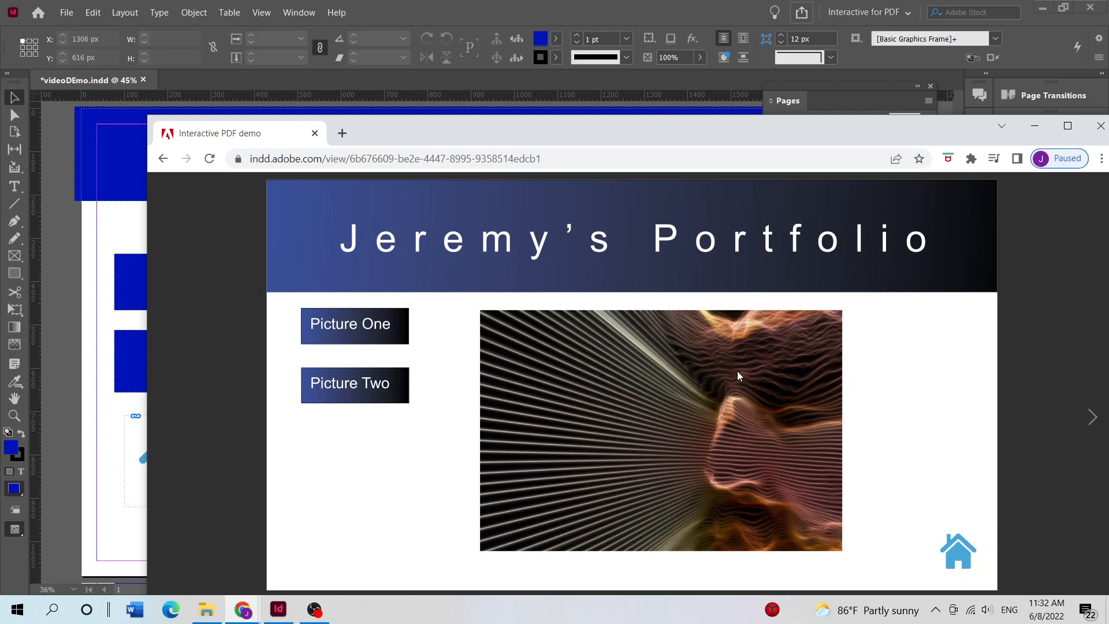
{"action": "left_click_drag", "start_coordinate": [501, 134], "coordinate": [1108, 162]}
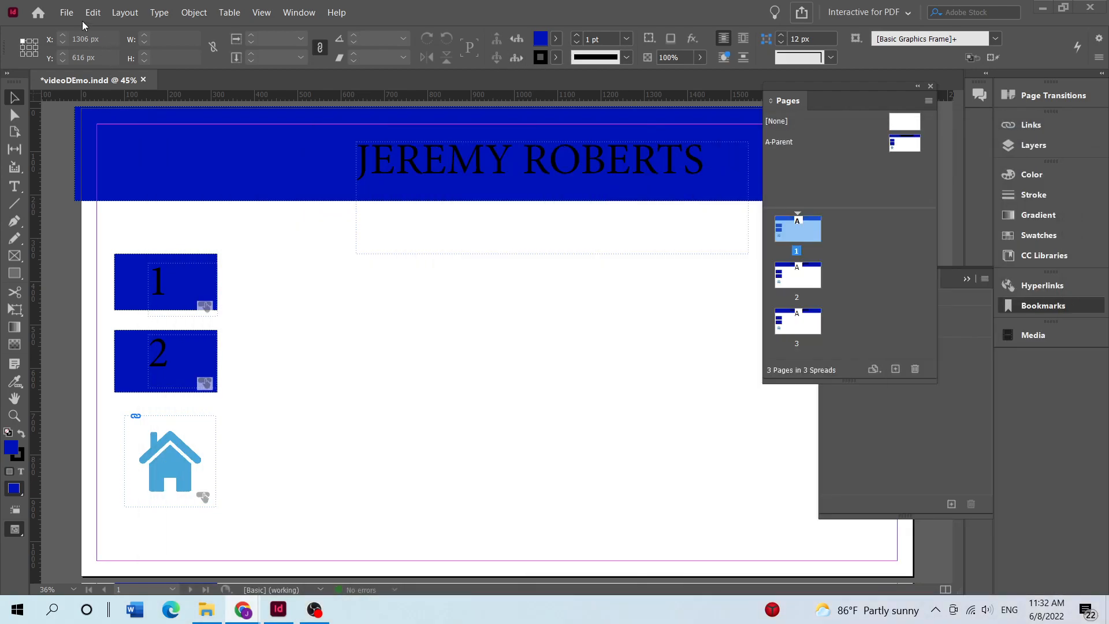
Step: Place the parallax image from JeremysSite/images in a 906 × 509.625 px frame on page 1
{"action": "left_click", "coordinate": [67, 12]}
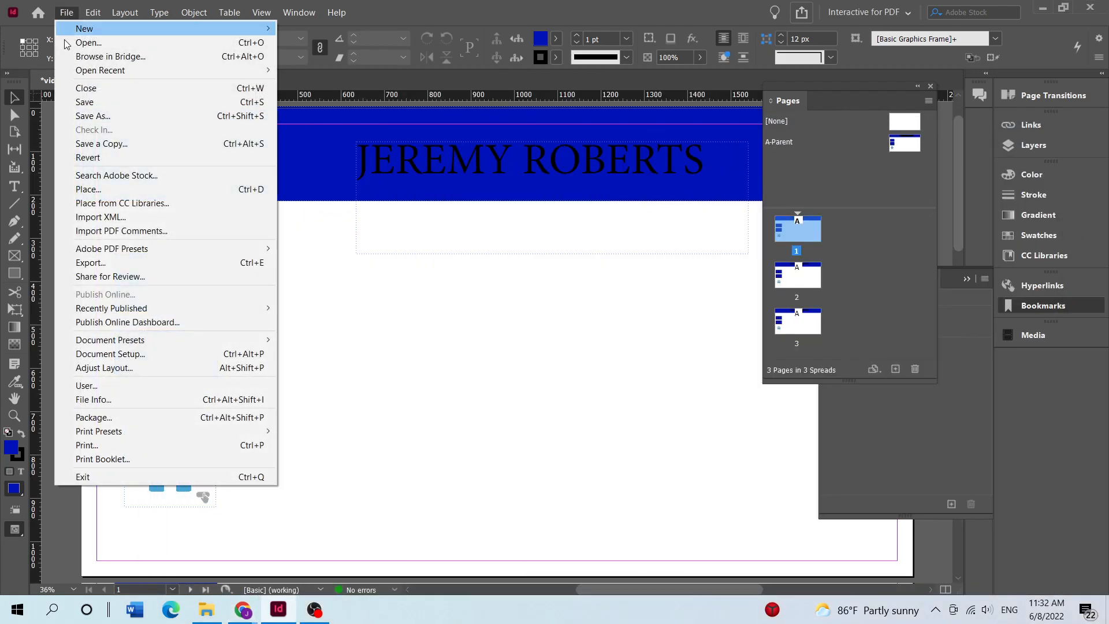
{"action": "left_click", "coordinate": [88, 189]}
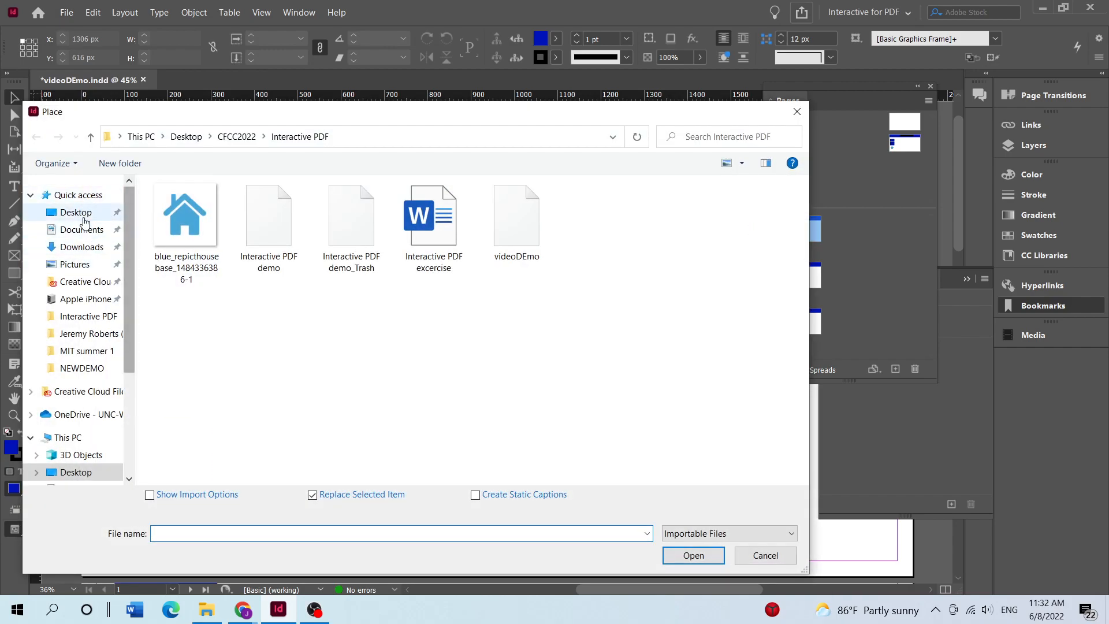
{"action": "left_click", "coordinate": [83, 214]}
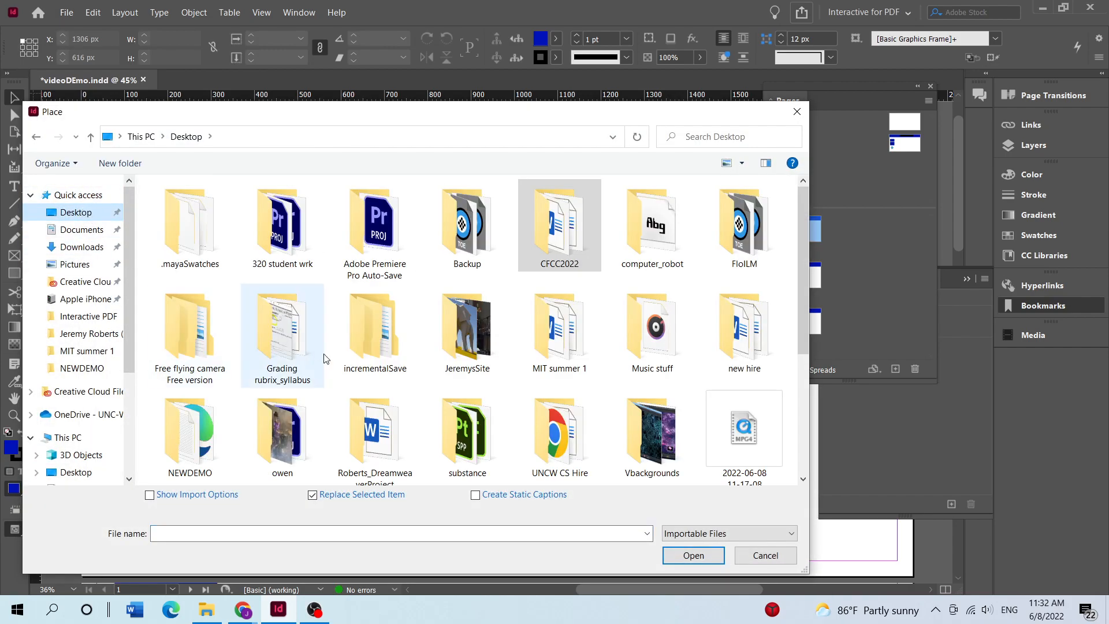
{"action": "scroll", "coordinate": [397, 418], "scroll_direction": "down", "scroll_amount": 2}
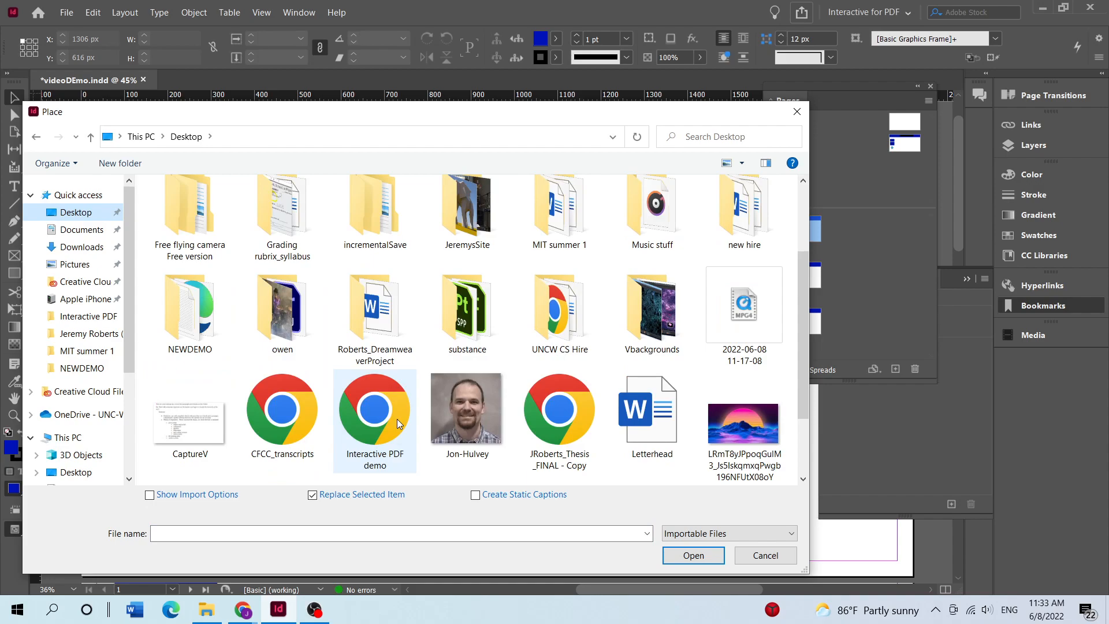
{"action": "scroll", "coordinate": [397, 418], "scroll_direction": "up", "scroll_amount": 2}
{"action": "double_click", "coordinate": [453, 327]}
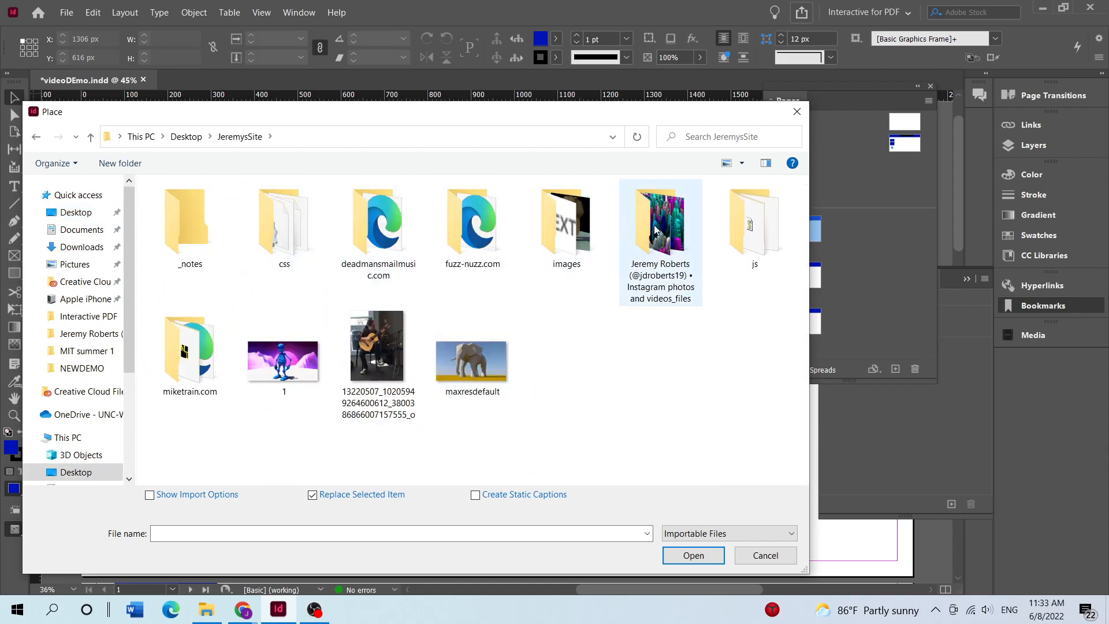
{"action": "left_click", "coordinate": [571, 234]}
{"action": "double_click", "coordinate": [570, 234]}
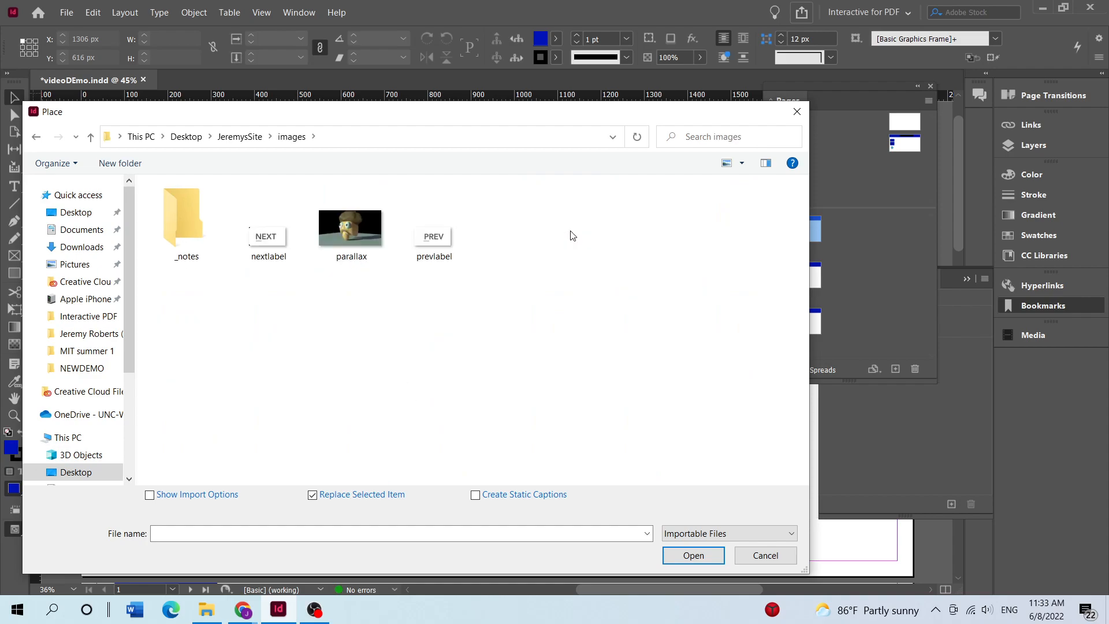
{"action": "left_click", "coordinate": [332, 249]}
{"action": "left_click", "coordinate": [693, 555]}
{"action": "left_click_drag", "start_coordinate": [349, 279], "coordinate": [735, 554]}
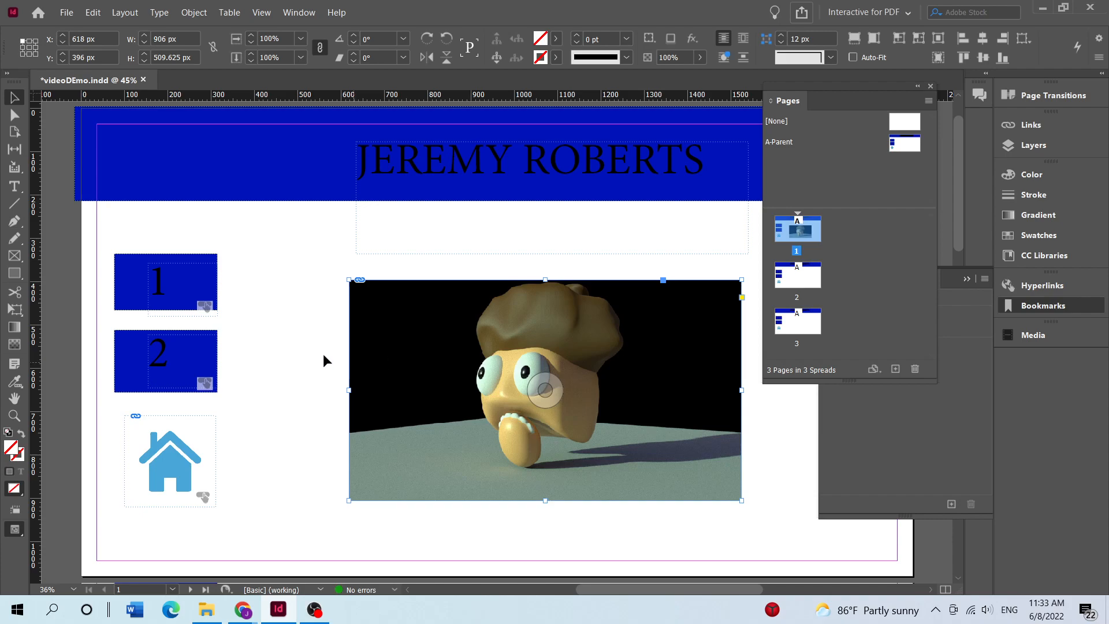
{"action": "double_click", "coordinate": [797, 276]}
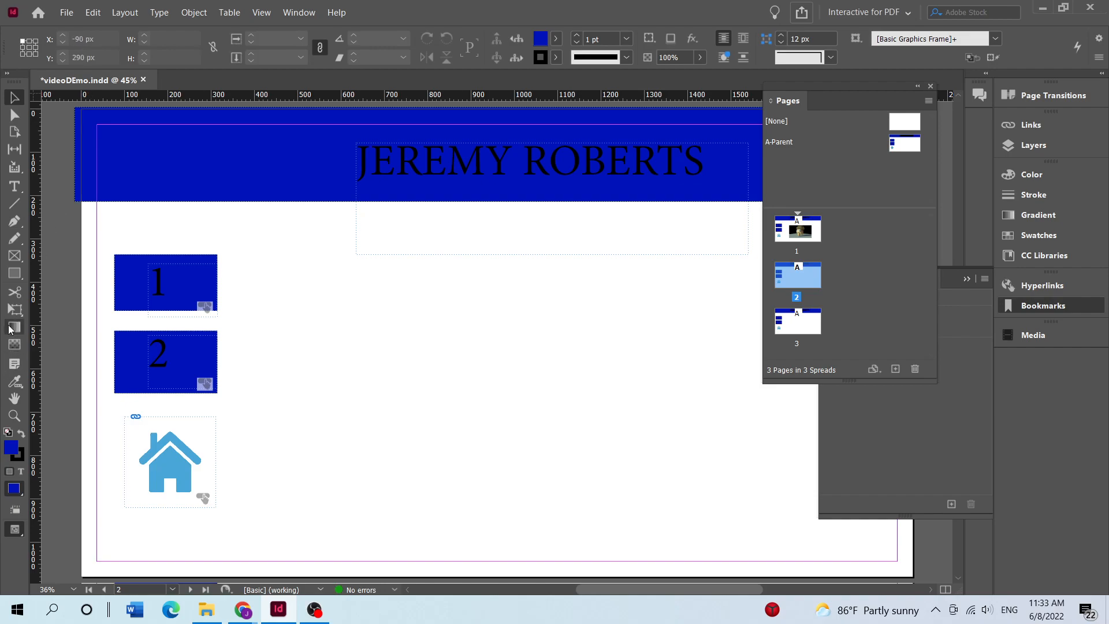
Step: Draw a large text frame on page 2 and paste Lorem ipsum placeholder text into it
{"action": "left_click", "coordinate": [15, 186]}
{"action": "left_click_drag", "start_coordinate": [313, 271], "coordinate": [807, 528]}
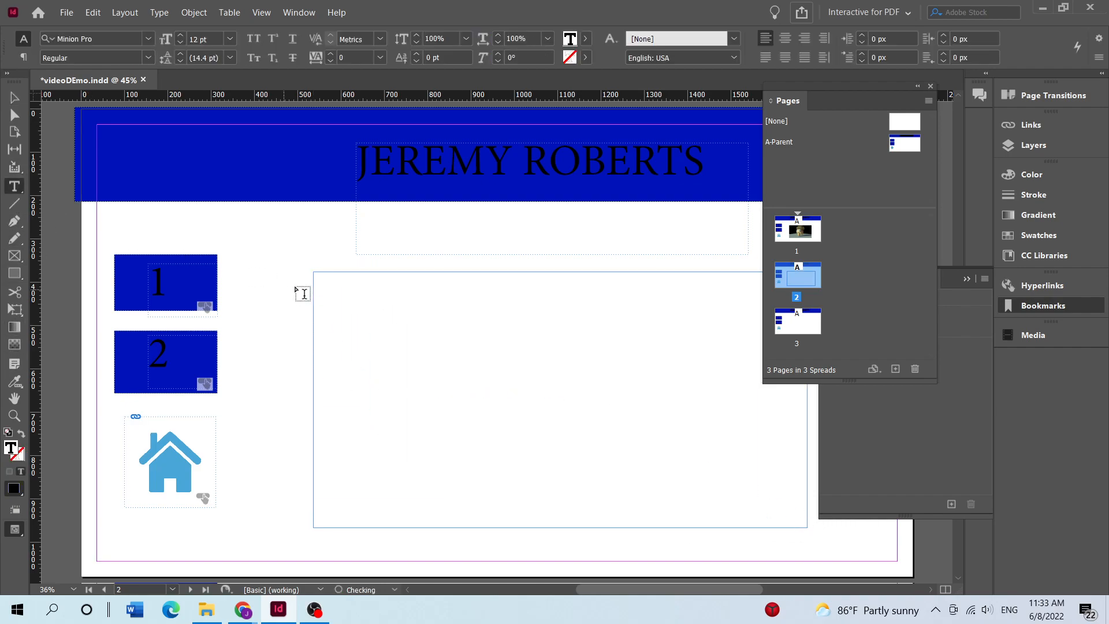
{"action": "key", "text": "alt+Tab"}
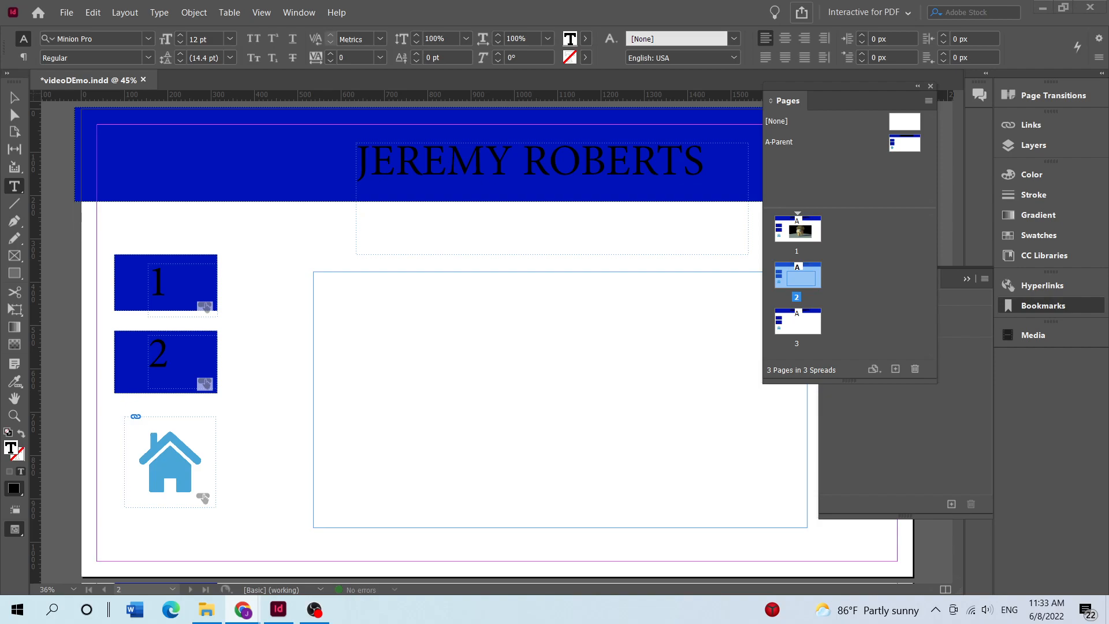
{"action": "key", "text": "ctrl+v"}
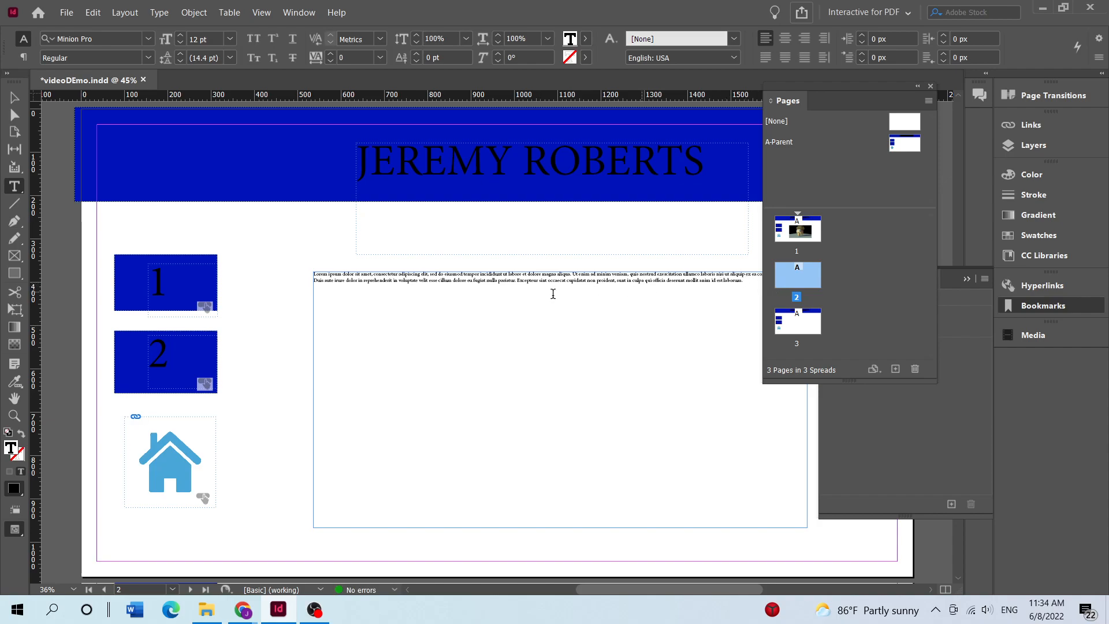
Step: Set the whole Lorem ipsum paragraph to 40 pt
{"action": "left_click_drag", "start_coordinate": [744, 281], "coordinate": [548, 280]}
{"action": "left_click", "coordinate": [551, 281]}
{"action": "left_click_drag", "start_coordinate": [753, 279], "coordinate": [304, 271]}
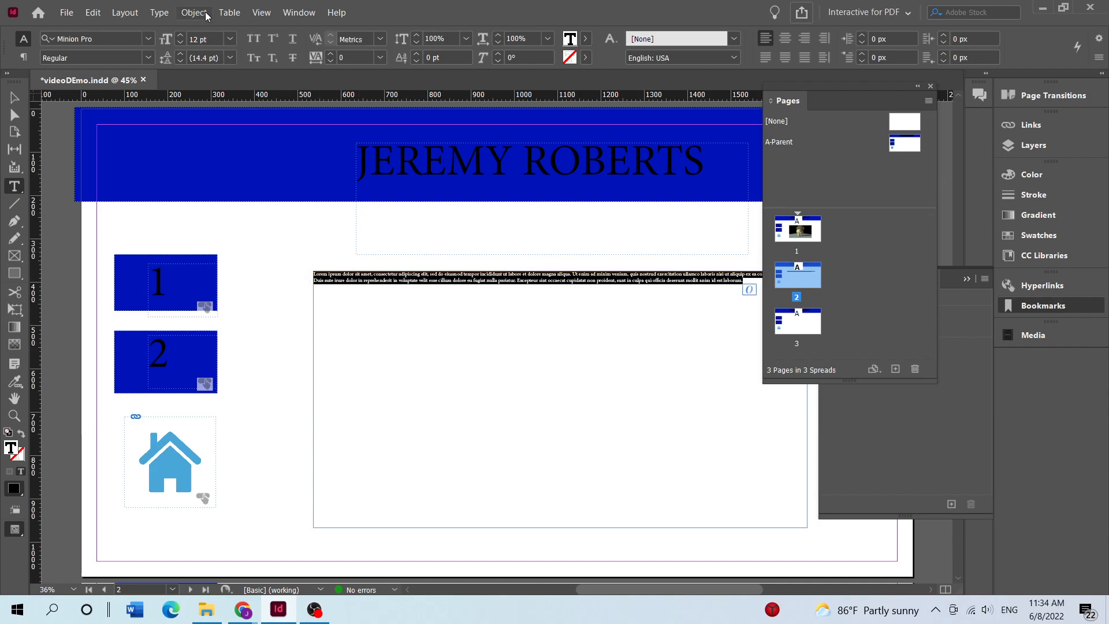
{"action": "left_click", "coordinate": [198, 39]}
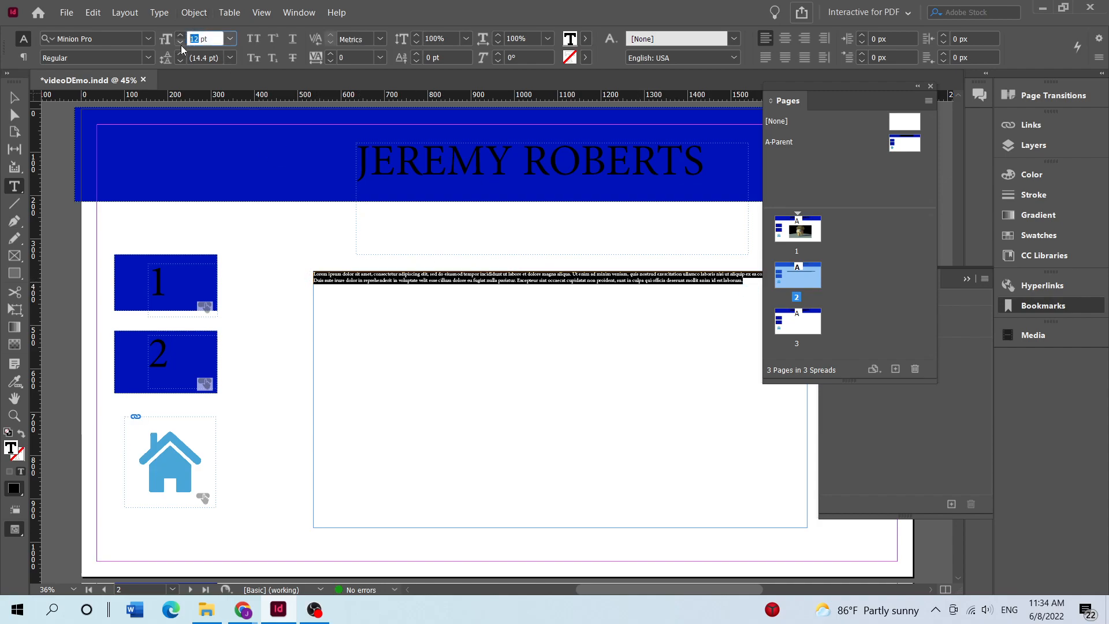
{"action": "type", "text": "40"}
{"action": "key", "text": "Return"}
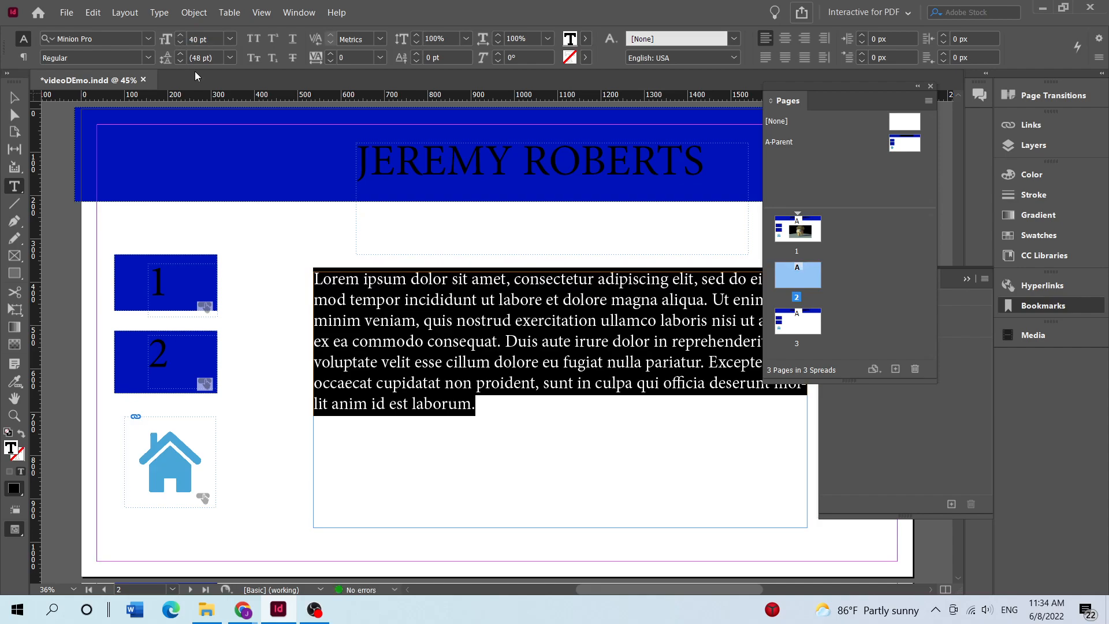
{"action": "left_click", "coordinate": [303, 522]}
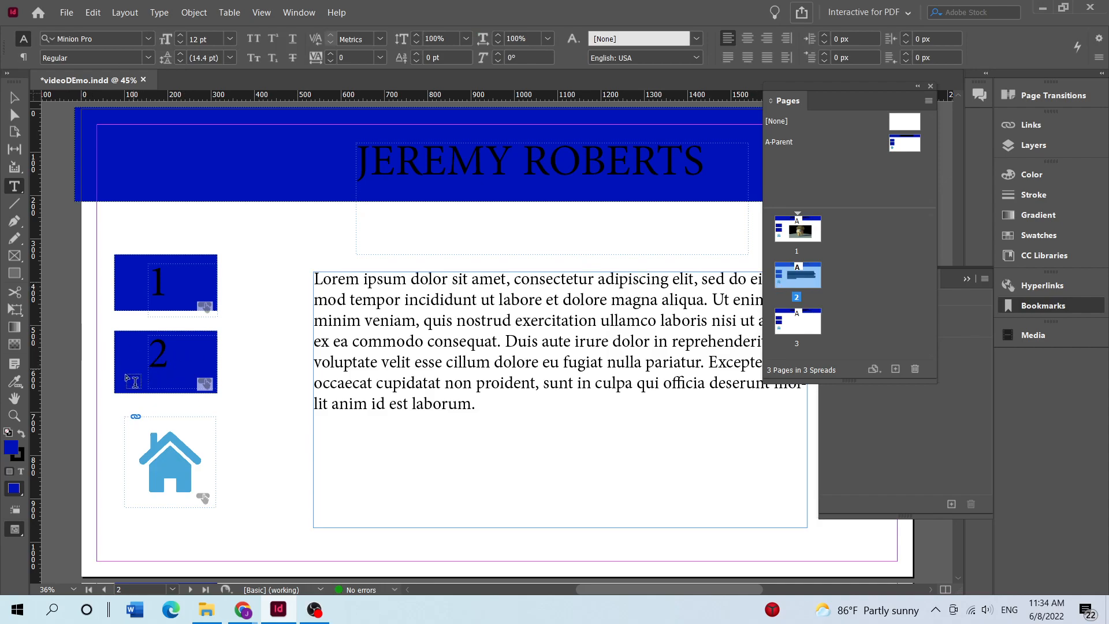
{"action": "double_click", "coordinate": [818, 326]}
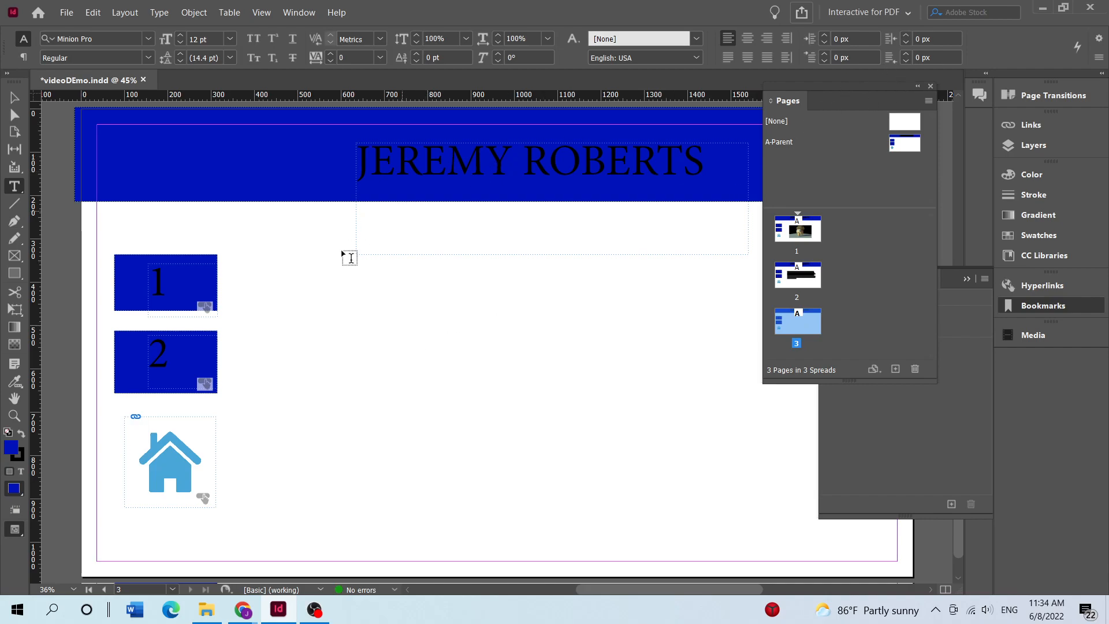
Step: Place the image '1' from JeremysSite in a frame on page 3, then open A-Parent
{"action": "left_click", "coordinate": [68, 14]}
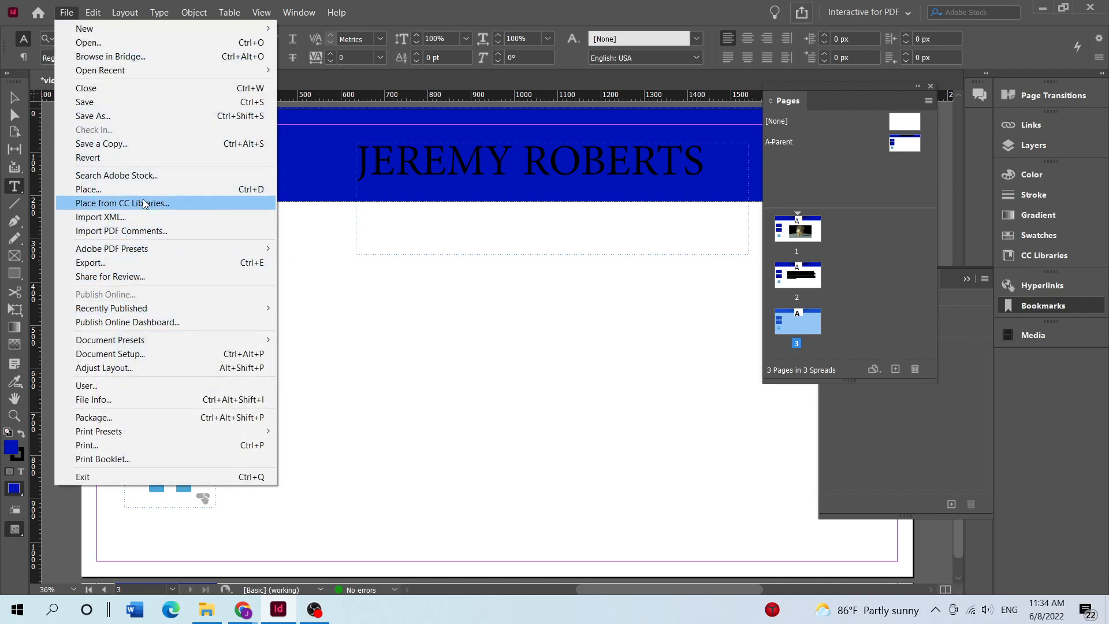
{"action": "left_click", "coordinate": [119, 189]}
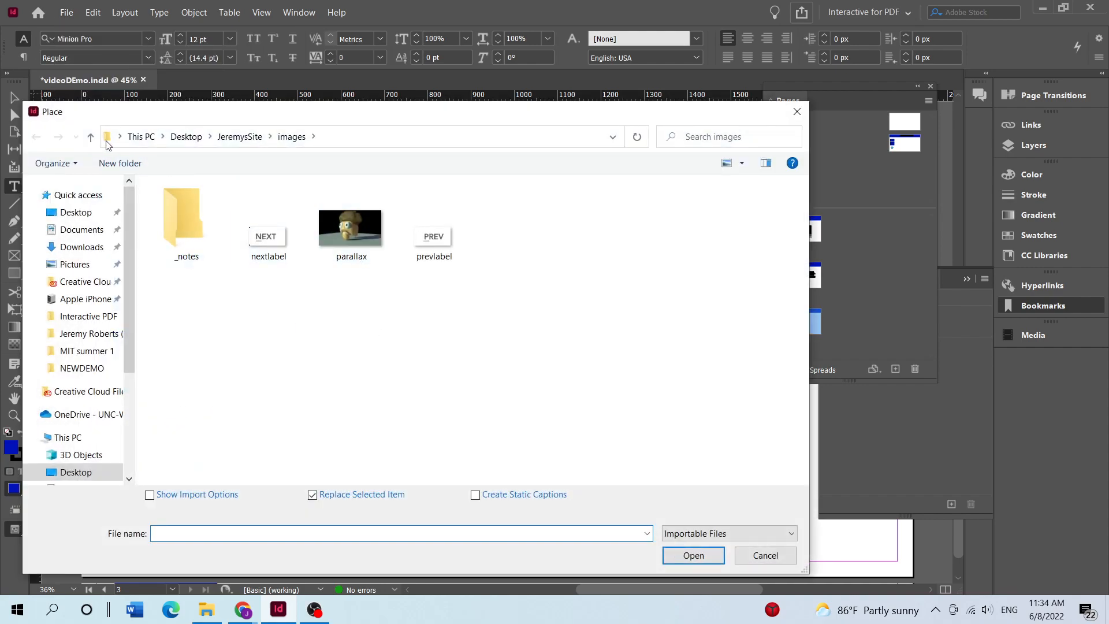
{"action": "left_click", "coordinate": [90, 137]}
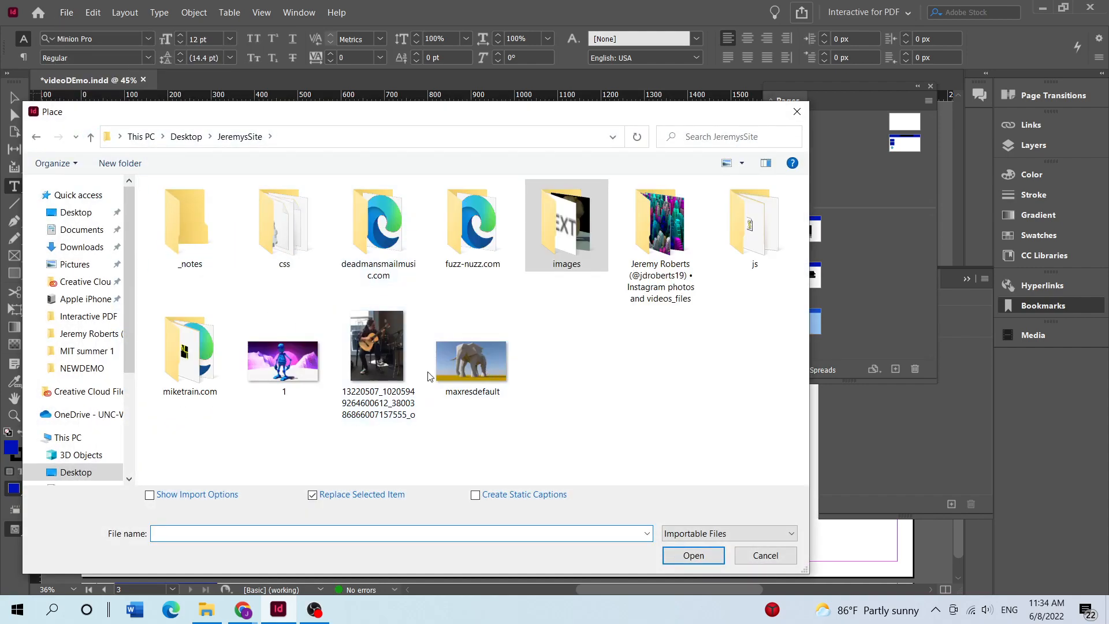
{"action": "left_click", "coordinate": [465, 363]}
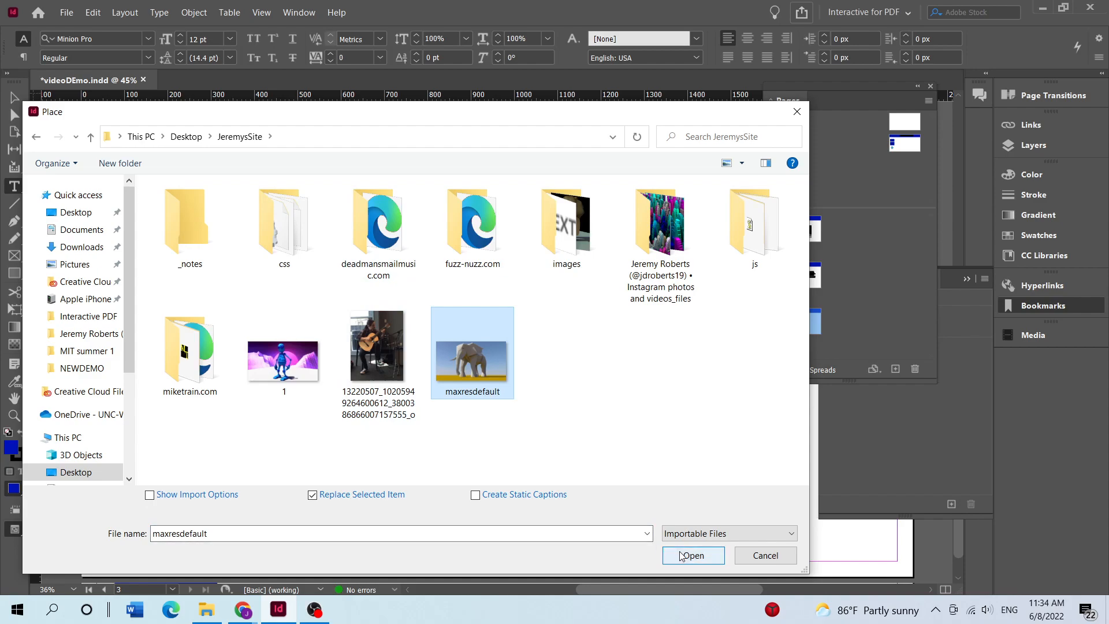
{"action": "left_click", "coordinate": [295, 367]}
{"action": "left_click", "coordinate": [692, 555]}
{"action": "left_click_drag", "start_coordinate": [299, 289], "coordinate": [749, 512]}
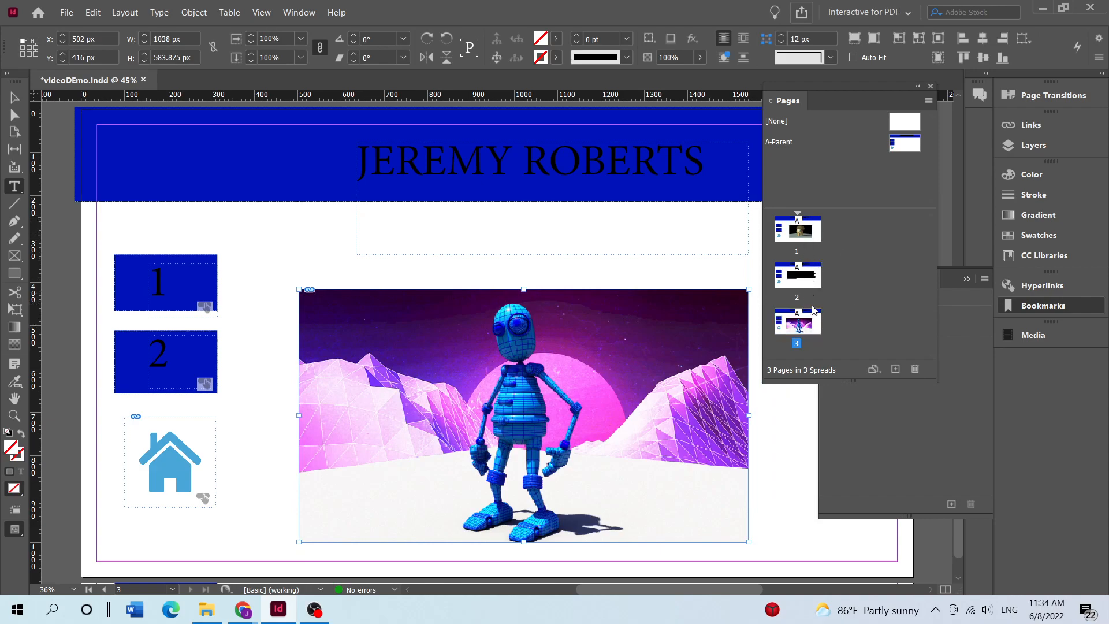
{"action": "double_click", "coordinate": [812, 144]}
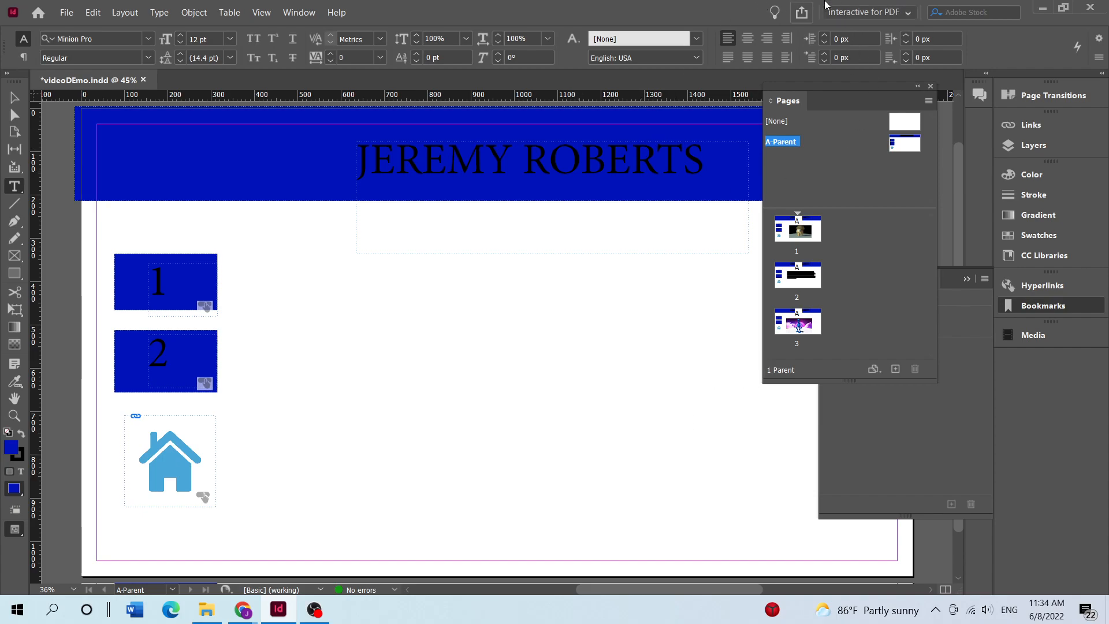
{"action": "left_click", "coordinate": [802, 12]}
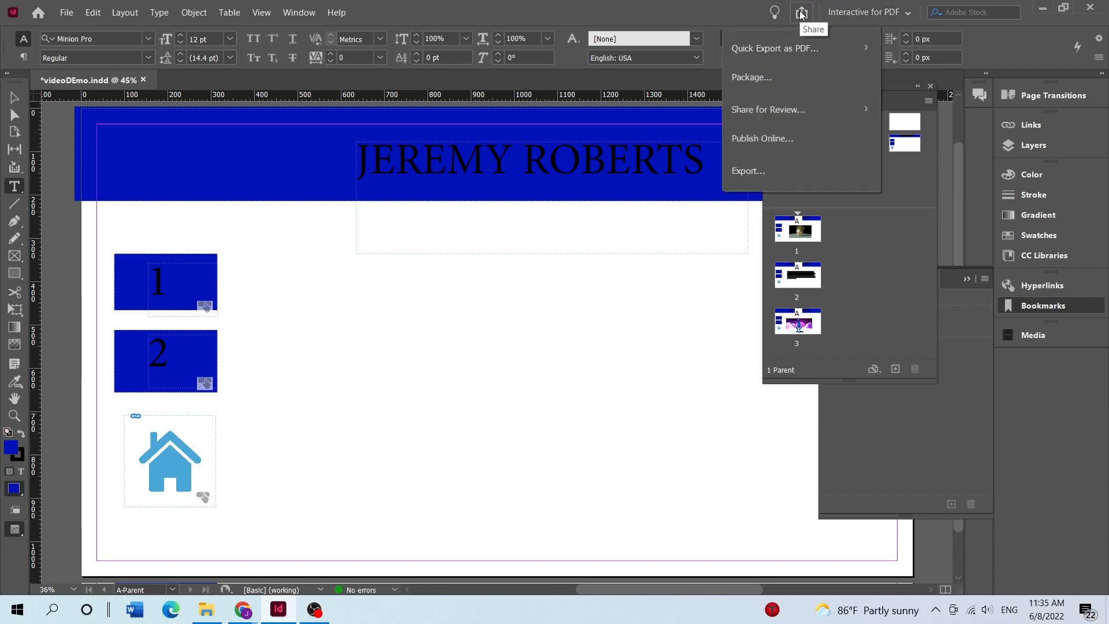
{"action": "left_click", "coordinate": [577, 364]}
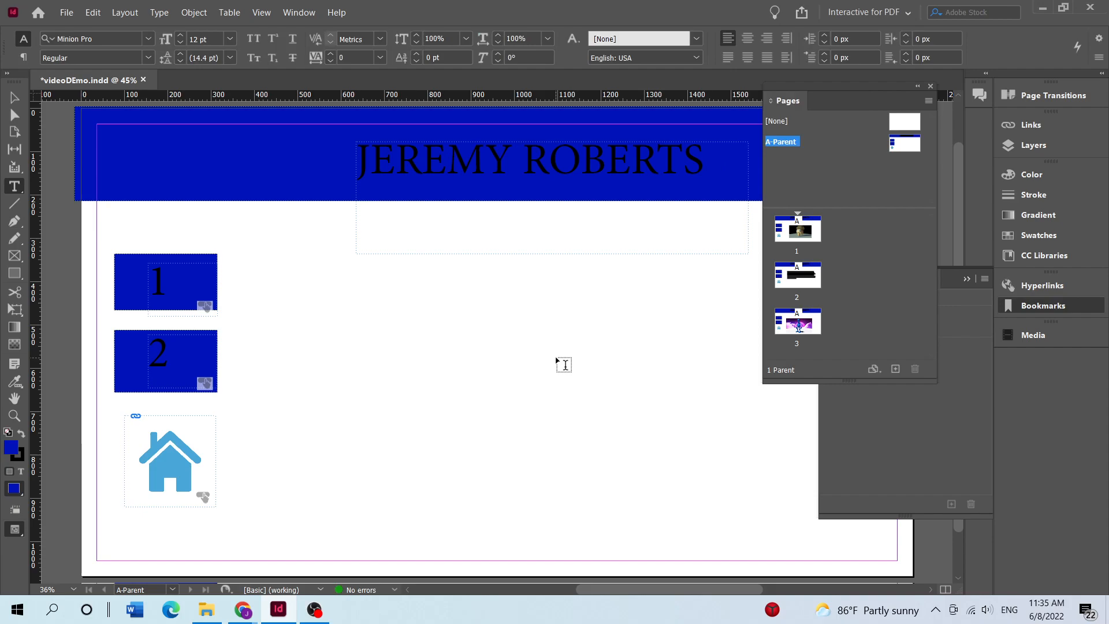
{"action": "left_click", "coordinate": [65, 13]}
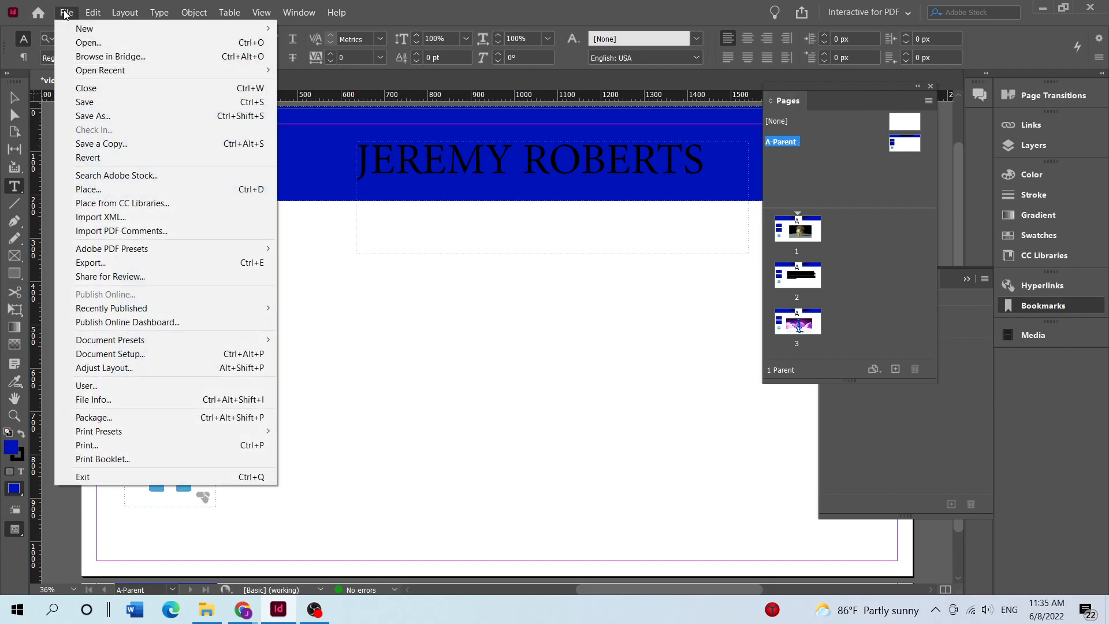
{"action": "left_click", "coordinate": [87, 264]}
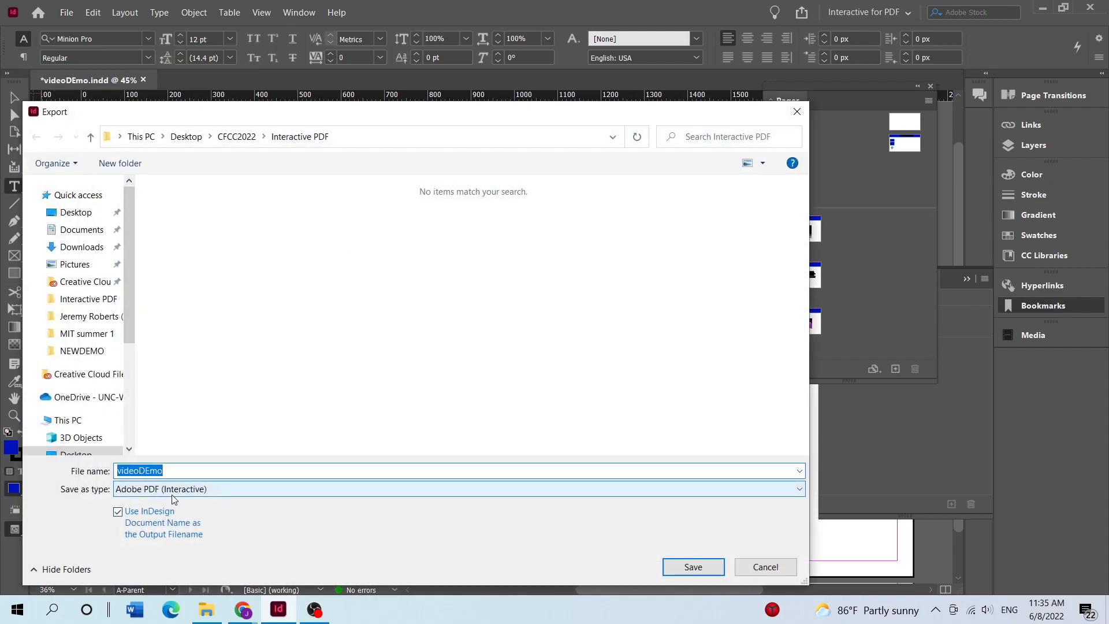
{"action": "left_click", "coordinate": [347, 486]}
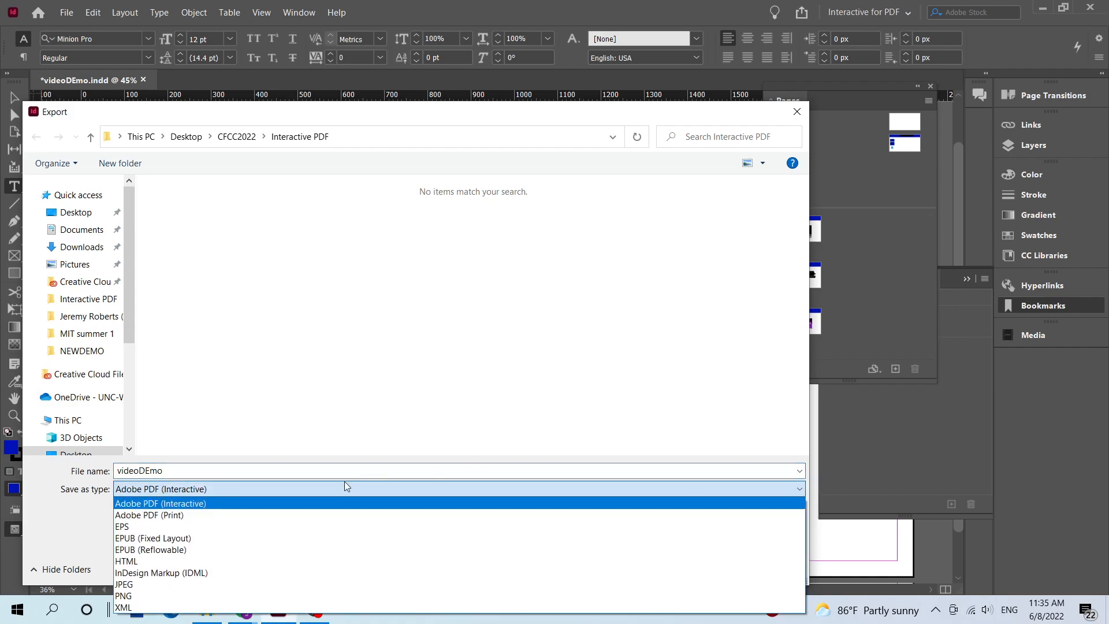
{"action": "left_click", "coordinate": [152, 504]}
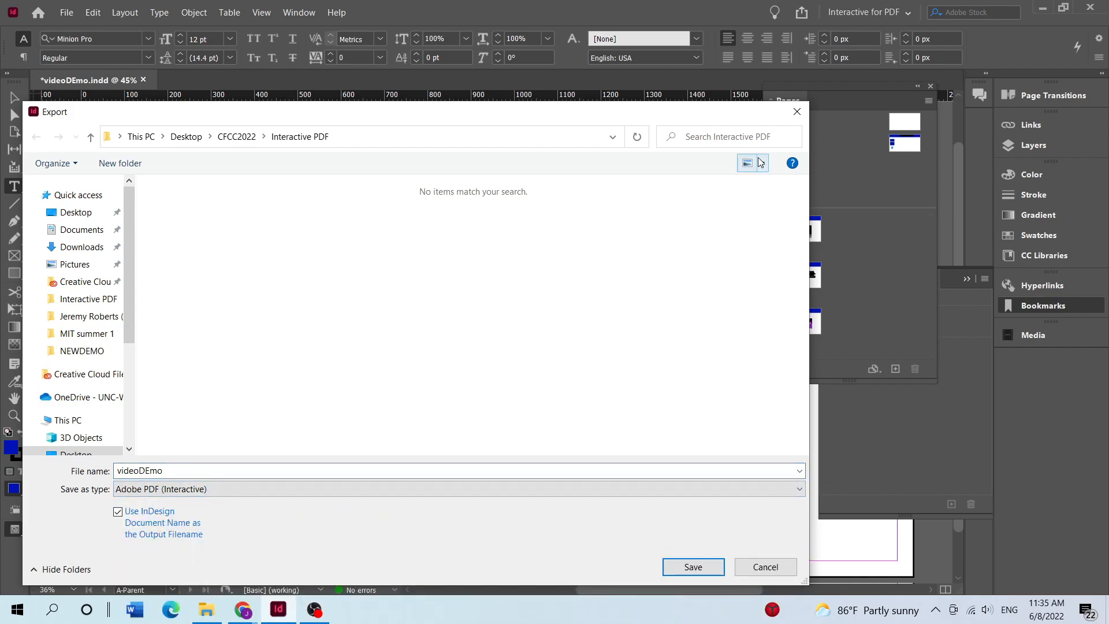
{"action": "left_click", "coordinate": [793, 111]}
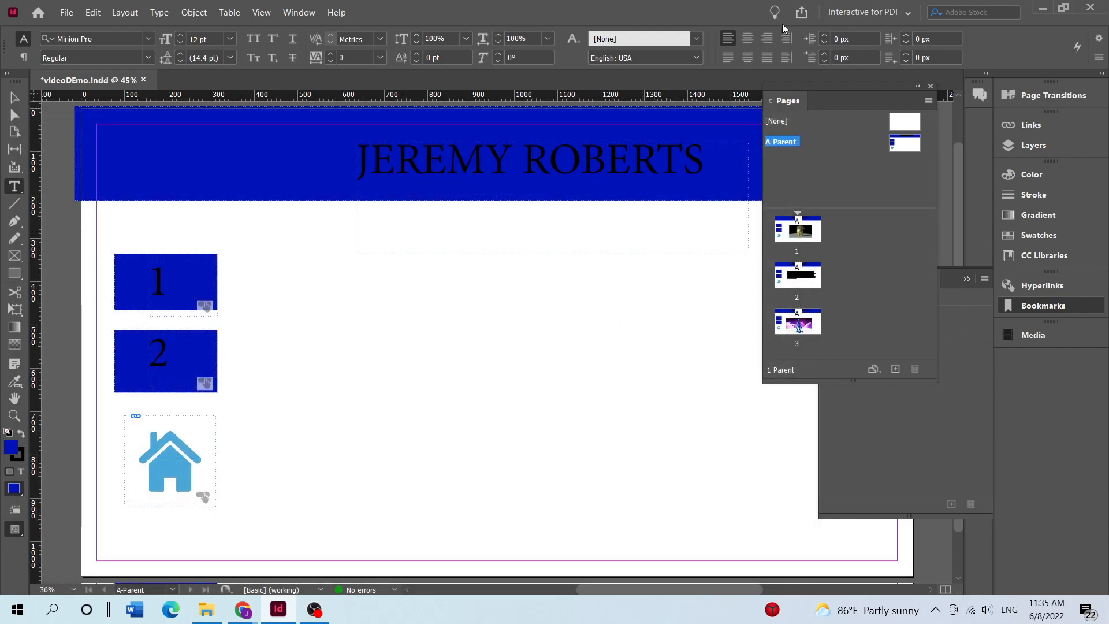
Step: Save the videoDEmo document
{"action": "left_click", "coordinate": [802, 13]}
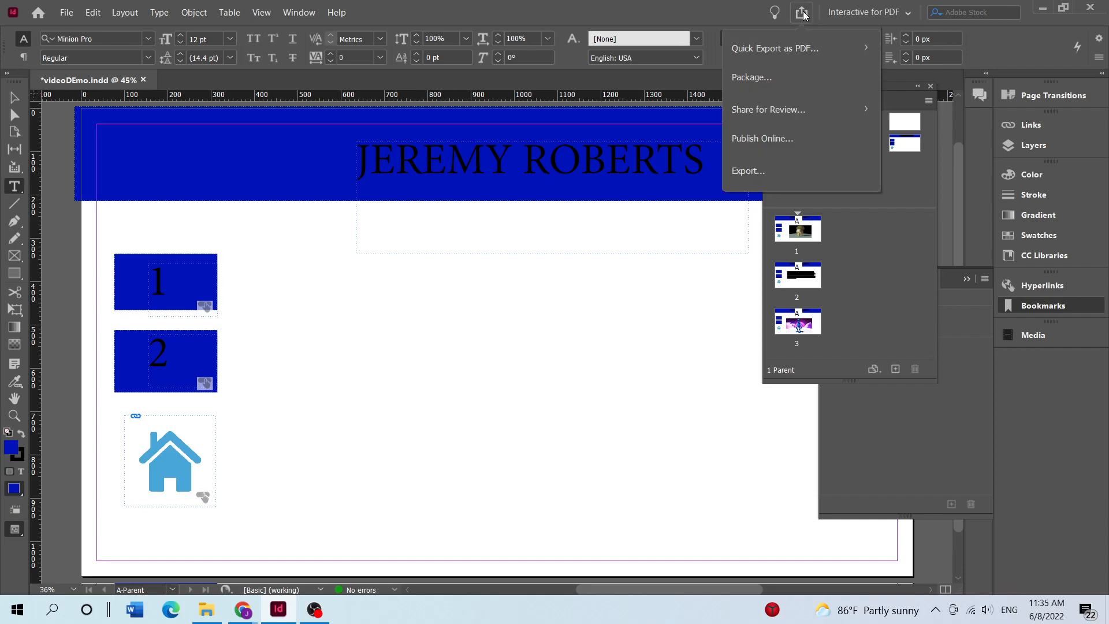
{"action": "left_click", "coordinate": [758, 138]}
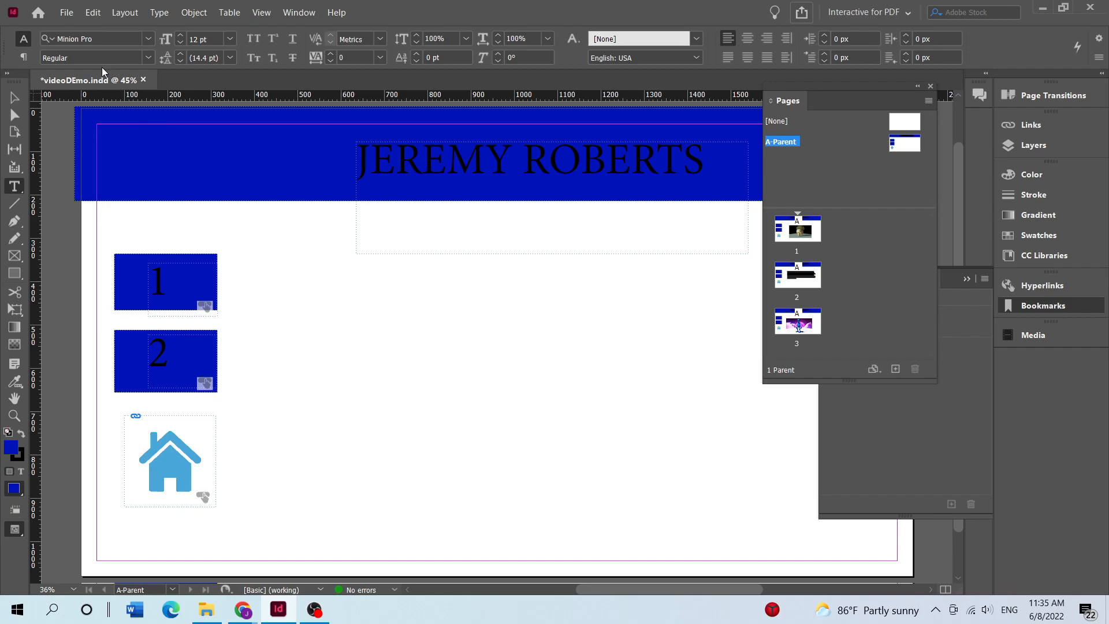
{"action": "left_click", "coordinate": [67, 17]}
{"action": "left_click", "coordinate": [85, 101]}
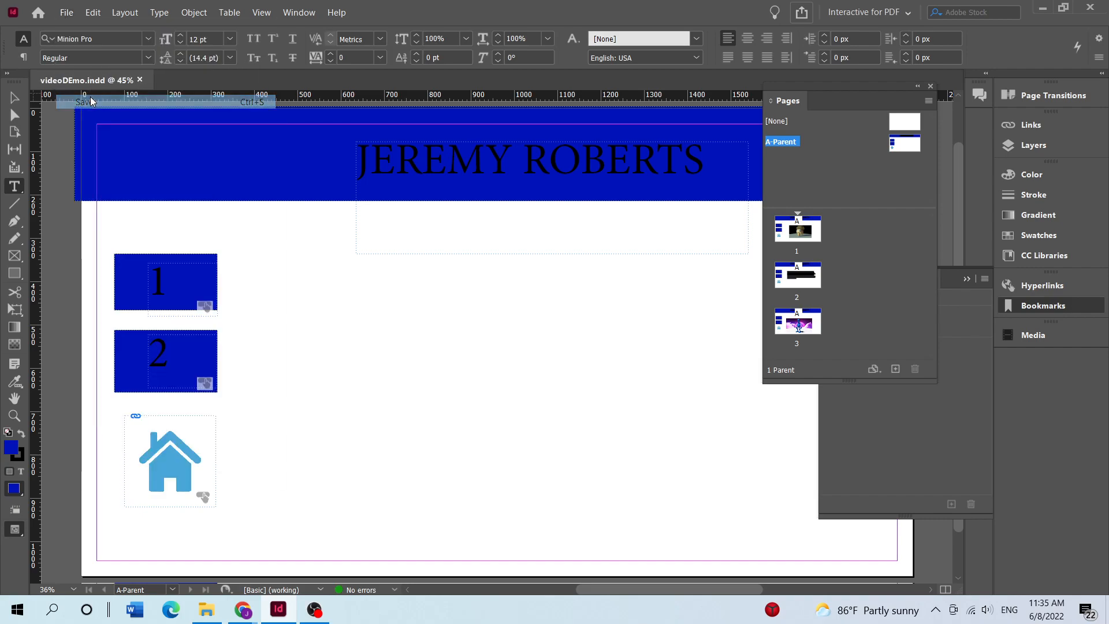
Step: Publish videoDEmo online, copy its indd.adobe.com link, and switch to Chrome
{"action": "left_click", "coordinate": [803, 22]}
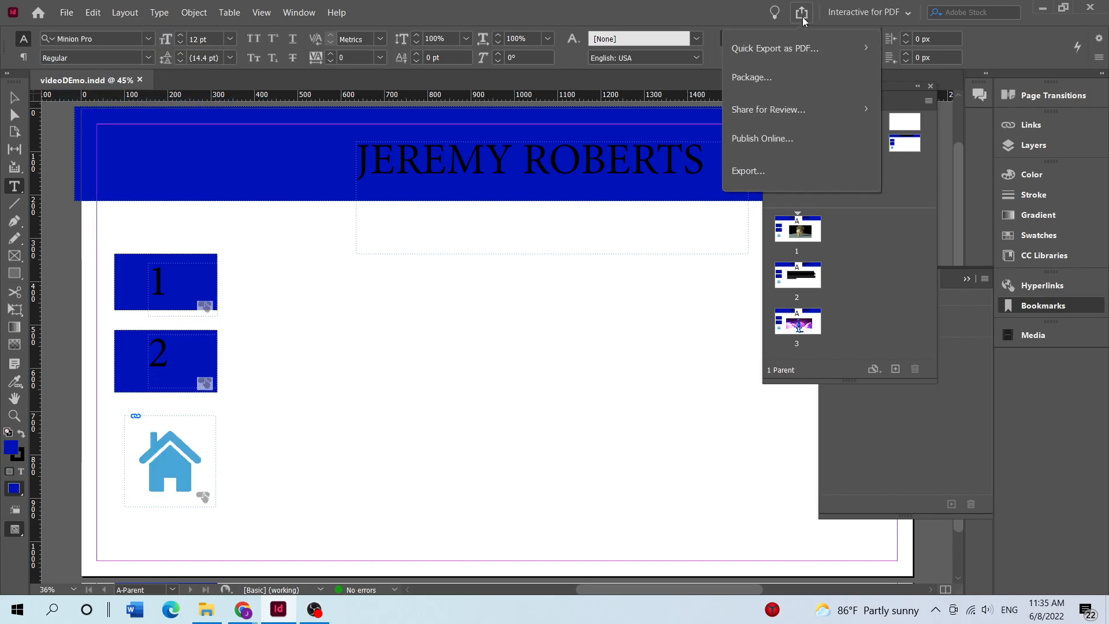
{"action": "left_click", "coordinate": [769, 136]}
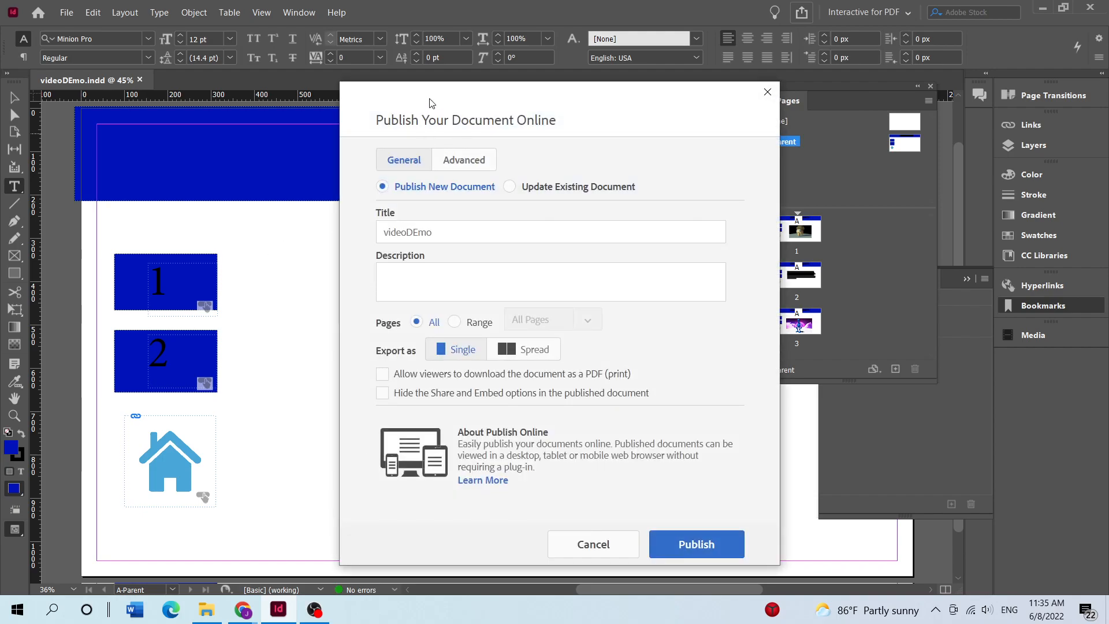
{"action": "left_click_drag", "start_coordinate": [429, 102], "coordinate": [311, 82]}
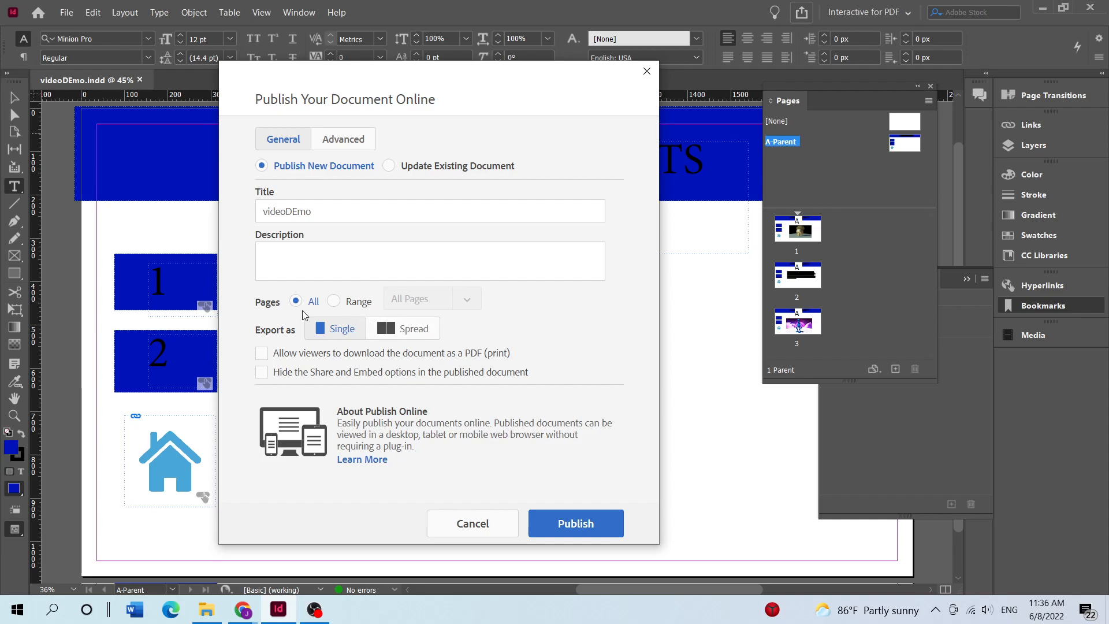
{"action": "left_click", "coordinate": [603, 534]}
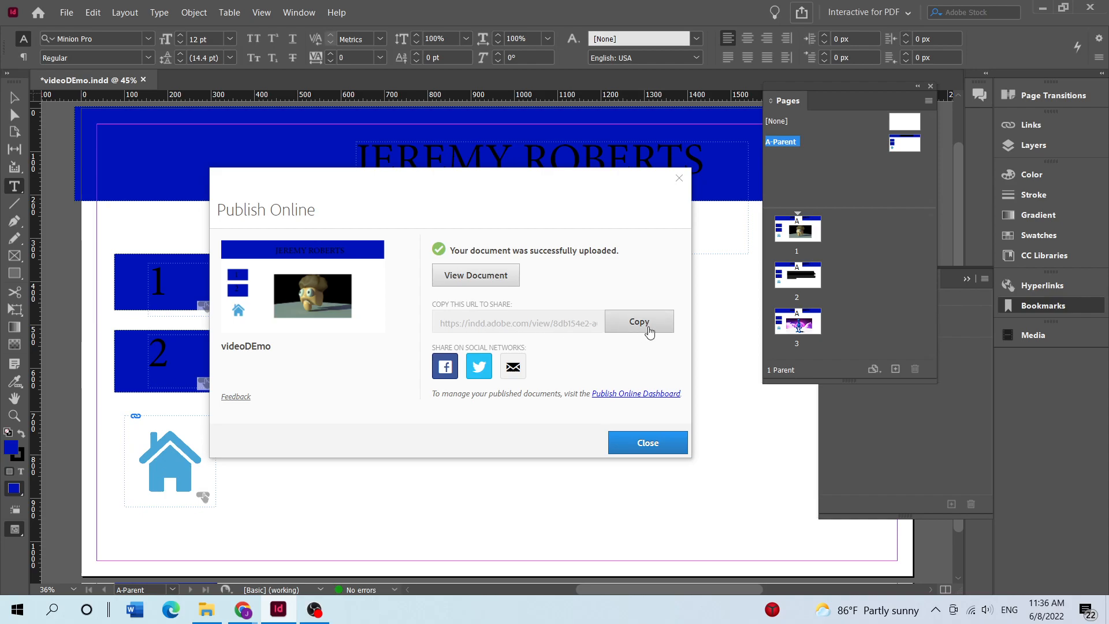
{"action": "left_click", "coordinate": [645, 328]}
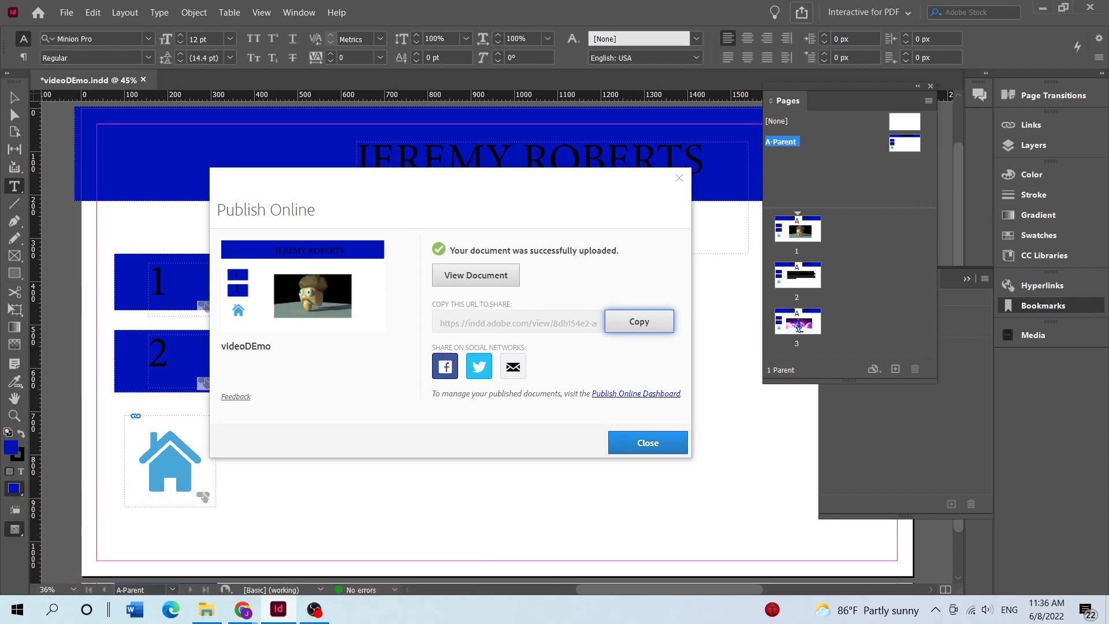
{"action": "left_click", "coordinate": [242, 610]}
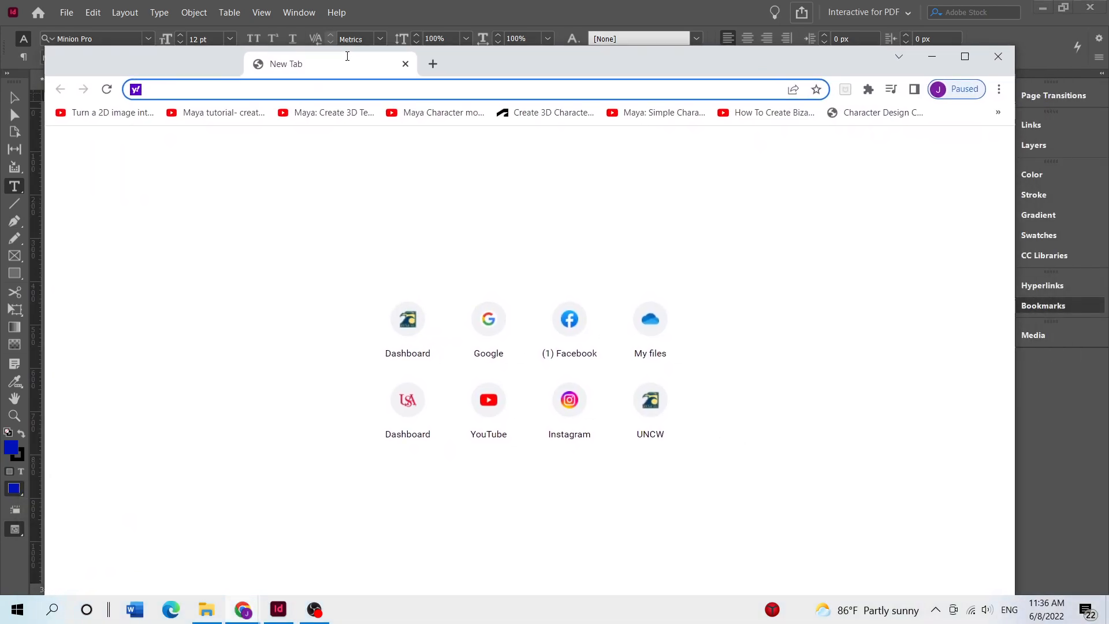
Step: Maximize Chrome and load the copied videoDEmo share link
{"action": "left_click", "coordinate": [973, 34]}
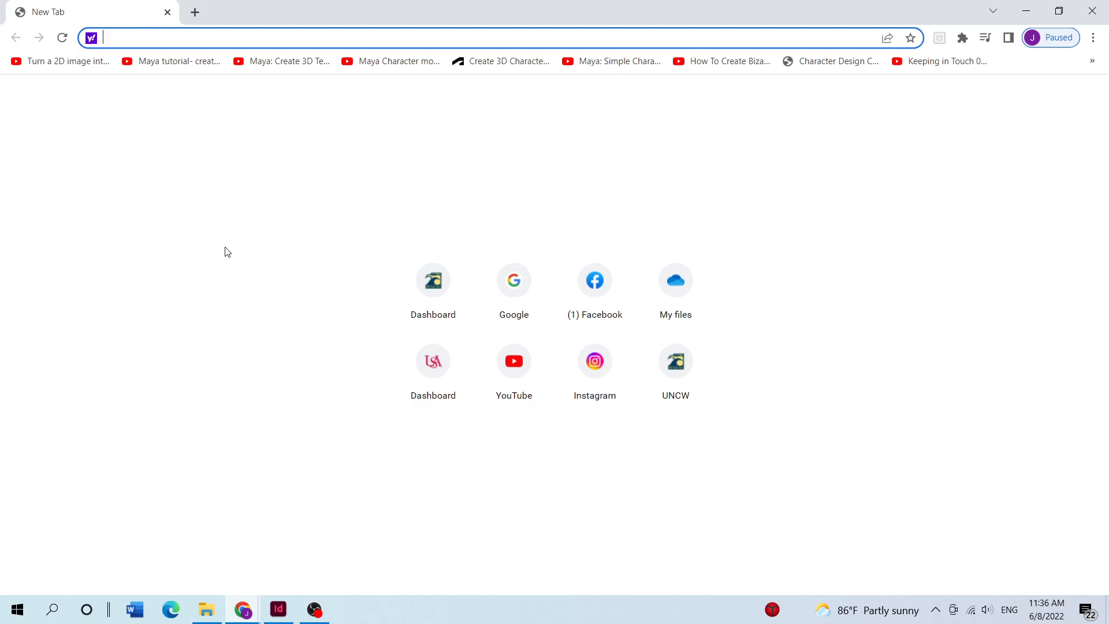
{"action": "key", "text": "ctrl+v"}
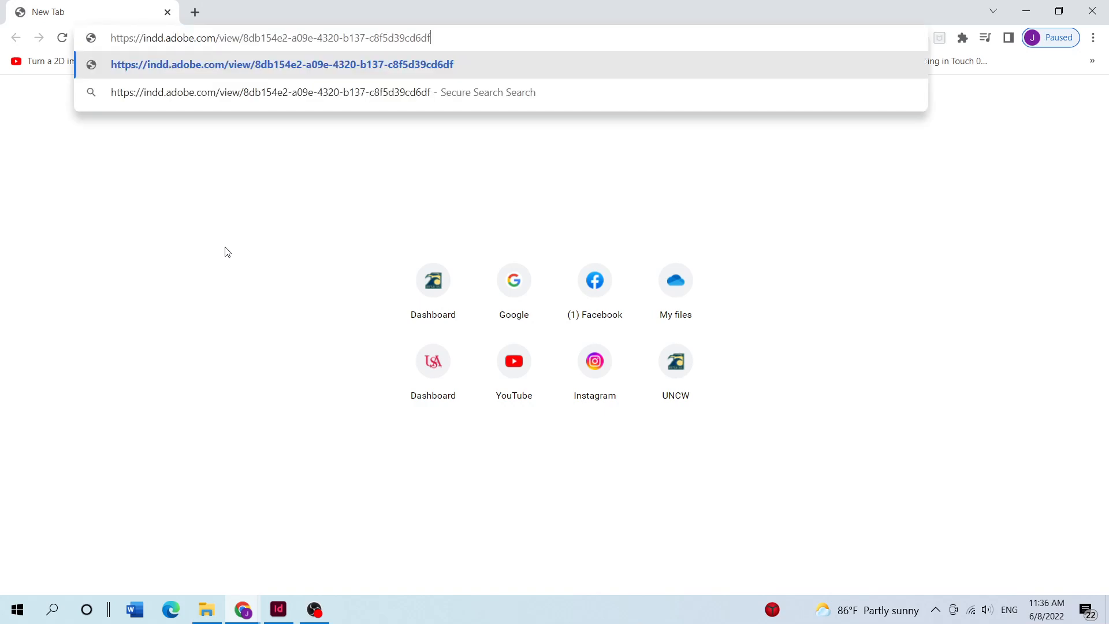
{"action": "key", "text": "Return"}
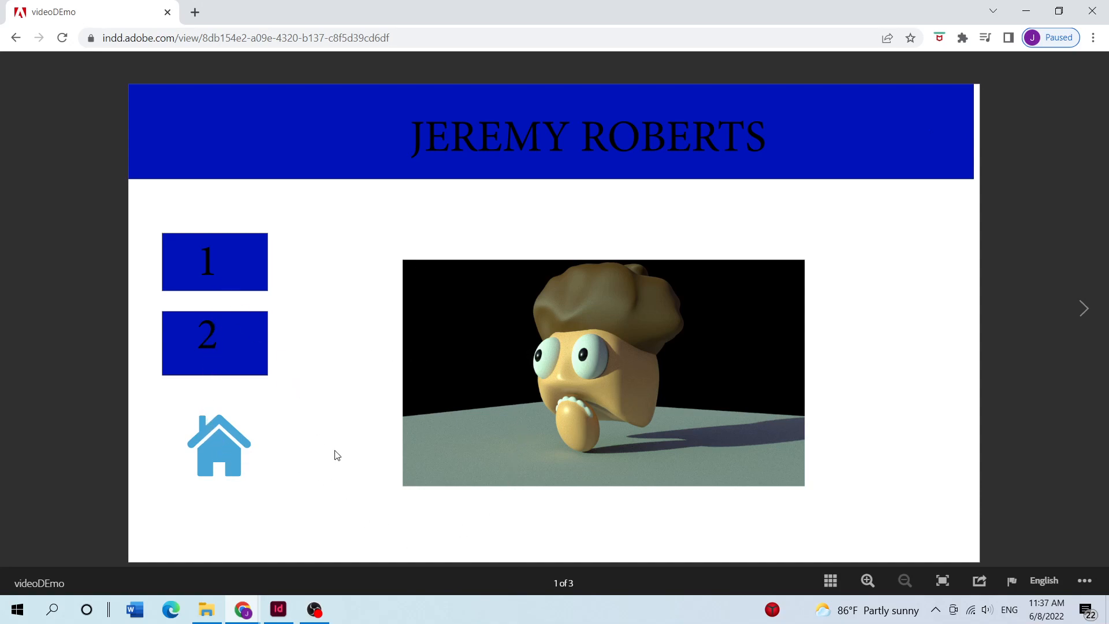
Step: Repeatedly test buttons 1, 2 and home: they show the text page, robot page and page 1
{"action": "left_click", "coordinate": [209, 271]}
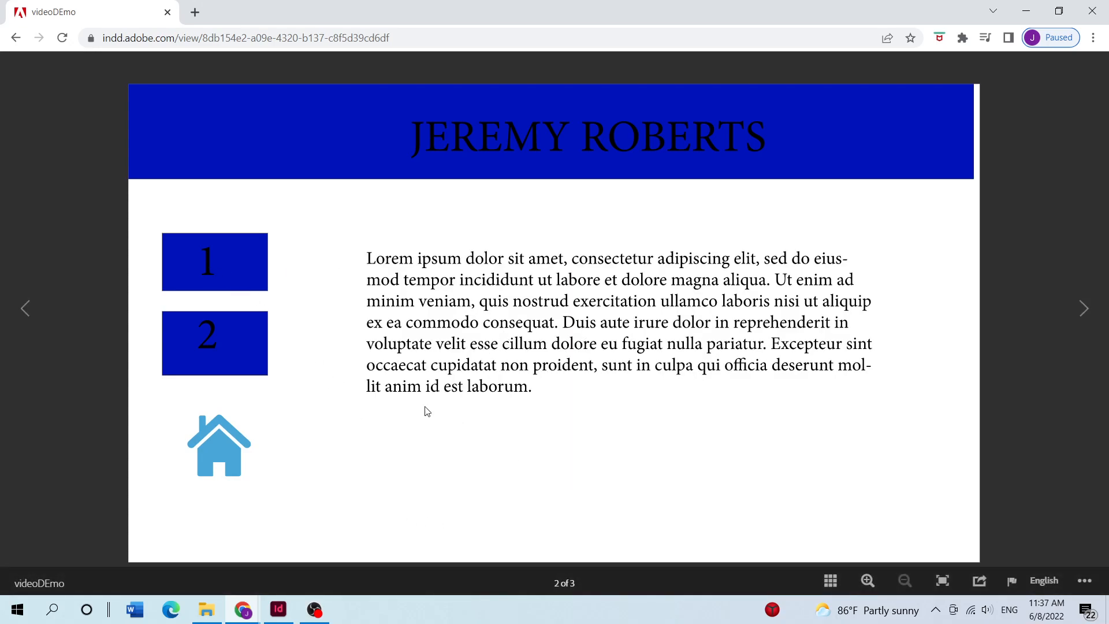
{"action": "left_click", "coordinate": [218, 346]}
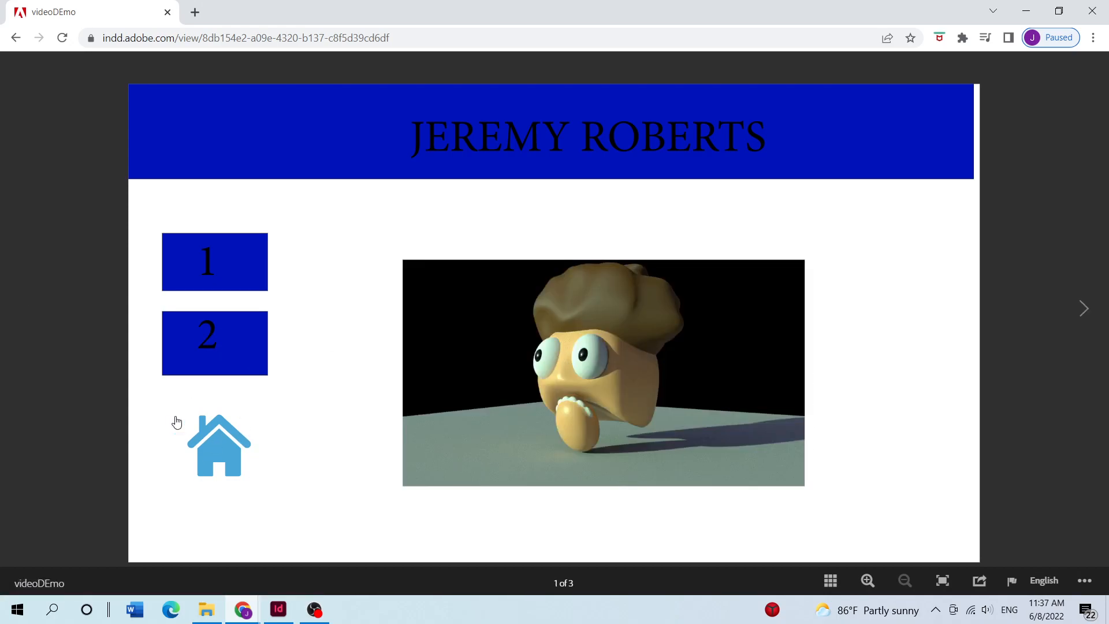
{"action": "left_click", "coordinate": [224, 349]}
{"action": "left_click", "coordinate": [209, 277]}
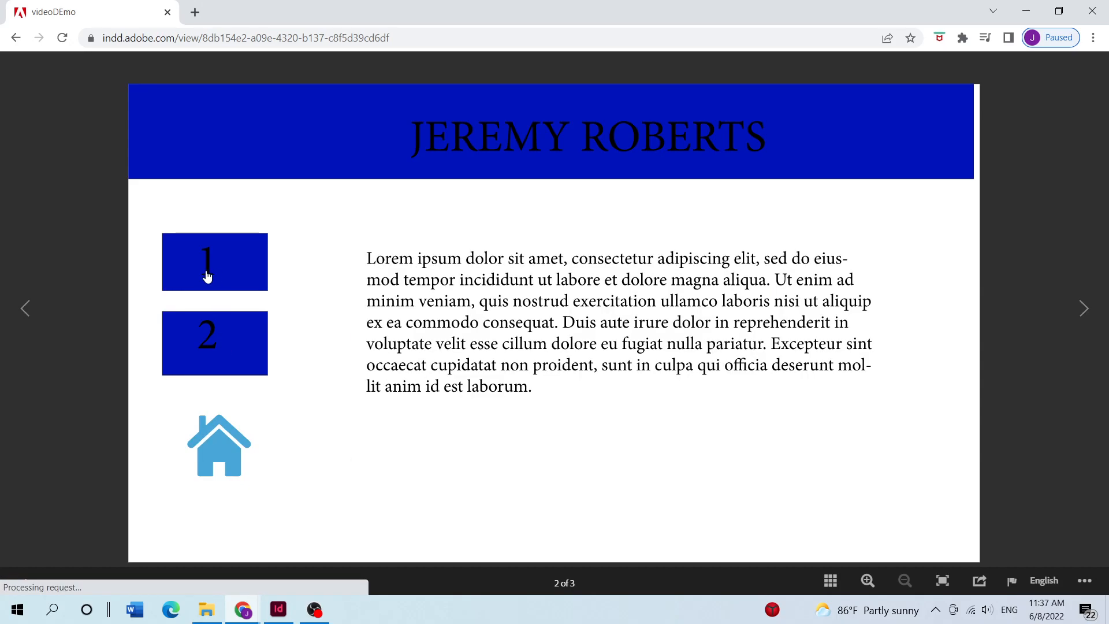
{"action": "left_click", "coordinate": [221, 452]}
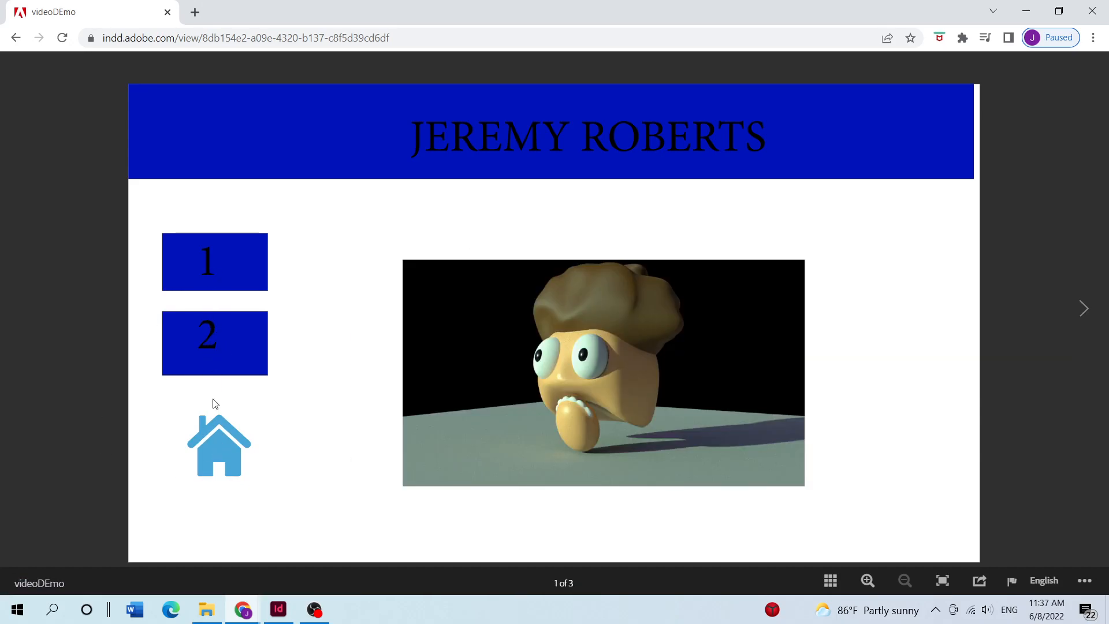
{"action": "left_click", "coordinate": [225, 348]}
{"action": "left_click", "coordinate": [215, 450]}
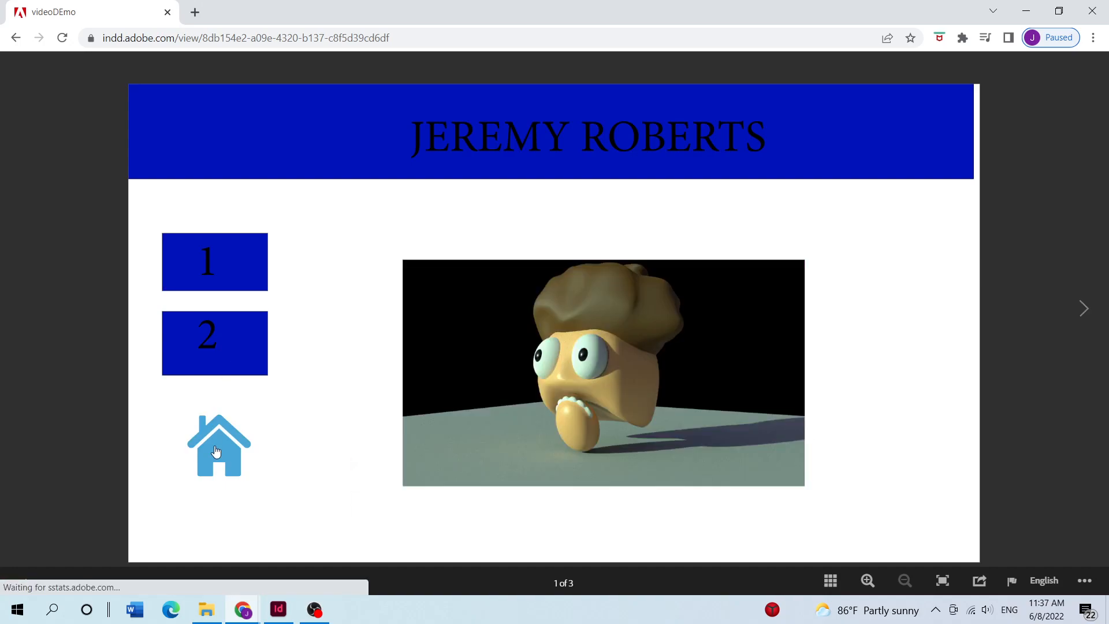
{"action": "left_click", "coordinate": [217, 286]}
{"action": "left_click", "coordinate": [215, 355]}
{"action": "left_click", "coordinate": [218, 437]}
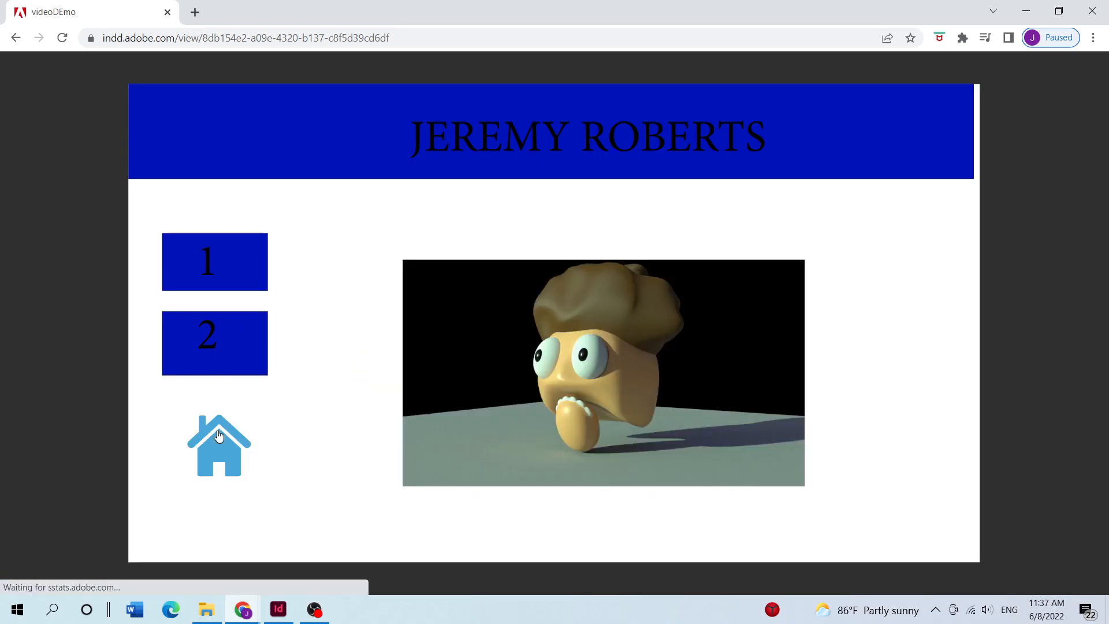
{"action": "left_click", "coordinate": [229, 282]}
{"action": "left_click", "coordinate": [228, 344]}
{"action": "left_click", "coordinate": [221, 450]}
{"action": "left_click", "coordinate": [237, 261]}
{"action": "left_click", "coordinate": [225, 335]}
{"action": "left_click", "coordinate": [219, 442]}
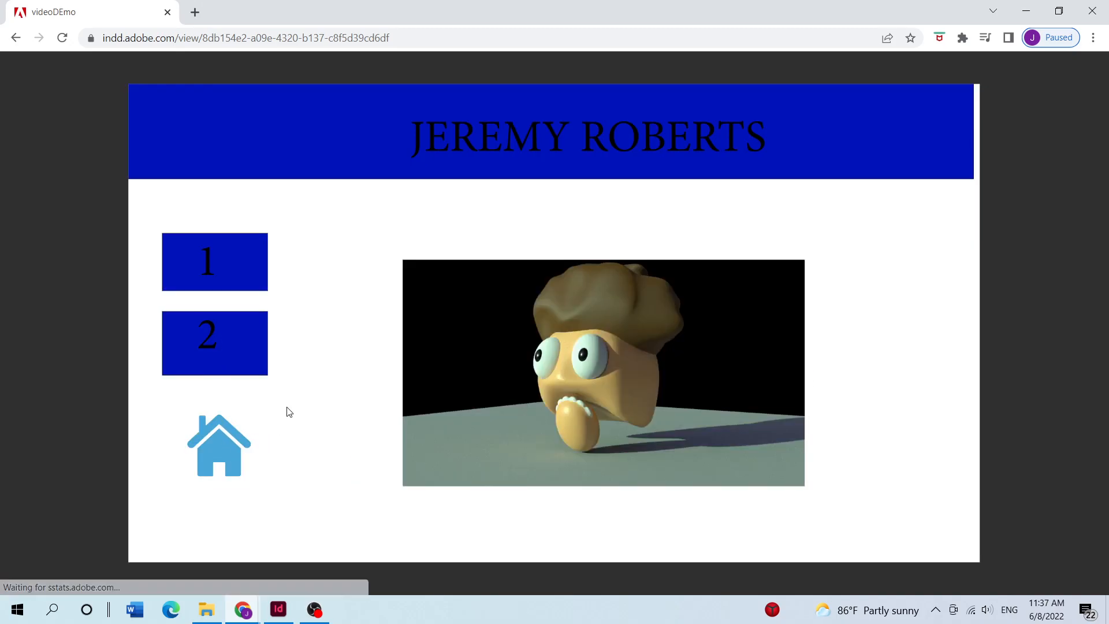
Step: Go to the text page, show thumbnails of all three pages, then move Chrome aside
{"action": "left_click", "coordinate": [243, 261]}
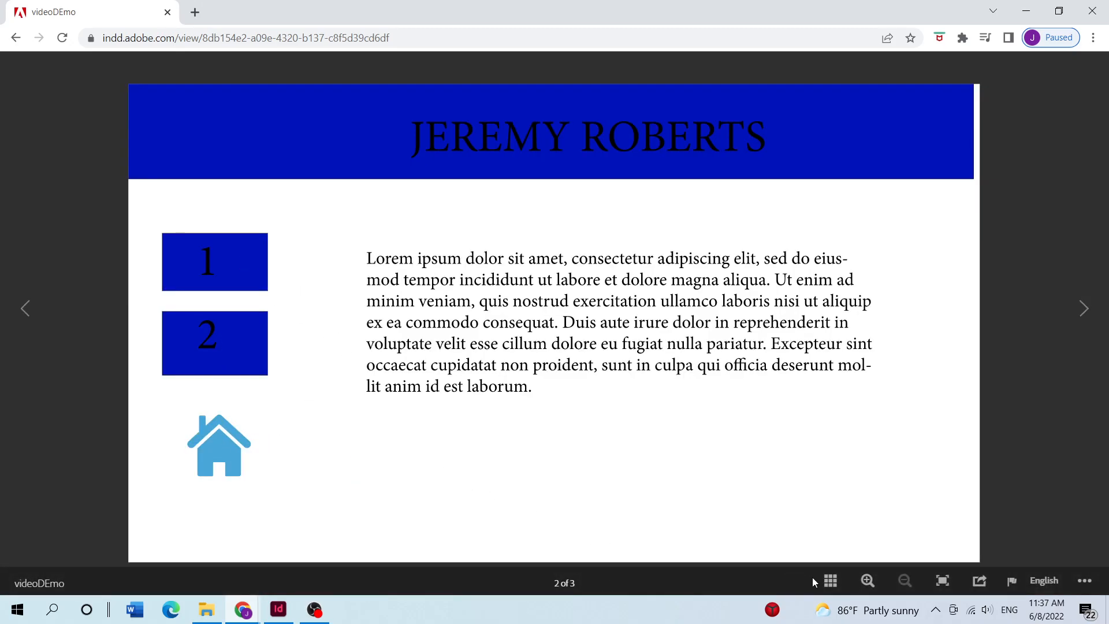
{"action": "left_click", "coordinate": [830, 581]}
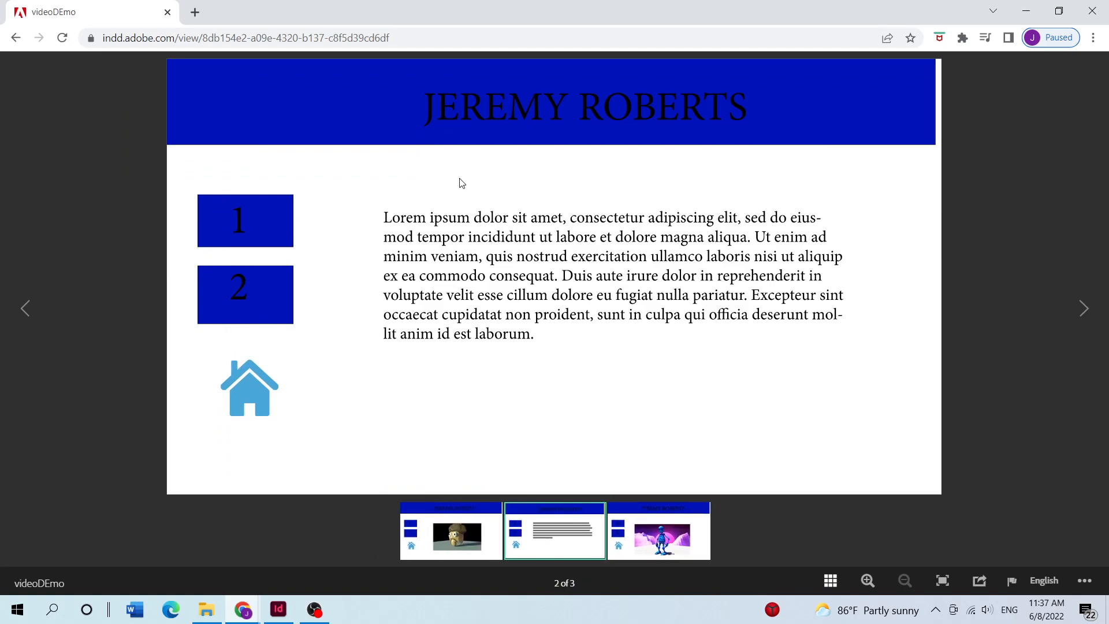
{"action": "left_click_drag", "start_coordinate": [277, 21], "coordinate": [1108, 248]}
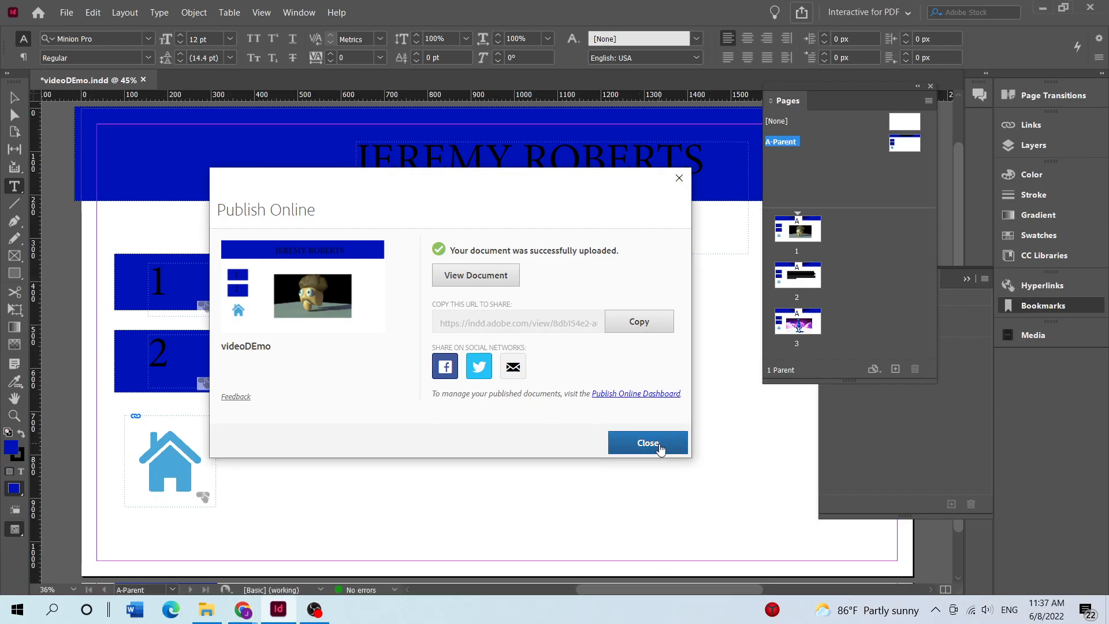
Step: Close the upload confirmation, view page 2 in the browser, and move Chrome aside
{"action": "left_click", "coordinate": [647, 443]}
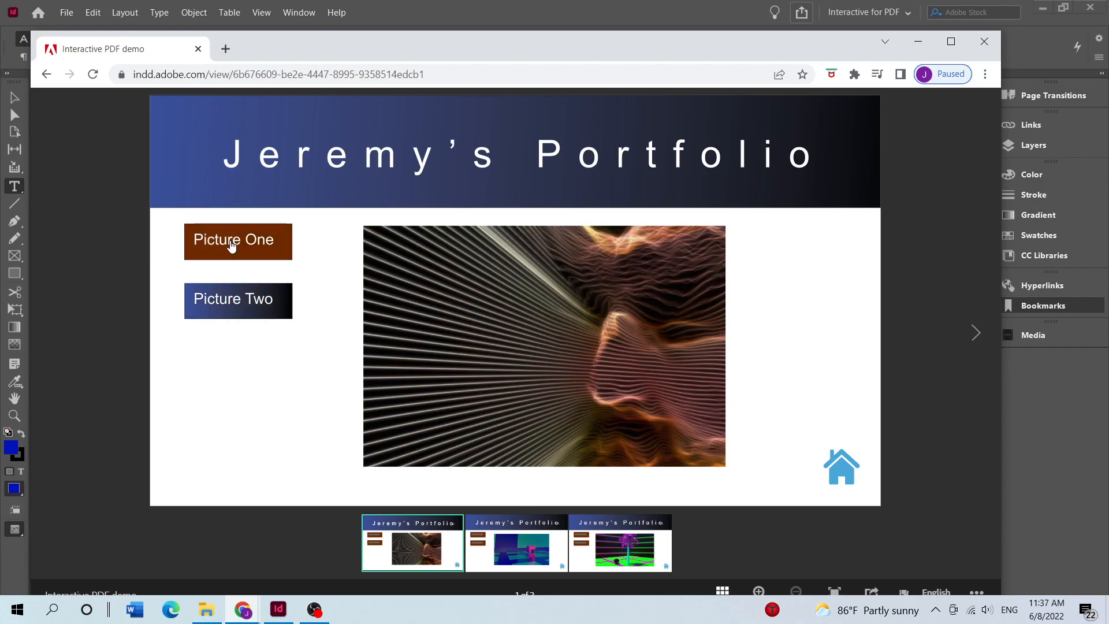
{"action": "left_click", "coordinate": [243, 254]}
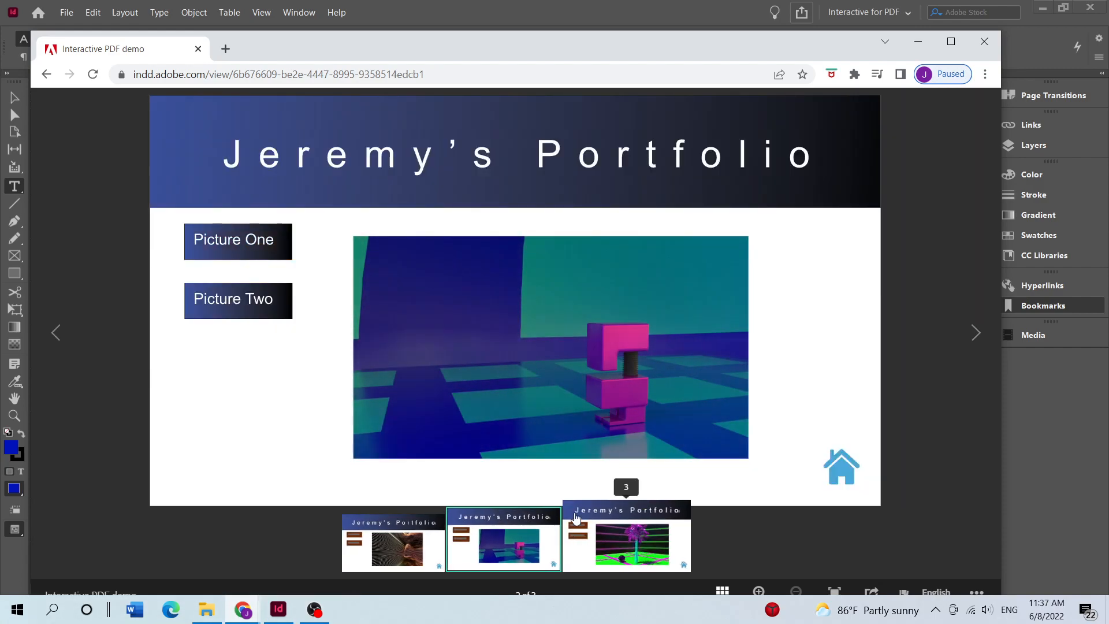
{"action": "left_click_drag", "start_coordinate": [320, 59], "coordinate": [1108, 214]}
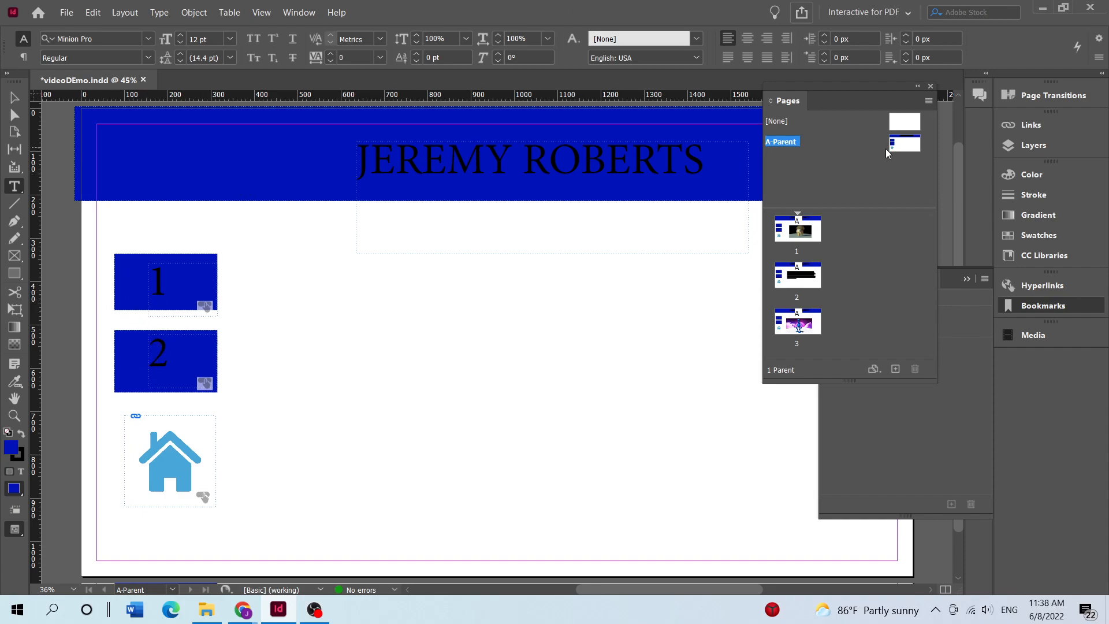
Step: On the A-Parent page, select the blue 1 button and bring up the Buttons and Forms panel
{"action": "left_click", "coordinate": [836, 153]}
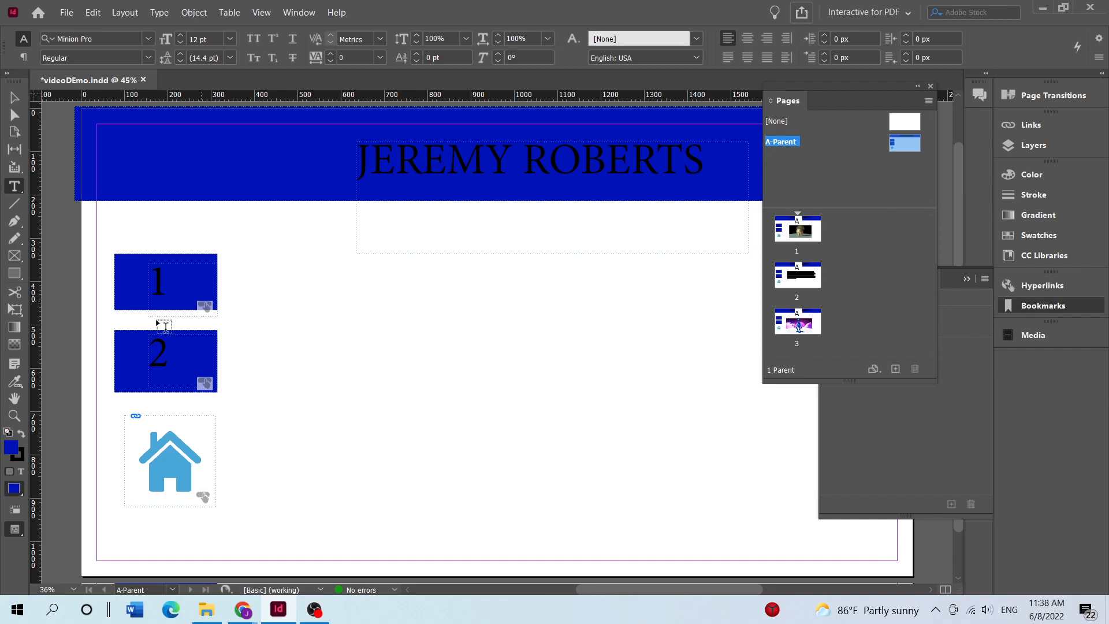
{"action": "left_click", "coordinate": [12, 98]}
{"action": "left_click", "coordinate": [142, 286]}
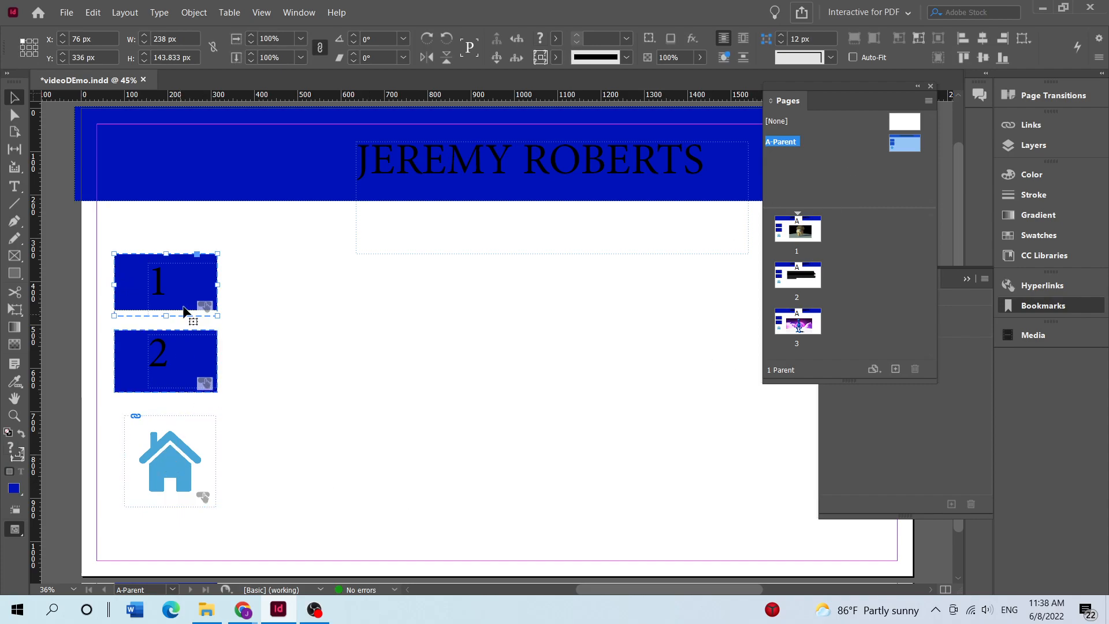
{"action": "left_click", "coordinate": [290, 17]}
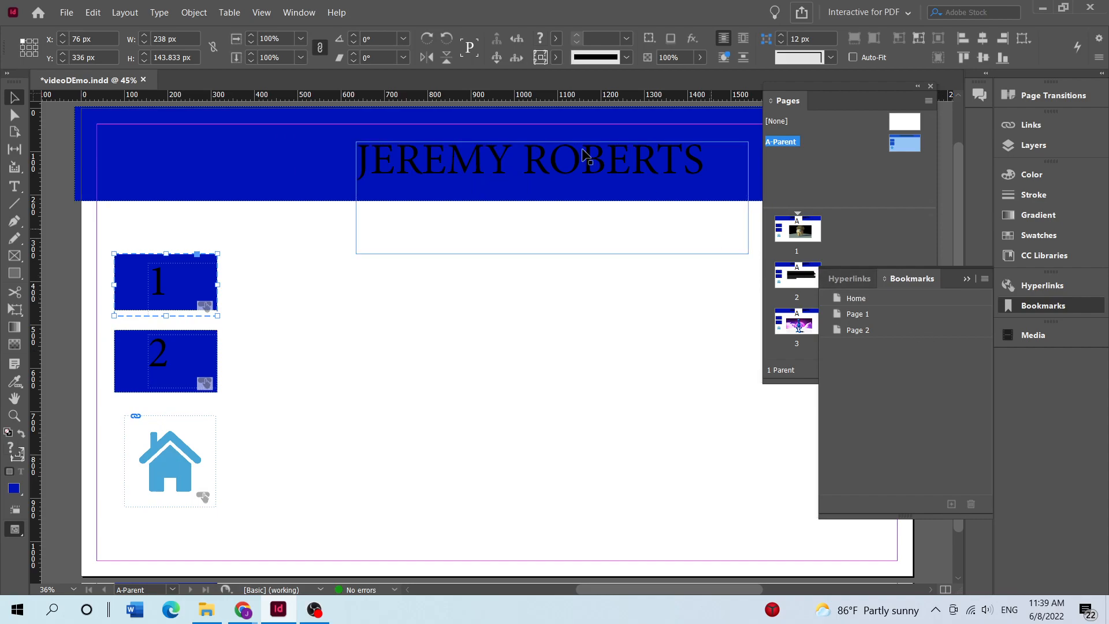
{"action": "left_click", "coordinate": [304, 14]}
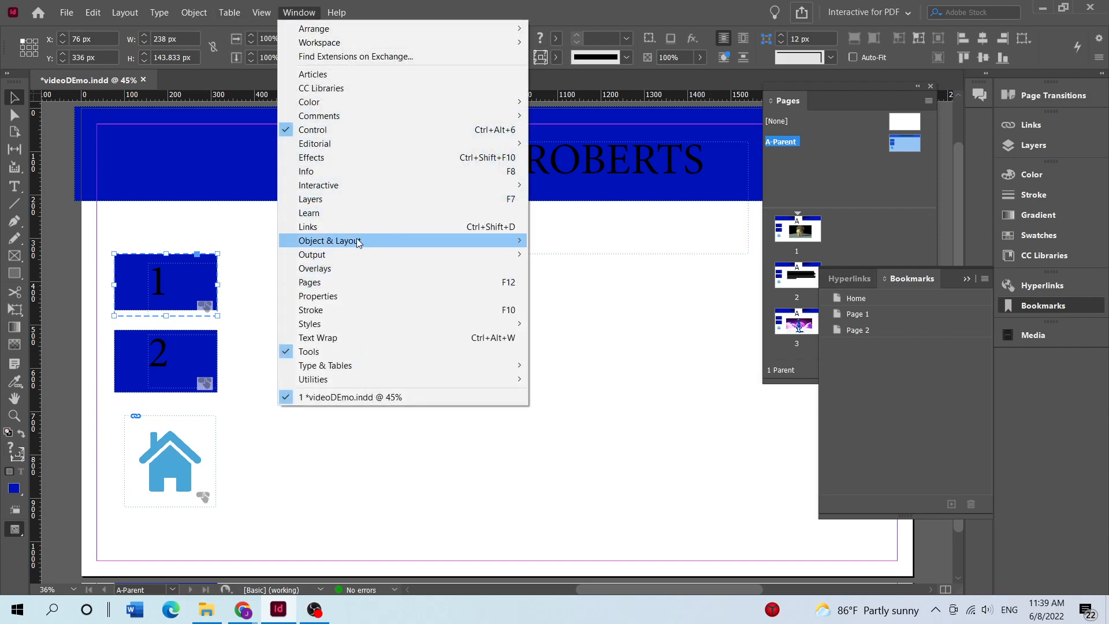
{"action": "mouse_move", "coordinate": [337, 191]}
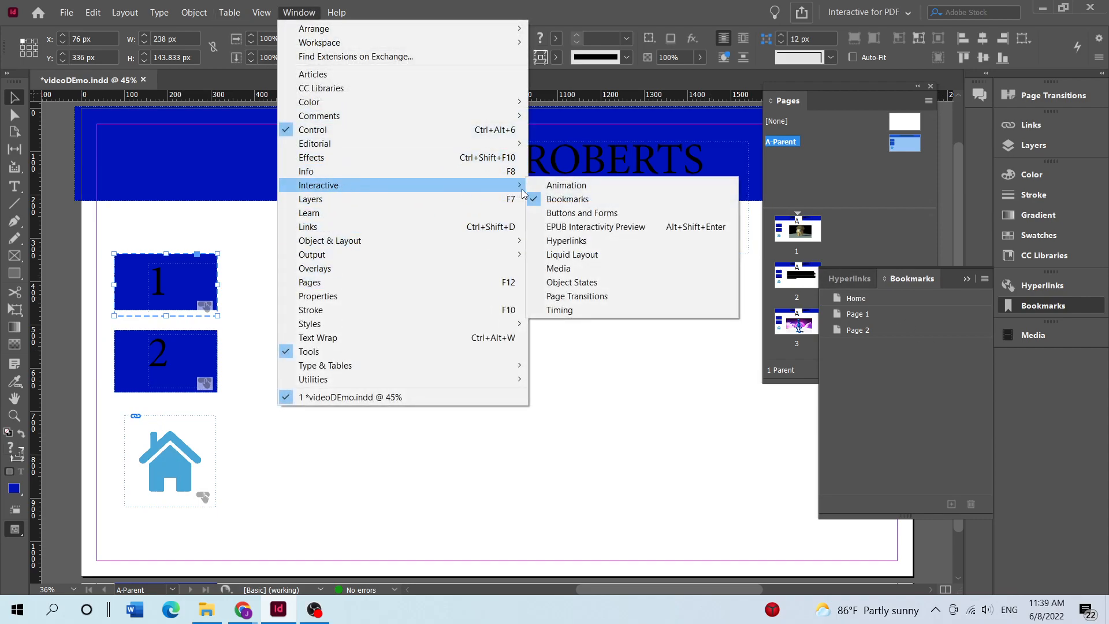
{"action": "left_click", "coordinate": [578, 213]}
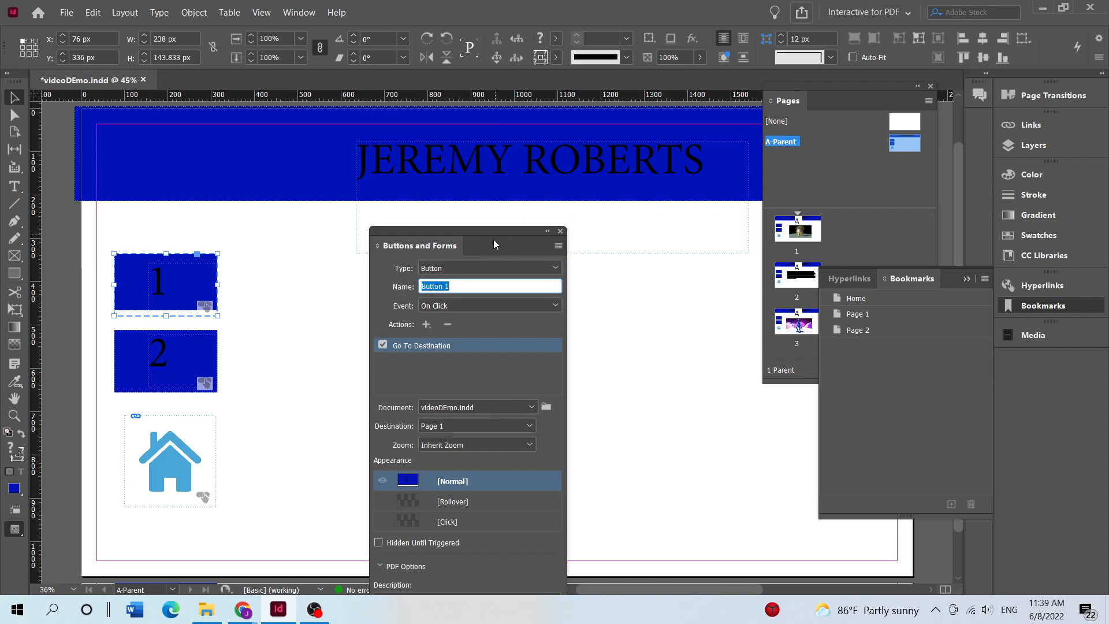
{"action": "left_click_drag", "start_coordinate": [493, 239], "coordinate": [514, 185]}
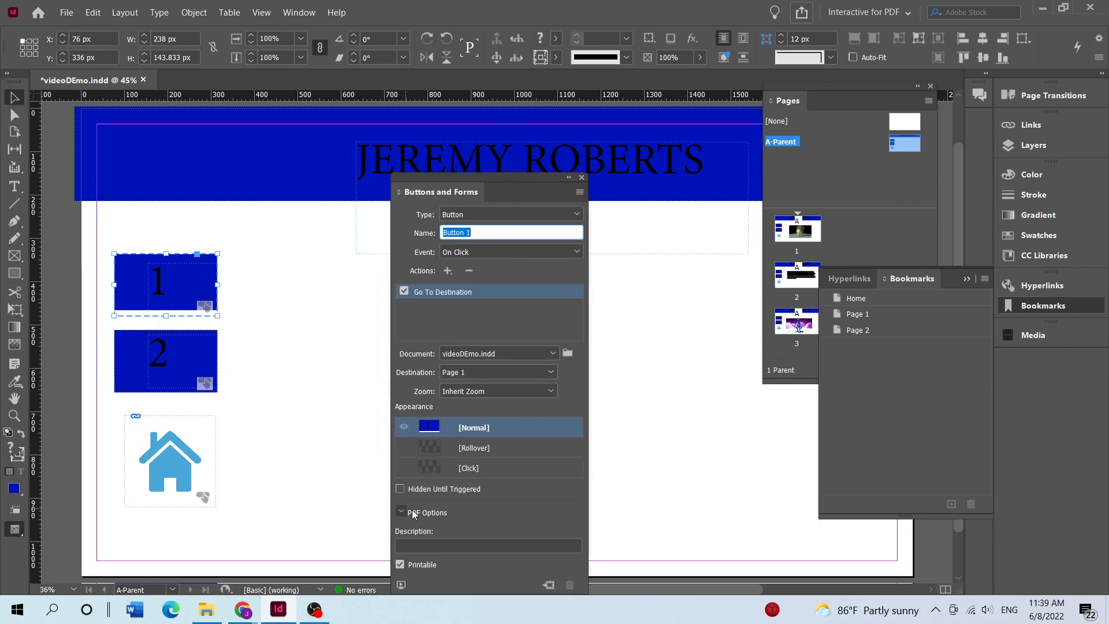
Step: Give button 1 a yellow-green (caef00) rollover fill
{"action": "left_click", "coordinate": [469, 450]}
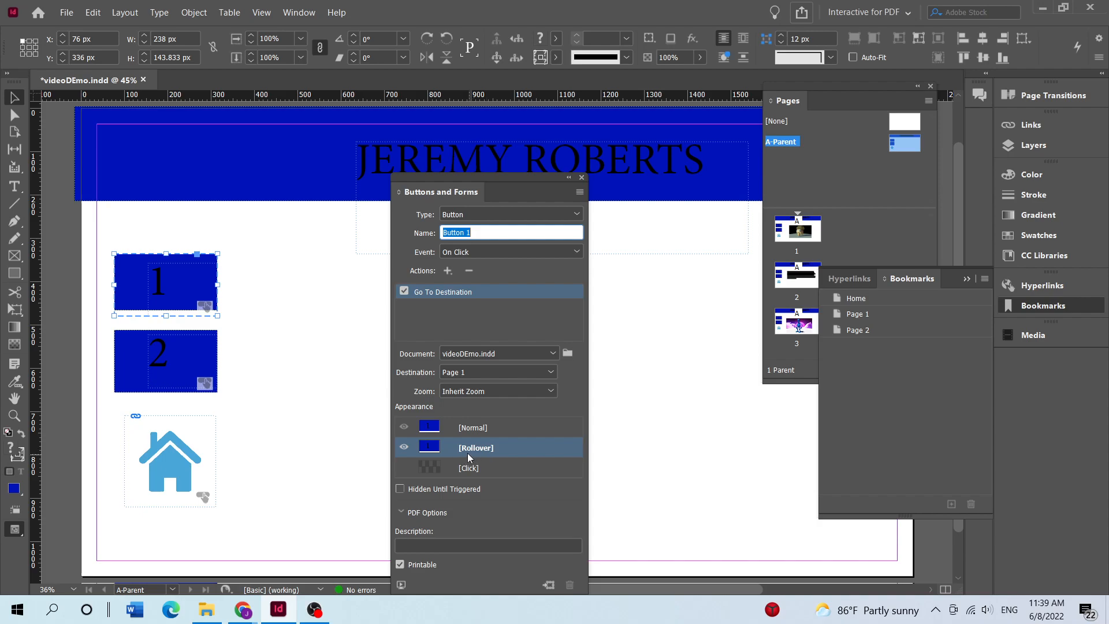
{"action": "left_click", "coordinate": [1031, 174]}
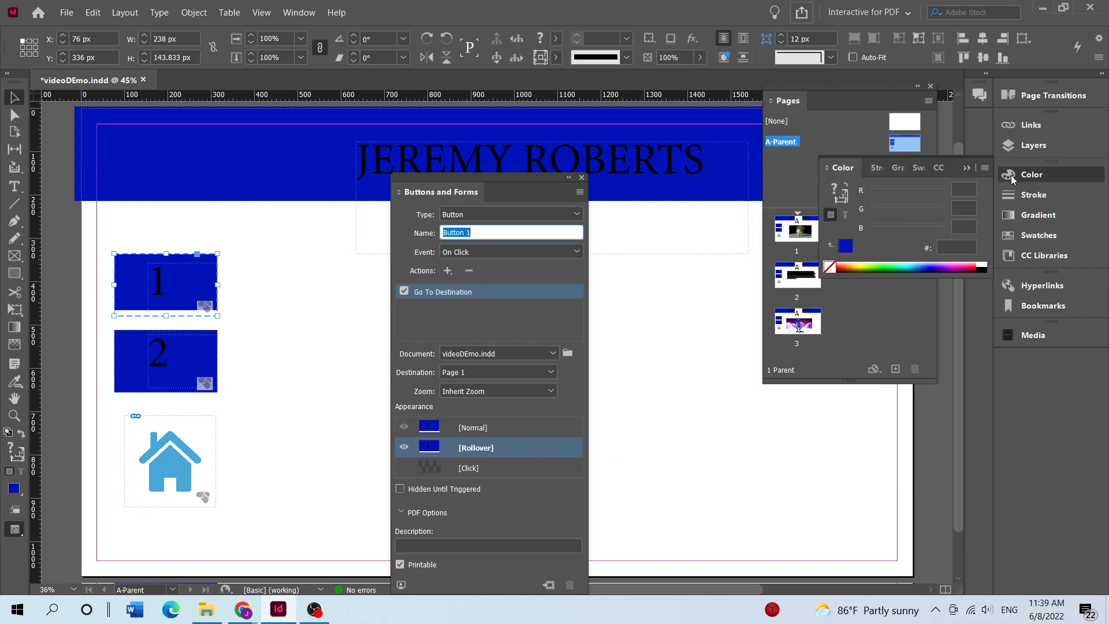
{"action": "mouse_move", "coordinate": [872, 265]}
{"action": "left_mouse_down"}
{"action": "mouse_move", "coordinate": [881, 263]}
{"action": "mouse_move", "coordinate": [870, 261]}
{"action": "left_mouse_up"}
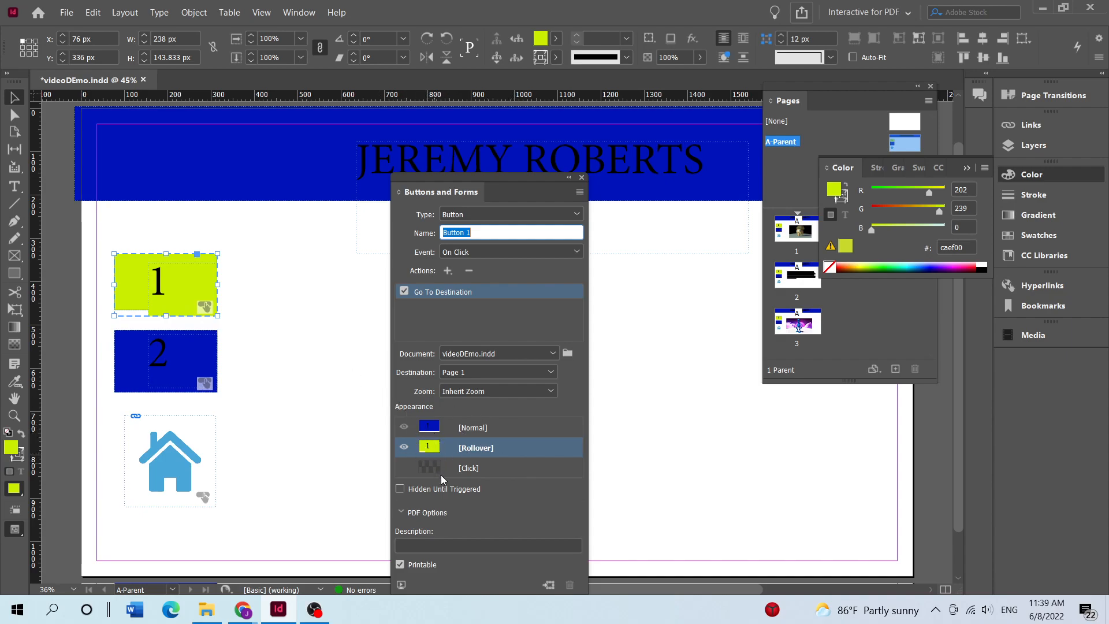
Step: Give button 2 a magenta (ef00bb) rollover fill and close the Buttons and Forms panel
{"action": "left_click", "coordinate": [128, 351]}
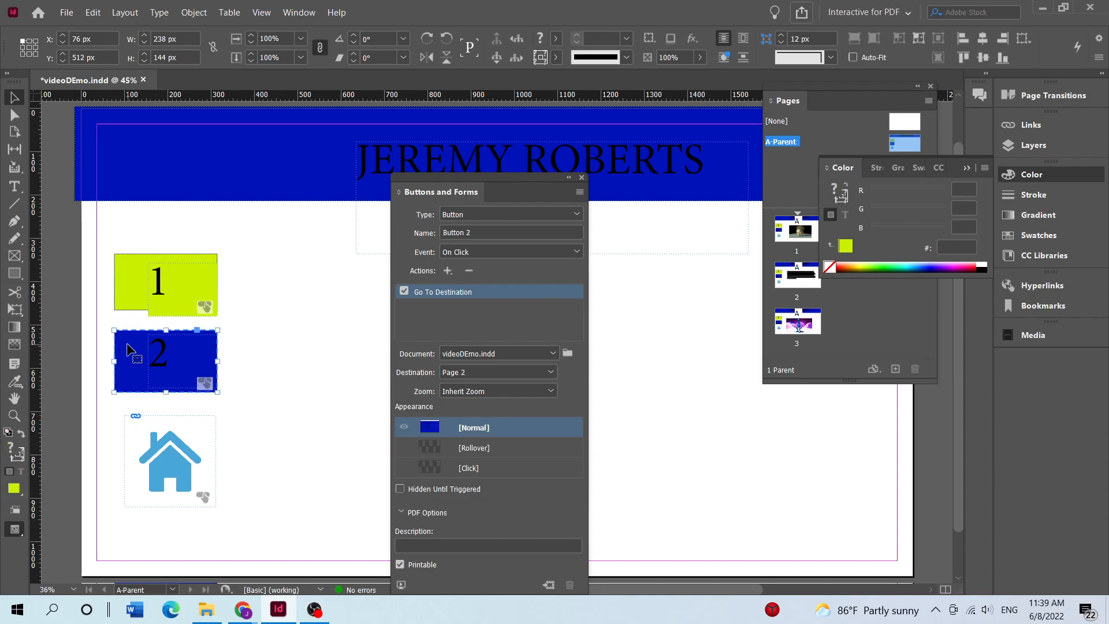
{"action": "left_click", "coordinate": [477, 449]}
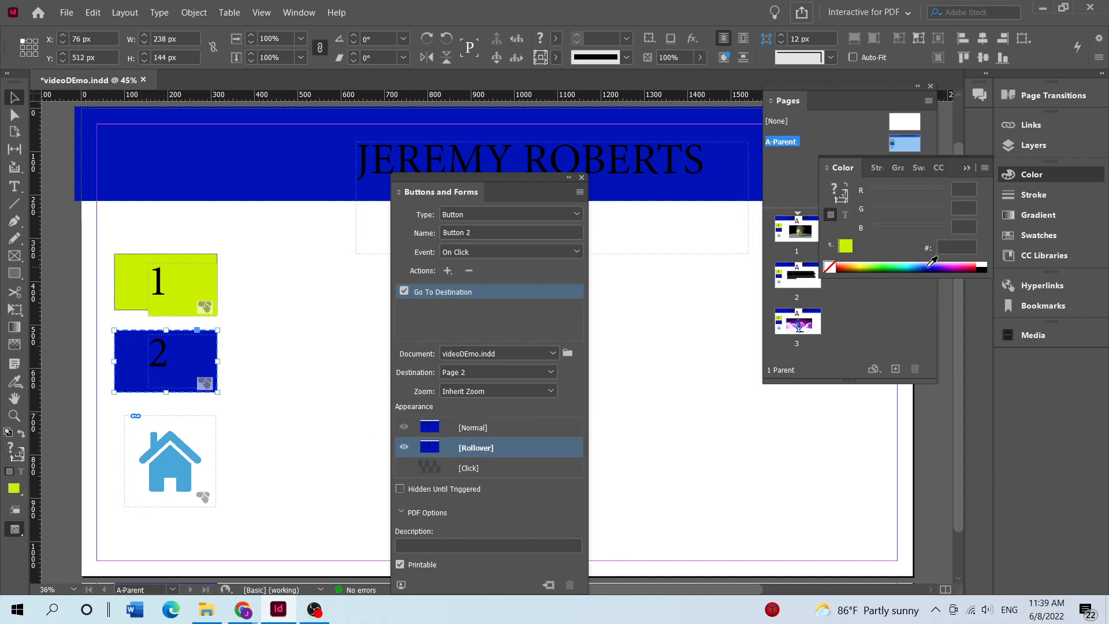
{"action": "left_click_drag", "start_coordinate": [931, 262], "coordinate": [963, 263]}
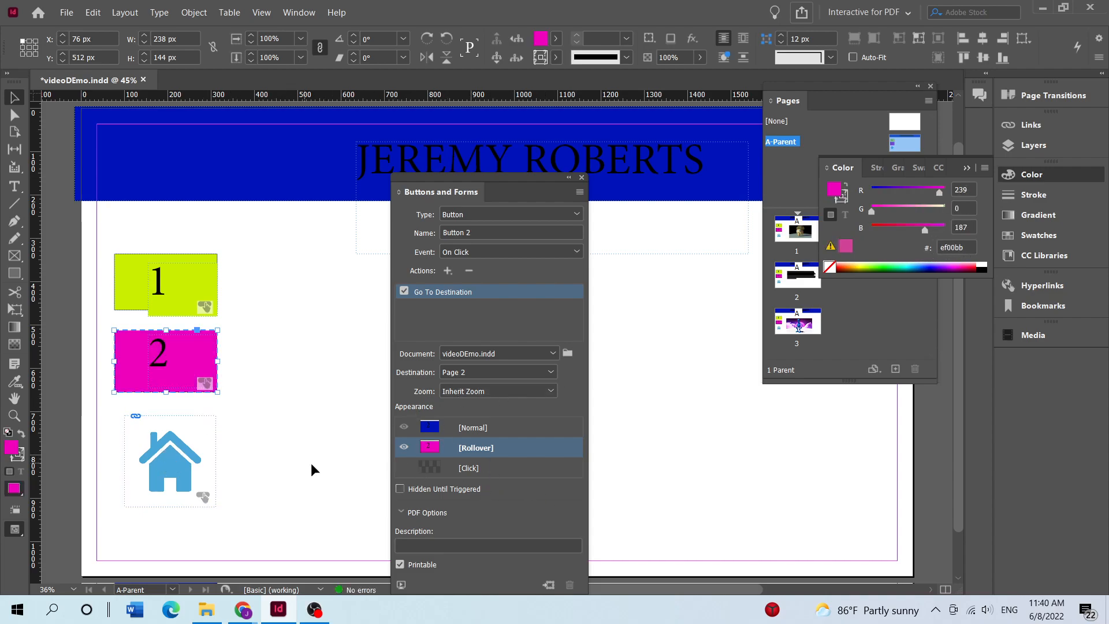
{"action": "left_click", "coordinate": [329, 475]}
{"action": "left_click", "coordinate": [581, 178]}
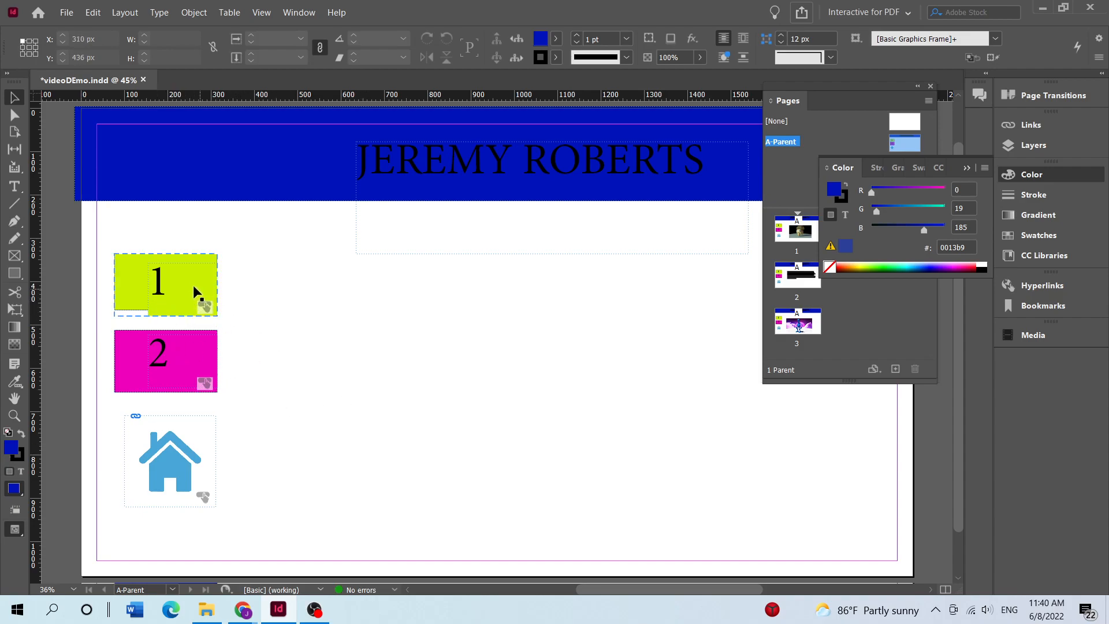
{"action": "left_click_drag", "start_coordinate": [175, 290], "coordinate": [176, 300]}
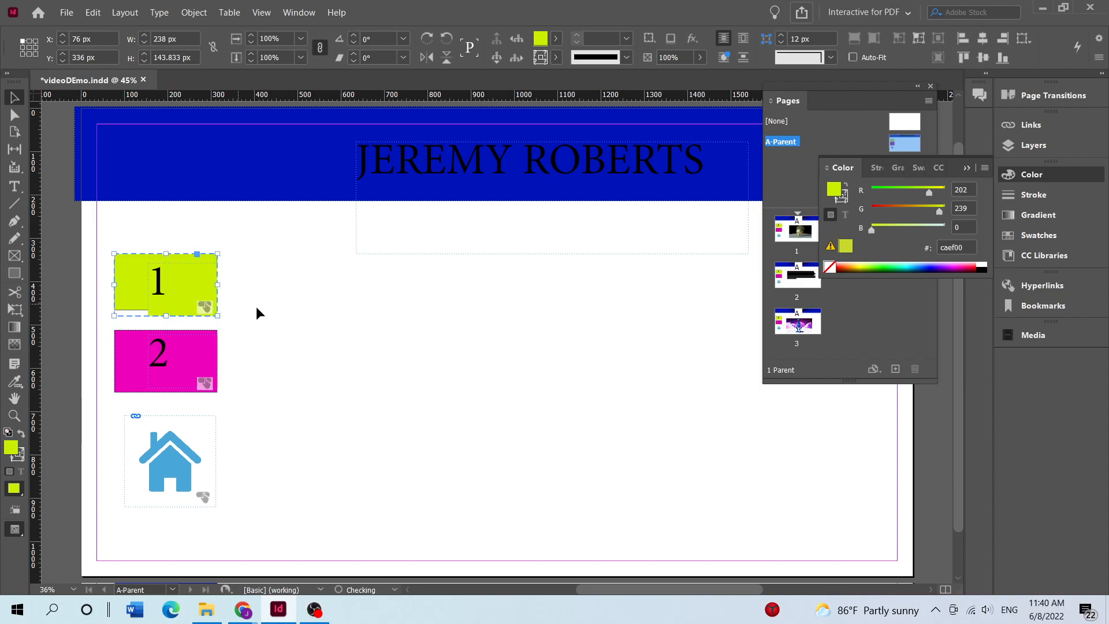
{"action": "left_click", "coordinate": [256, 317]}
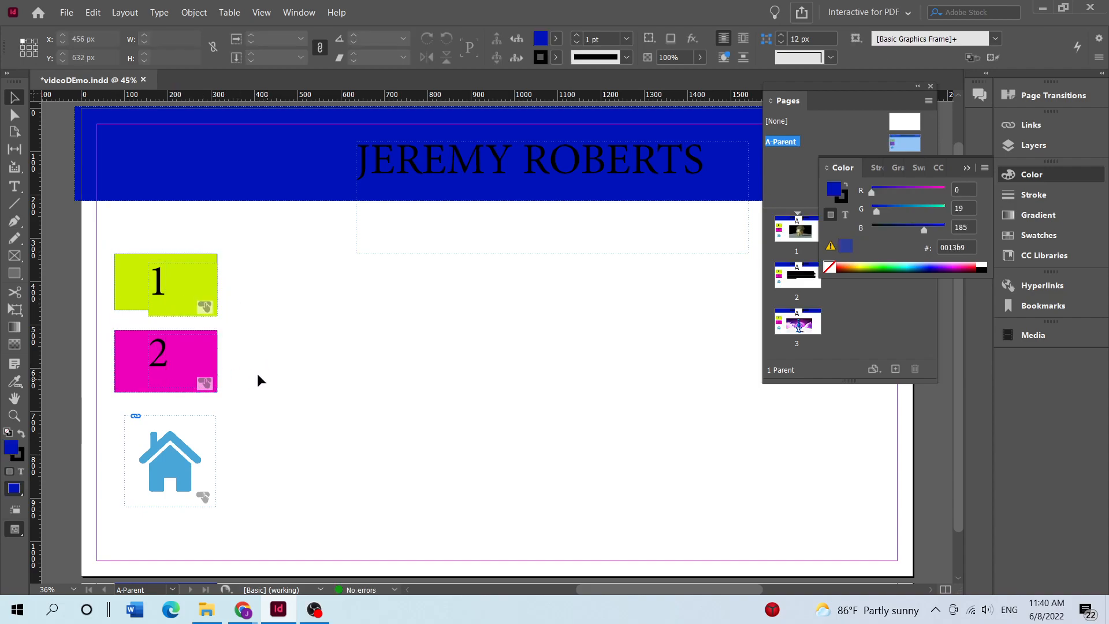
Step: Publish Online as an update to the existing videoDEmo document, replacing its link
{"action": "left_click", "coordinate": [801, 20]}
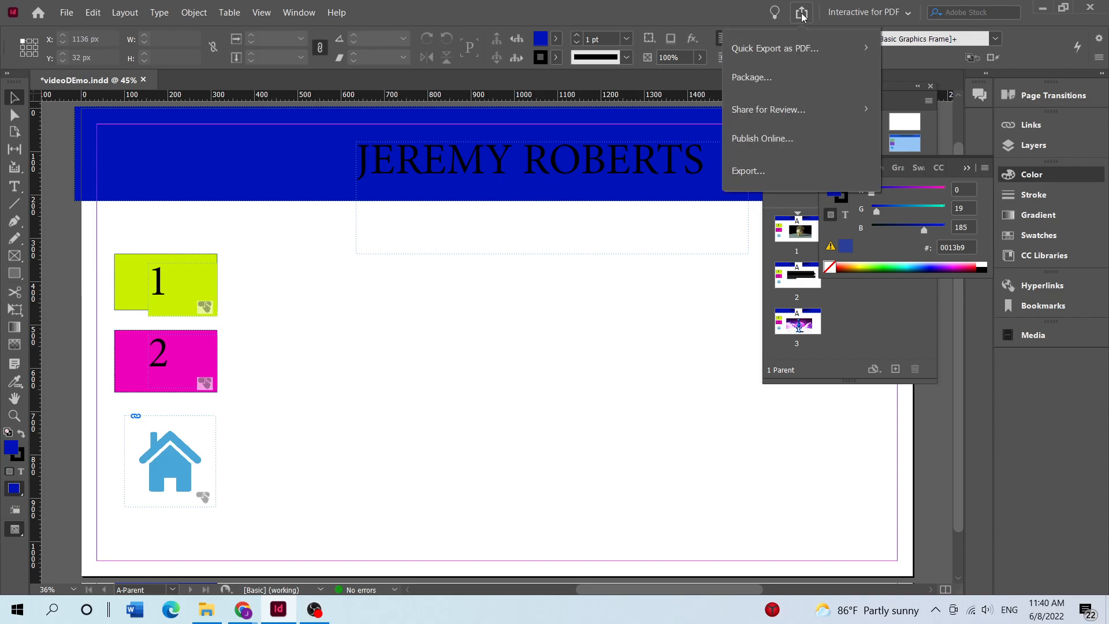
{"action": "left_click", "coordinate": [754, 143]}
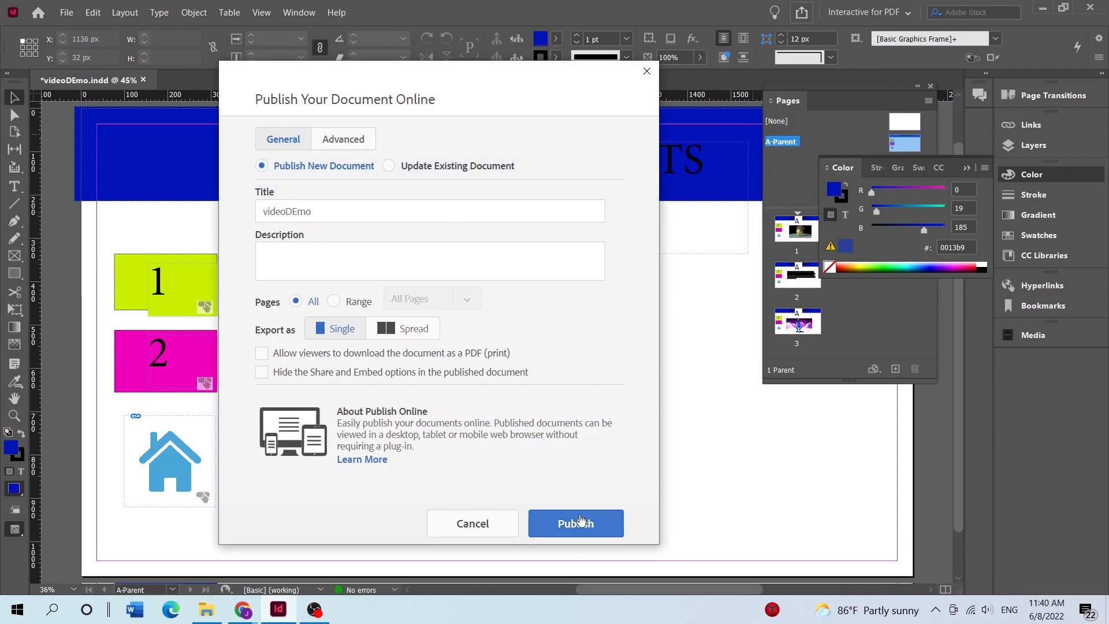
{"action": "left_click", "coordinate": [390, 167]}
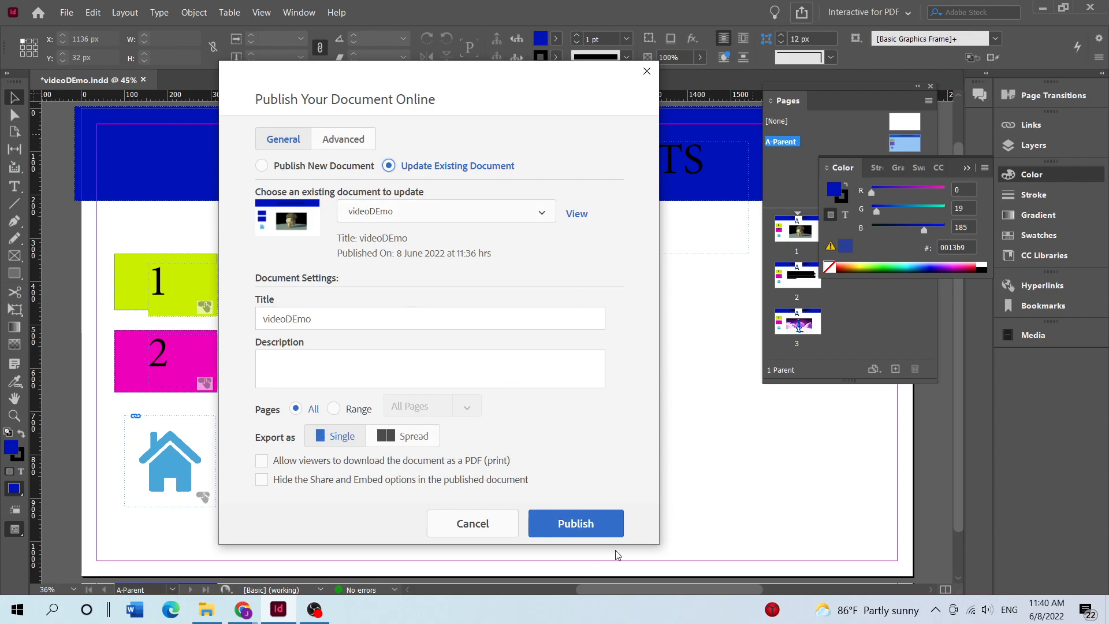
{"action": "left_click", "coordinate": [583, 525]}
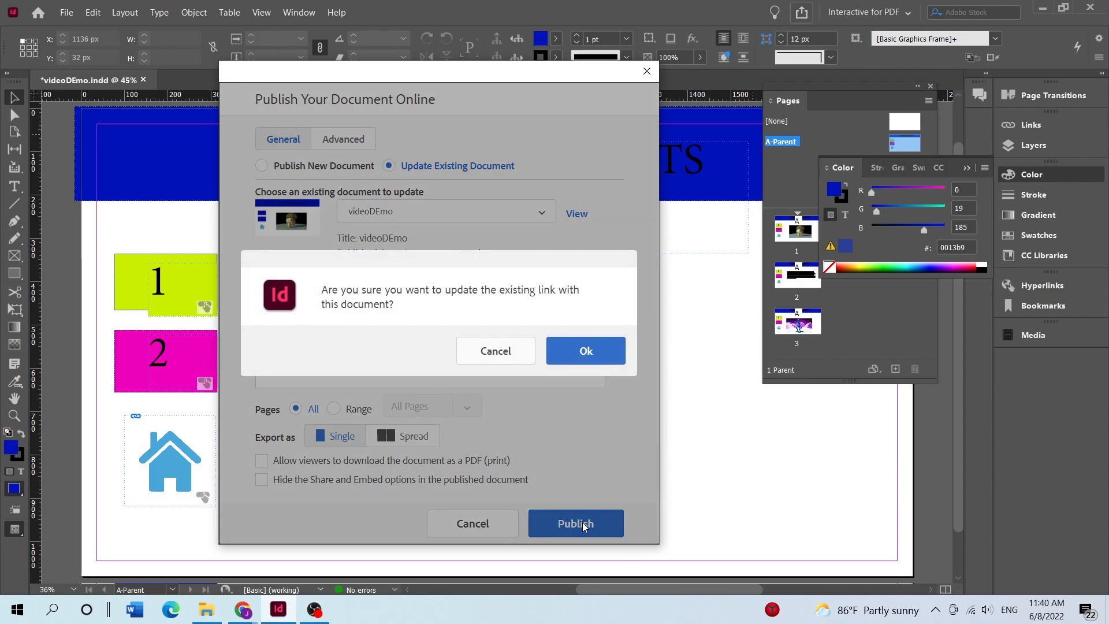
{"action": "left_click", "coordinate": [575, 348]}
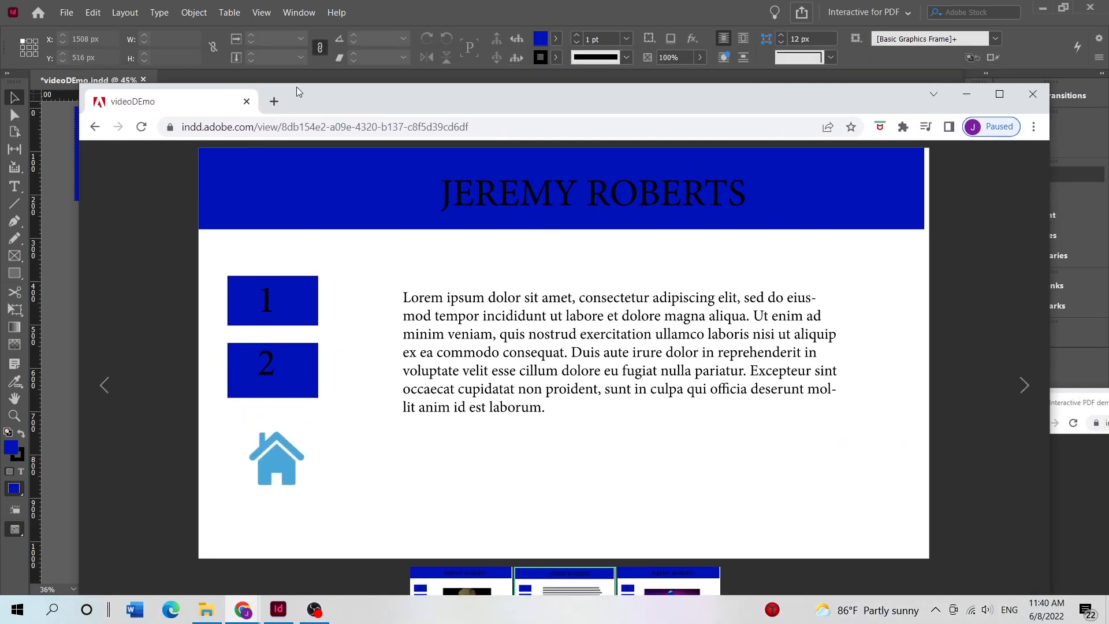
{"action": "left_click_drag", "start_coordinate": [296, 89], "coordinate": [303, 214]}
Step: Reload the republished portfolio in Chrome, then move the browser and publish dialog aside
{"action": "left_click", "coordinate": [149, 252]}
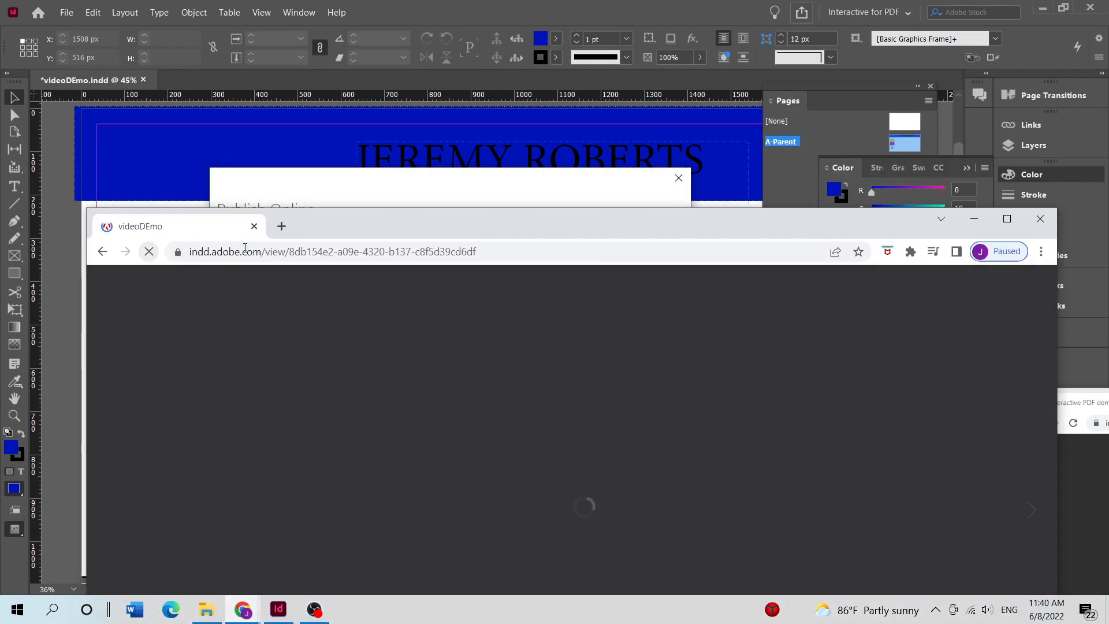
{"action": "left_click_drag", "start_coordinate": [374, 233], "coordinate": [340, 90]}
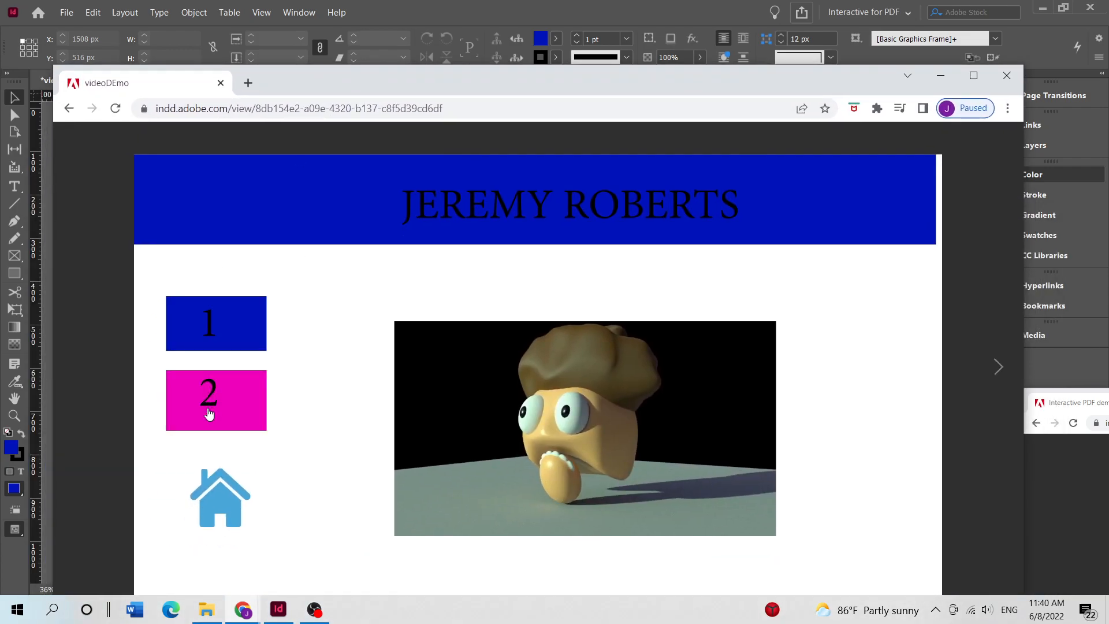
{"action": "left_click_drag", "start_coordinate": [315, 97], "coordinate": [1108, 110]}
{"action": "left_click_drag", "start_coordinate": [380, 180], "coordinate": [720, 363]}
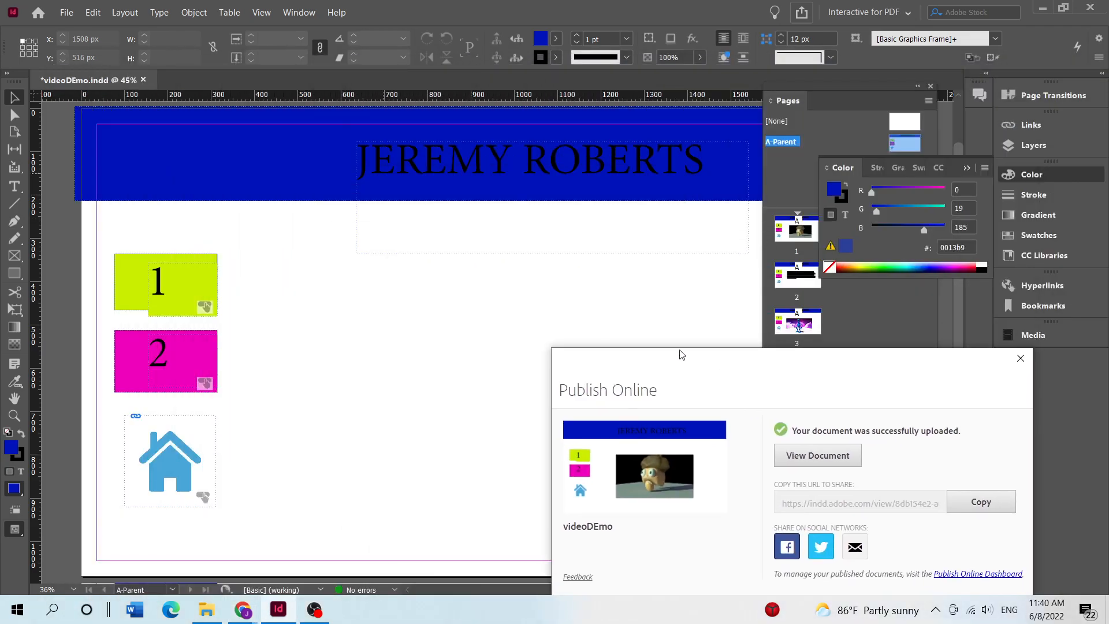
Step: Slightly shrink the yellow 1 button and recentre the Publish Online dialog
{"action": "left_click", "coordinate": [171, 289]}
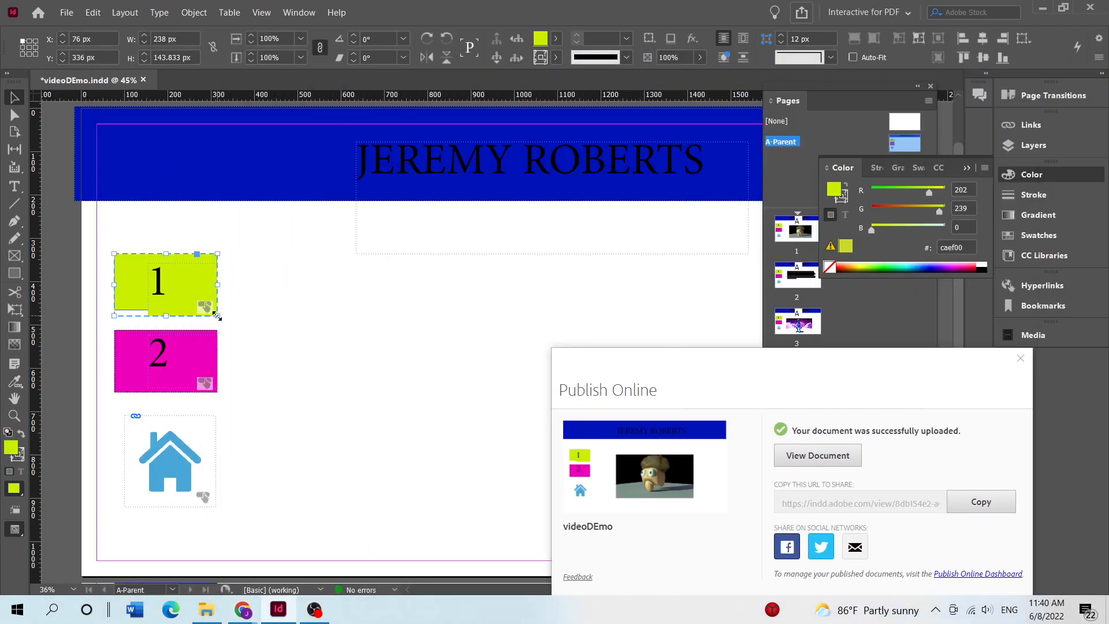
{"action": "left_click_drag", "start_coordinate": [217, 316], "coordinate": [209, 306]}
{"action": "double_click", "coordinate": [171, 296]}
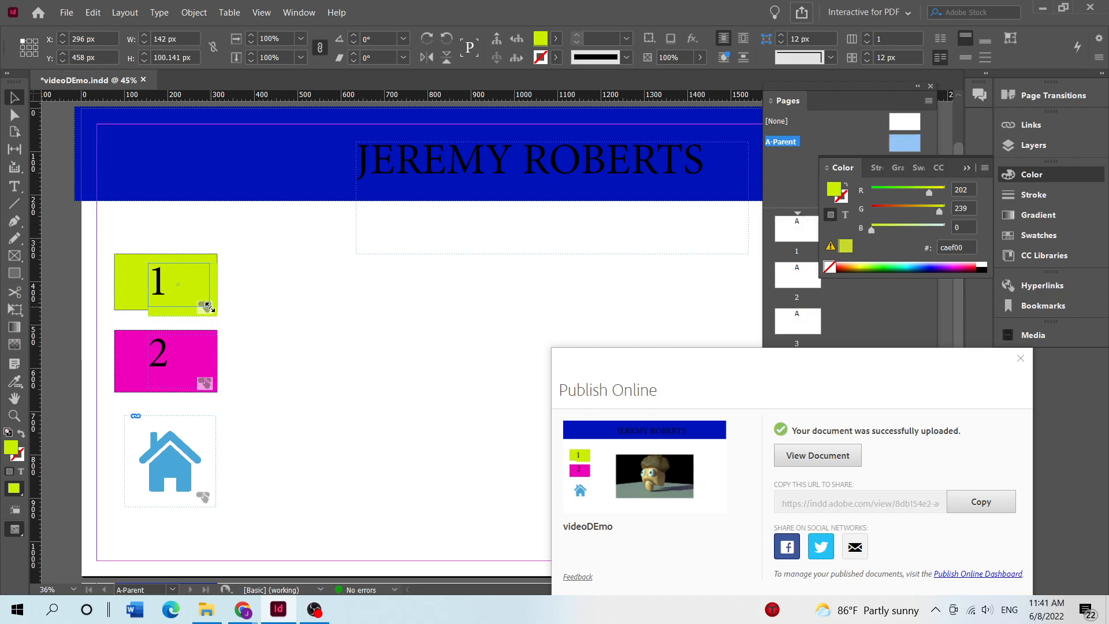
{"action": "left_click", "coordinate": [275, 332]}
{"action": "left_click_drag", "start_coordinate": [796, 381], "coordinate": [608, 226]}
{"action": "left_click_drag", "start_coordinate": [701, 368], "coordinate": [413, 130]}
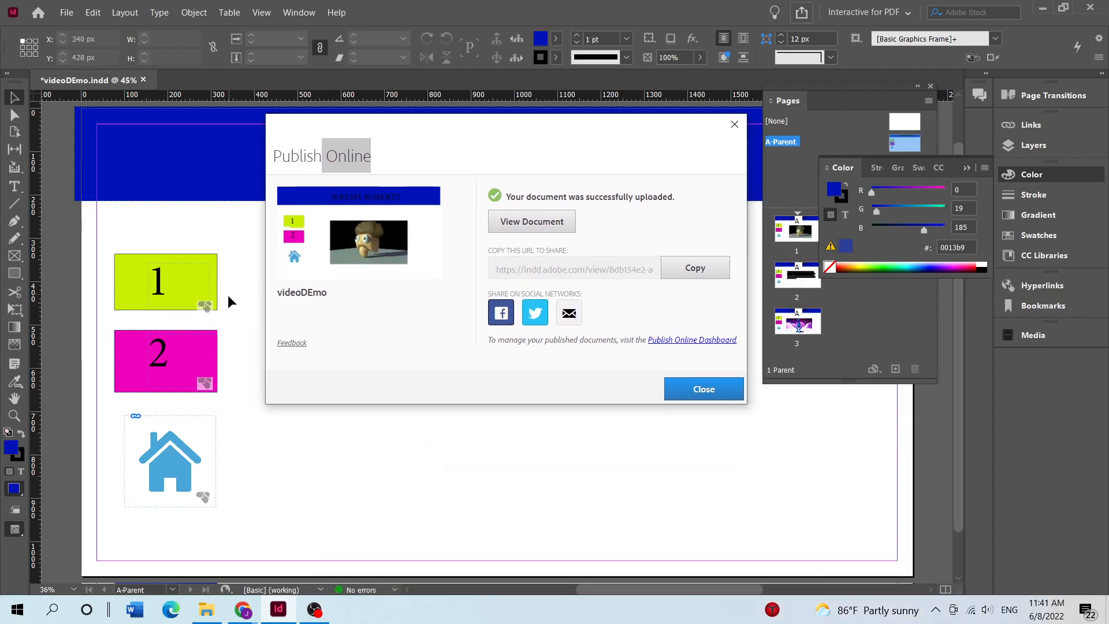
Step: Close the summary and republish as an update to the existing videoDEmo document
{"action": "left_click", "coordinate": [733, 126]}
{"action": "left_click", "coordinate": [801, 13]}
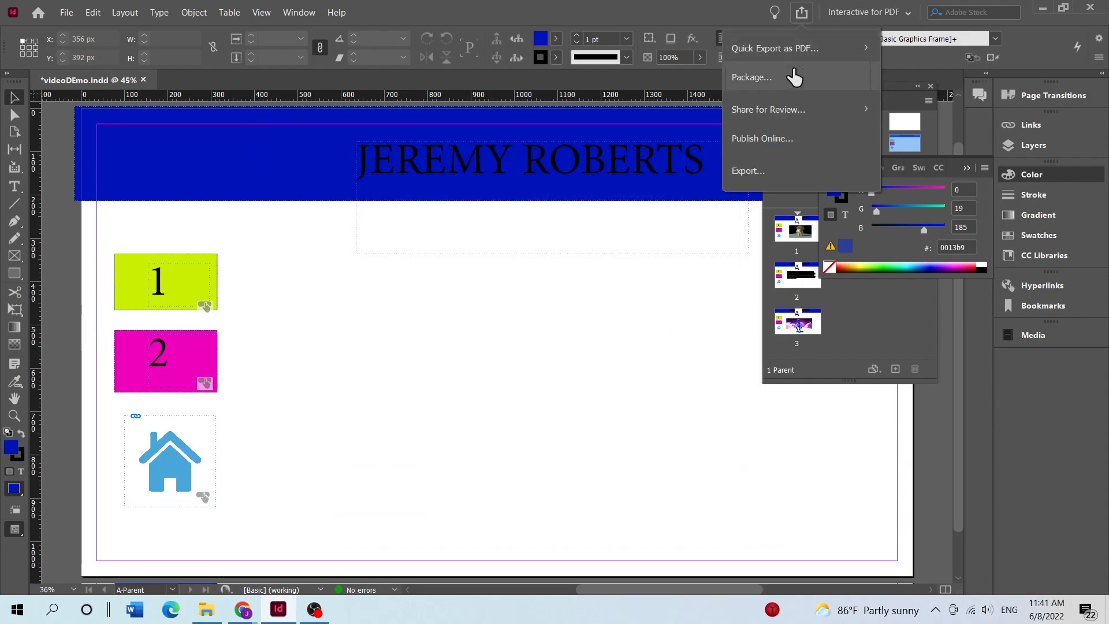
{"action": "left_click", "coordinate": [778, 140]}
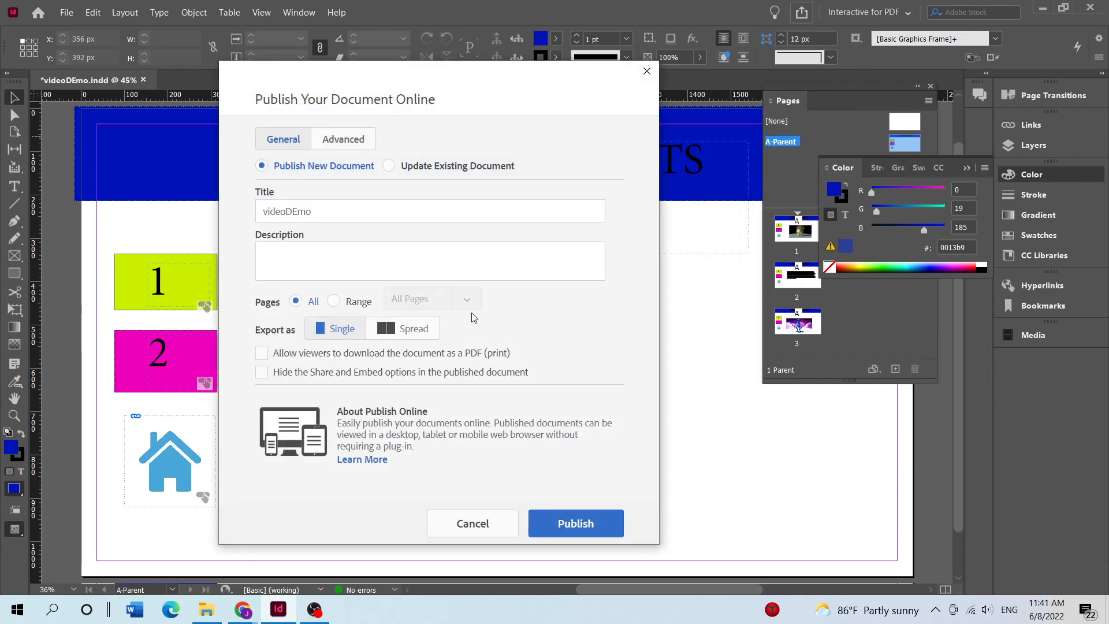
{"action": "left_click", "coordinate": [398, 168]}
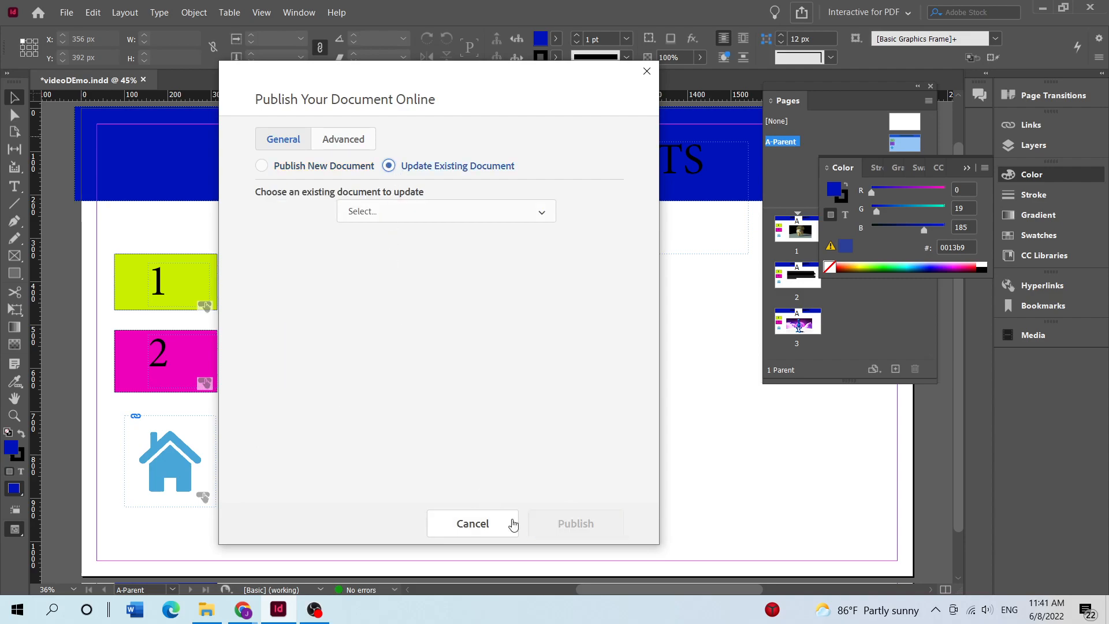
{"action": "left_click", "coordinate": [573, 525]}
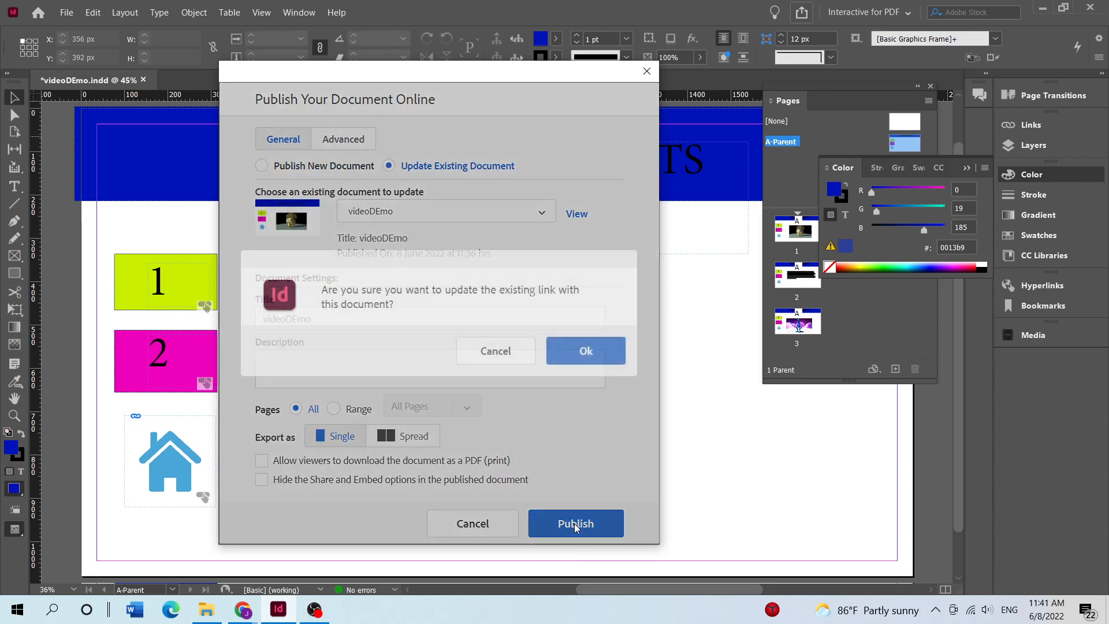
{"action": "left_click", "coordinate": [586, 350]}
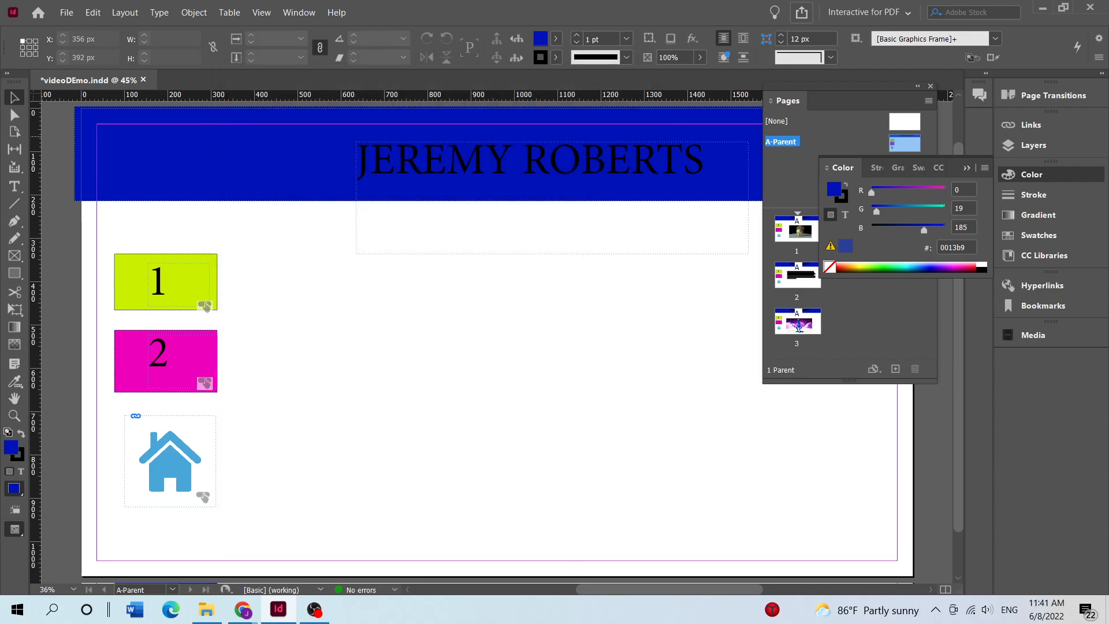
Step: Reload the published page in Chrome, test buttons 1 and 2, then close the summary
{"action": "left_click_drag", "start_coordinate": [1108, 136], "coordinate": [786, 445]}
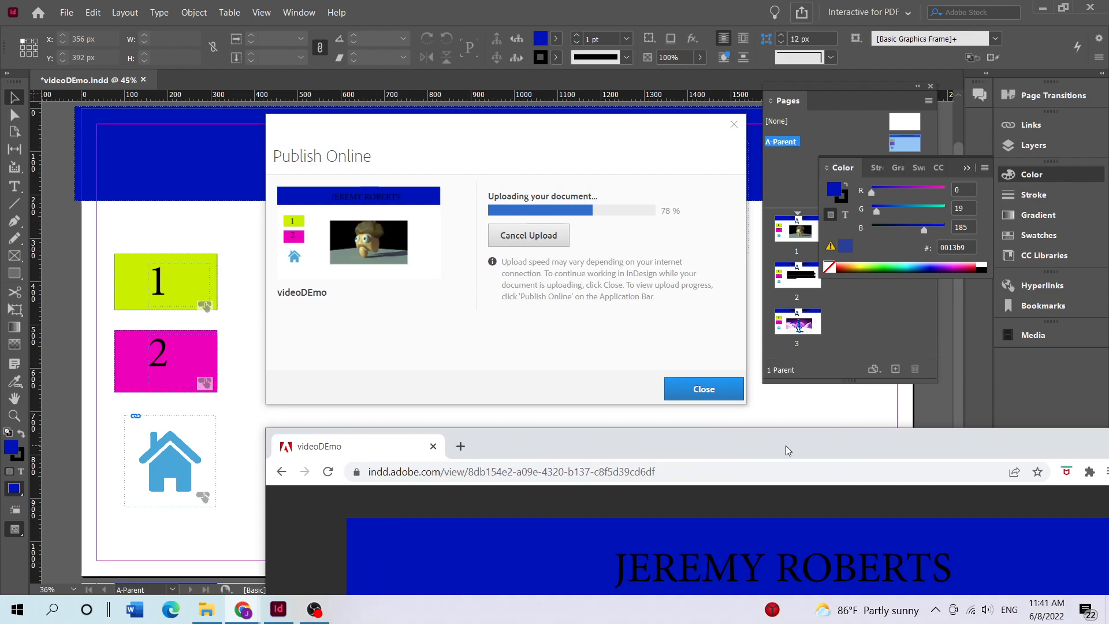
{"action": "left_click_drag", "start_coordinate": [785, 445], "coordinate": [604, 56]}
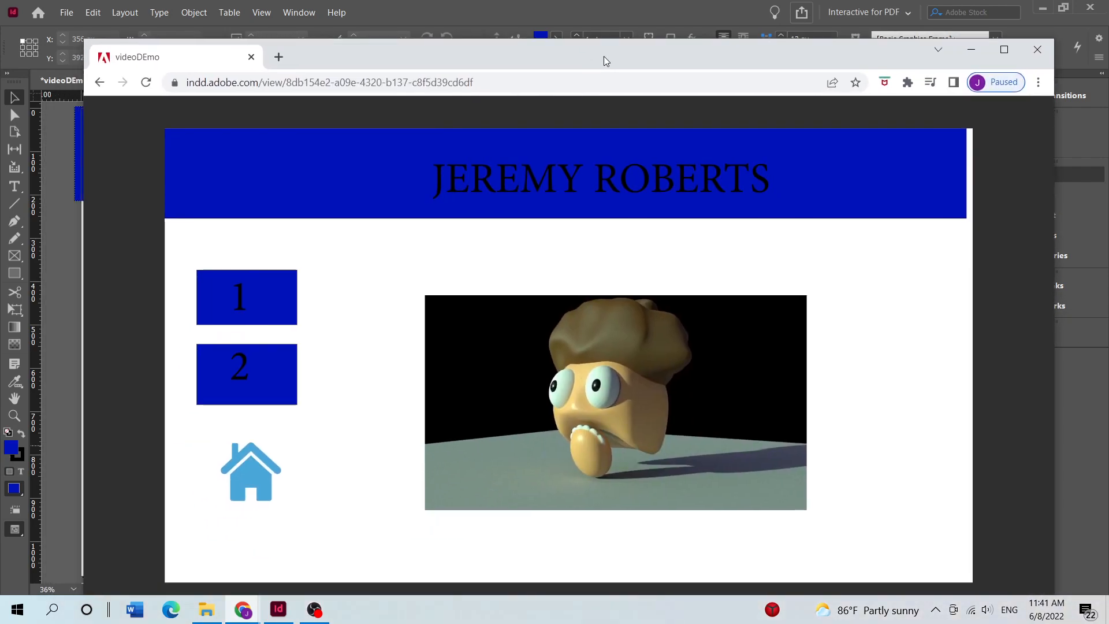
{"action": "left_click", "coordinate": [146, 83]}
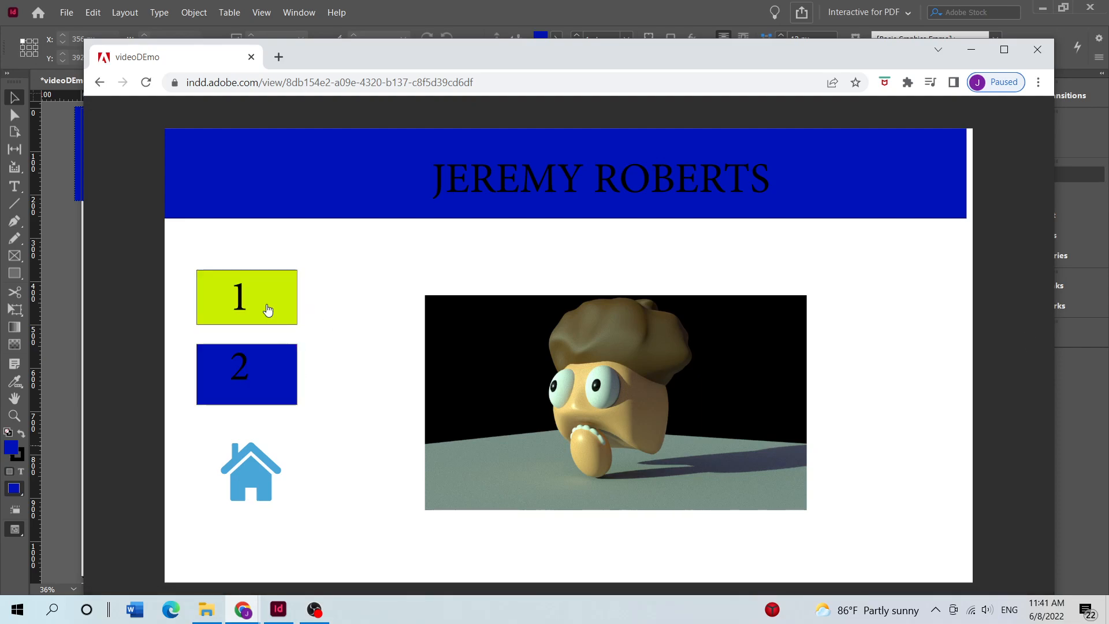
{"action": "left_click", "coordinate": [258, 366]}
{"action": "left_click", "coordinate": [260, 315]}
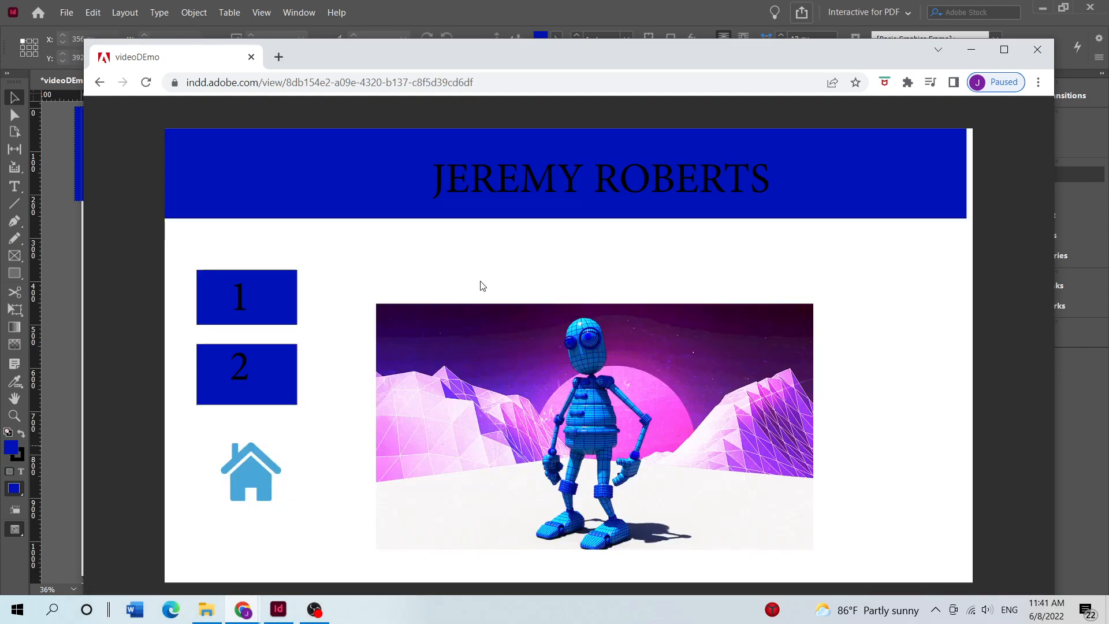
{"action": "left_click_drag", "start_coordinate": [347, 49], "coordinate": [1108, 97]}
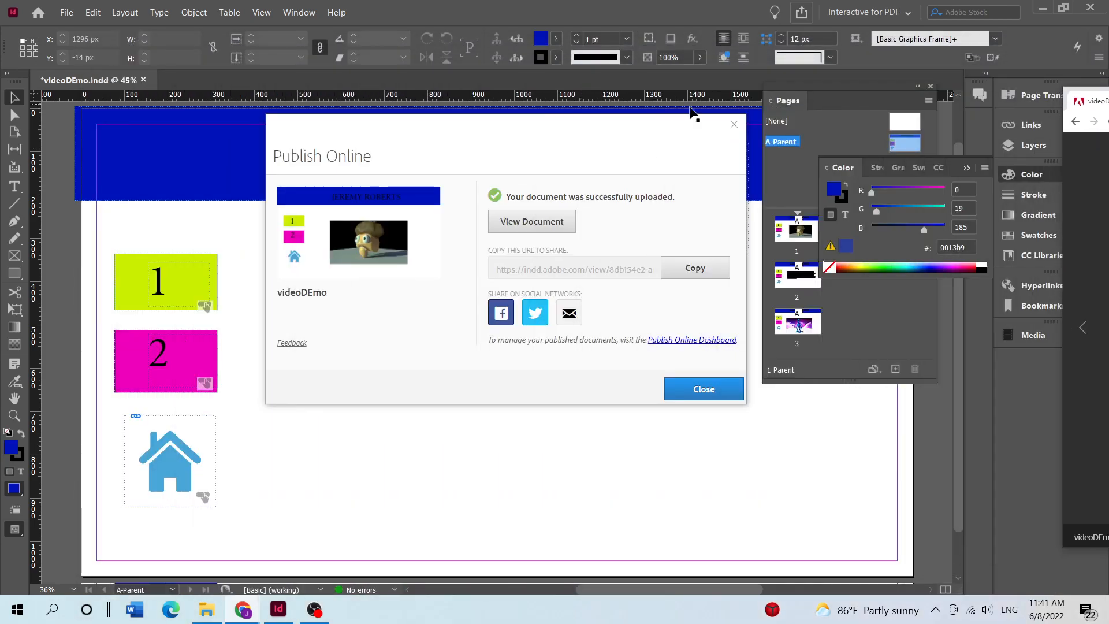
{"action": "left_click", "coordinate": [734, 123]}
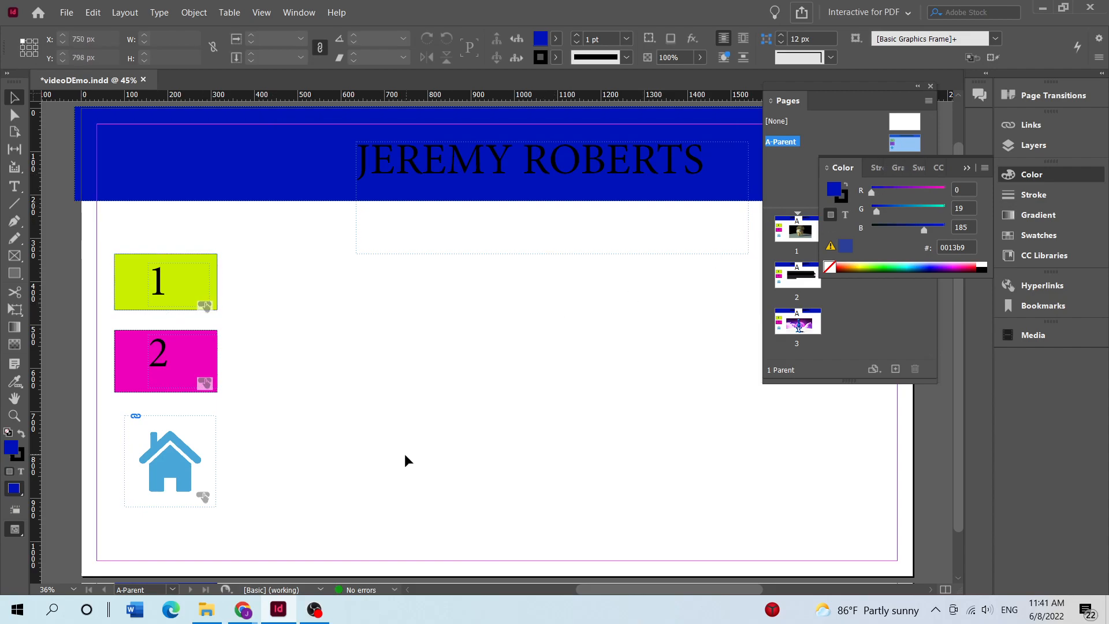
Step: Go to page 3 and select the robot image
{"action": "key", "text": "alt+Tab"}
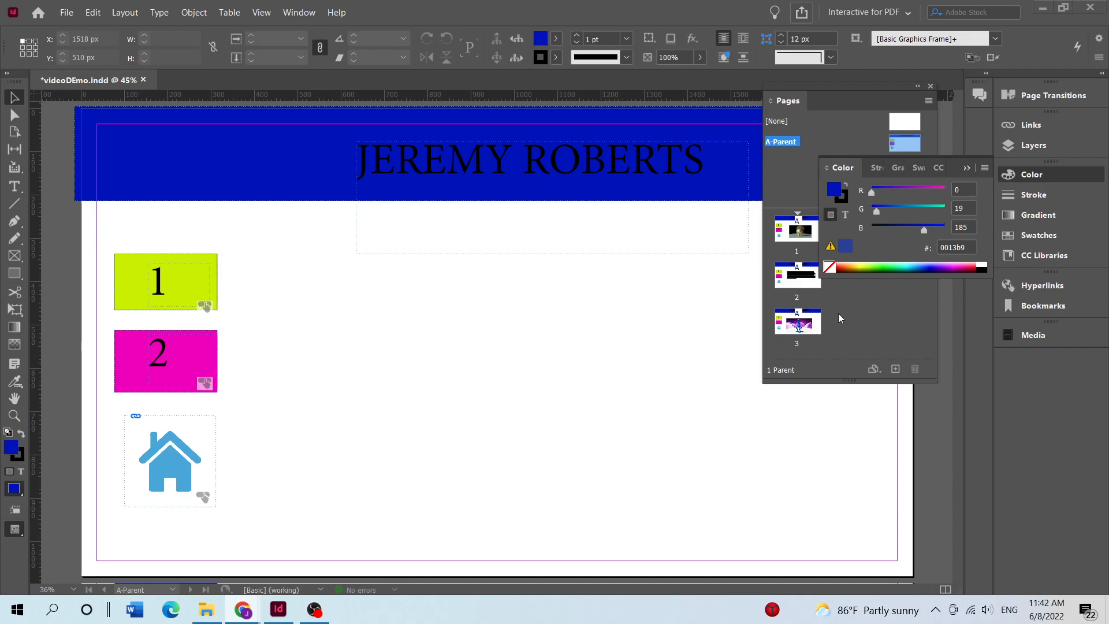
{"action": "double_click", "coordinate": [810, 325]}
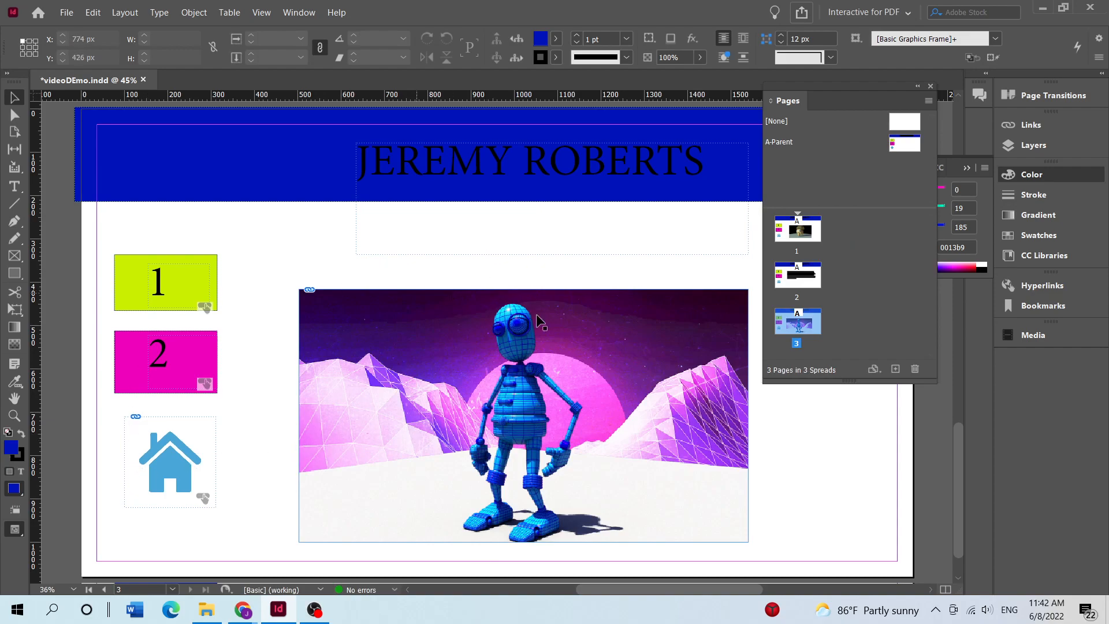
{"action": "left_click", "coordinate": [564, 288]}
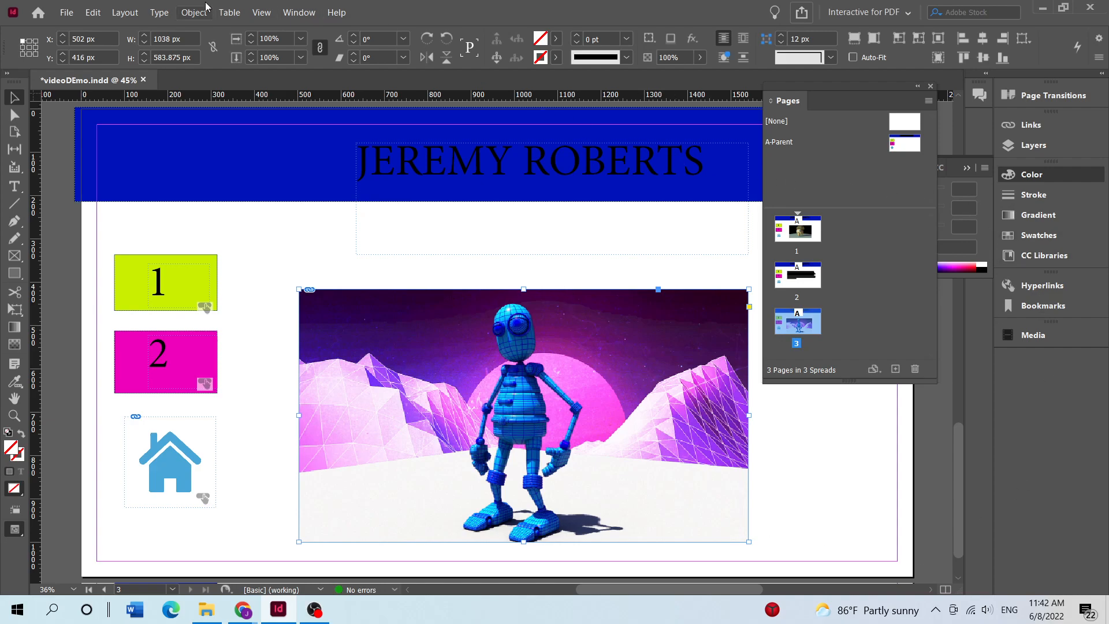
Step: Show the Animation panel and move it away from the robot image
{"action": "left_click", "coordinate": [299, 12]}
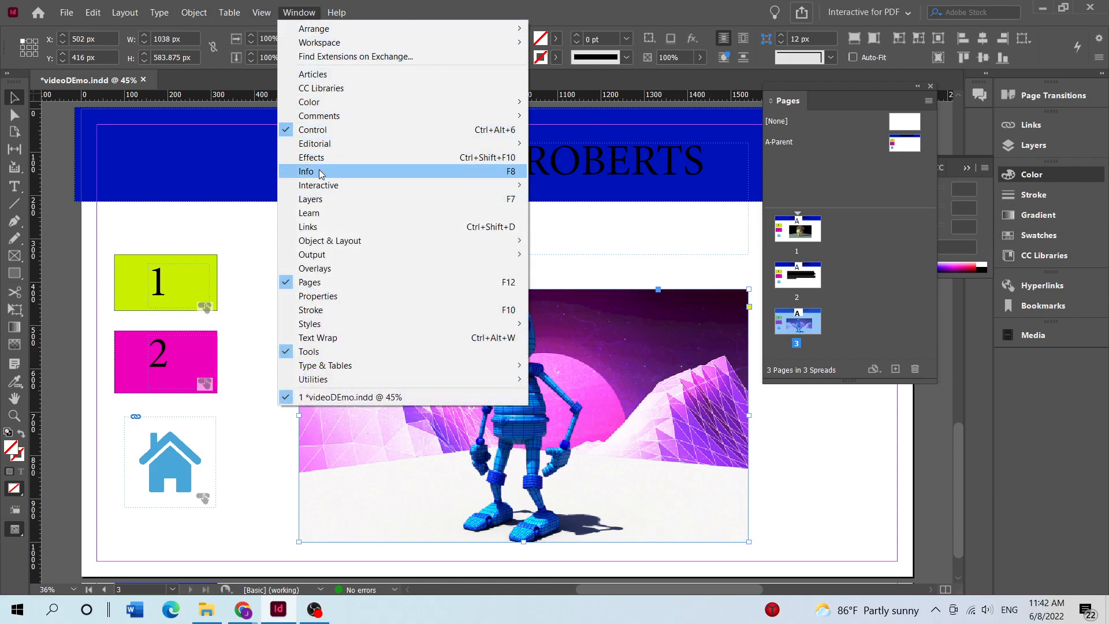
{"action": "mouse_move", "coordinate": [322, 185]}
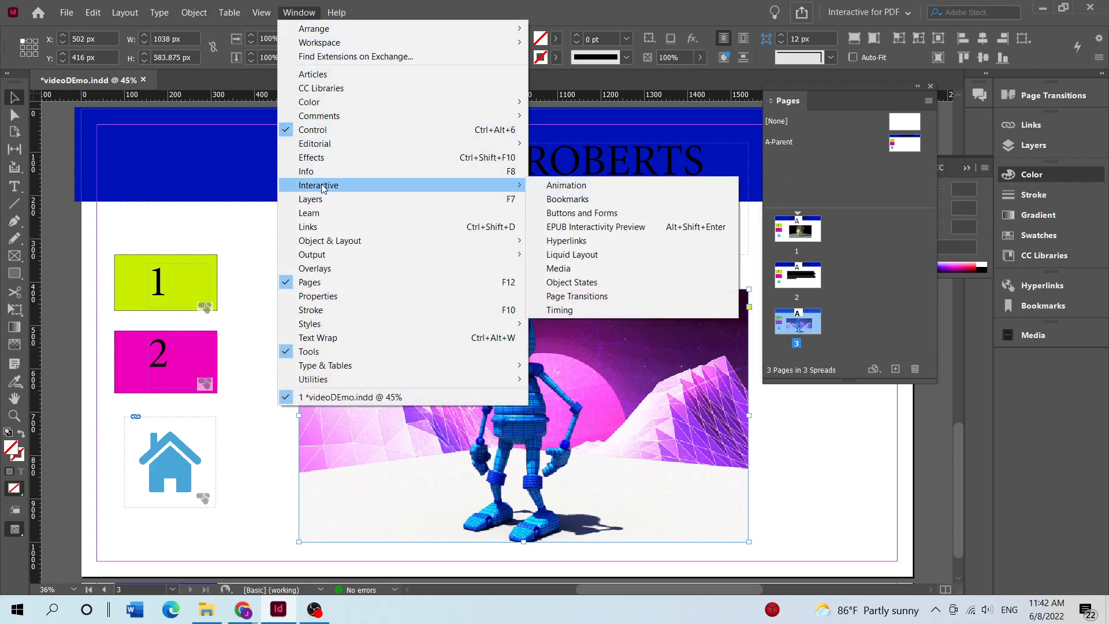
{"action": "left_click", "coordinate": [565, 186]}
{"action": "left_click_drag", "start_coordinate": [566, 296], "coordinate": [171, 119]}
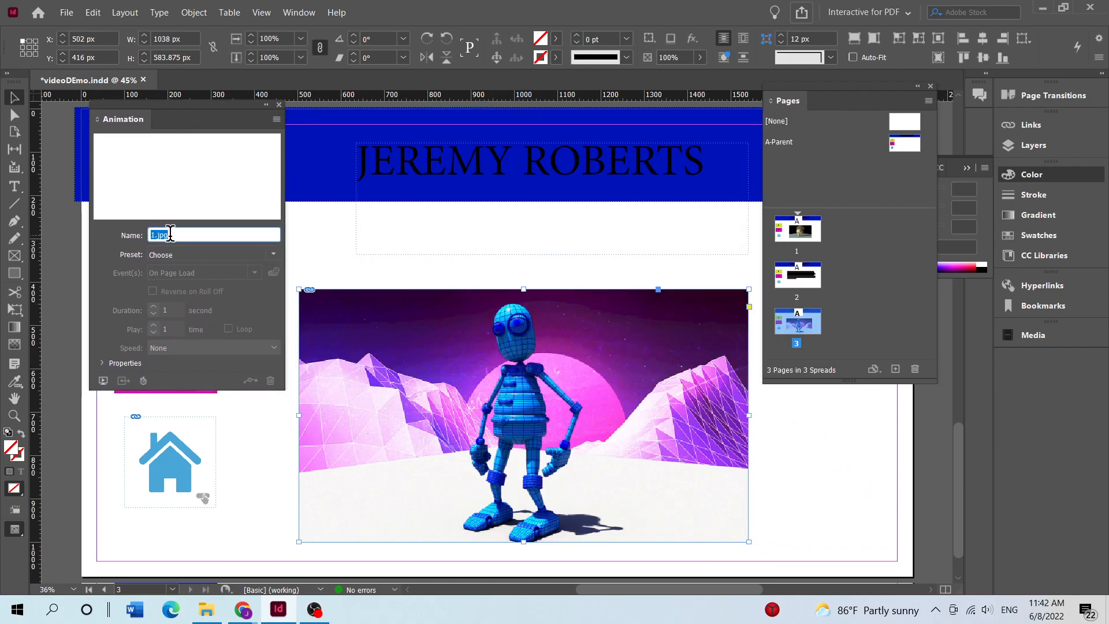
Step: Set the robot's animation to Fly in from Bottom with a 1.5-second duration
{"action": "left_click", "coordinate": [274, 254]}
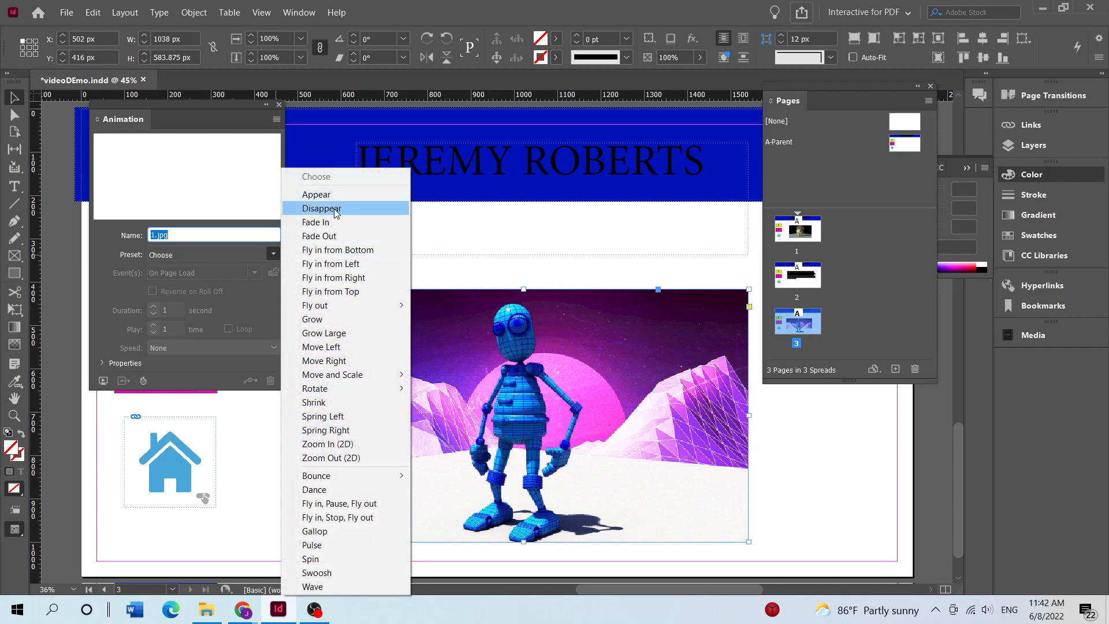
{"action": "left_click", "coordinate": [332, 250]}
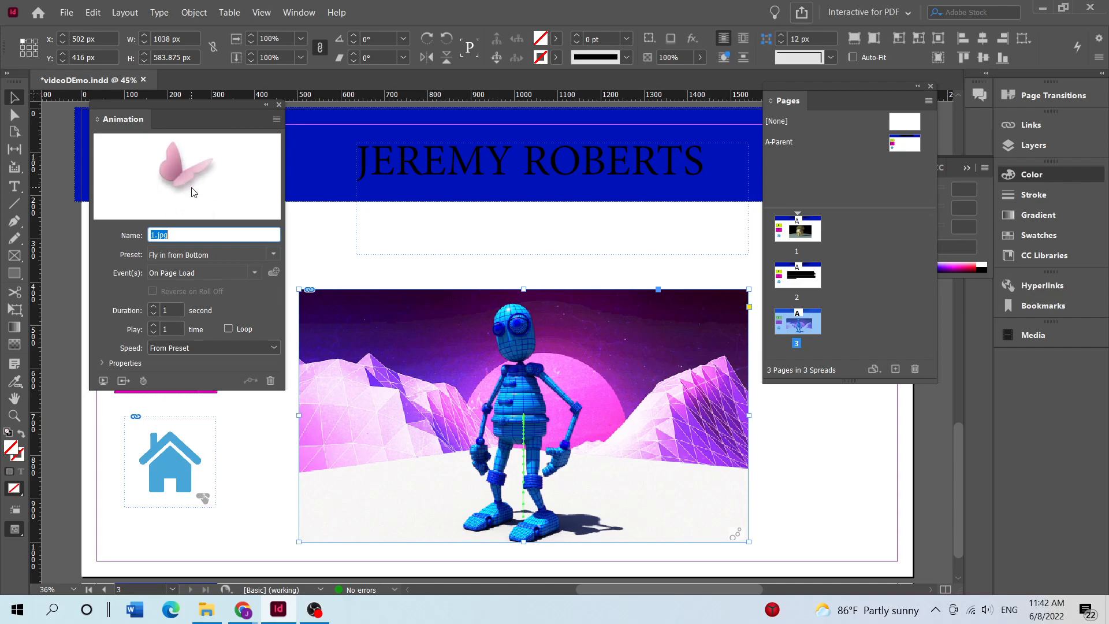
{"action": "left_click", "coordinate": [272, 256]}
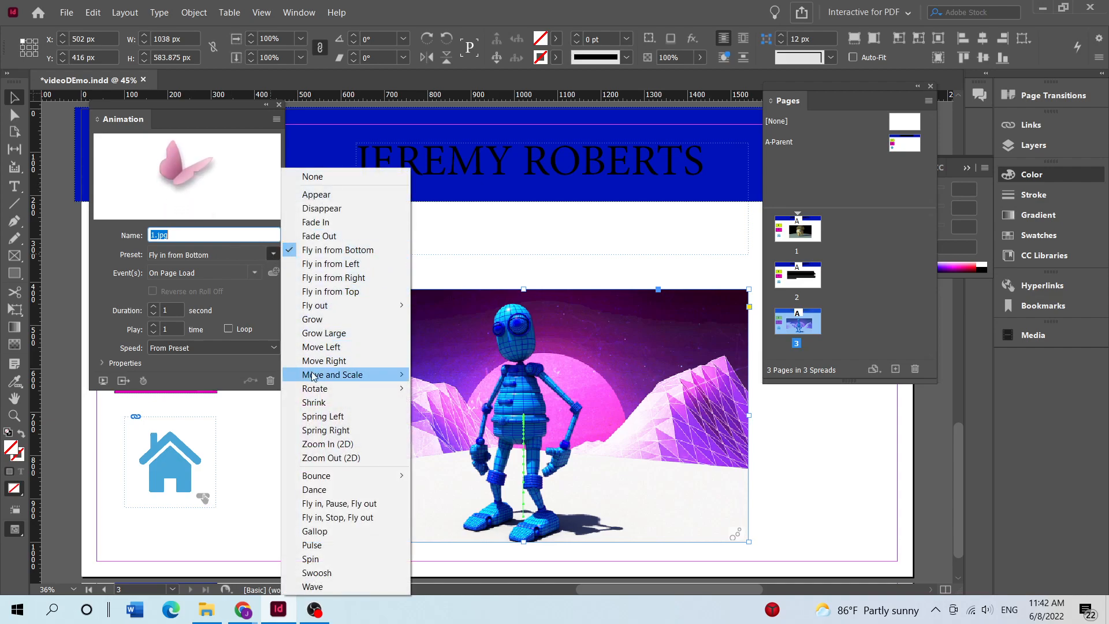
{"action": "left_click", "coordinate": [248, 258]}
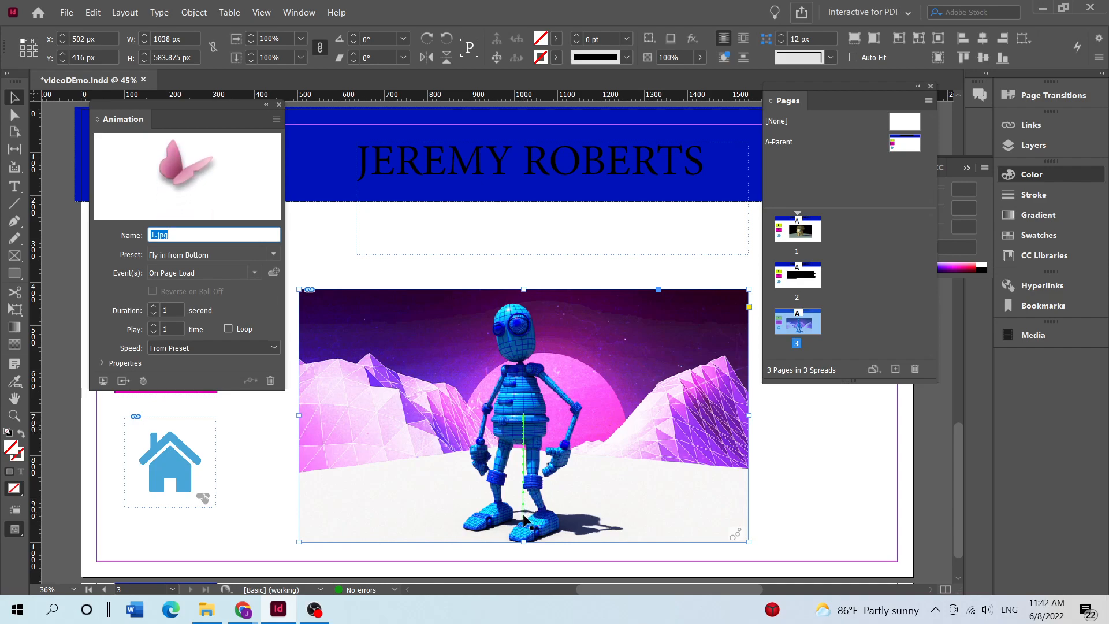
{"action": "left_click", "coordinate": [153, 307]}
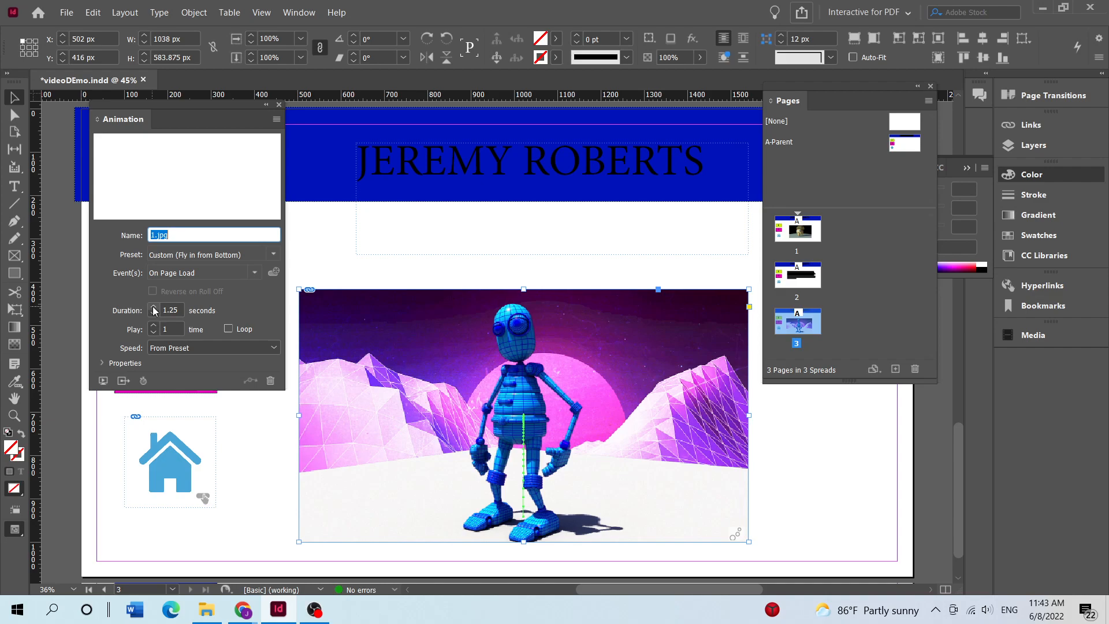
{"action": "left_click", "coordinate": [153, 308]}
{"action": "left_click", "coordinate": [254, 274]}
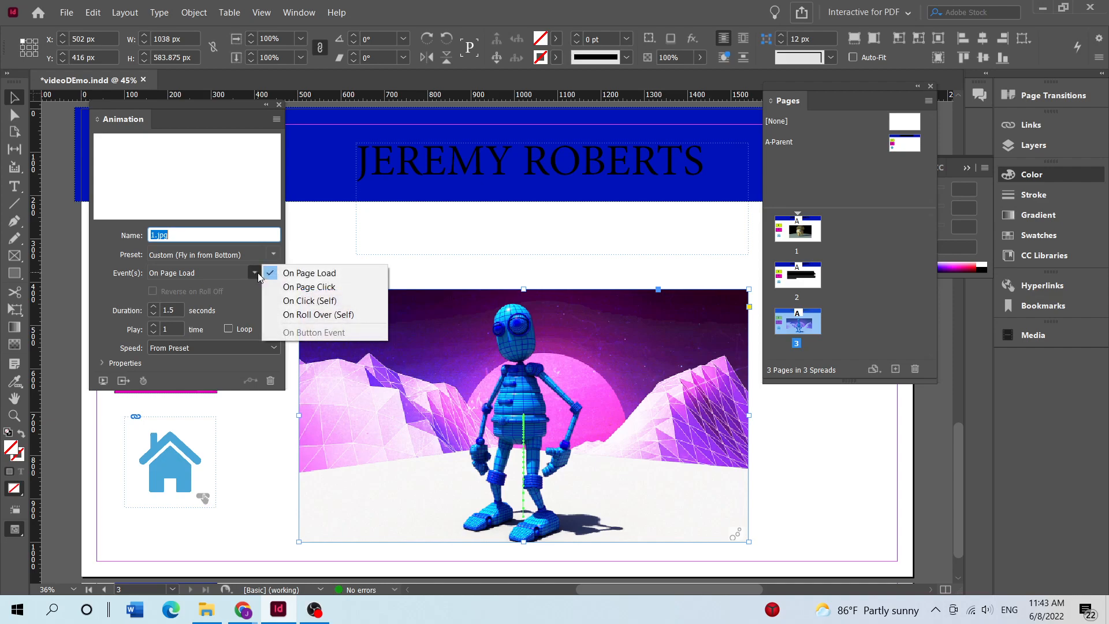
Step: Leave the robot's fly-in on On Page Load and play it in EPUB Interactivity Preview to confirm it enters from the bottom
{"action": "left_click", "coordinate": [119, 293]}
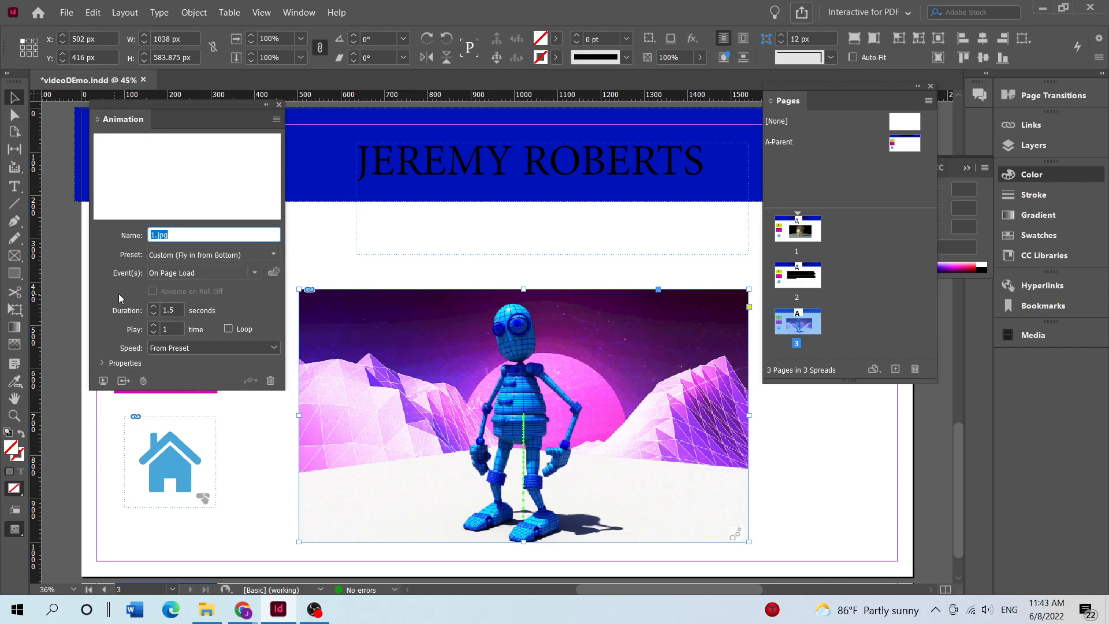
{"action": "left_click", "coordinate": [103, 381]}
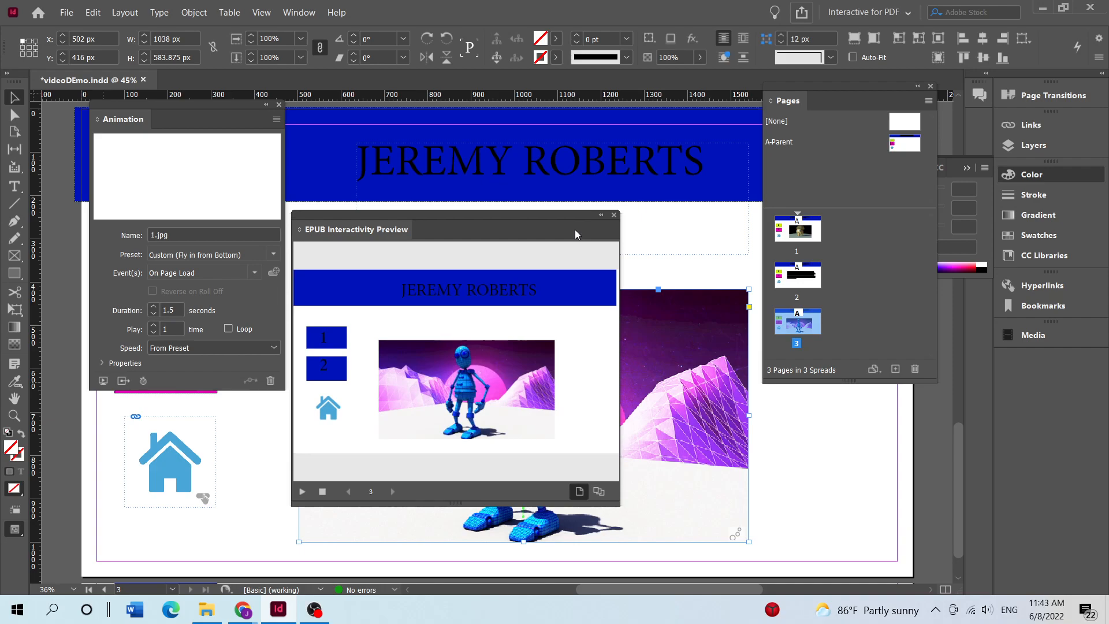
{"action": "left_click", "coordinate": [302, 492]}
{"action": "left_click", "coordinate": [614, 215]}
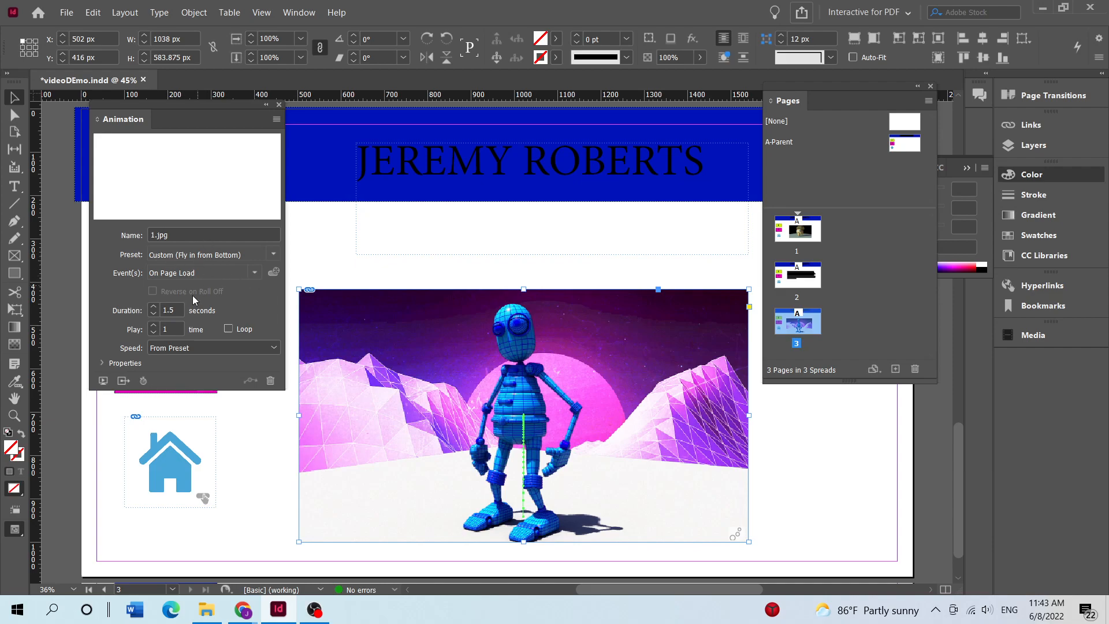
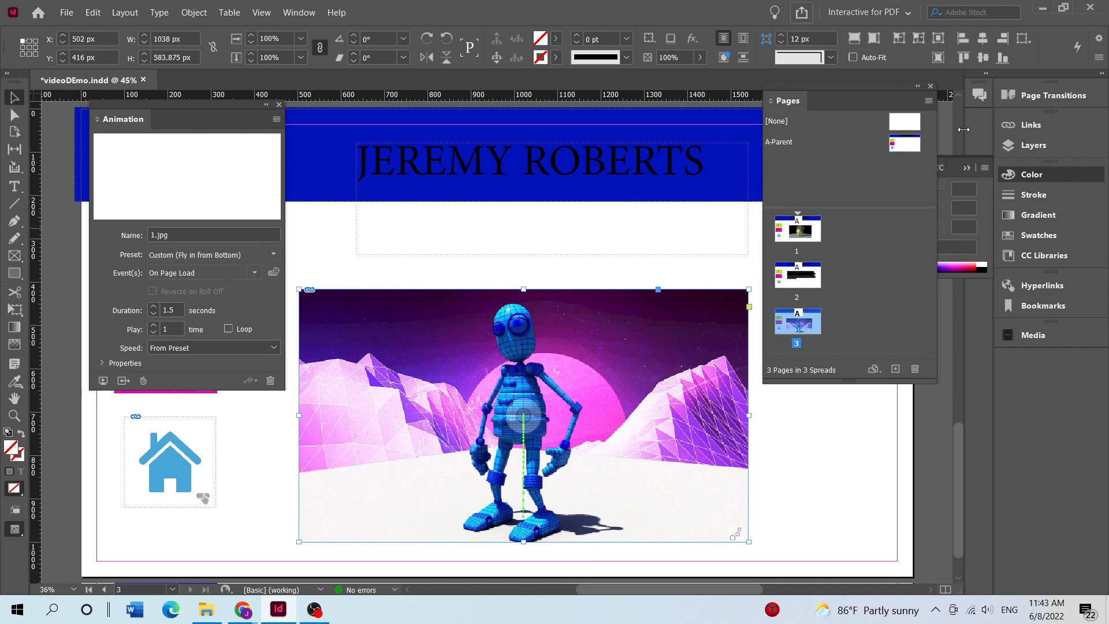
Step: Restore the InDesign window from full screen so the desktop and Chrome taskbar icon show
{"action": "key", "text": "alt+Tab"}
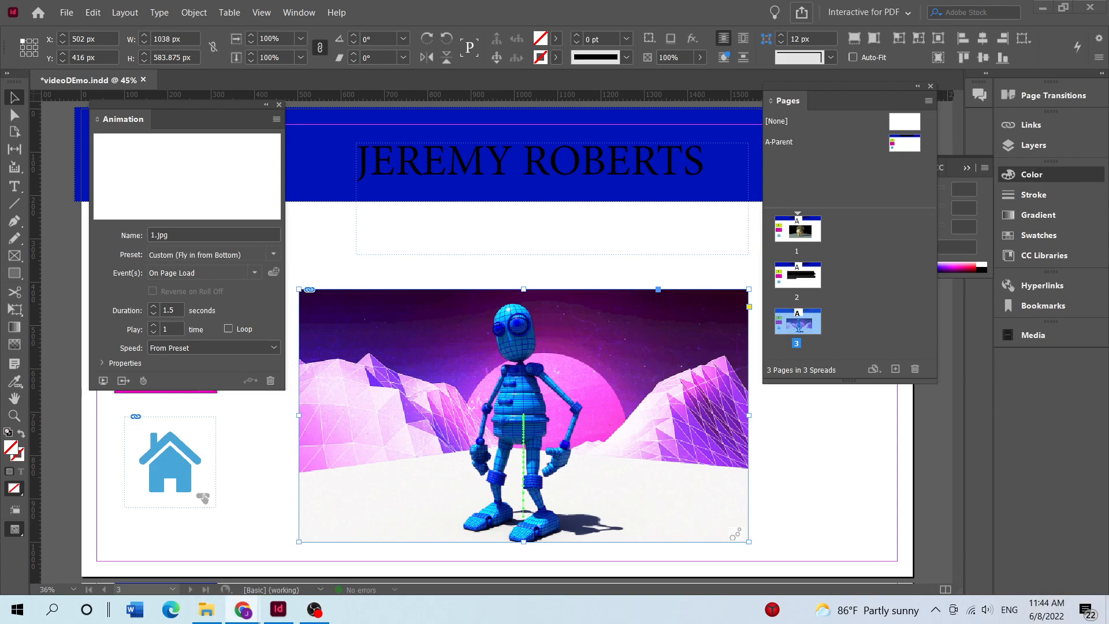
{"action": "mouse_move", "coordinate": [385, 14]}
{"action": "left_mouse_down"}
{"action": "mouse_move", "coordinate": [458, 450]}
{"action": "mouse_move", "coordinate": [379, 19]}
{"action": "mouse_move", "coordinate": [392, 18]}
{"action": "left_mouse_up"}
{"action": "mouse_move", "coordinate": [243, 609]}
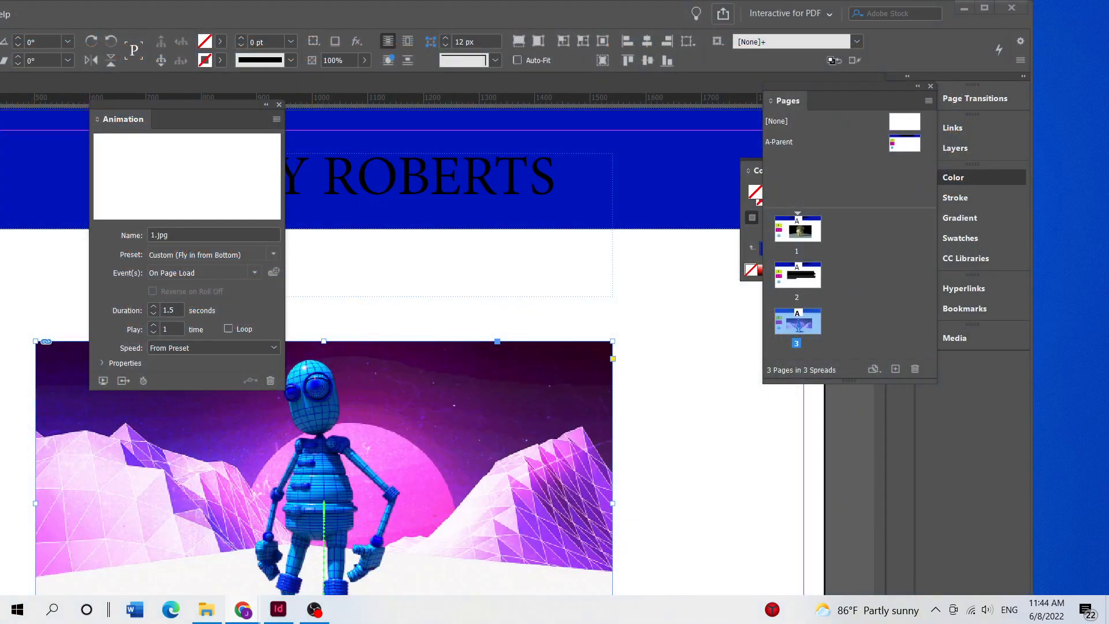
Step: View the 1 Month of 30 Minute Meal Plans page, return to Contents, then move the browser aside
{"action": "left_click_drag", "start_coordinate": [1108, 63], "coordinate": [87, 30]}
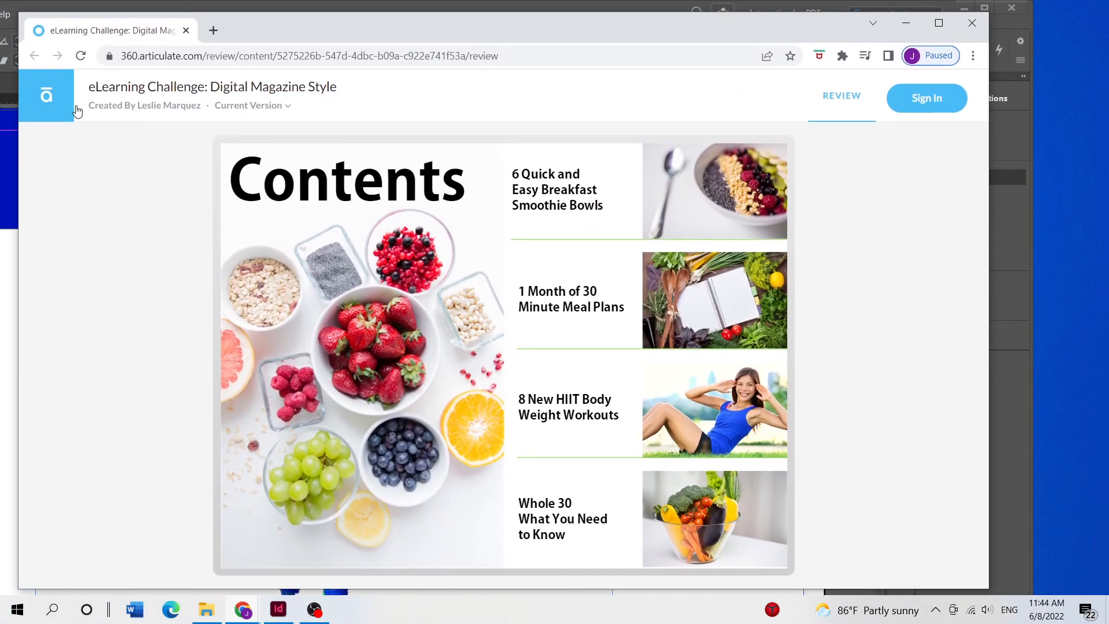
{"action": "left_click", "coordinate": [527, 301]}
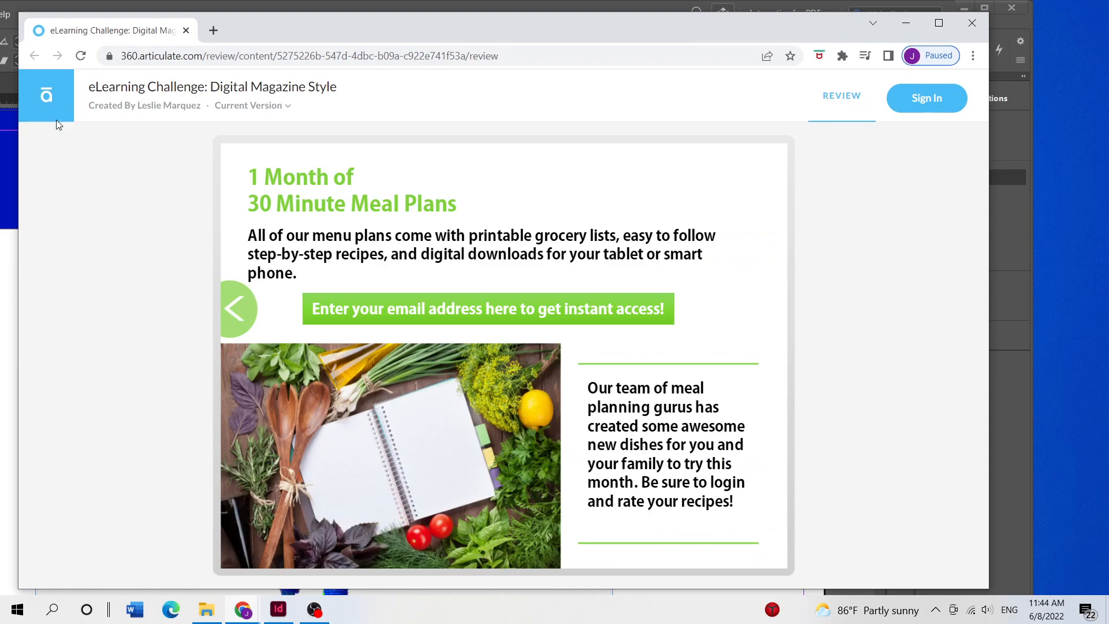
{"action": "left_click_drag", "start_coordinate": [333, 37], "coordinate": [317, 35]}
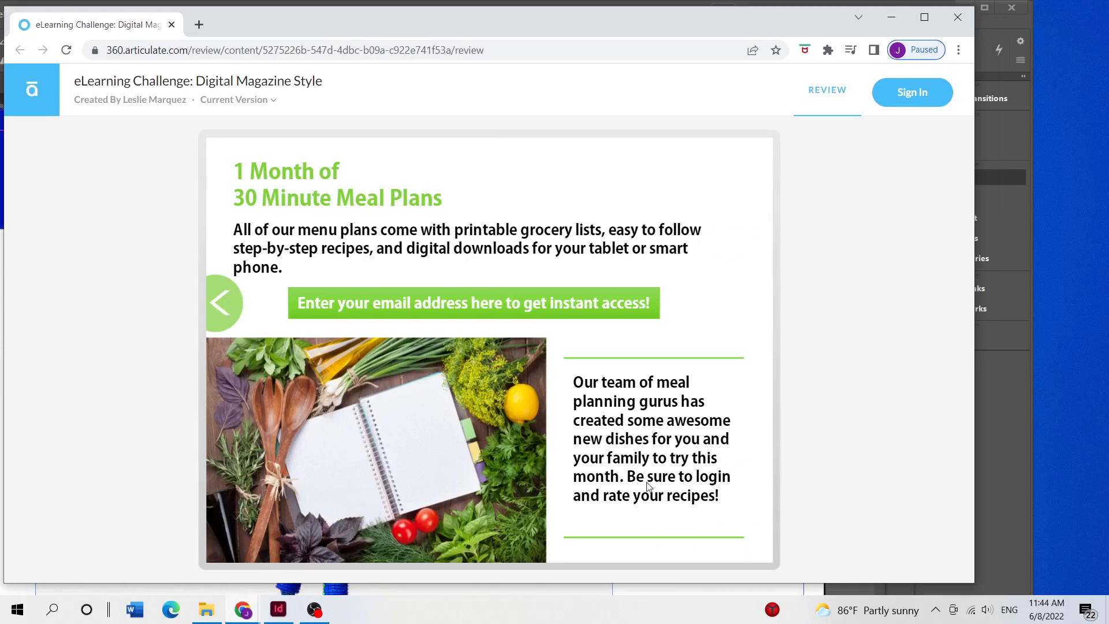
{"action": "left_click", "coordinate": [217, 302]}
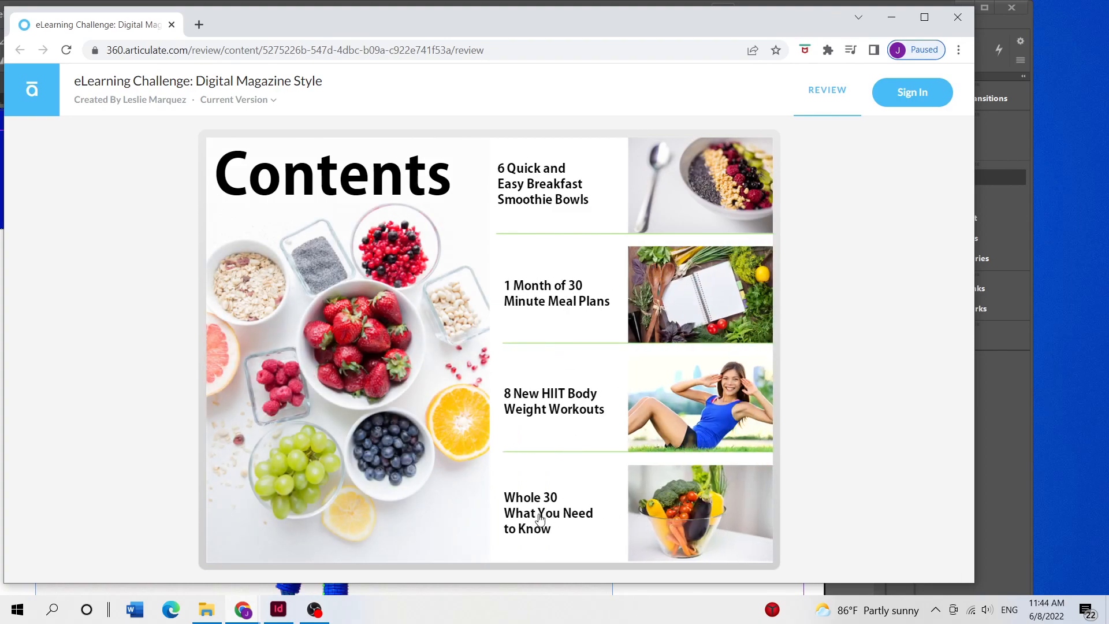
{"action": "left_click_drag", "start_coordinate": [338, 17], "coordinate": [1108, 46]}
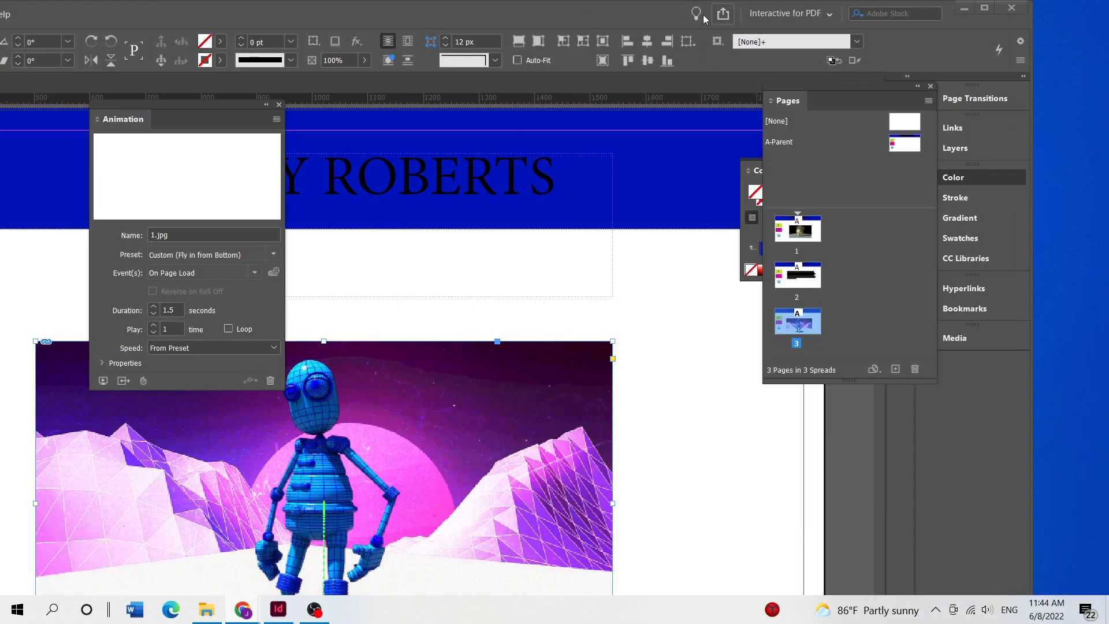
Step: Maximize InDesign and republish online as an update to the existing videoDEmo document, replacing its link
{"action": "left_click", "coordinate": [984, 8]}
{"action": "left_click_drag", "start_coordinate": [176, 125], "coordinate": [863, 310]}
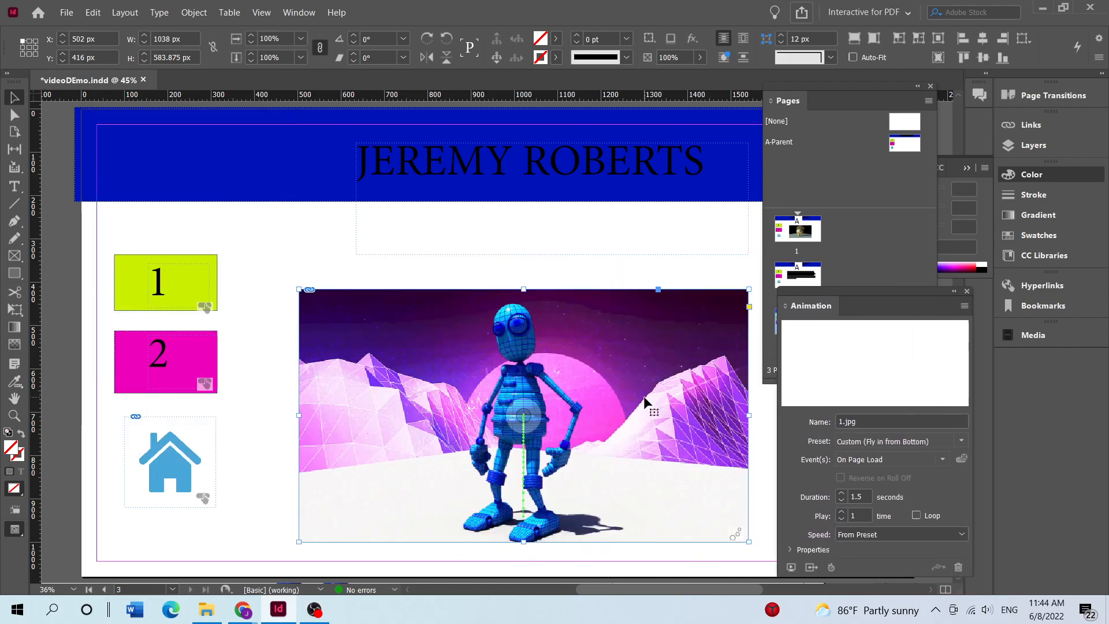
{"action": "left_click", "coordinate": [802, 12]}
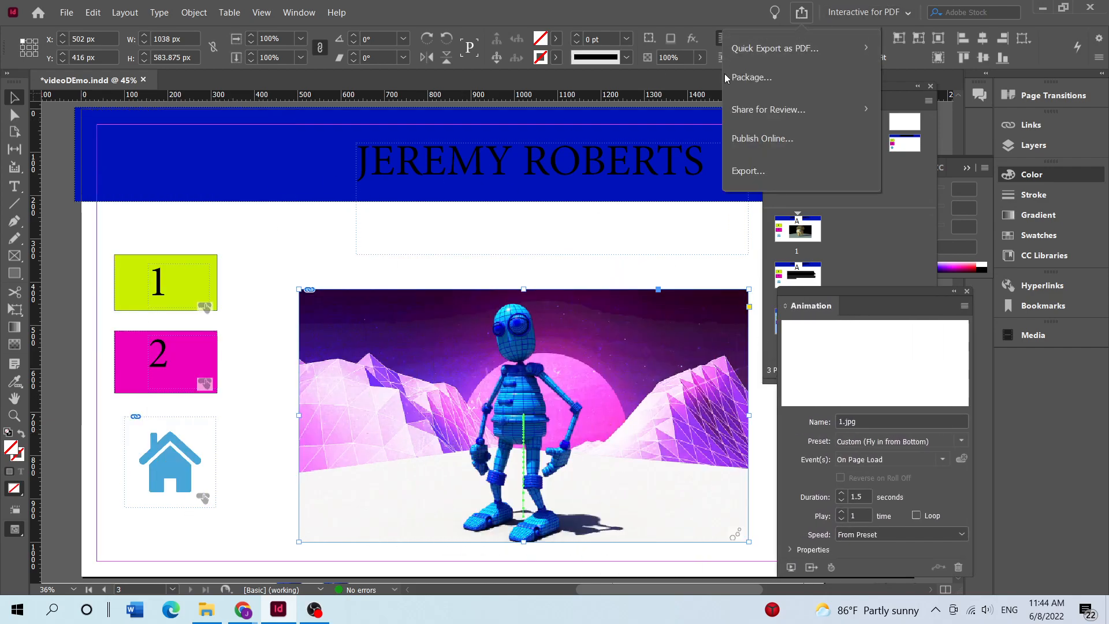
{"action": "left_click", "coordinate": [744, 140]}
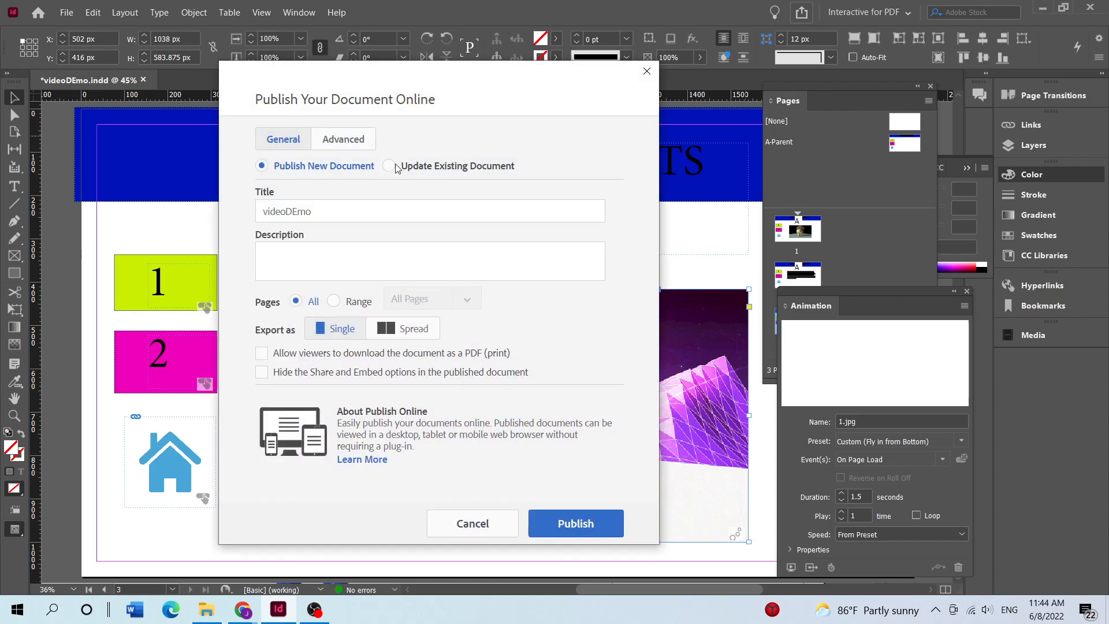
{"action": "left_click", "coordinate": [397, 167]}
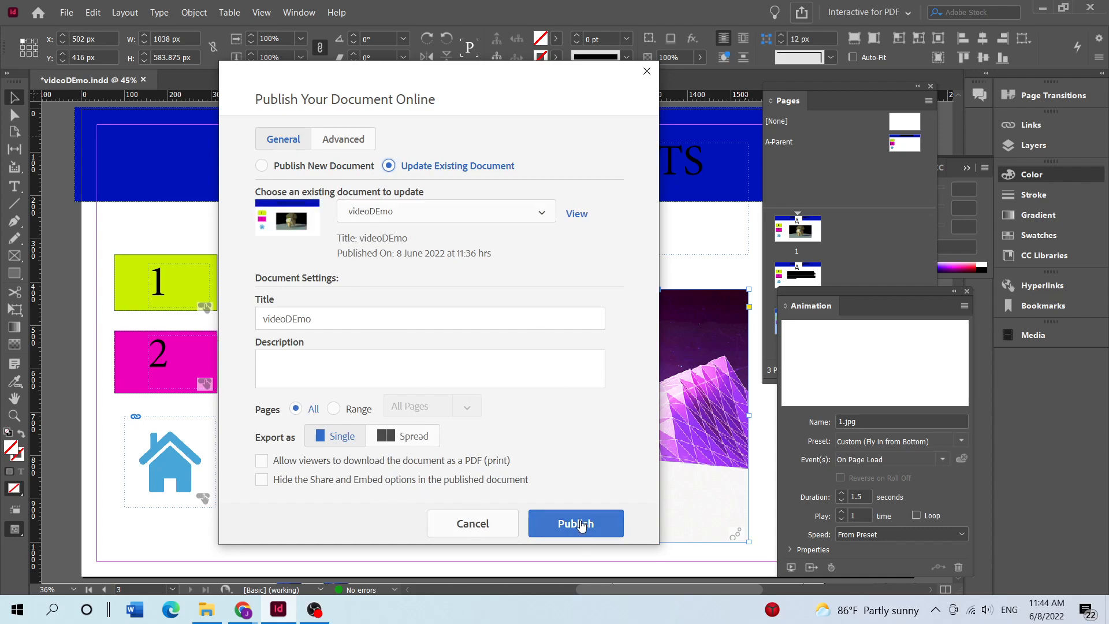
{"action": "left_click", "coordinate": [574, 525]}
{"action": "left_click", "coordinate": [586, 358]}
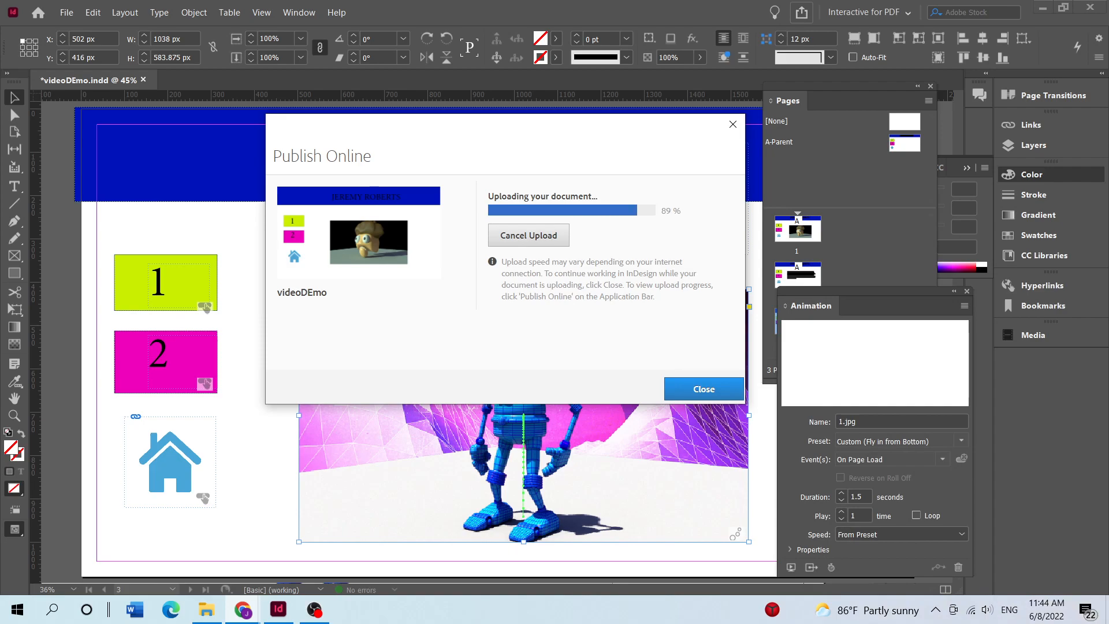
{"action": "left_click_drag", "start_coordinate": [1108, 117], "coordinate": [358, 42]}
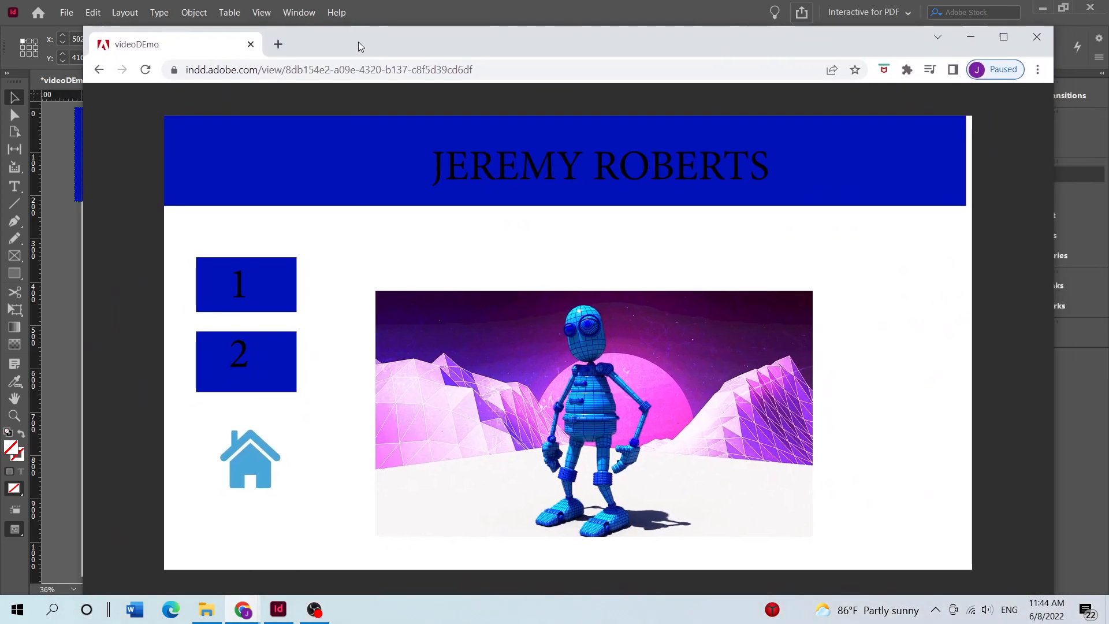
Step: Reload the published videoDEmo and test the page 2, page 3, home and 2 button links
{"action": "left_click", "coordinate": [145, 69]}
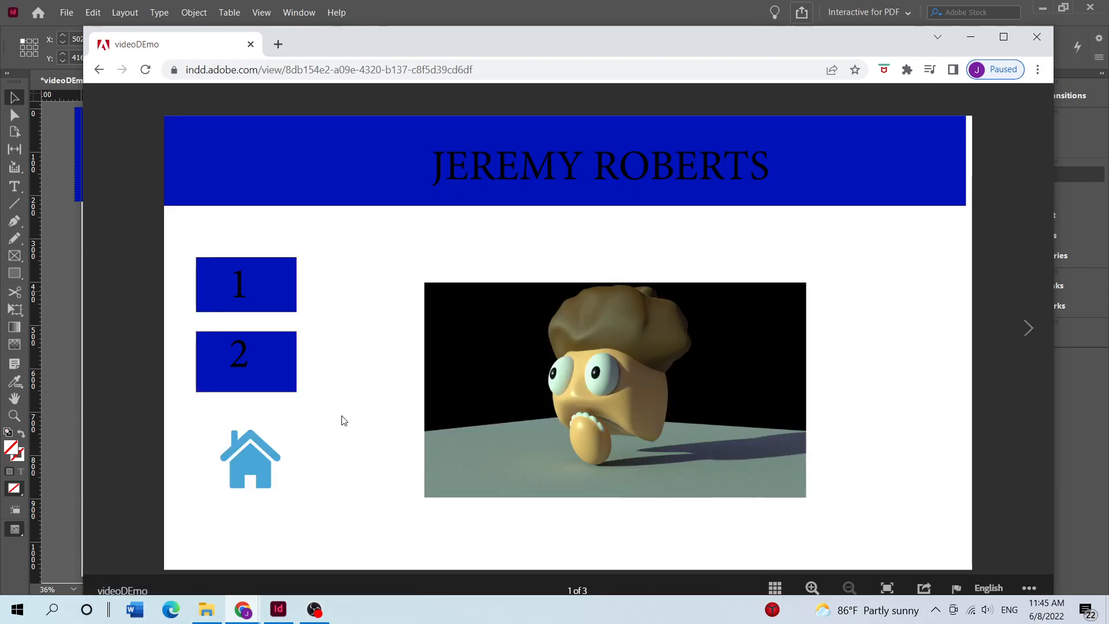
{"action": "left_click", "coordinate": [258, 296]}
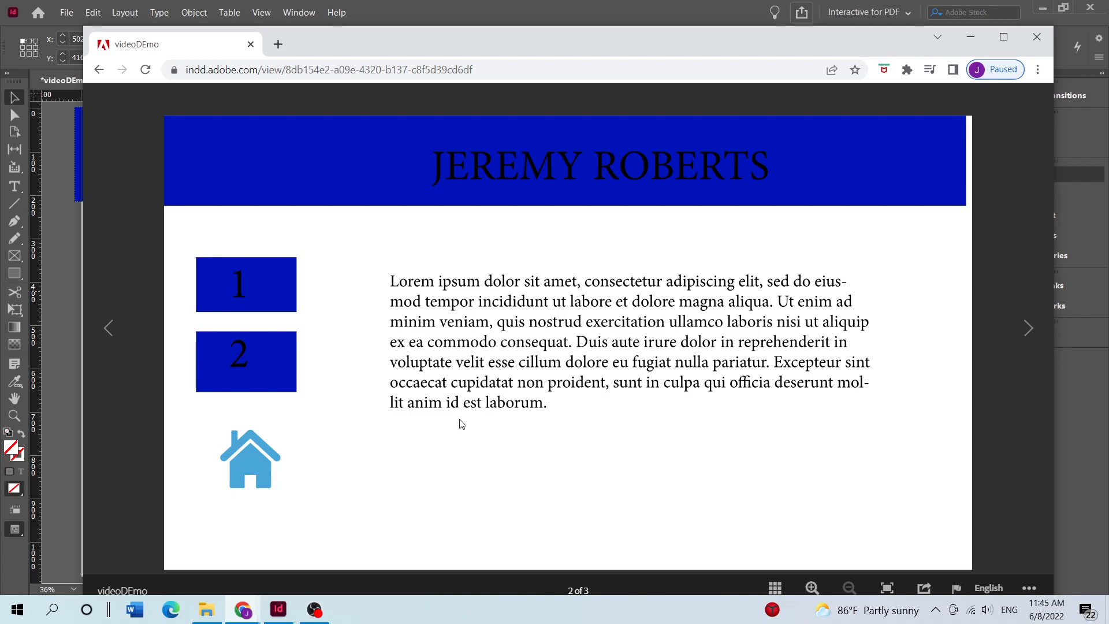
{"action": "left_click", "coordinate": [282, 379]}
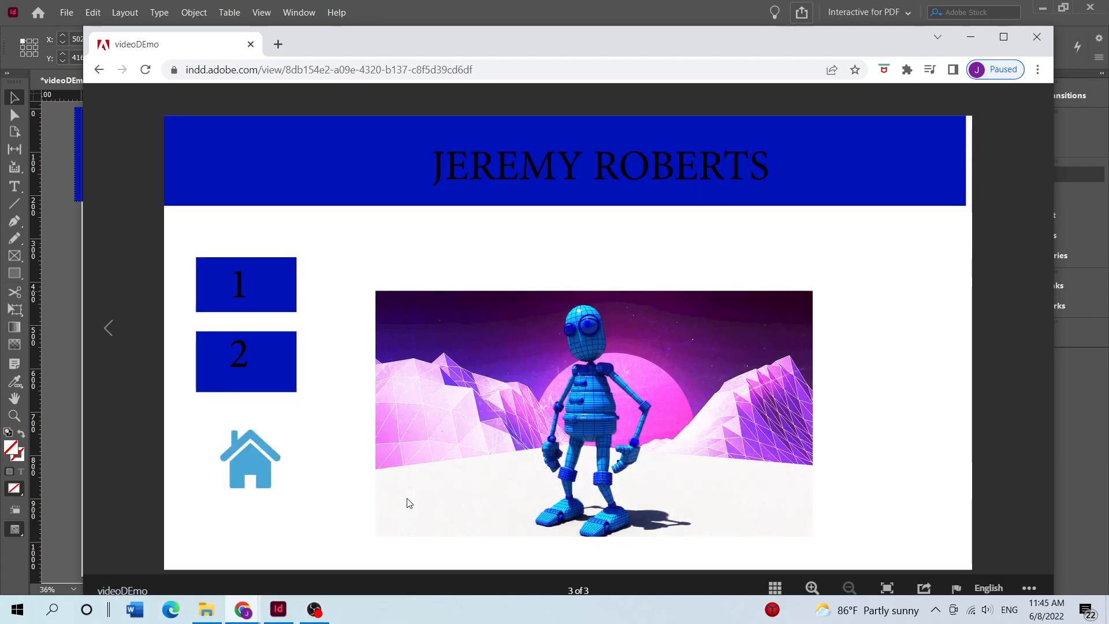
{"action": "left_click", "coordinate": [1003, 37]}
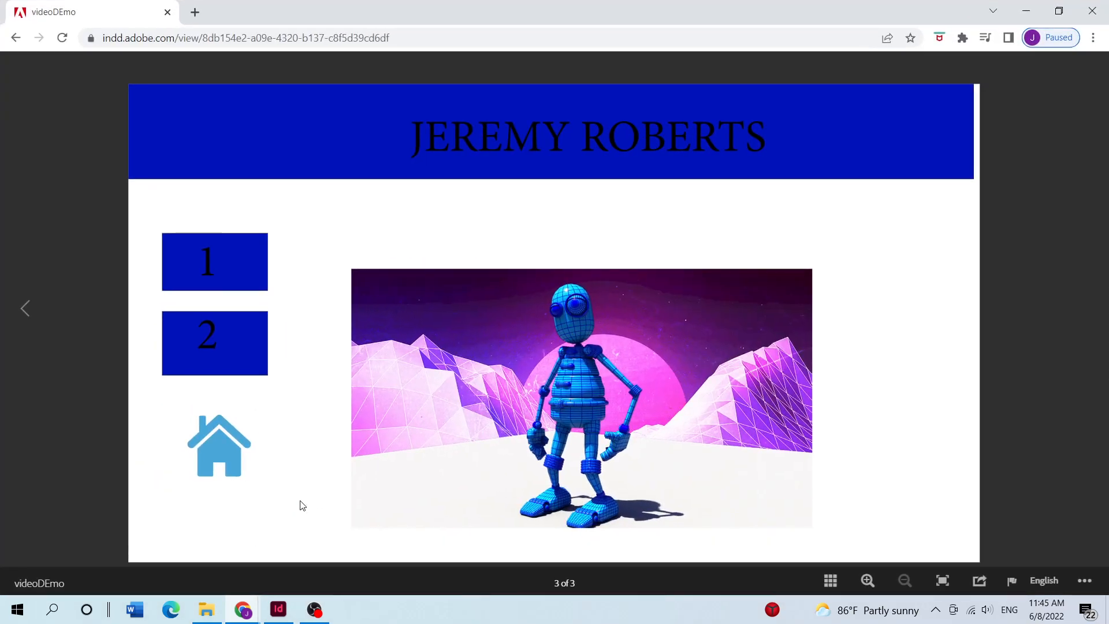
{"action": "left_click", "coordinate": [214, 449]}
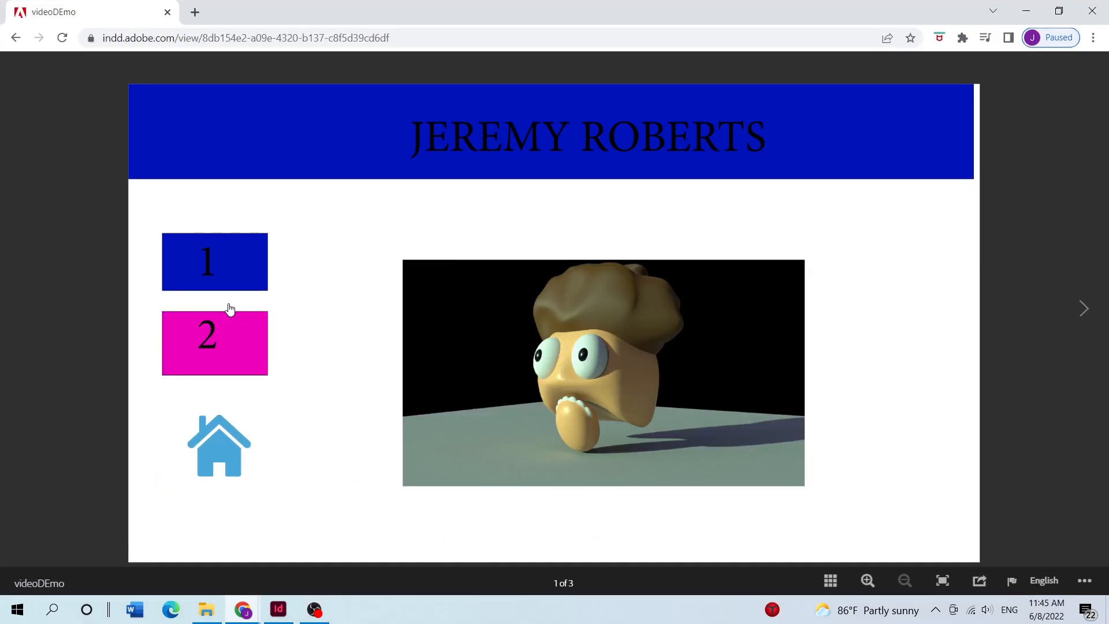
{"action": "left_click", "coordinate": [245, 346]}
{"action": "left_click", "coordinate": [240, 354]}
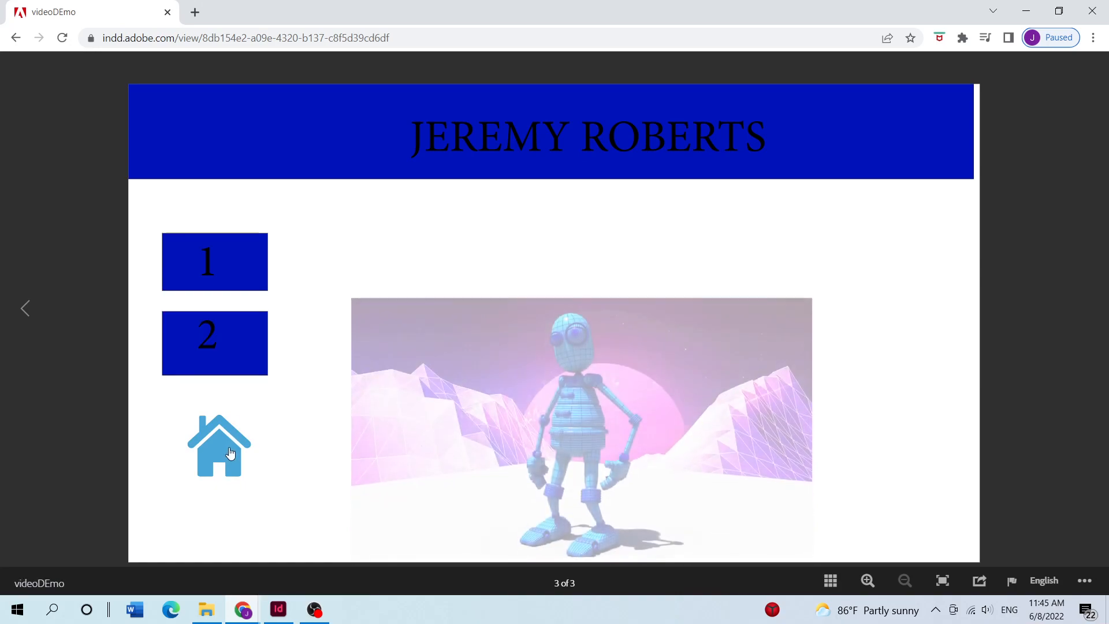
{"action": "left_click", "coordinate": [1092, 11]}
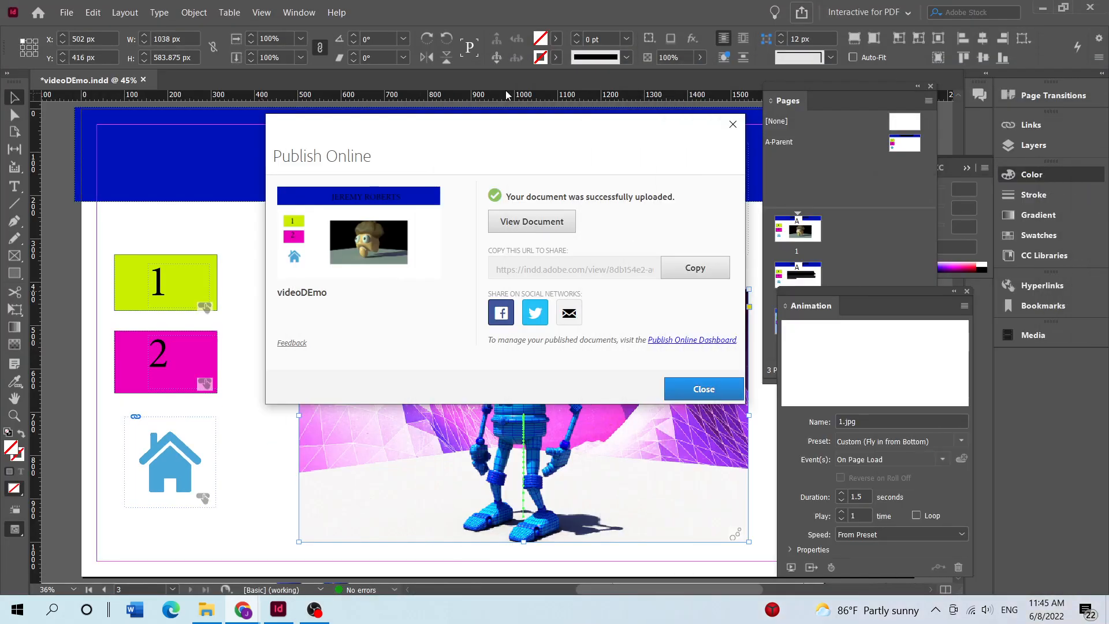
Step: Shift the Publish Online confirmation down out of the way and bring the Pages panel forward
{"action": "left_click_drag", "start_coordinate": [390, 129], "coordinate": [352, 306]}
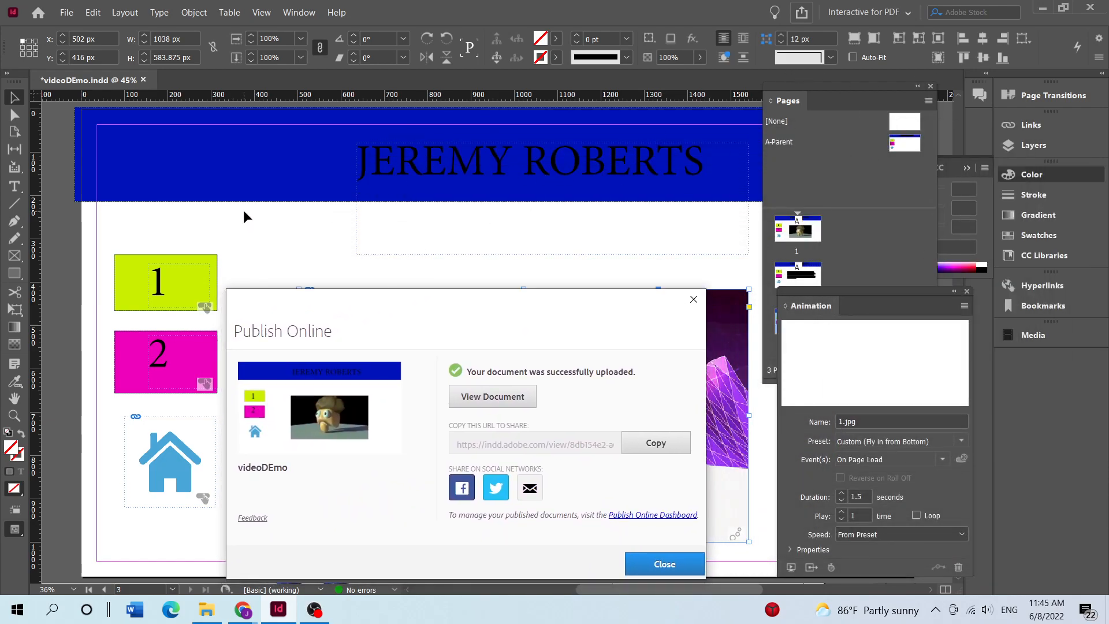
{"action": "left_click_drag", "start_coordinate": [363, 307], "coordinate": [490, 436]}
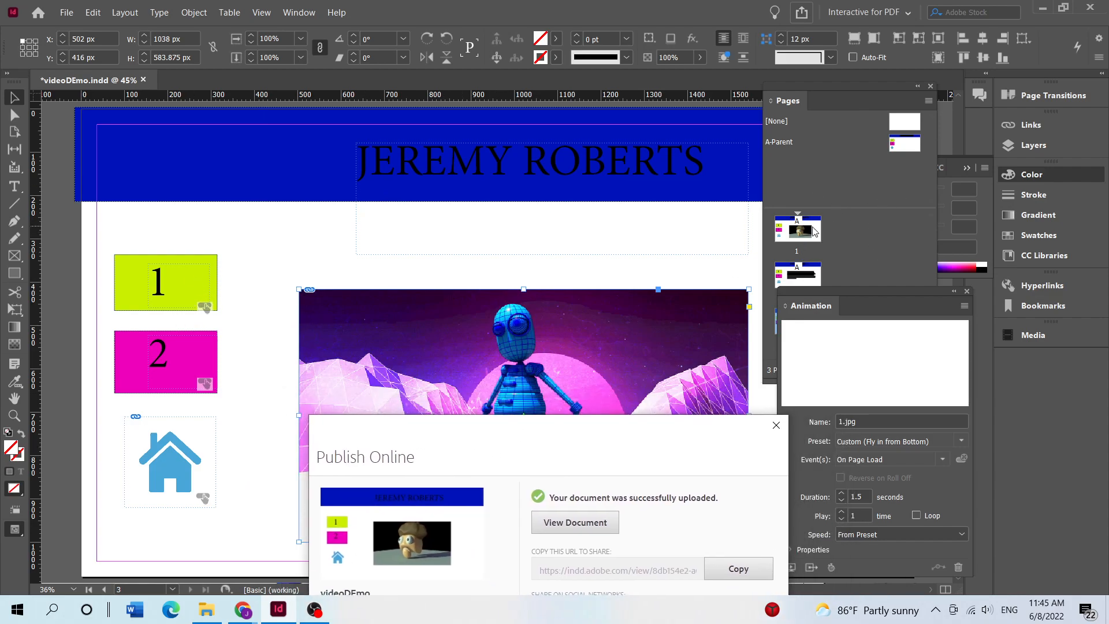
{"action": "left_click_drag", "start_coordinate": [435, 440], "coordinate": [277, 176]}
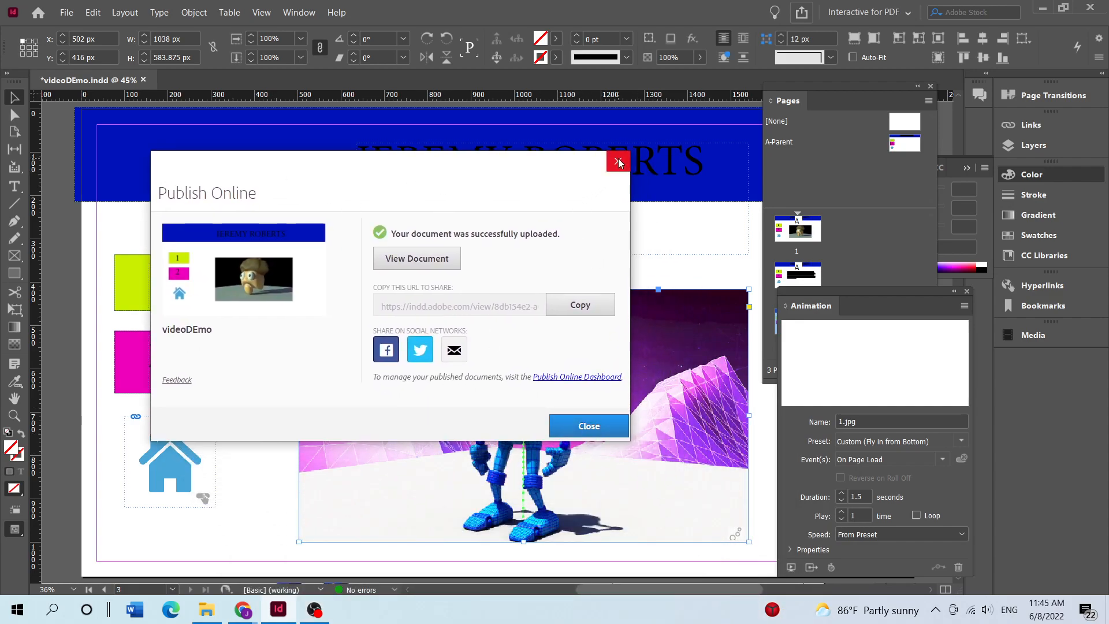
{"action": "left_click_drag", "start_coordinate": [342, 172], "coordinate": [433, 253]}
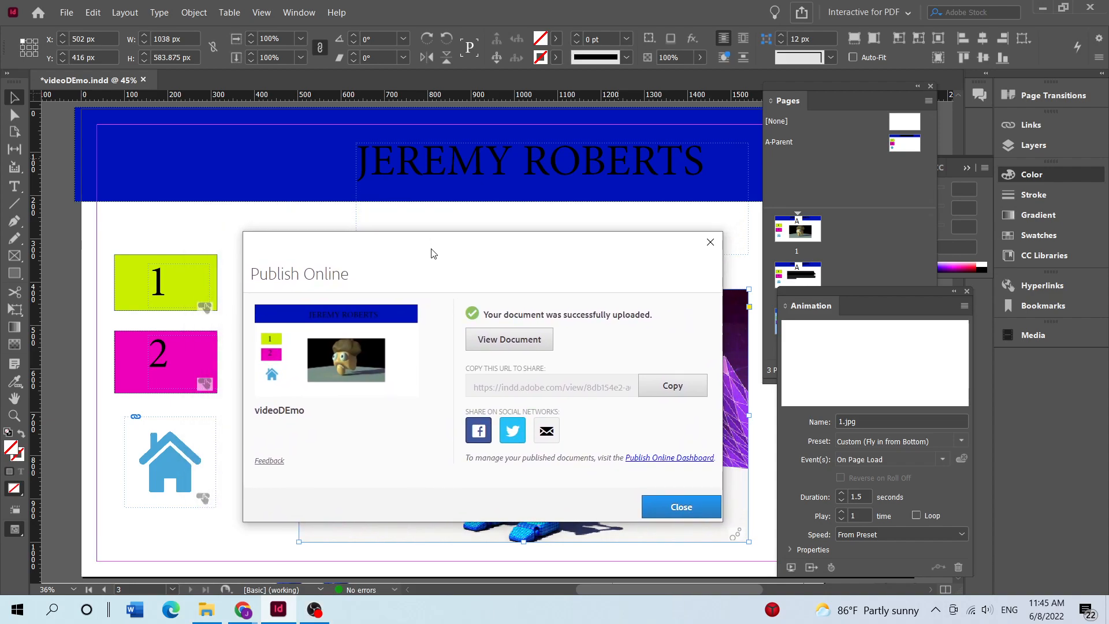
{"action": "left_click_drag", "start_coordinate": [411, 260], "coordinate": [395, 411]}
{"action": "left_click_drag", "start_coordinate": [367, 252], "coordinate": [459, 505]}
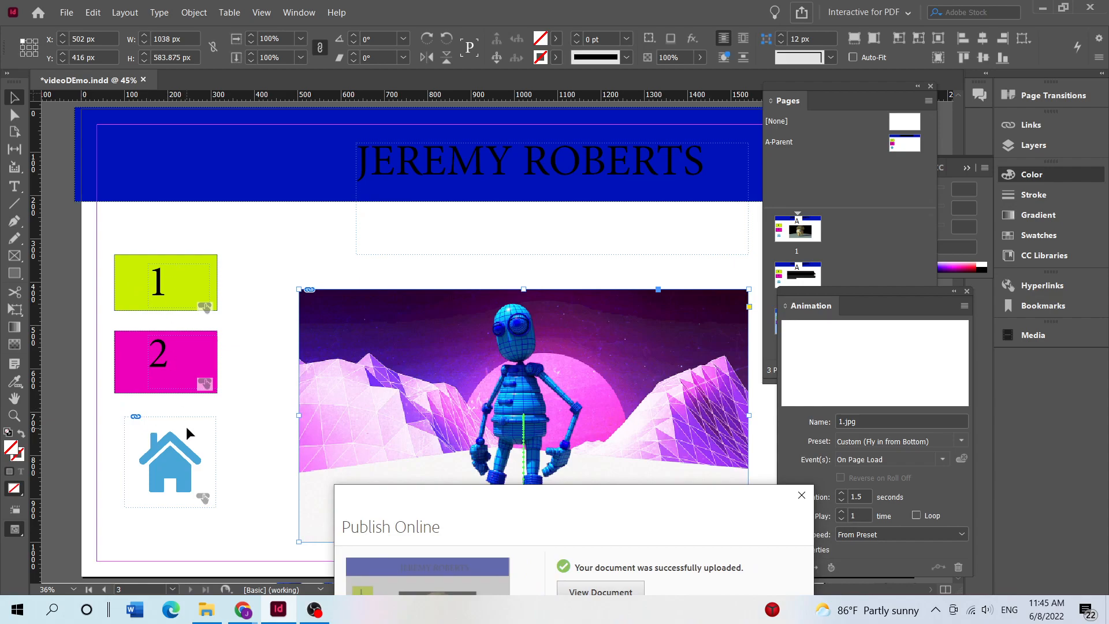
{"action": "left_click", "coordinate": [828, 265]}
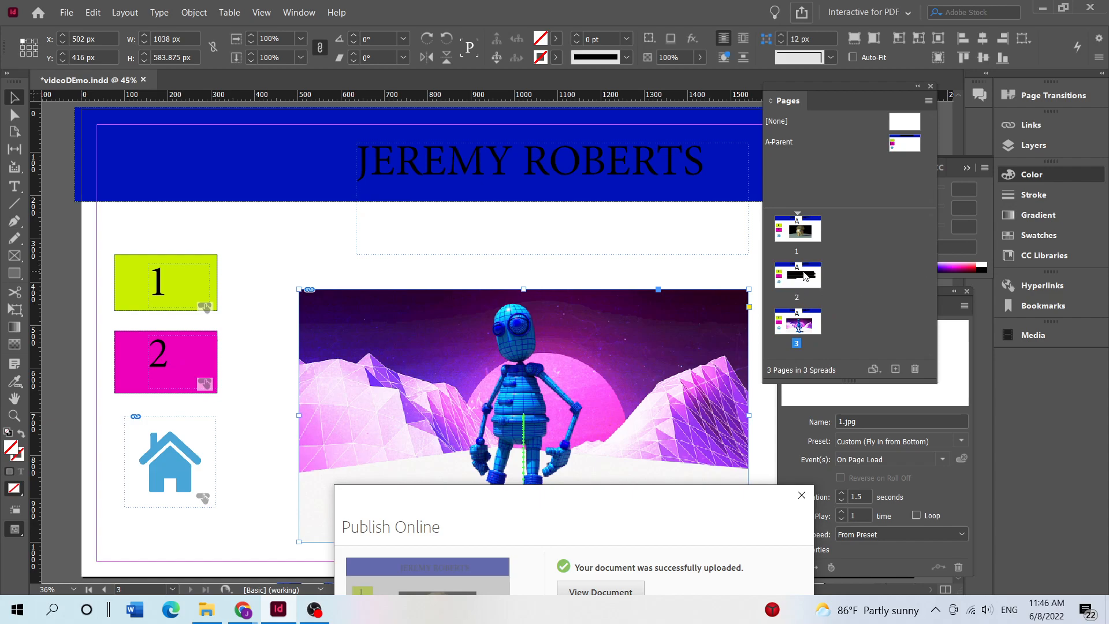
Step: Go to page 2 and close the Publish Online confirmation
{"action": "double_click", "coordinate": [803, 275]}
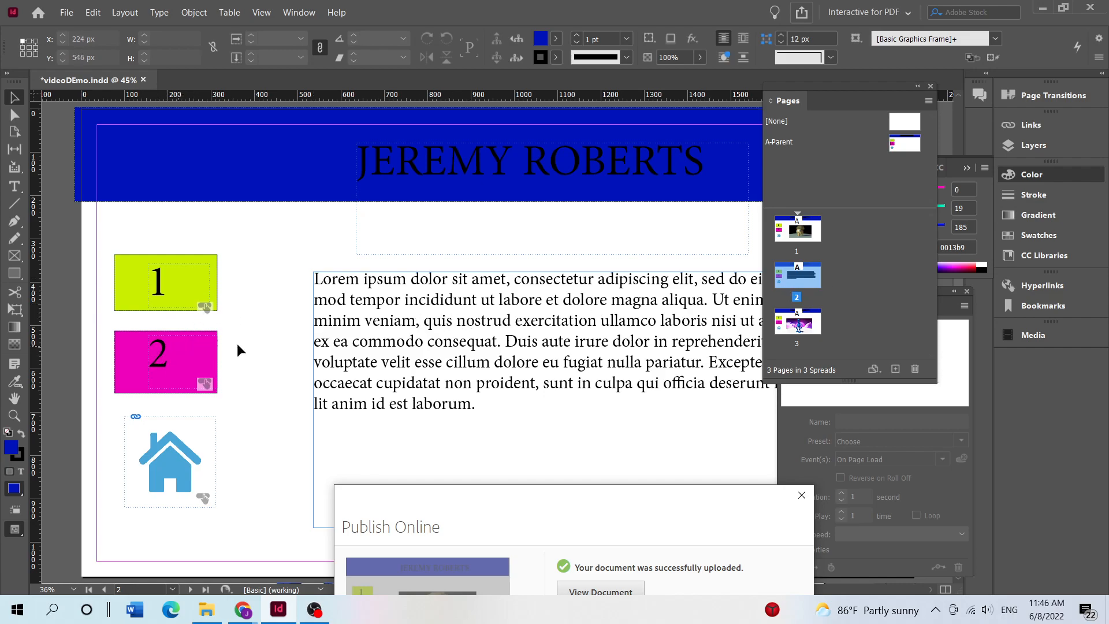
{"action": "left_click", "coordinate": [885, 272]}
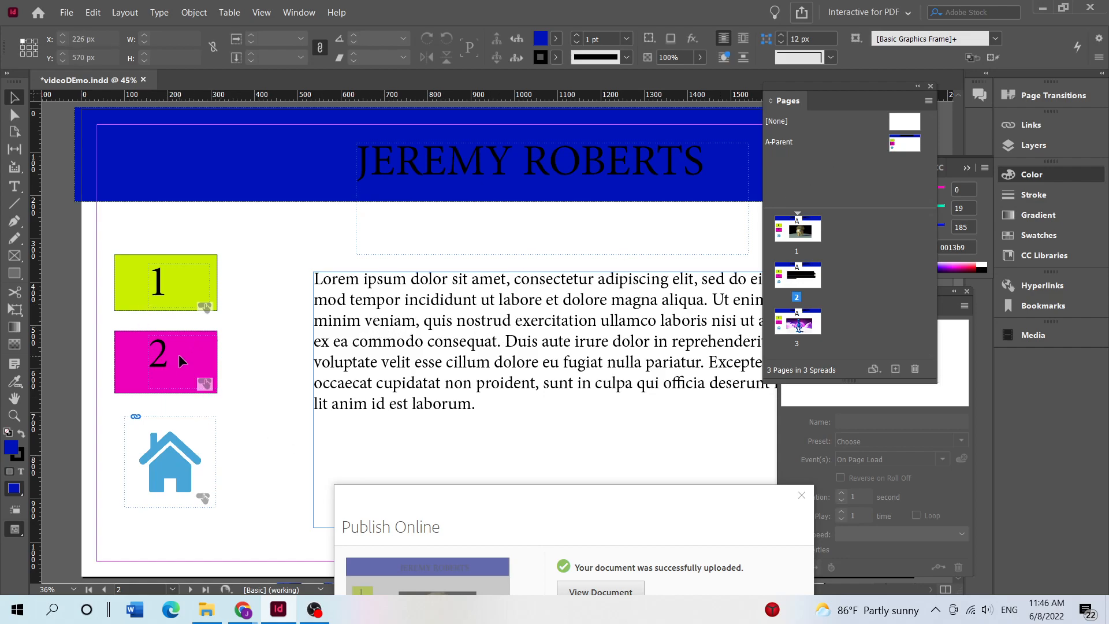
{"action": "left_click_drag", "start_coordinate": [429, 504], "coordinate": [247, 186]}
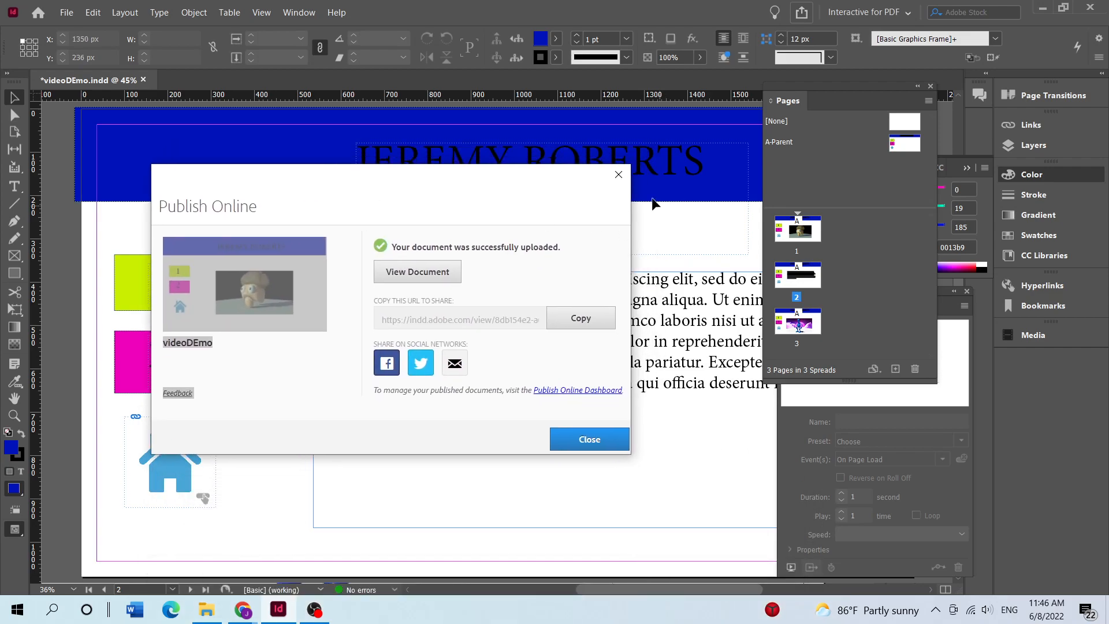
{"action": "left_click", "coordinate": [619, 175]}
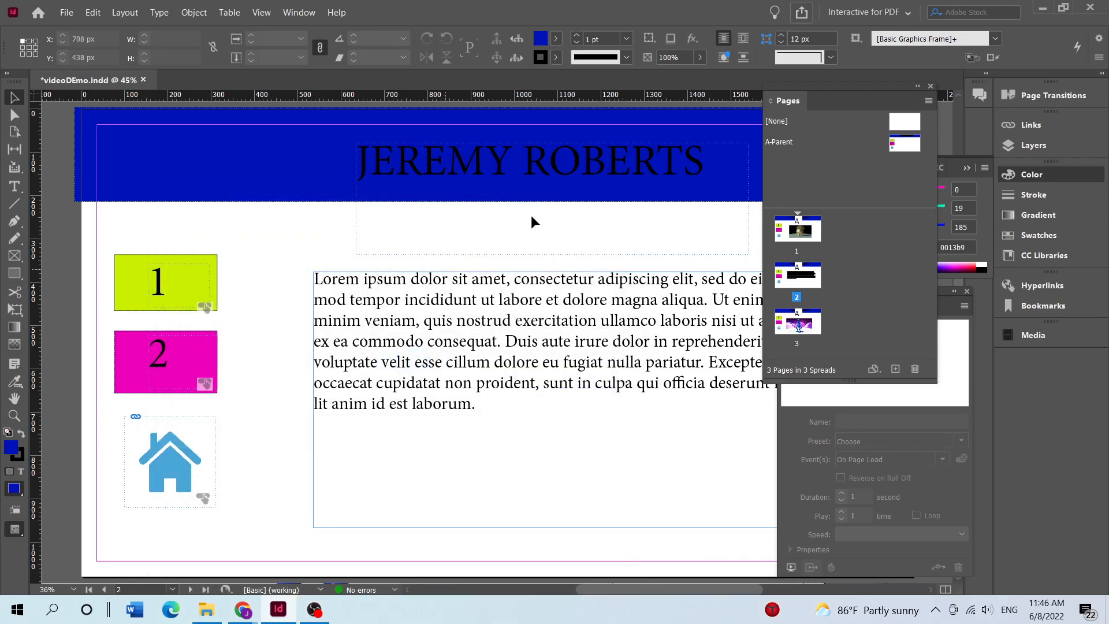
Step: Close the floating Pages, Color and Animation panels
{"action": "left_click", "coordinate": [930, 87]}
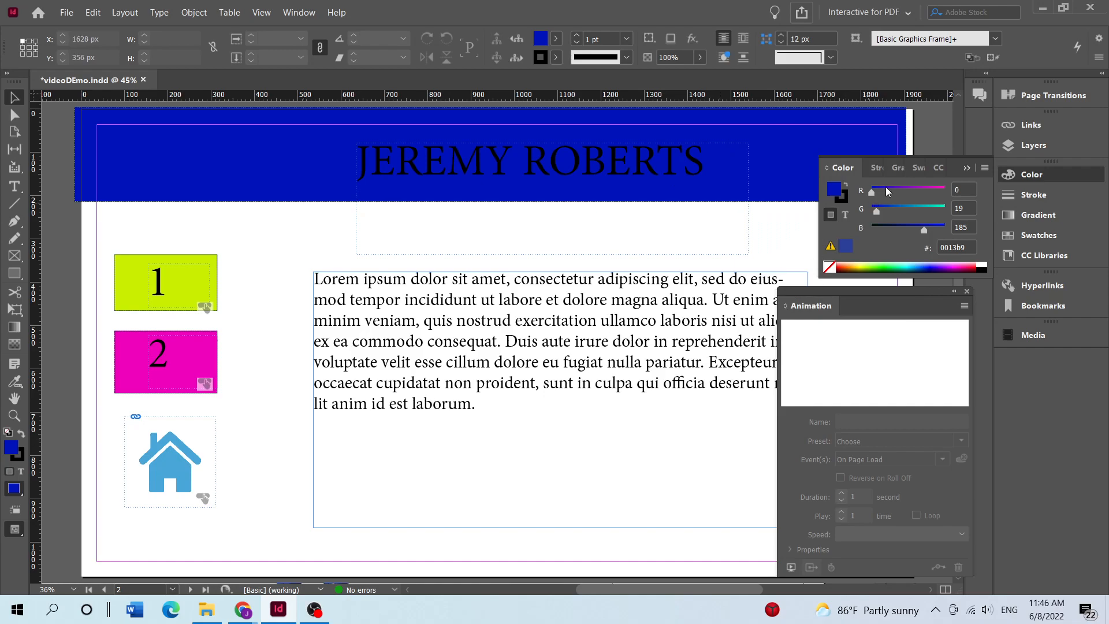
{"action": "left_click", "coordinate": [968, 168]}
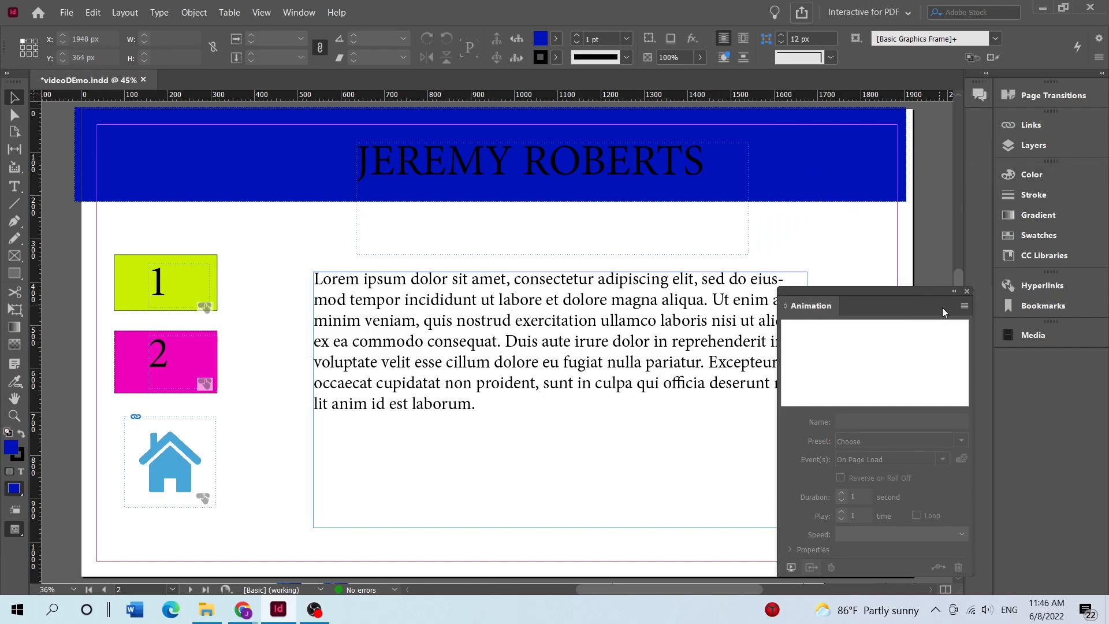
{"action": "left_click", "coordinate": [967, 291]}
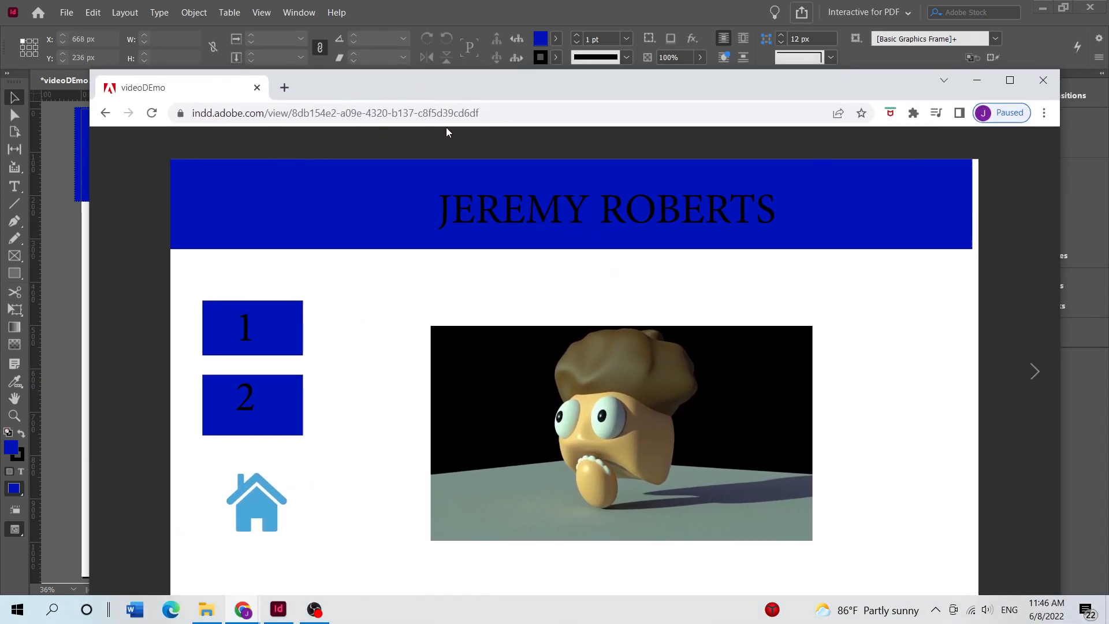
Step: Move the published portfolio's browser off the right edge to reveal page 2 in InDesign
{"action": "left_click_drag", "start_coordinate": [485, 92], "coordinate": [1108, 92]}
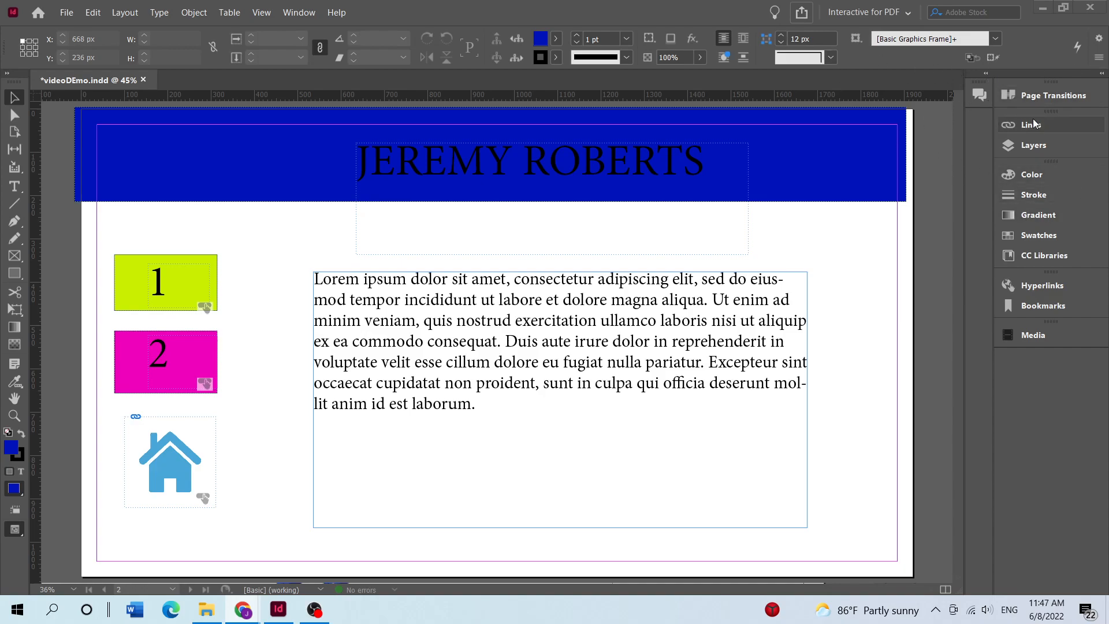
Step: Switch to the Advanced workspace and open the A-Parent page from the Pages panel
{"action": "left_click", "coordinate": [1052, 96]}
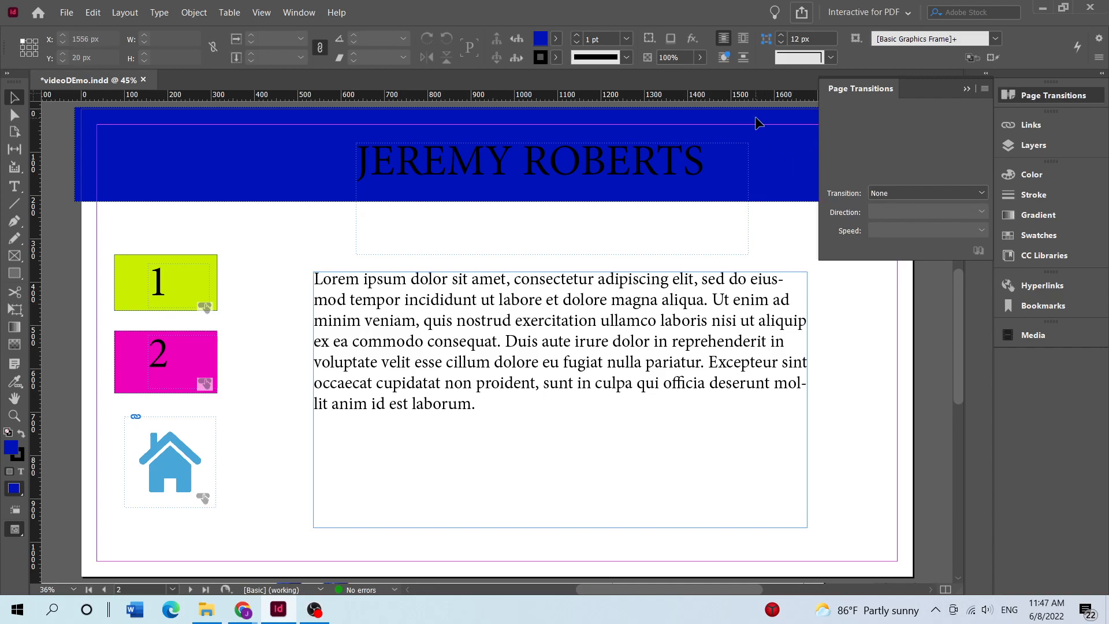
{"action": "left_click", "coordinate": [906, 13]}
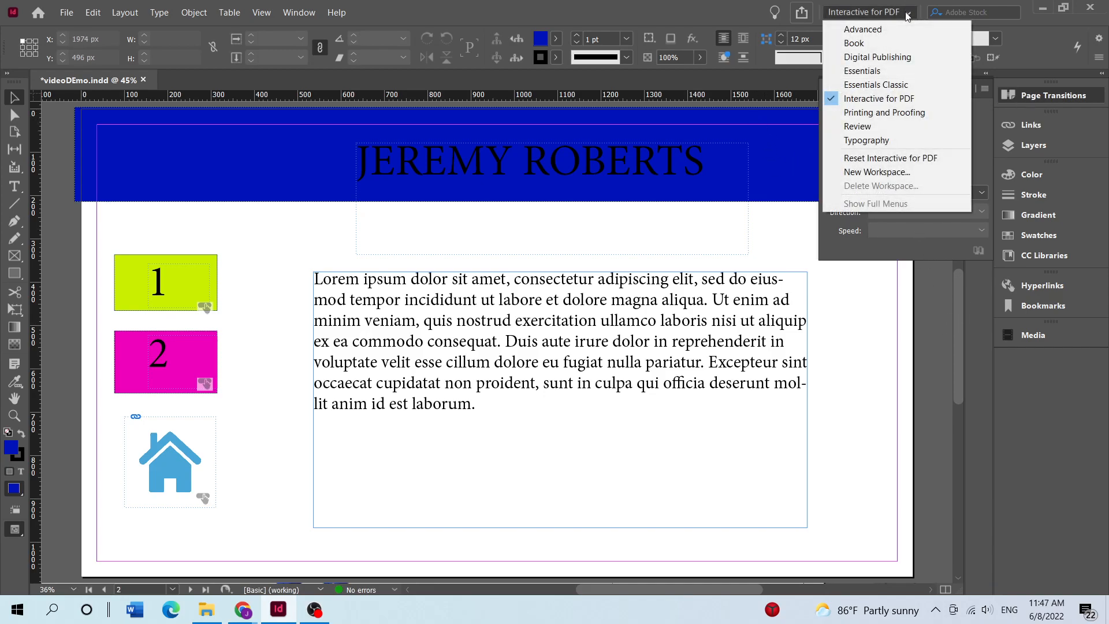
{"action": "left_click", "coordinate": [860, 21]}
{"action": "left_click", "coordinate": [862, 25]}
{"action": "left_click", "coordinate": [891, 29]}
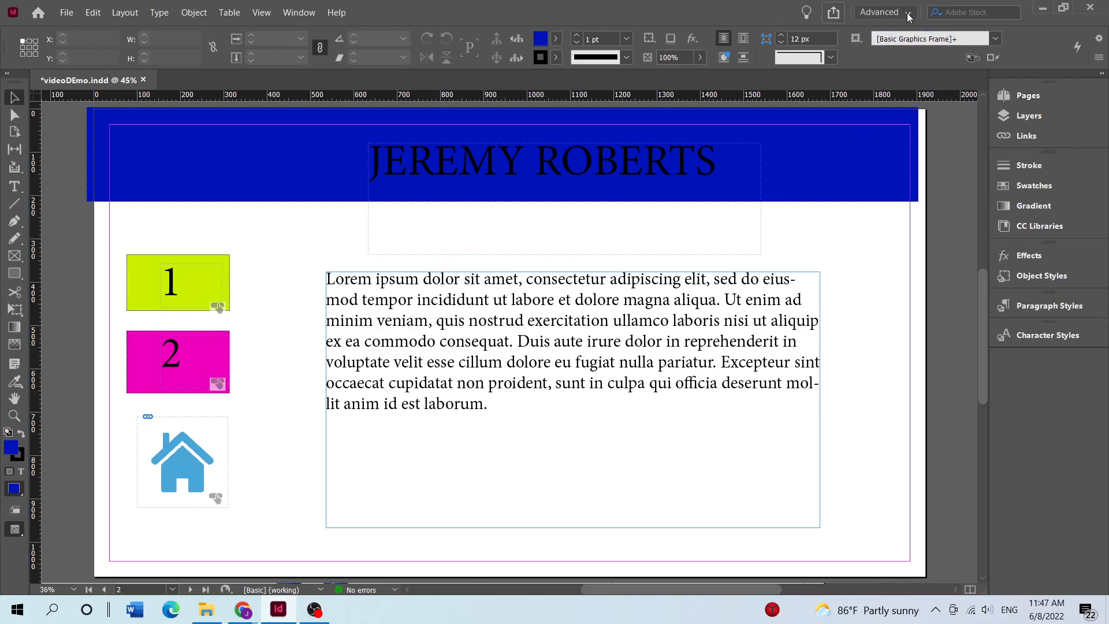
{"action": "left_click", "coordinate": [1028, 98]}
{"action": "double_click", "coordinate": [905, 132]}
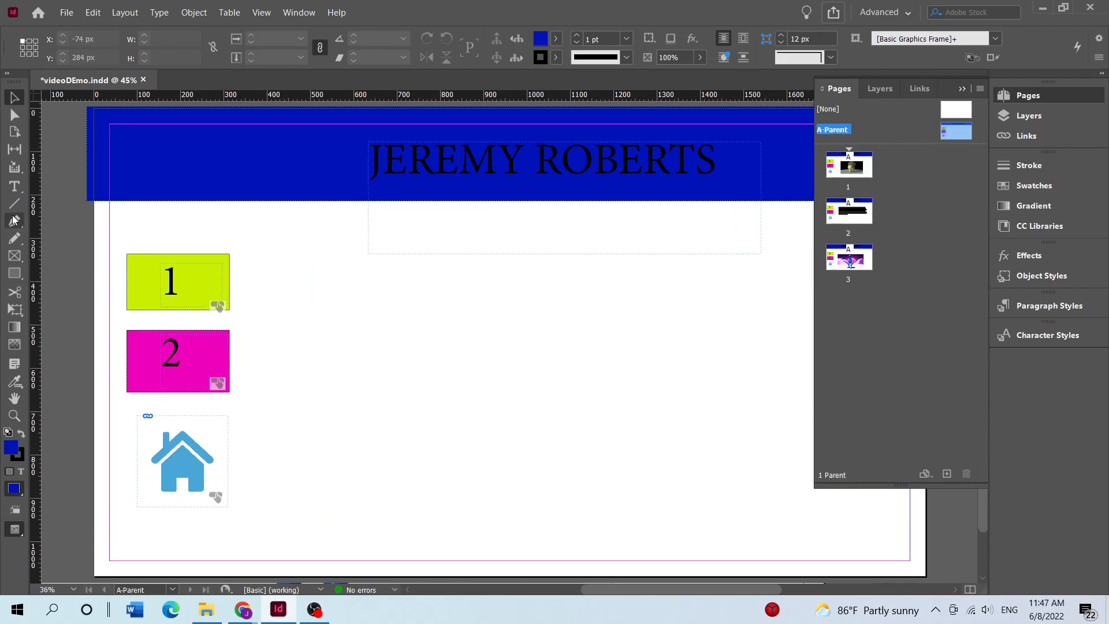
Step: Draw a small rectangle above the 1 box on the A-Parent page
{"action": "left_click", "coordinate": [14, 273]}
{"action": "mouse_move", "coordinate": [130, 219]}
{"action": "left_mouse_down"}
{"action": "mouse_move", "coordinate": [148, 234]}
{"action": "mouse_move", "coordinate": [218, 234]}
{"action": "left_mouse_up"}
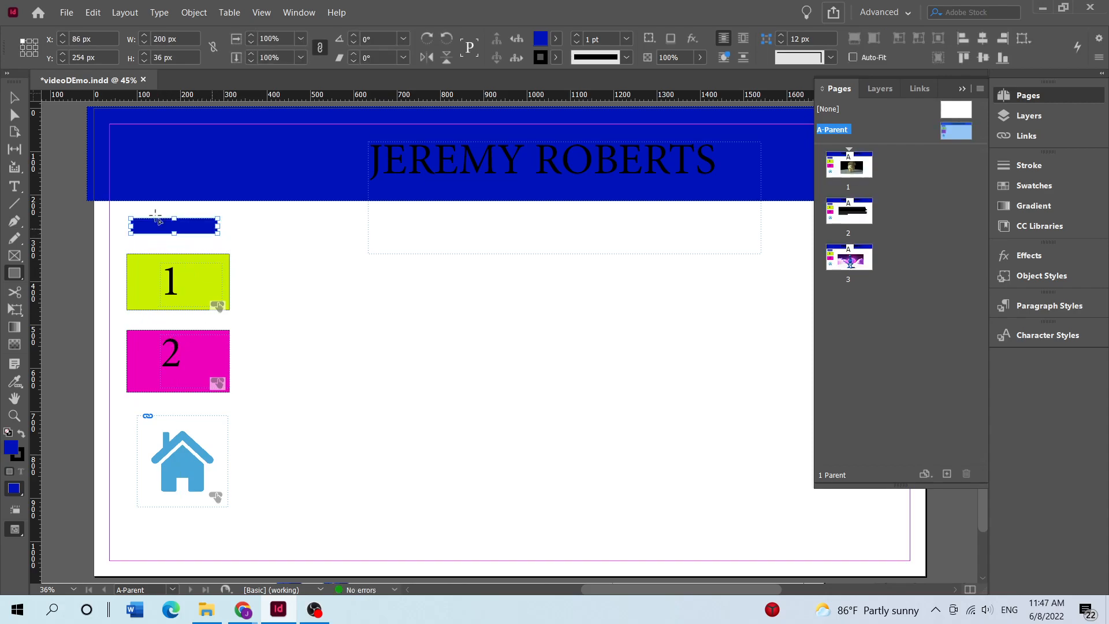
{"action": "key", "text": "v"}
Step: Start a New Hyperlink for the rectangle, cancel it, and switch over to the browser
{"action": "right_click", "coordinate": [234, 225]}
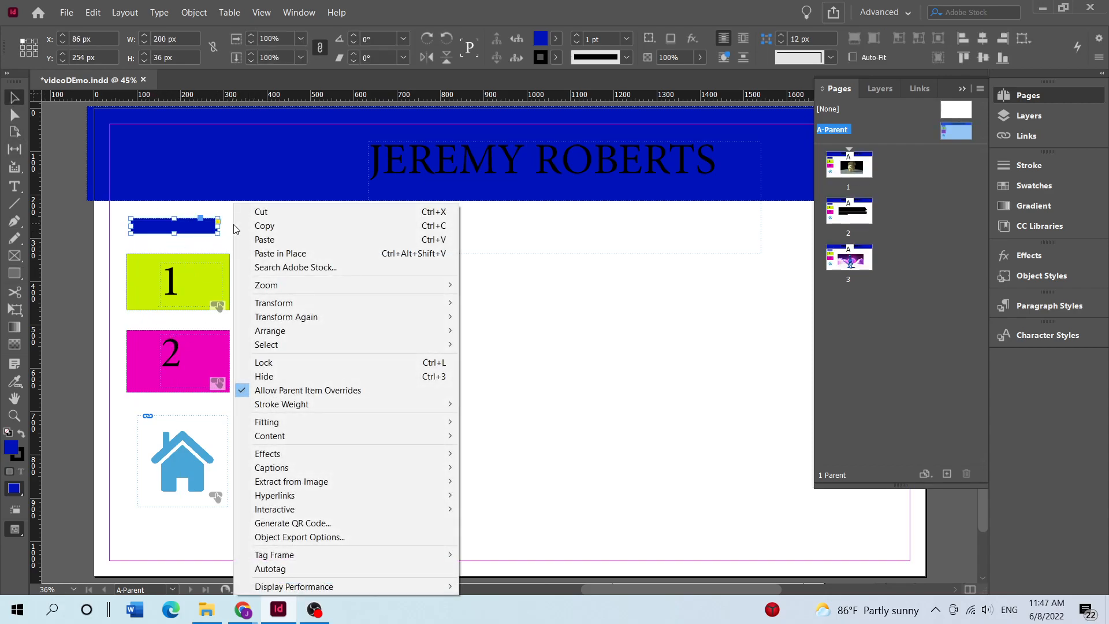
{"action": "mouse_move", "coordinate": [280, 494]}
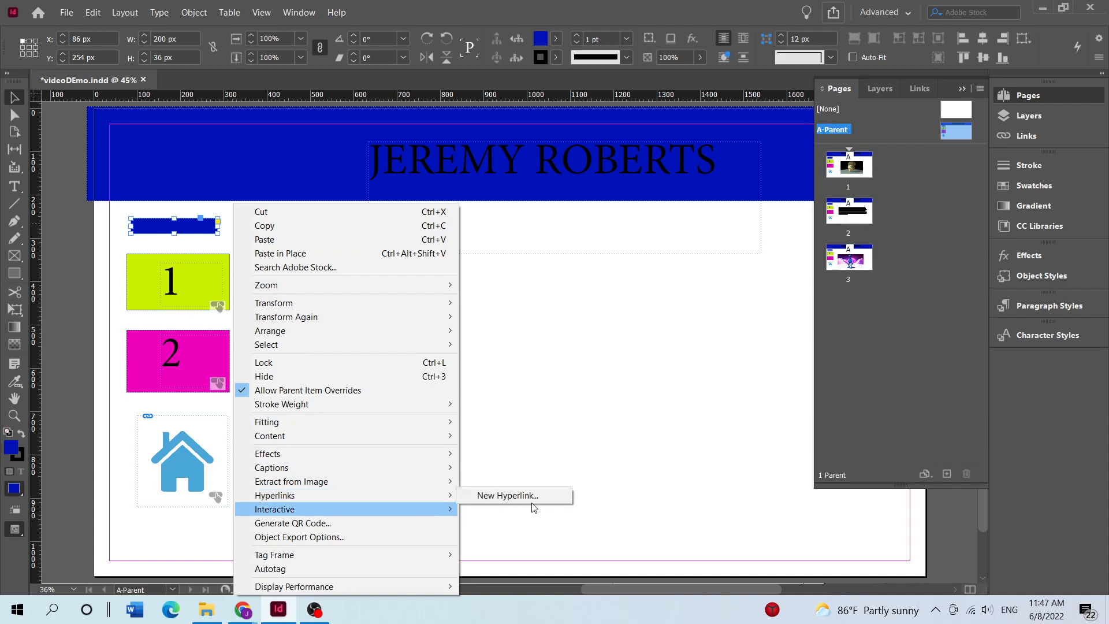
{"action": "mouse_move", "coordinate": [425, 500]}
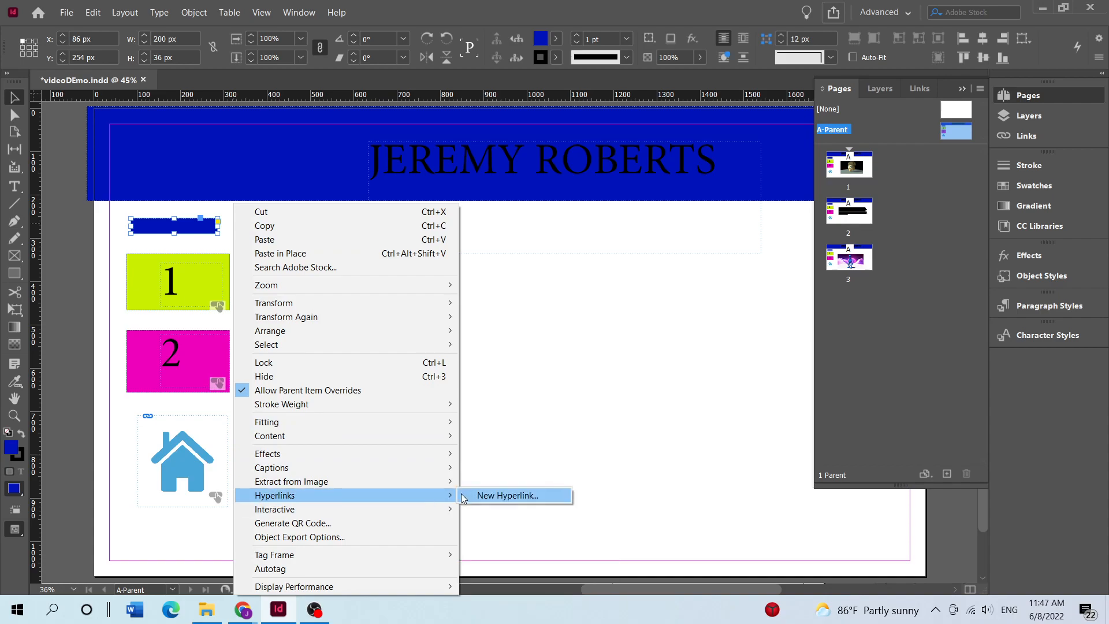
{"action": "left_click", "coordinate": [479, 496]}
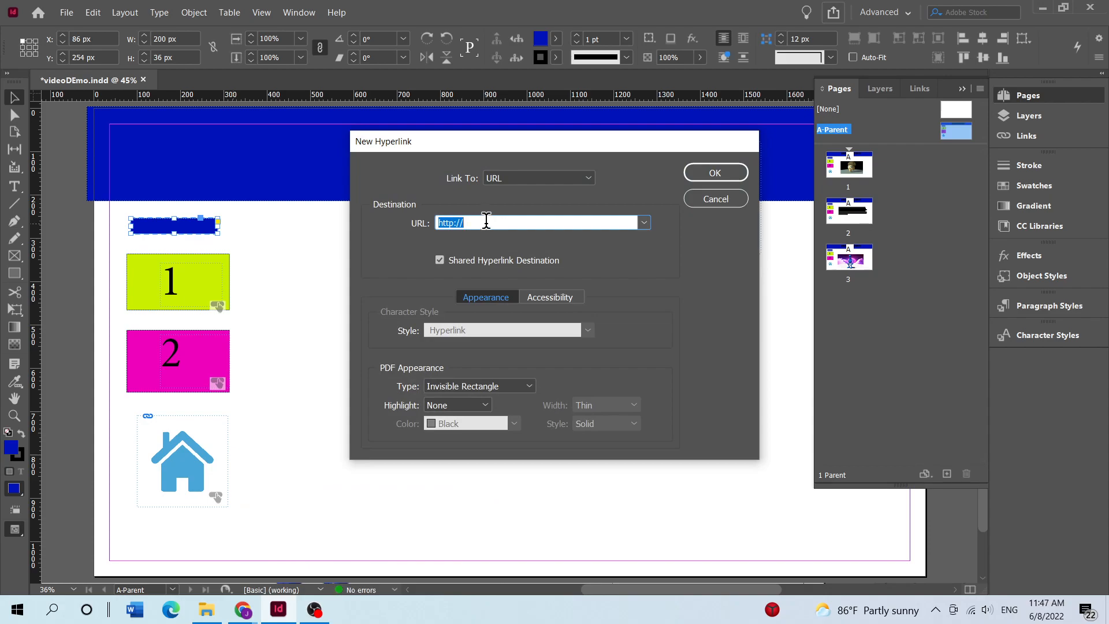
{"action": "left_click_drag", "start_coordinate": [462, 144], "coordinate": [315, 231]}
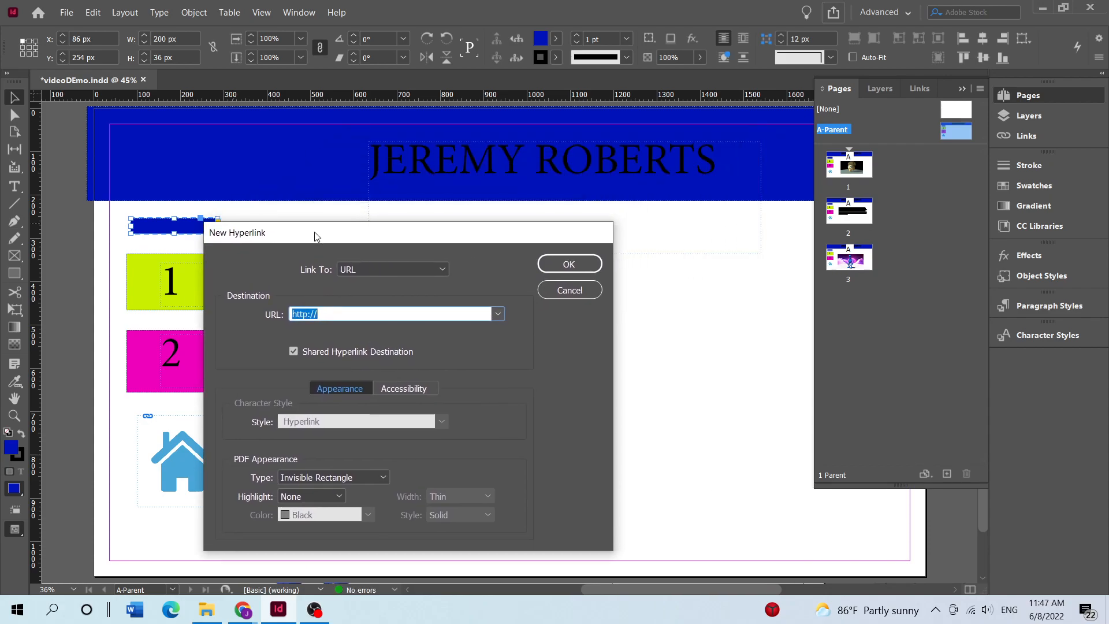
{"action": "left_click", "coordinate": [549, 287]}
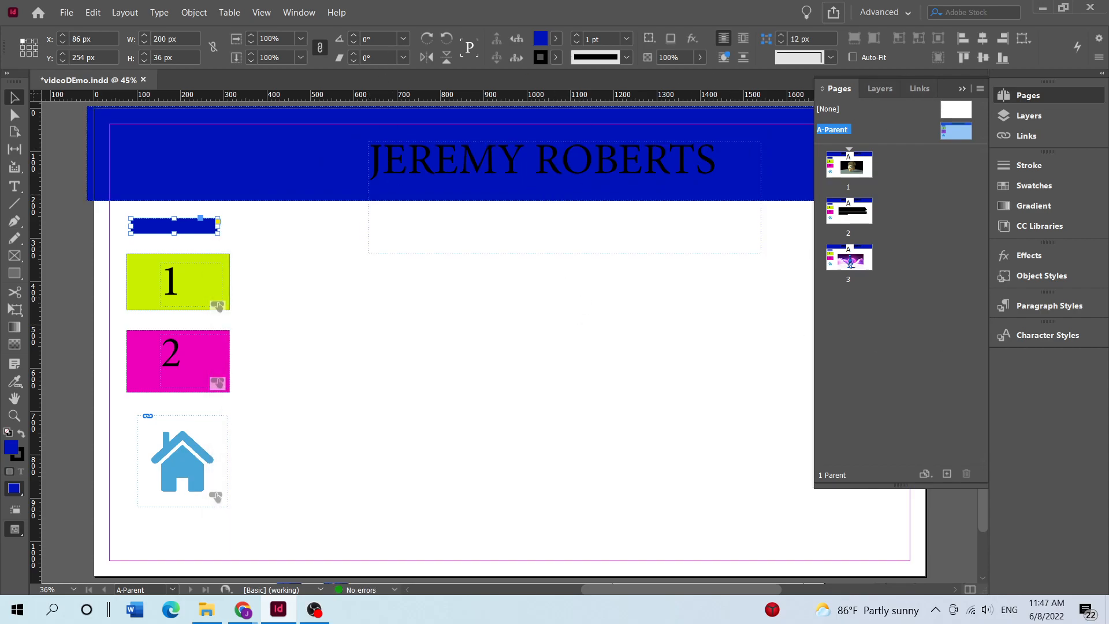
{"action": "key", "text": "alt+Tab"}
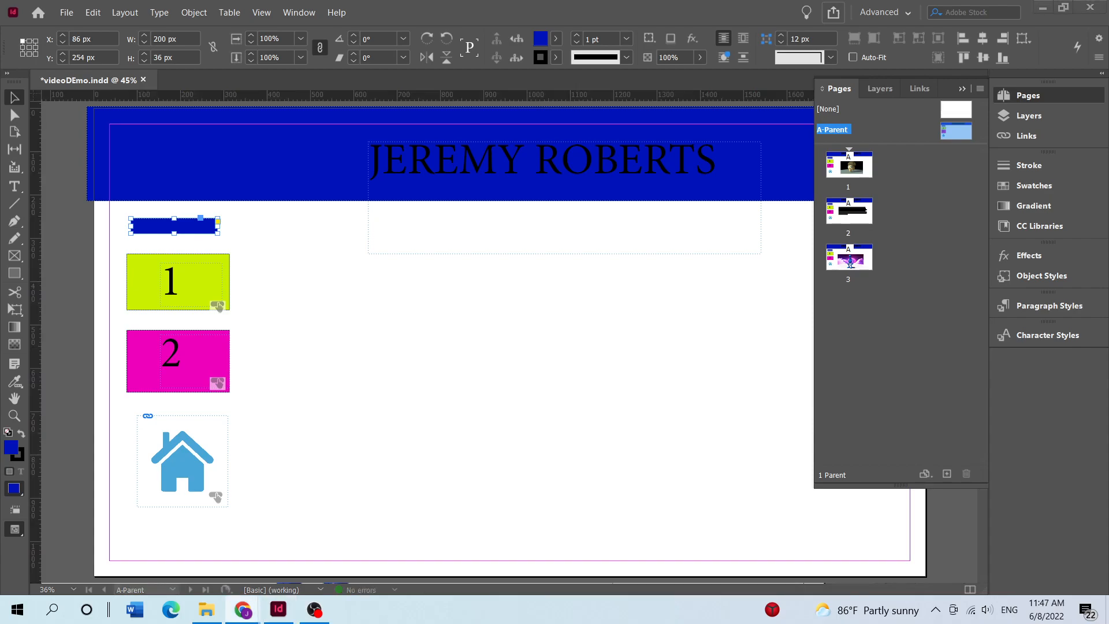